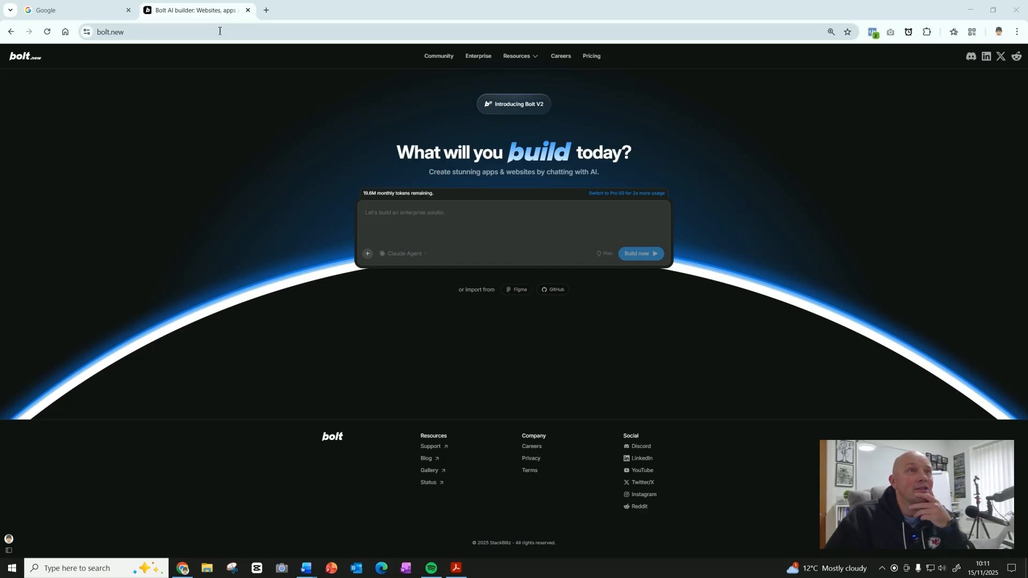
- Review the monthly pricing plans for Bolt and return to its home page
left_click(592, 60)
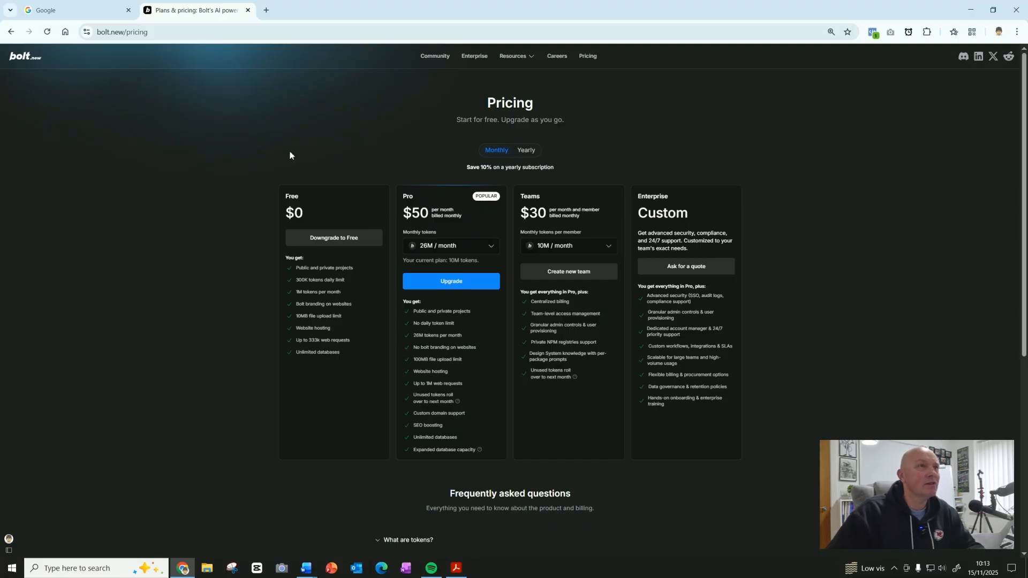
left_click(25, 60)
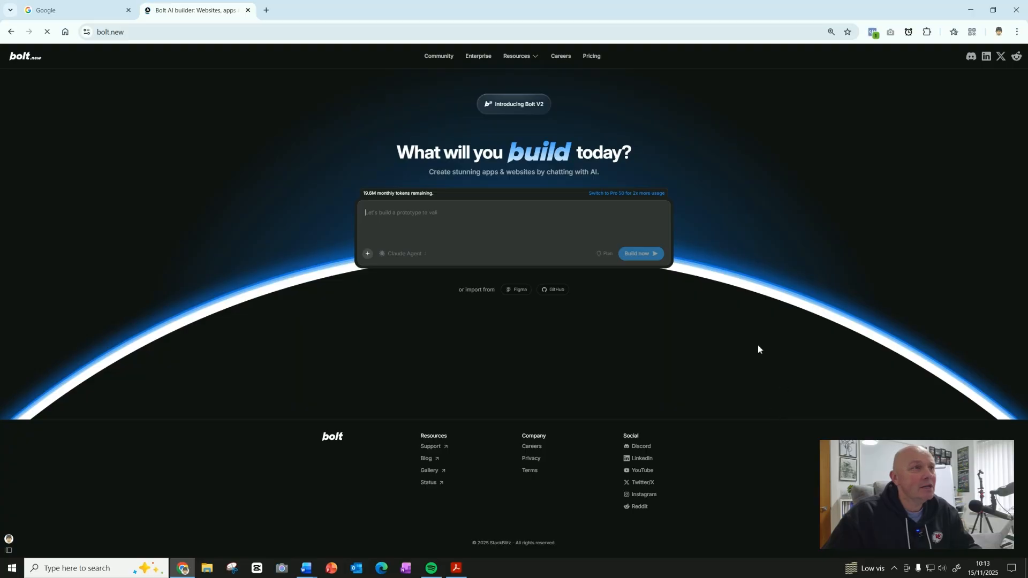
- Enter the build prompt "lets build a website for my local business which is a pet shop" without submitting it
left_click(423, 213)
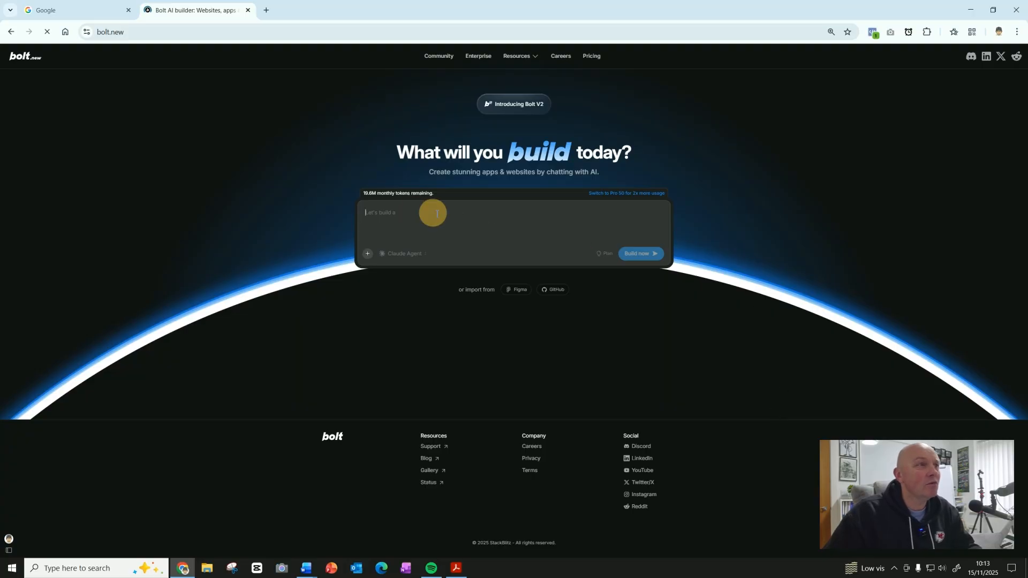
left_click(447, 213)
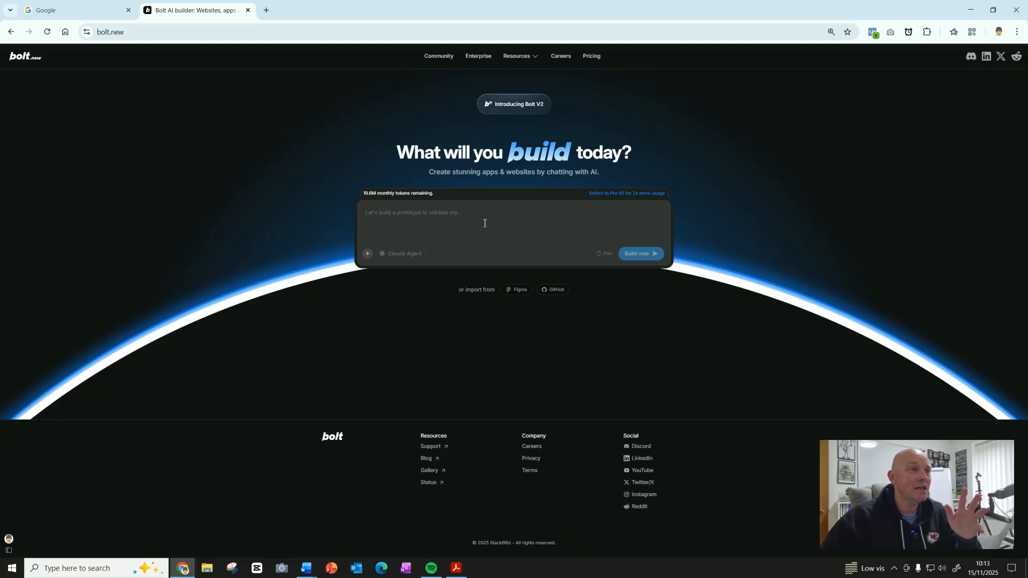
left_click(449, 213)
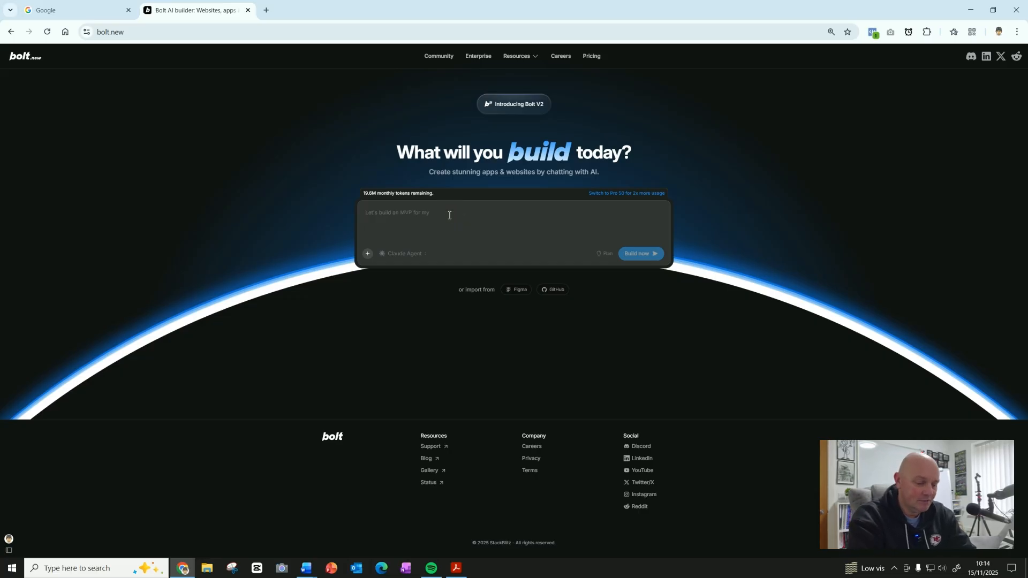
type("lets build ")
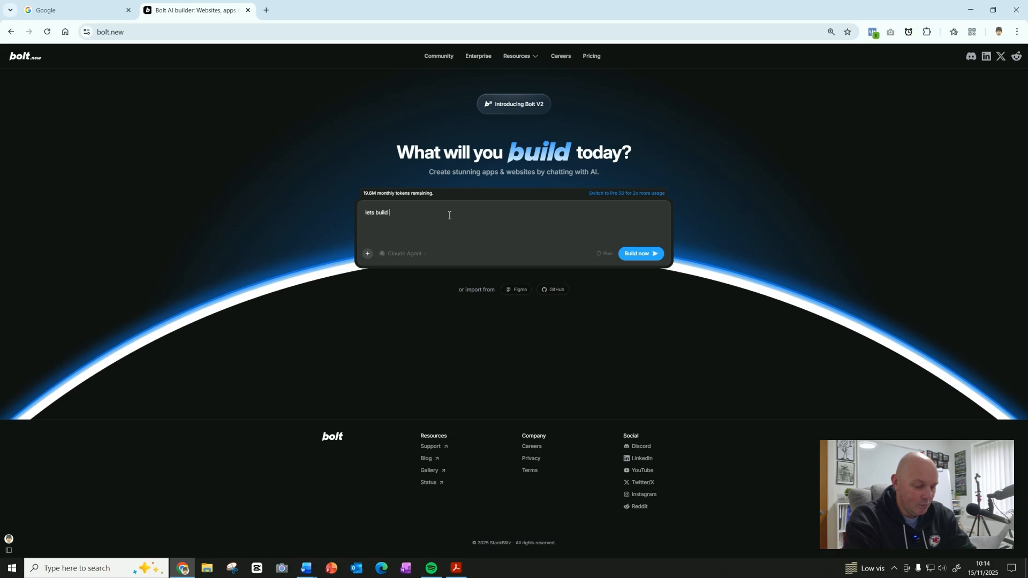
type("a website for ")
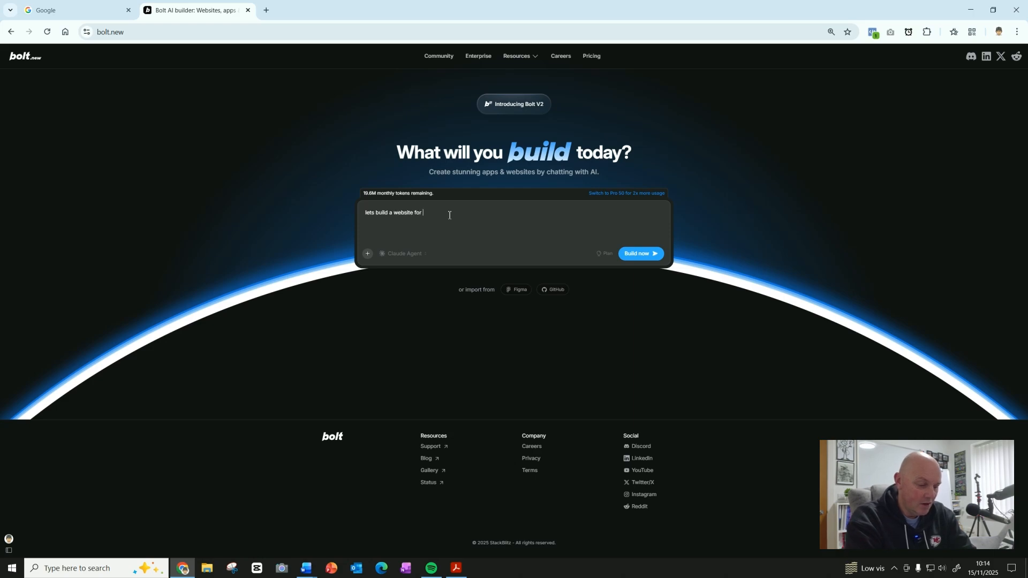
type("my loca")
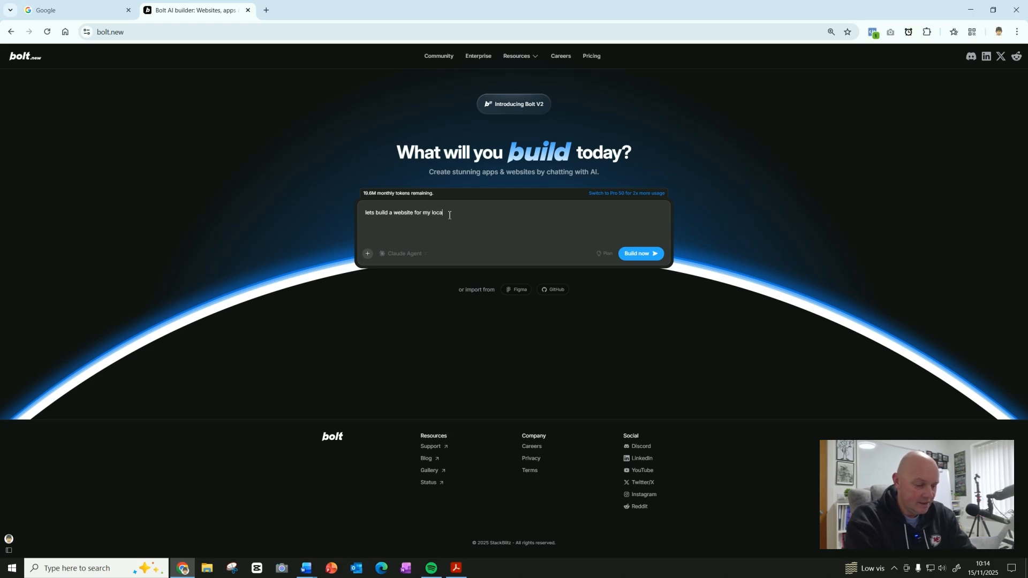
type("l business whi")
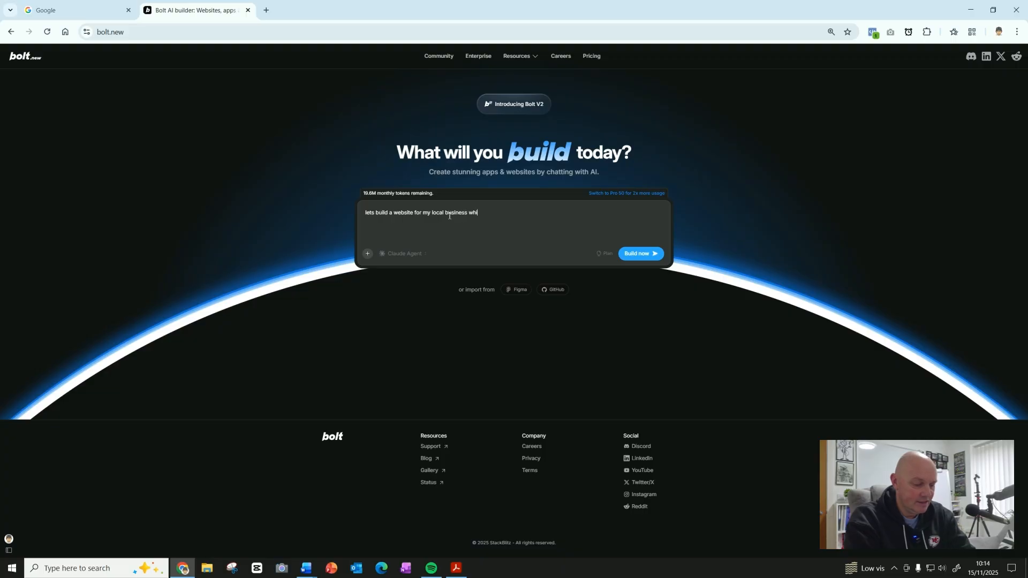
type("ch is a pet ")
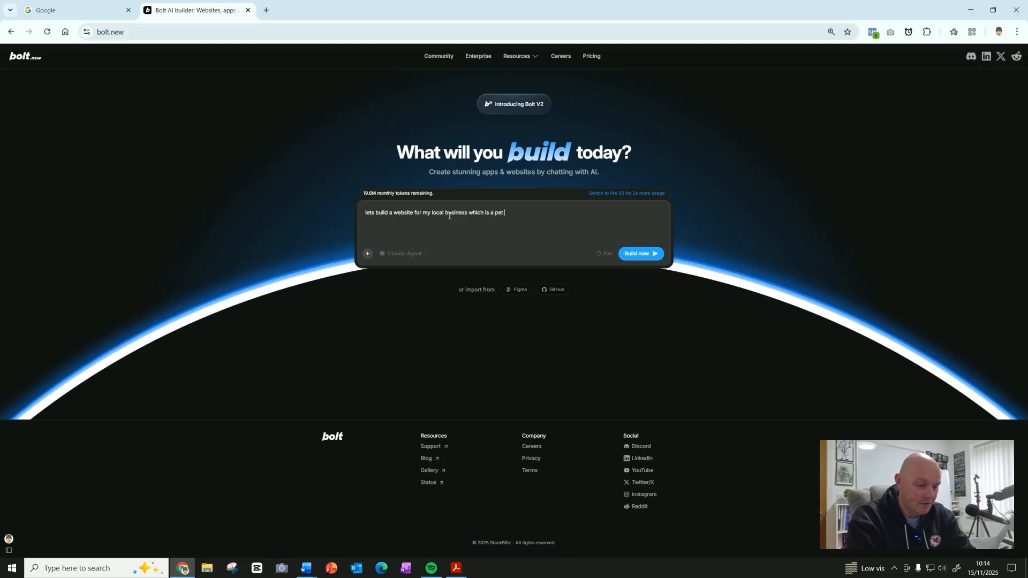
type("shop")
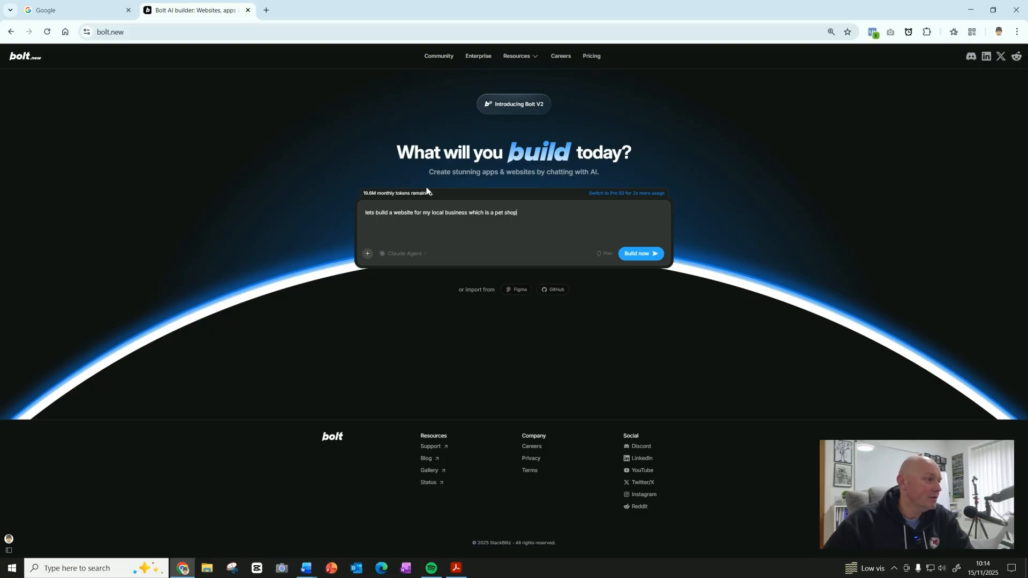
- Look over the list of previous Bolt chats and projects
mouse_move(10, 540)
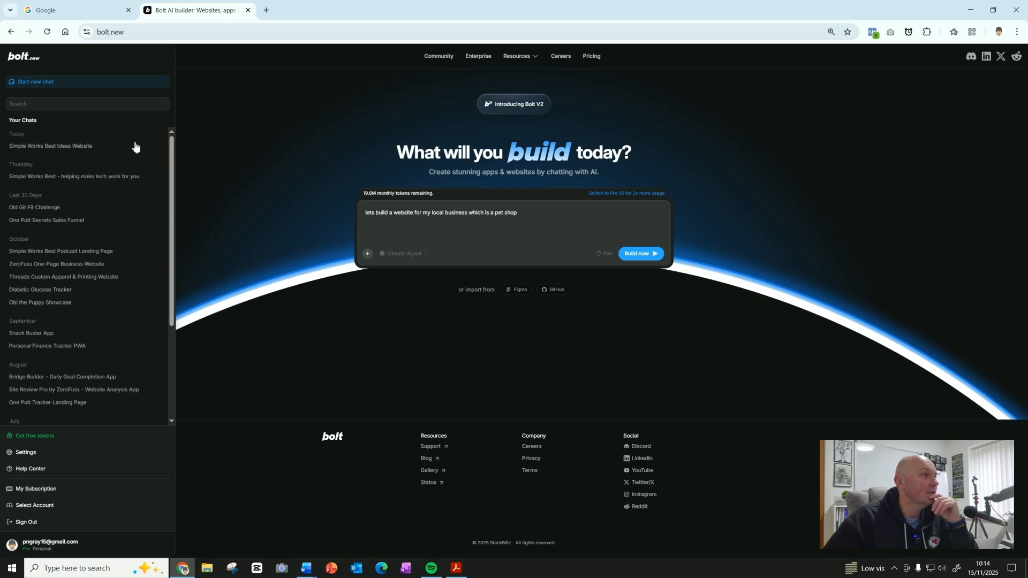
left_click_drag(171, 170, 190, 154)
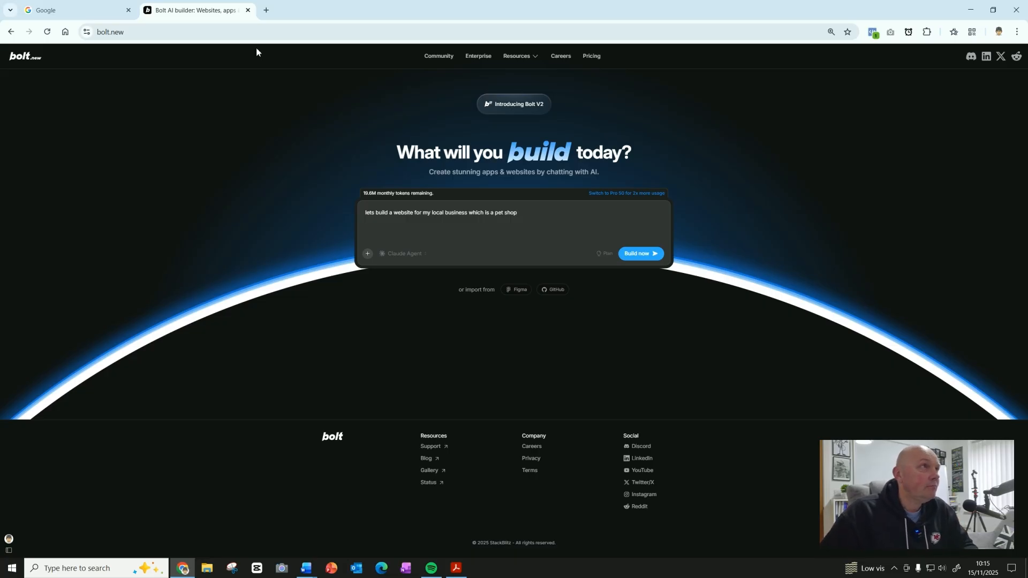
- Open ChatGPT in a new browser tab
left_click(266, 10)
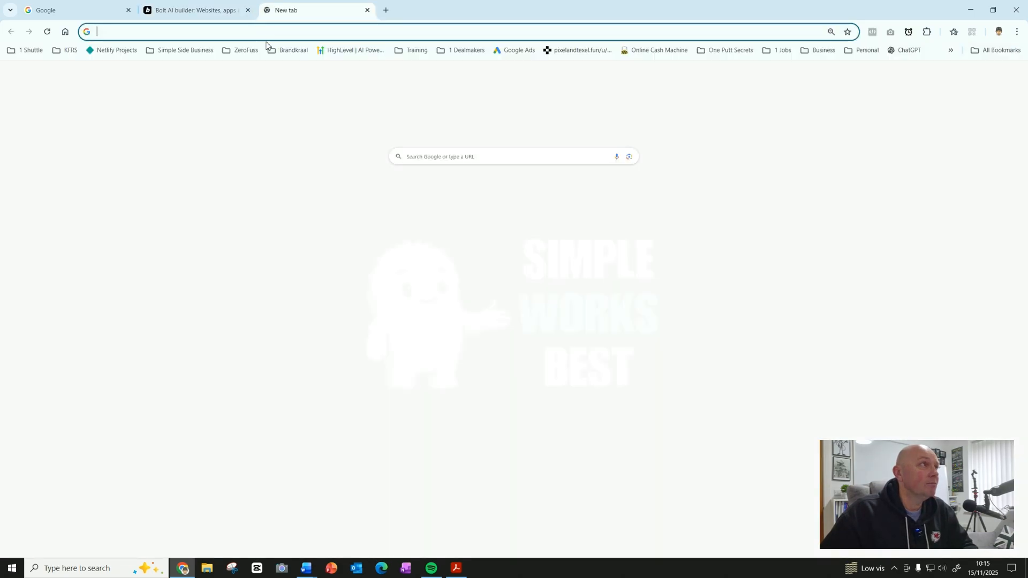
left_click(264, 30)
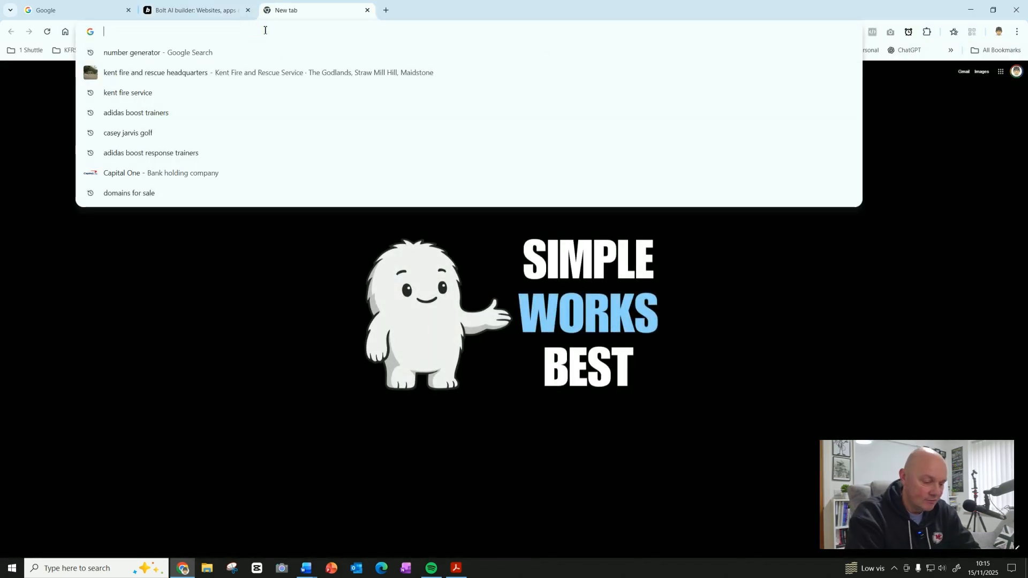
type("chatgpt")
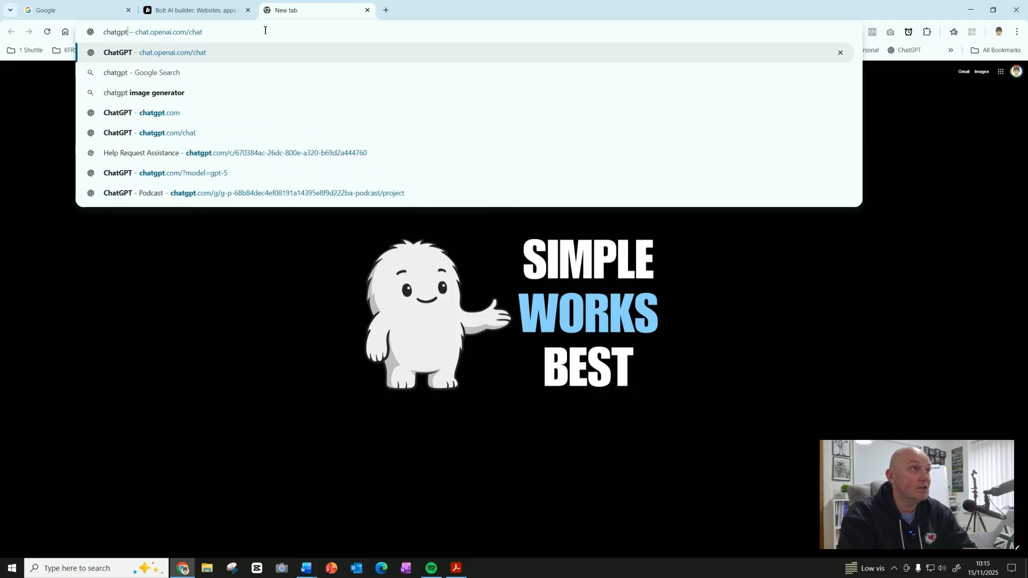
key("Return")
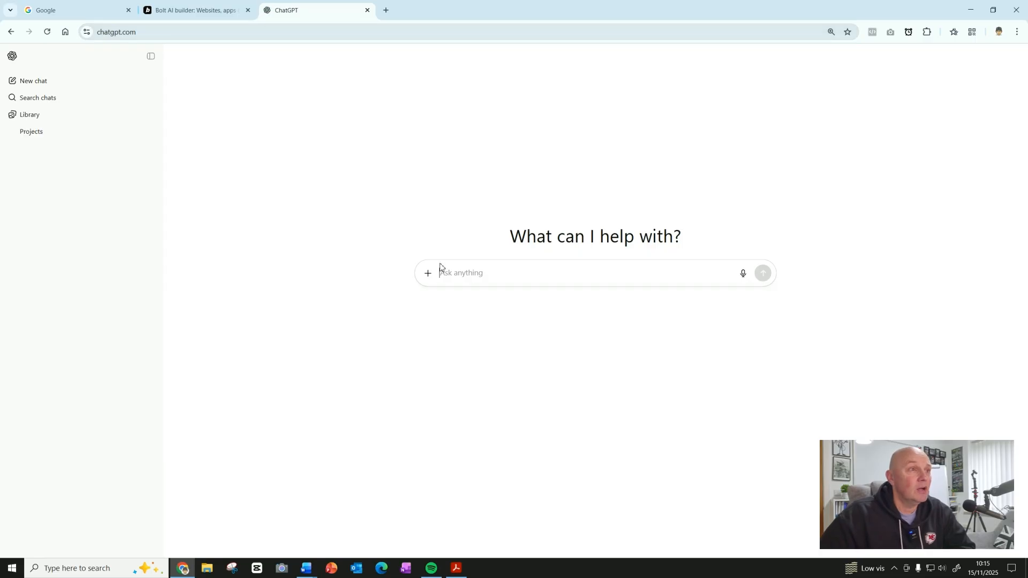
- Send ChatGPT the prompt "give me 10 local businesses"
left_click(461, 274)
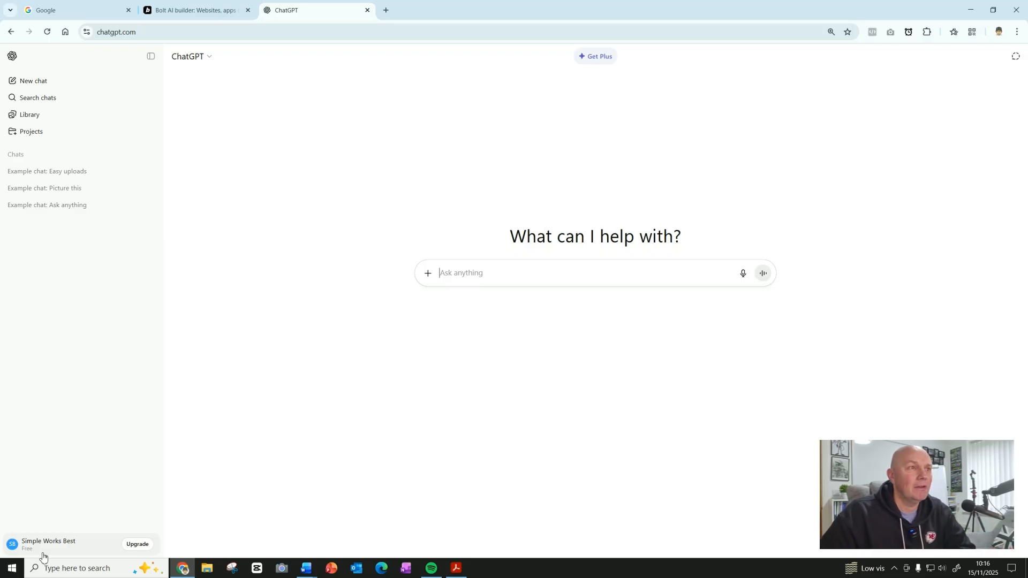
left_click(467, 273)
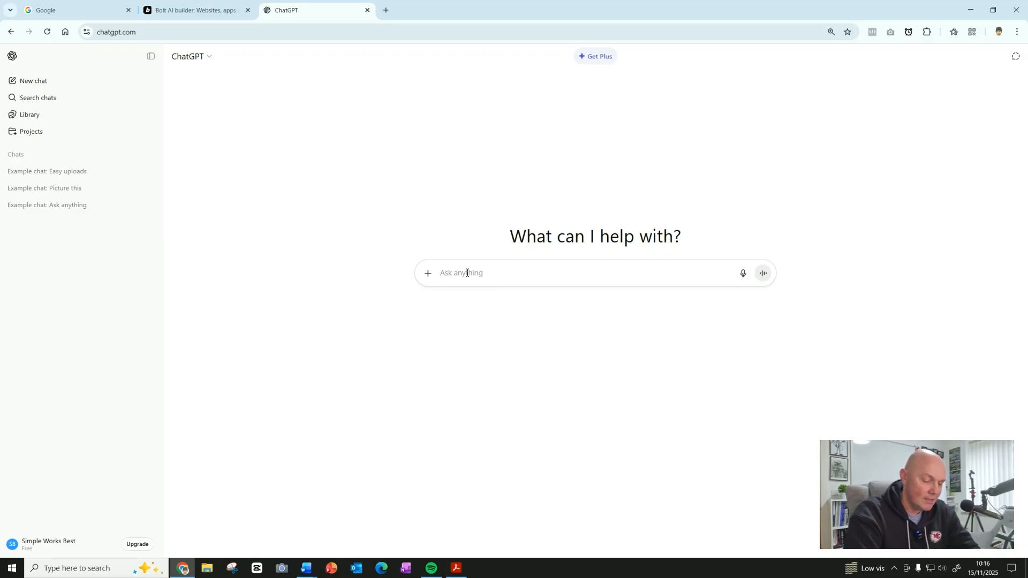
type("give")
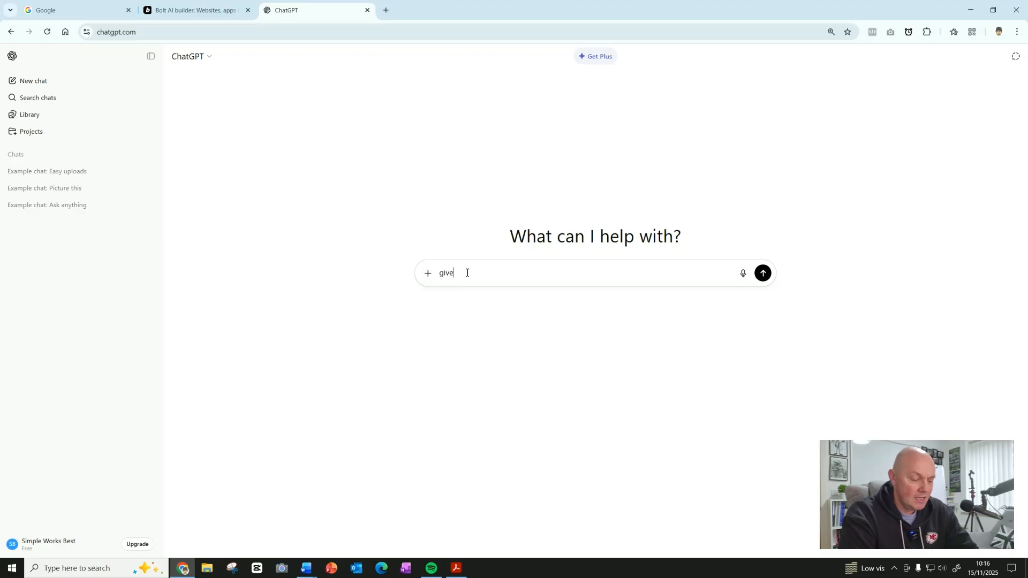
type(" me 10 ")
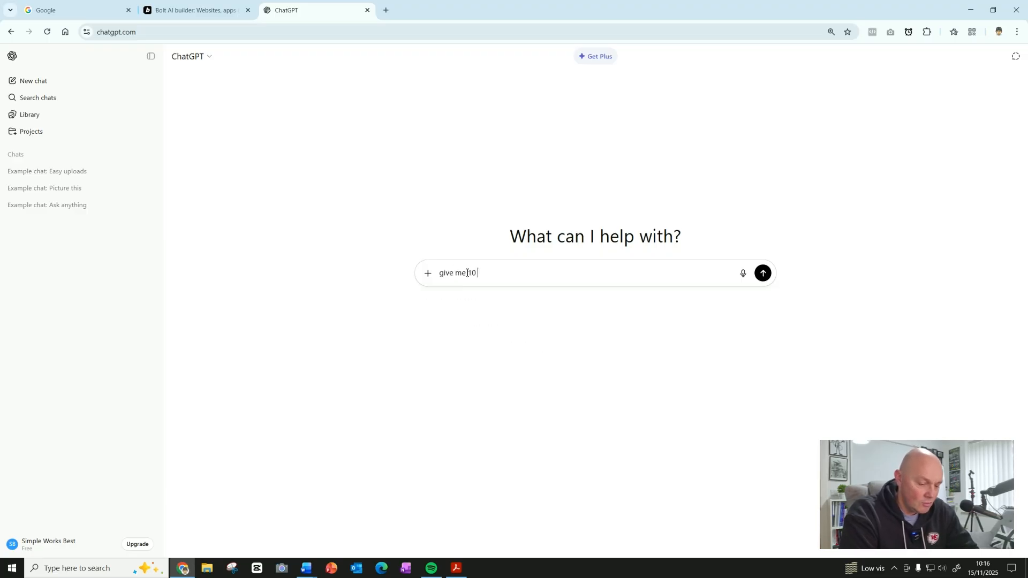
type("local busine")
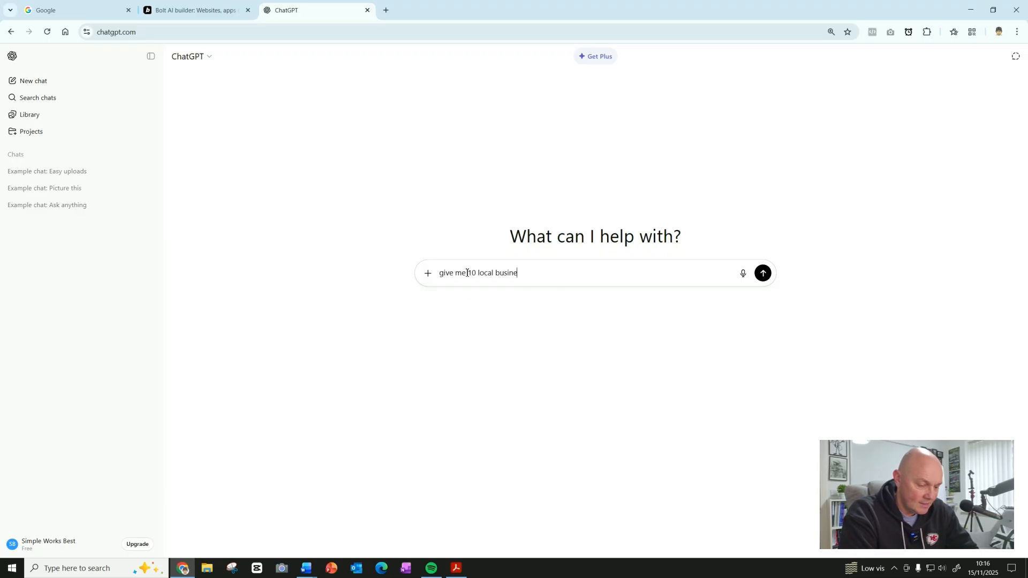
type("sses that I cou")
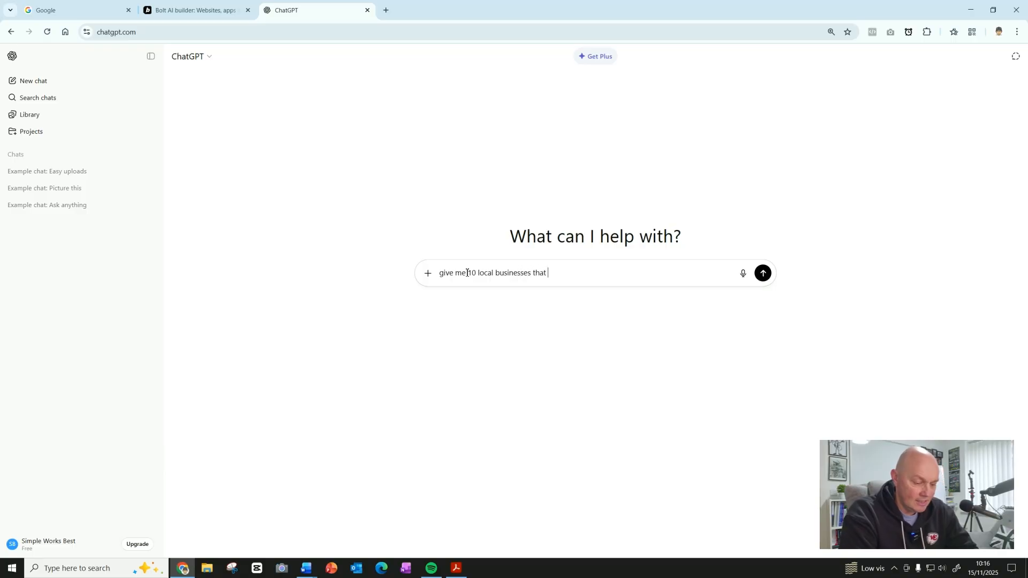
key("BackSpace")
key("BackSpace")
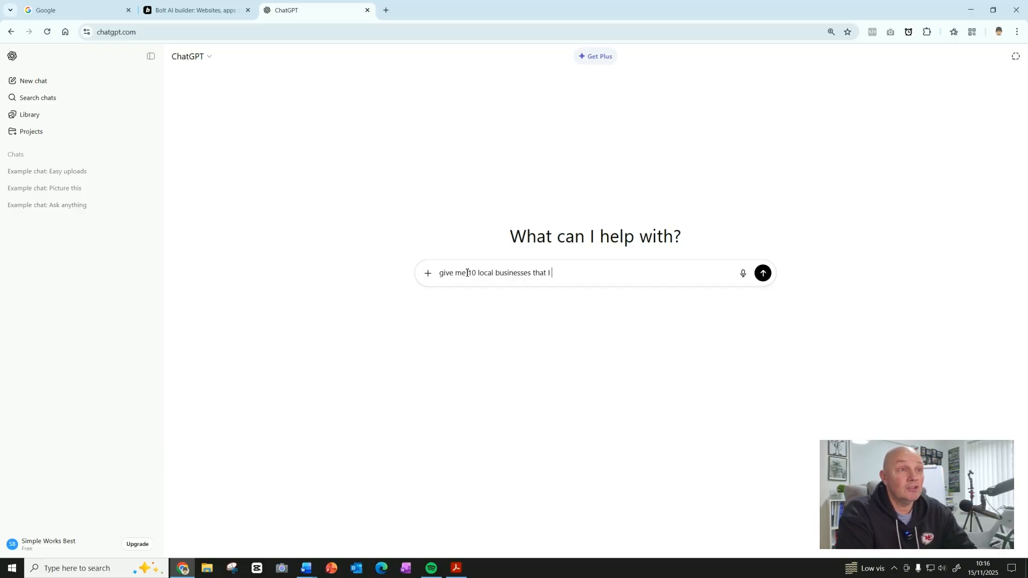
key("BackSpace")
key("BackSpace")
key("BackSpace")
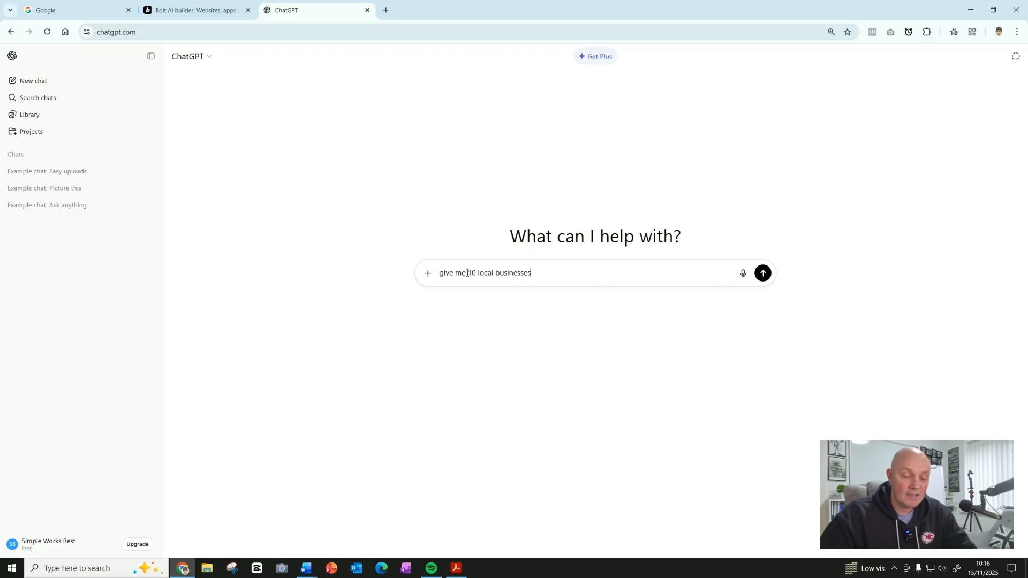
key("Return")
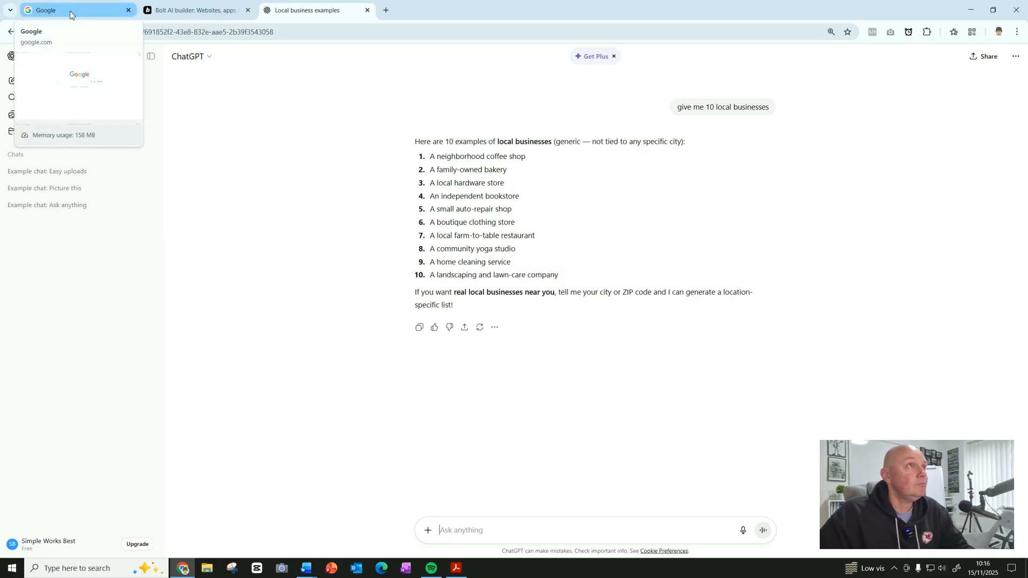
- Search Google for "number generator" in a new browser tab
left_click(387, 10)
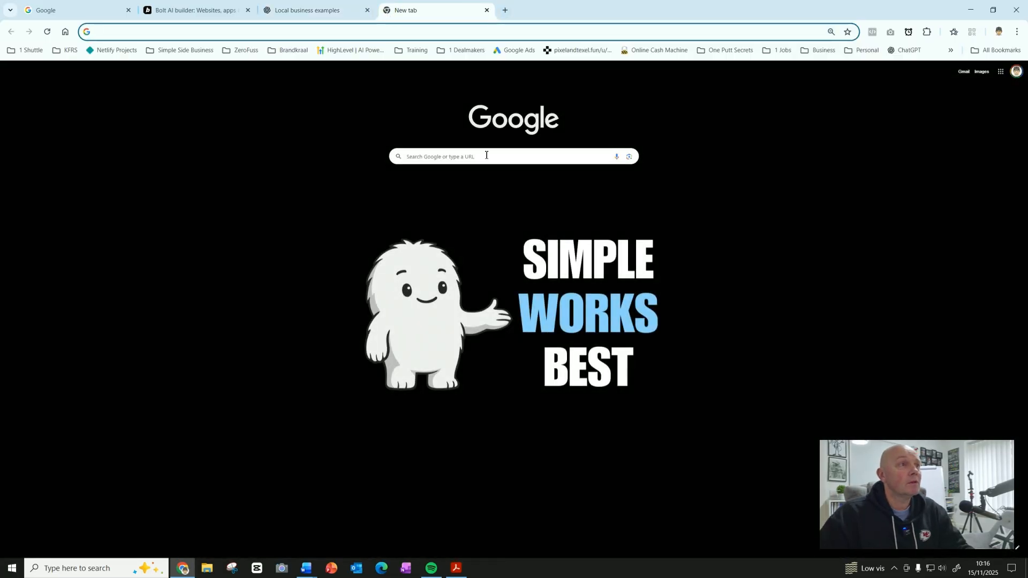
left_click(486, 155)
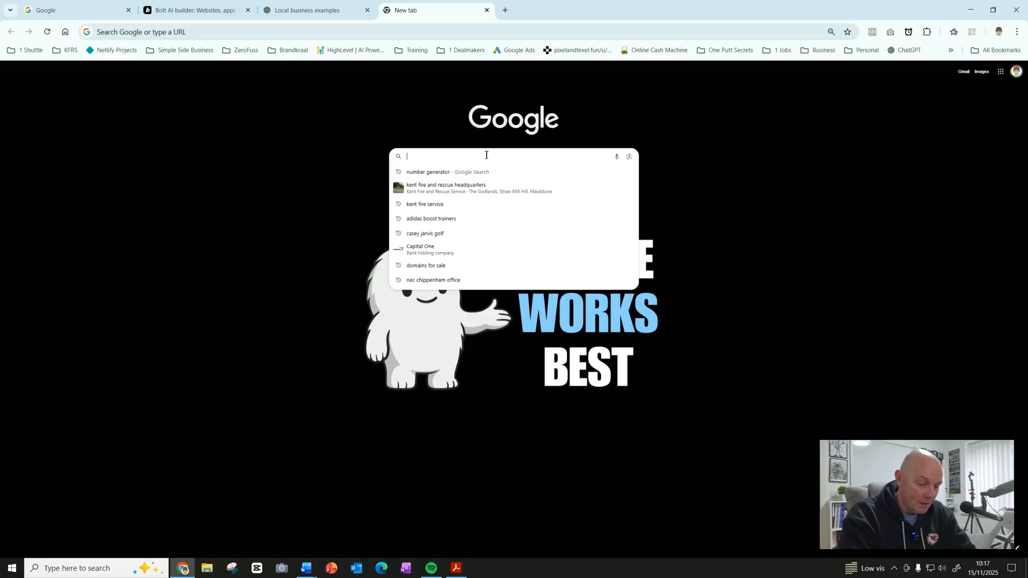
type("number gen")
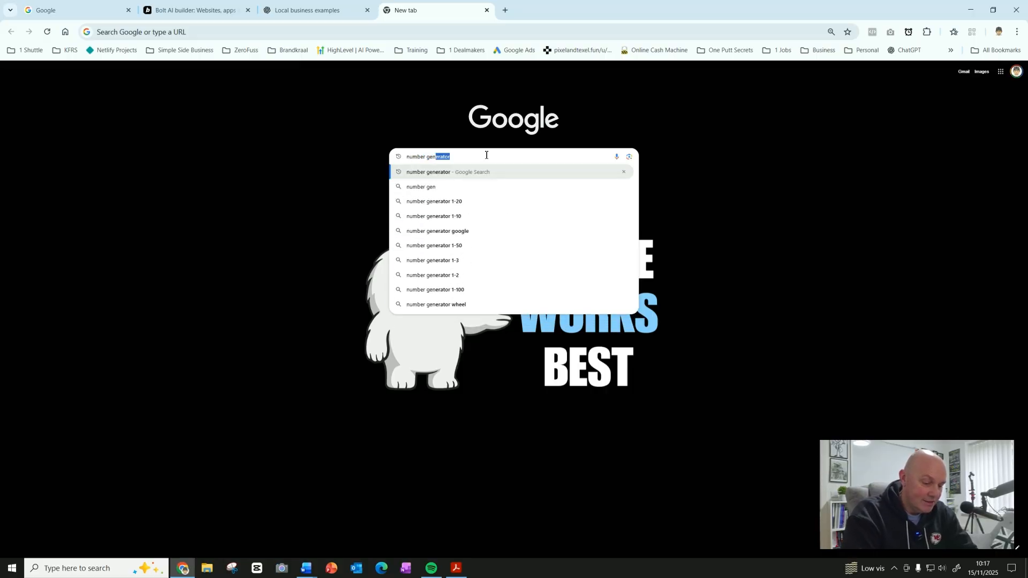
type("erator")
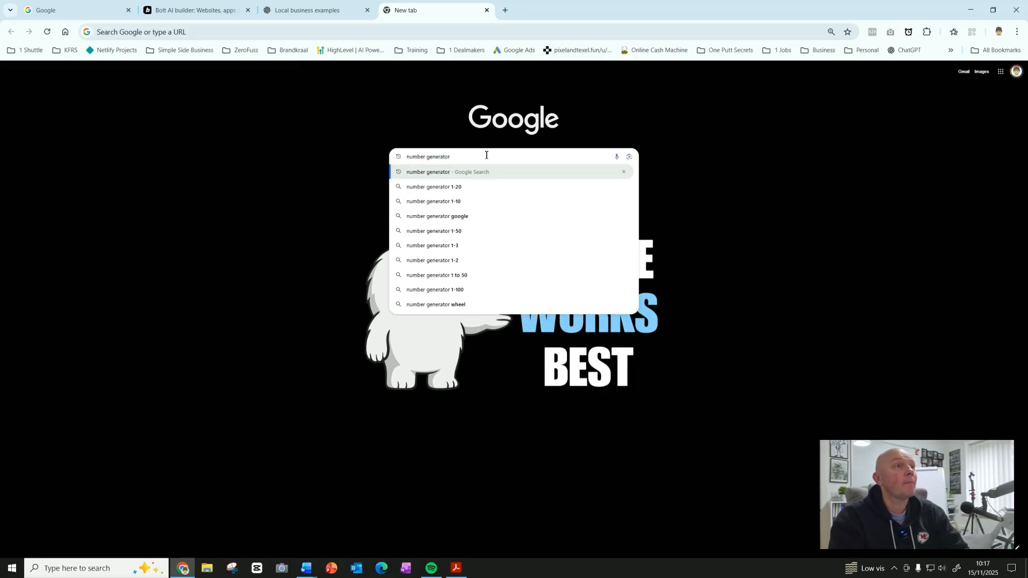
key("Return")
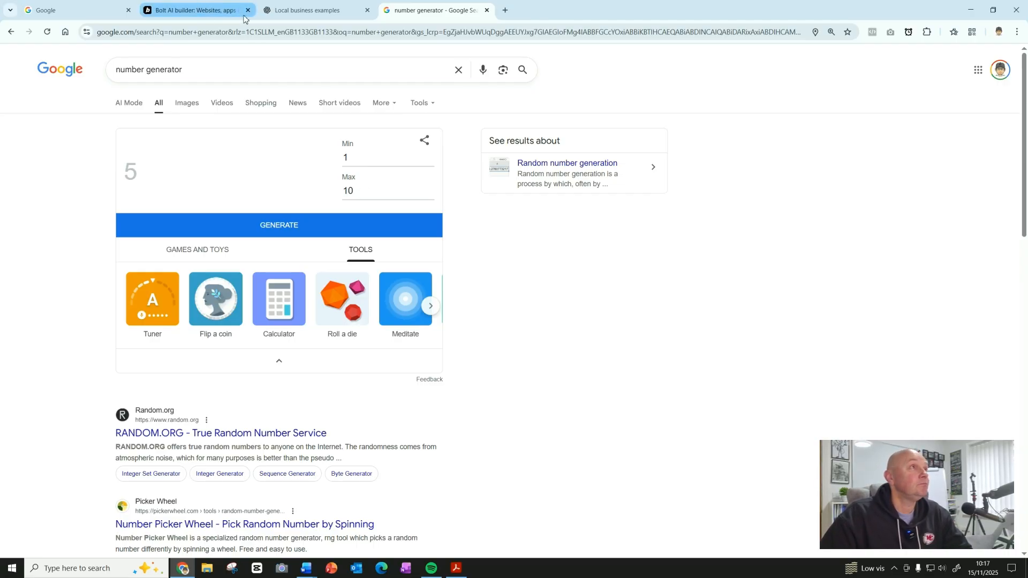
- Generate a random number between 1 and 10 and look up the matching business in the ChatGPT list
left_click(320, 10)
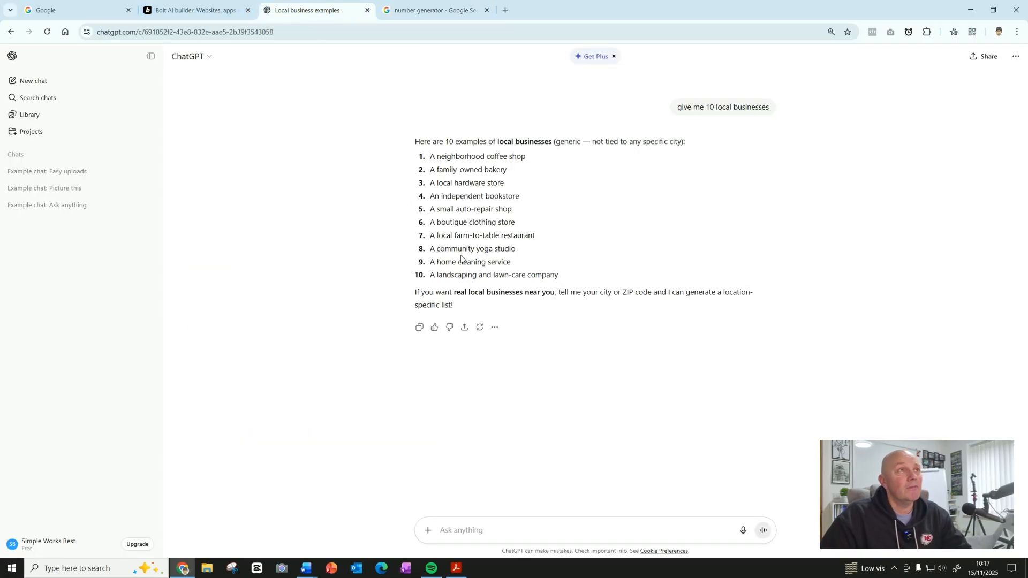
left_click(433, 12)
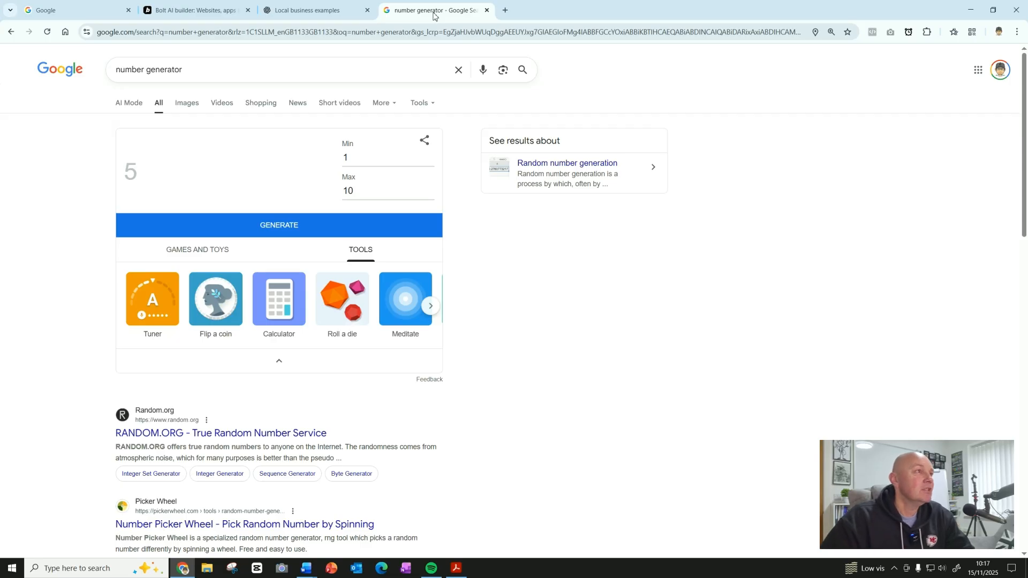
left_click(284, 225)
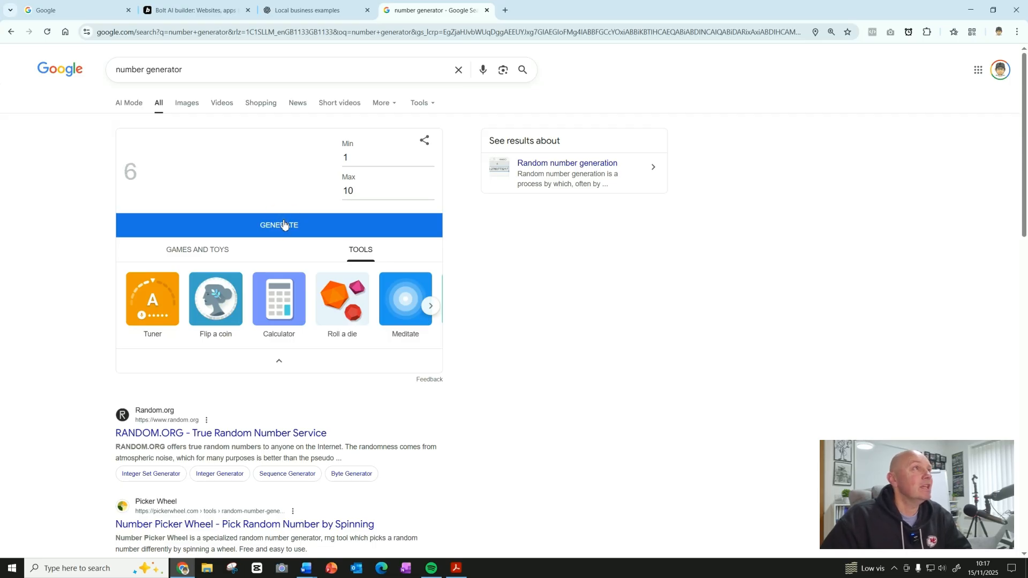
left_click(320, 11)
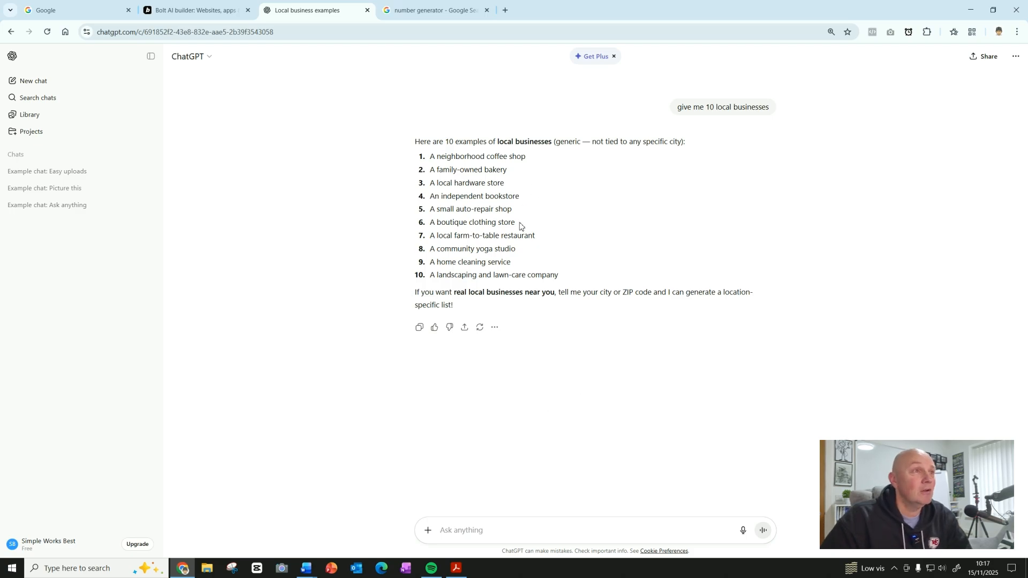
- Copy the sixth business, "A boutique clothing store", from the ChatGPT list
left_click_drag(519, 225, 427, 225)
right_click(461, 225)
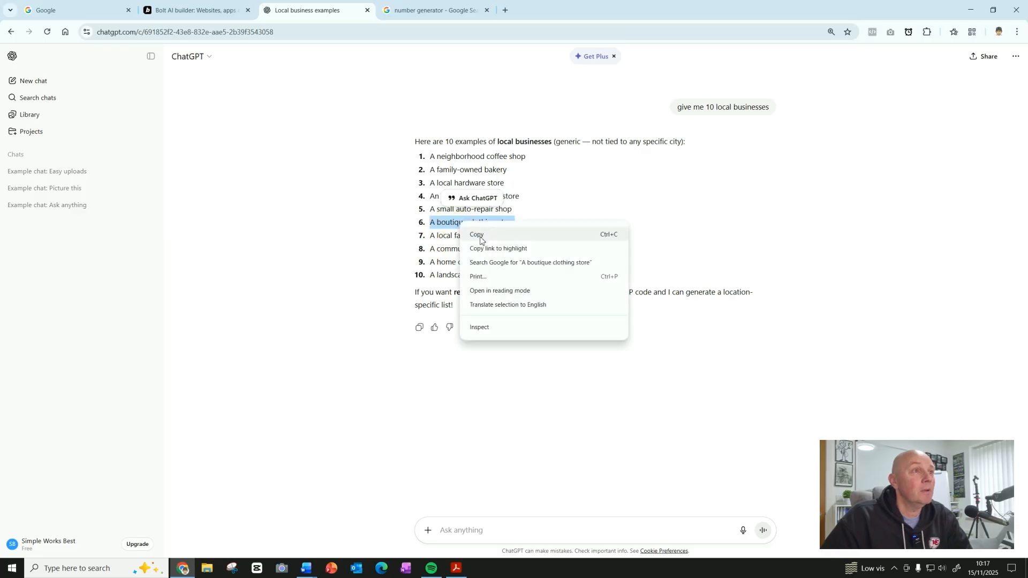
left_click(477, 235)
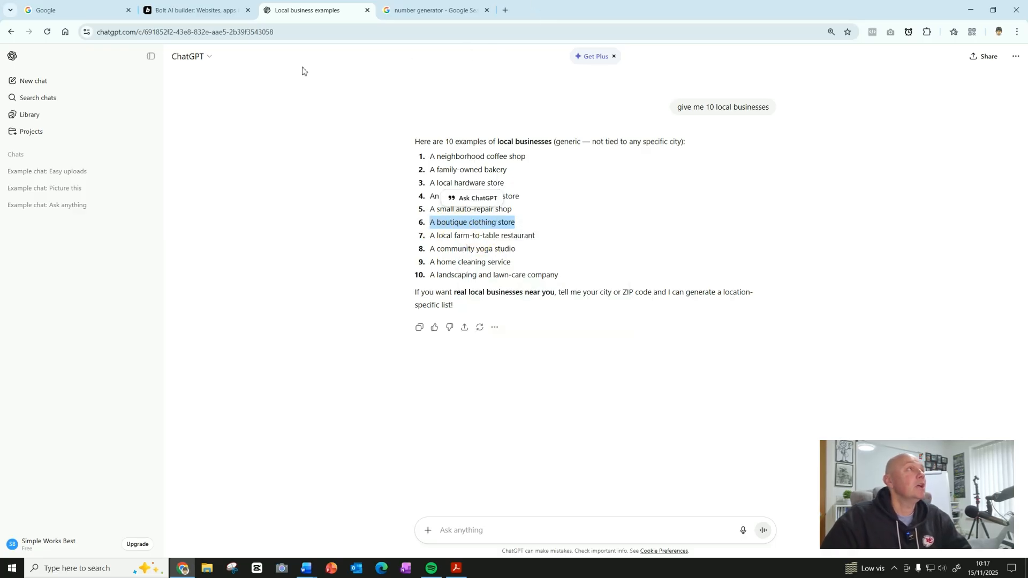
- Switch to Bolt and replace the prompt with "build me a website for my local business which is a boutique clothing store", using the copied business
left_click(177, 10)
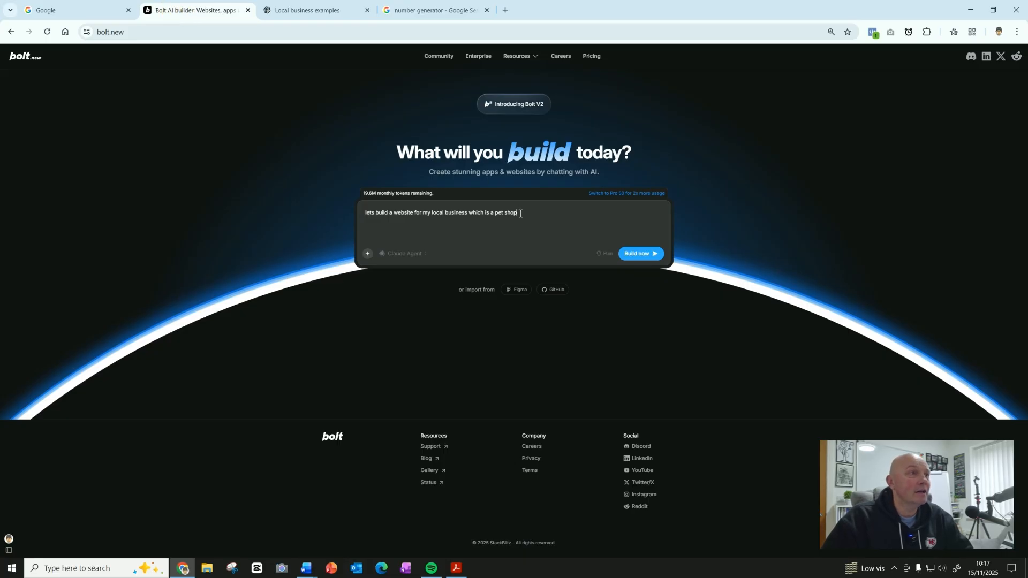
left_click_drag(520, 213, 363, 213)
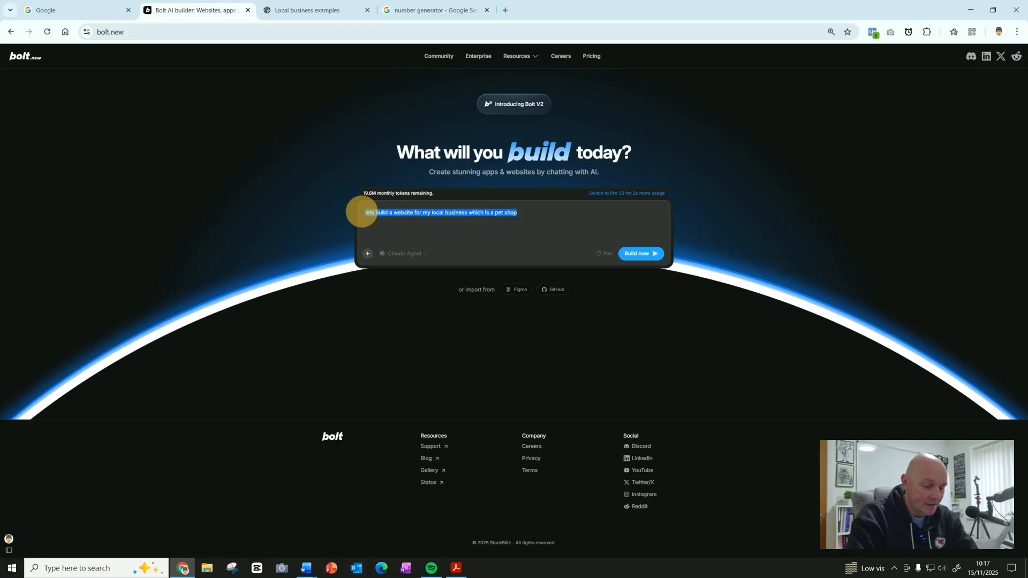
type("build m")
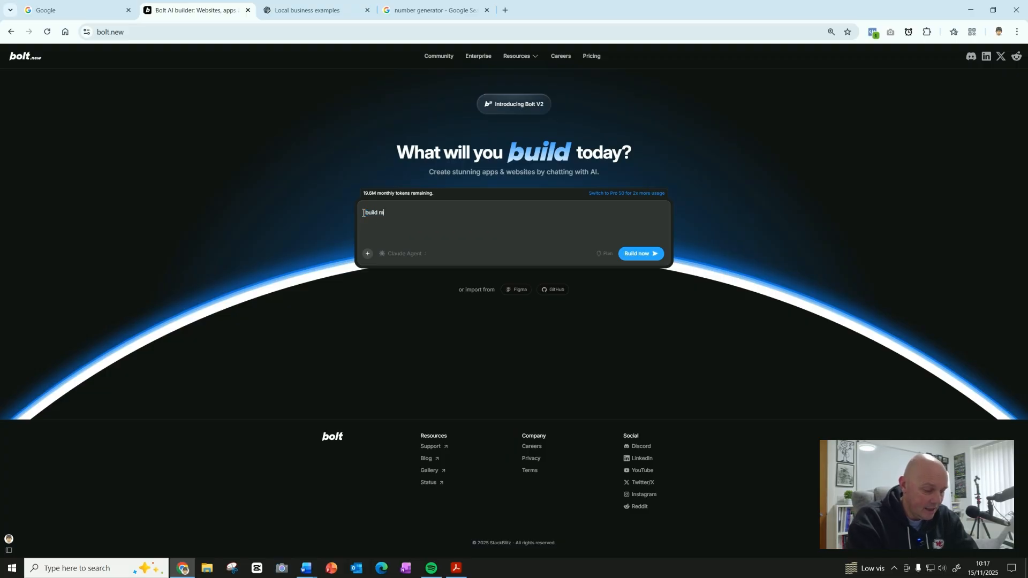
type("e a websit")
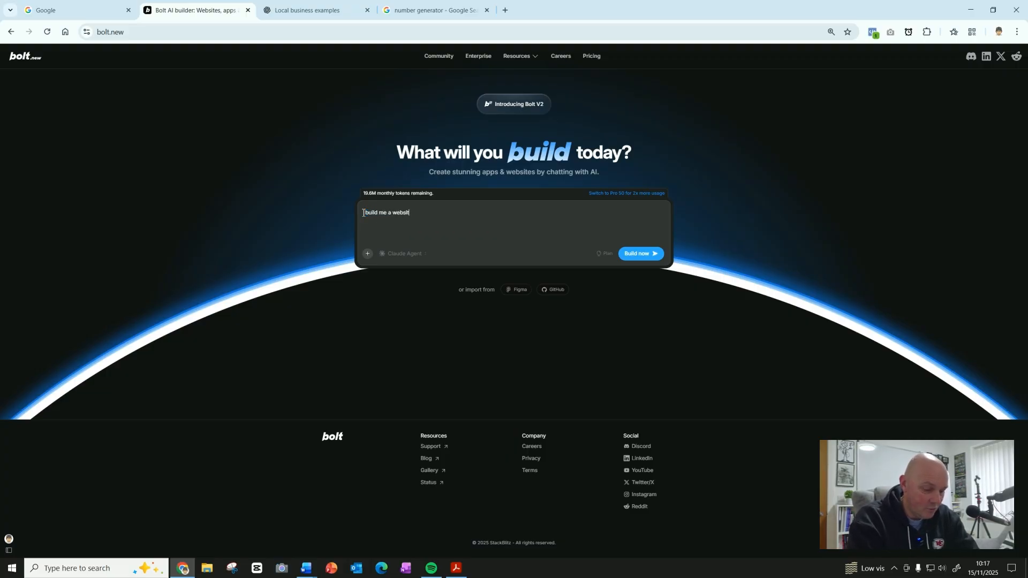
type("e for my lo")
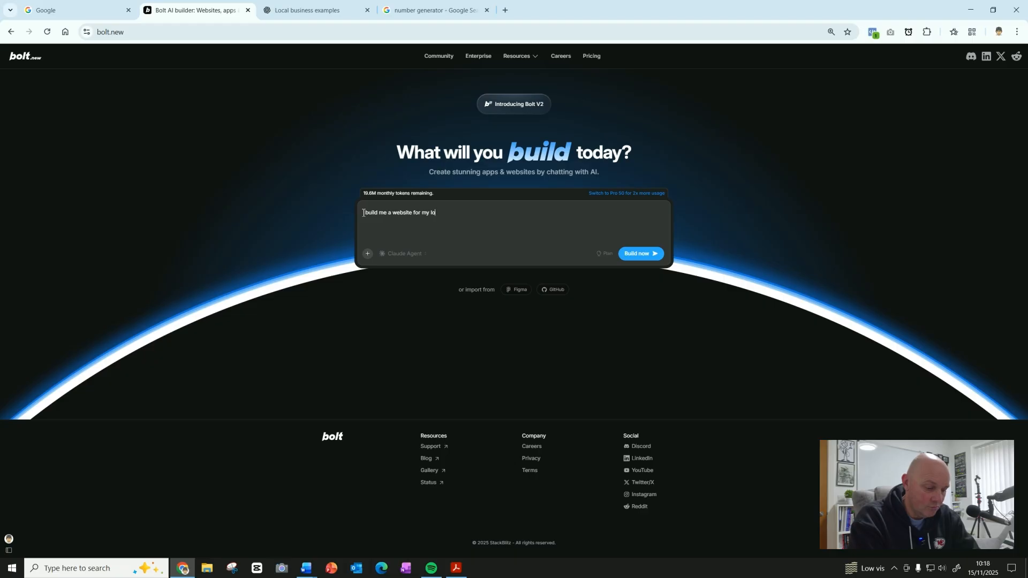
type("cal business ")
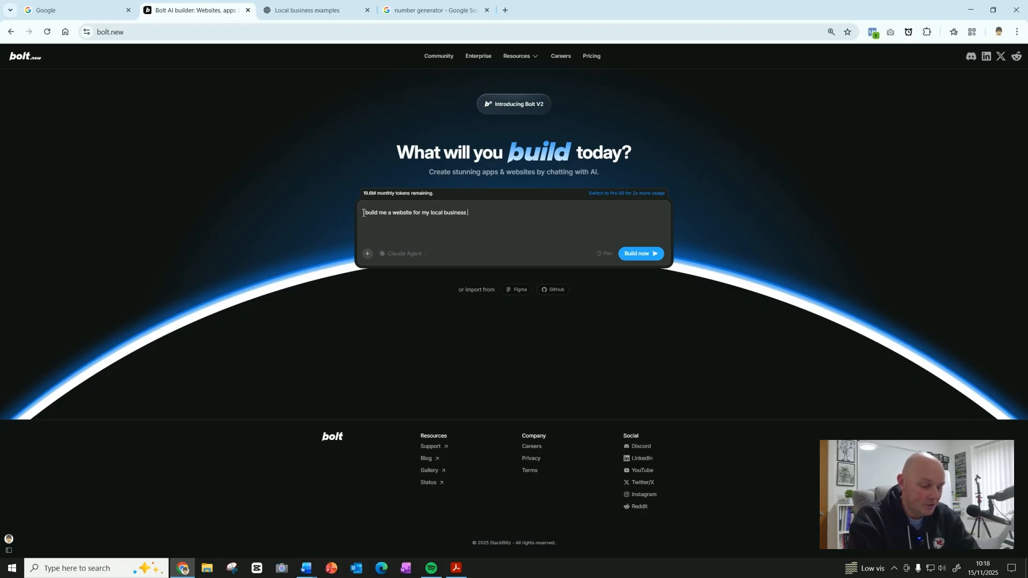
type("which is a")
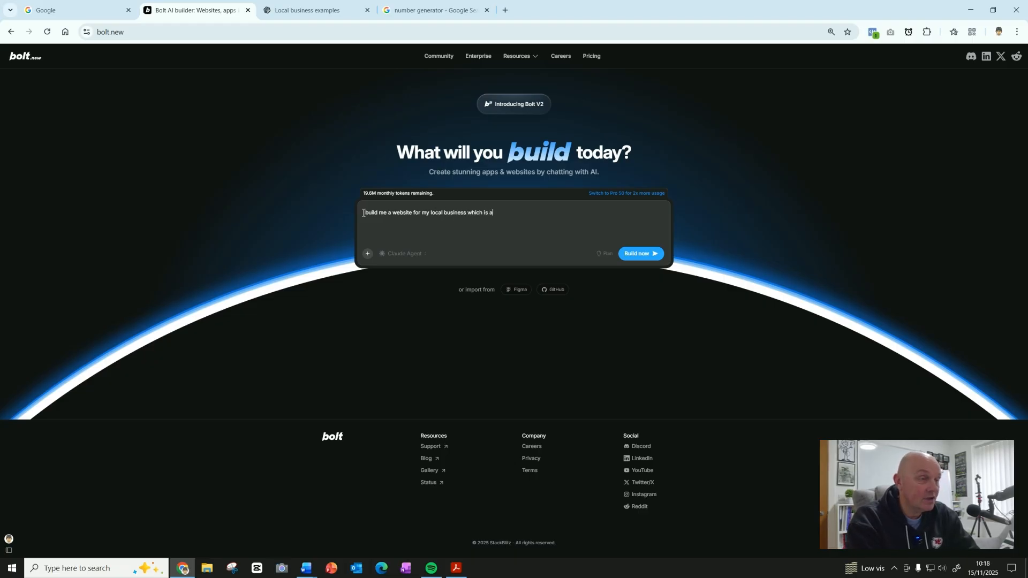
key("ctrl+v")
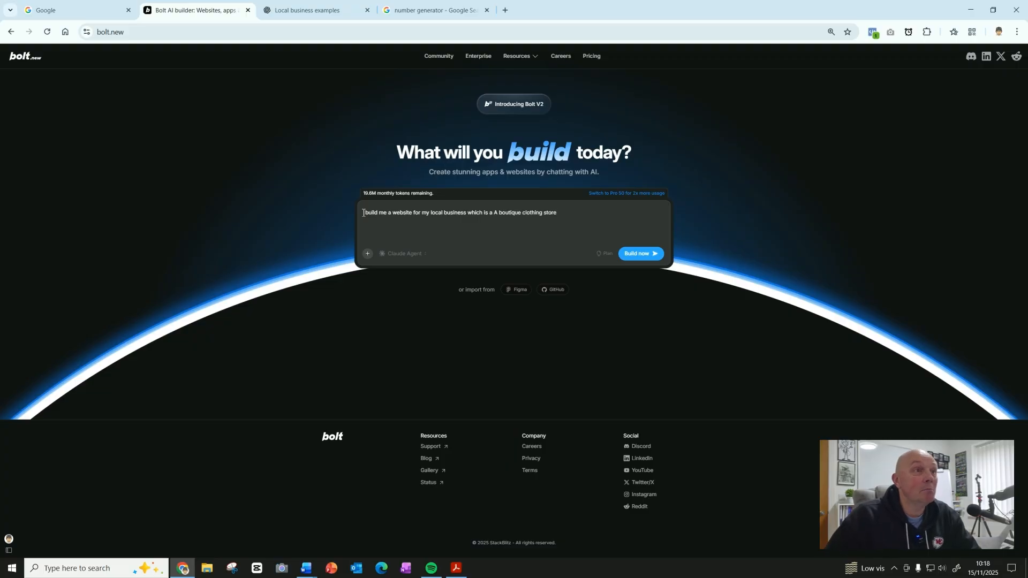
left_click(498, 213)
key("BackSpace")
key("BackSpace")
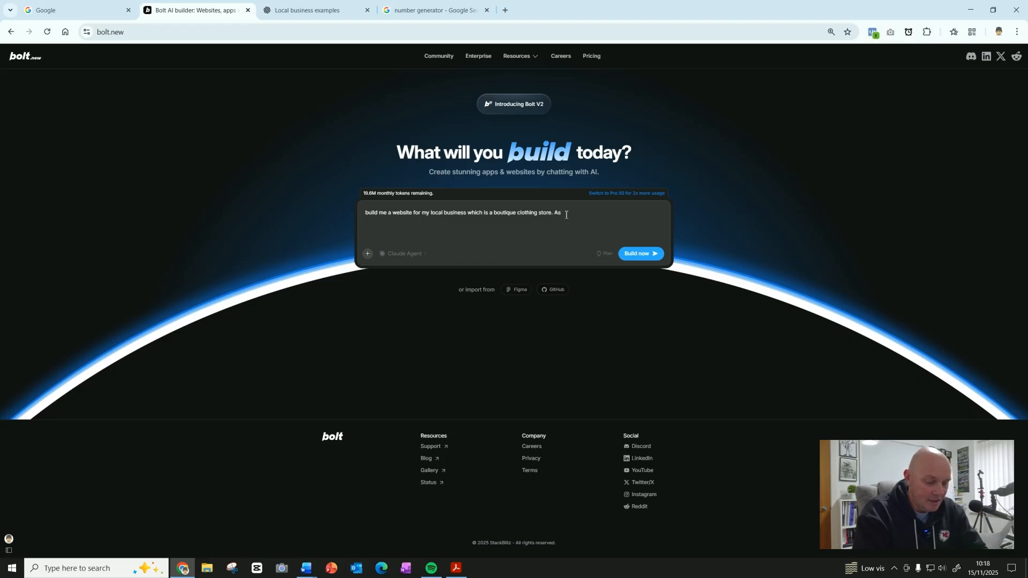
- Add "Ask me any questions before starting" to the end of the prompt and start the build
type("k me any ")
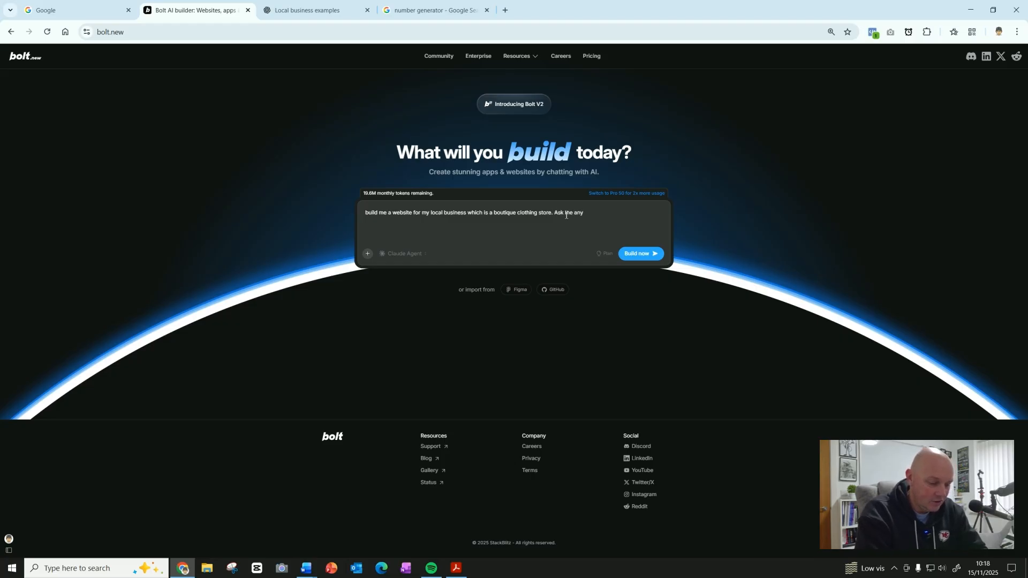
type("questions b")
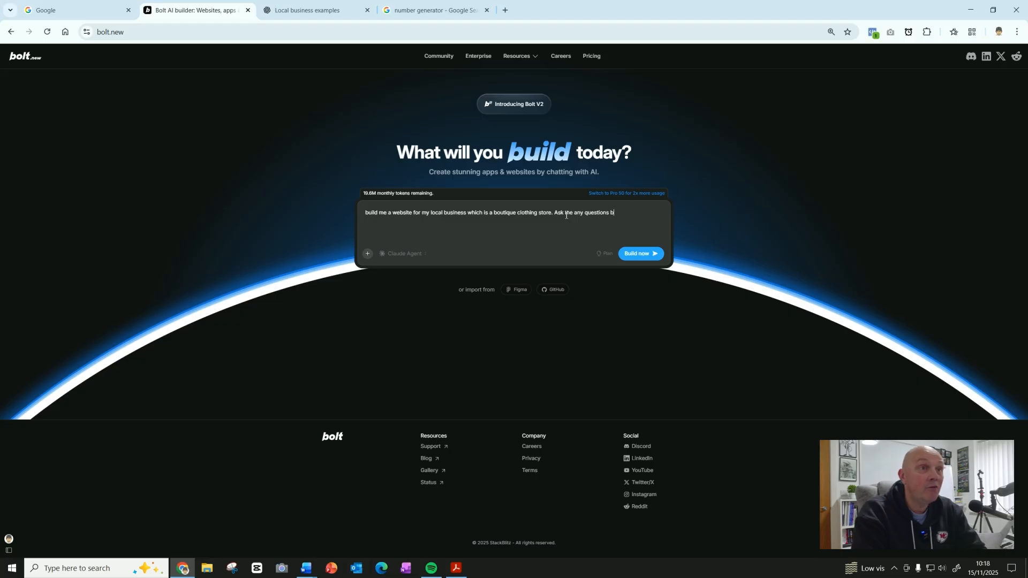
type("efore starting")
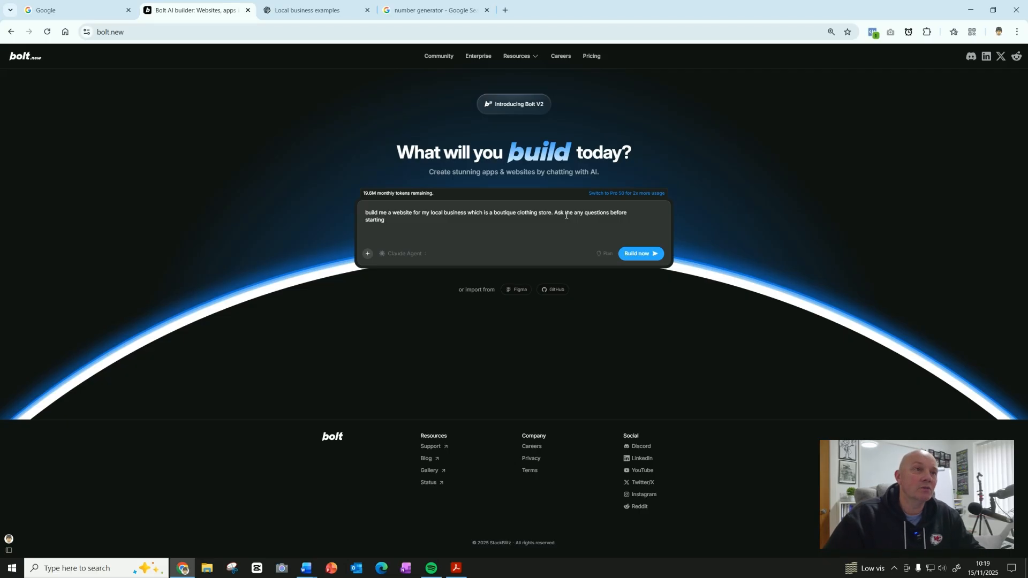
left_click(641, 254)
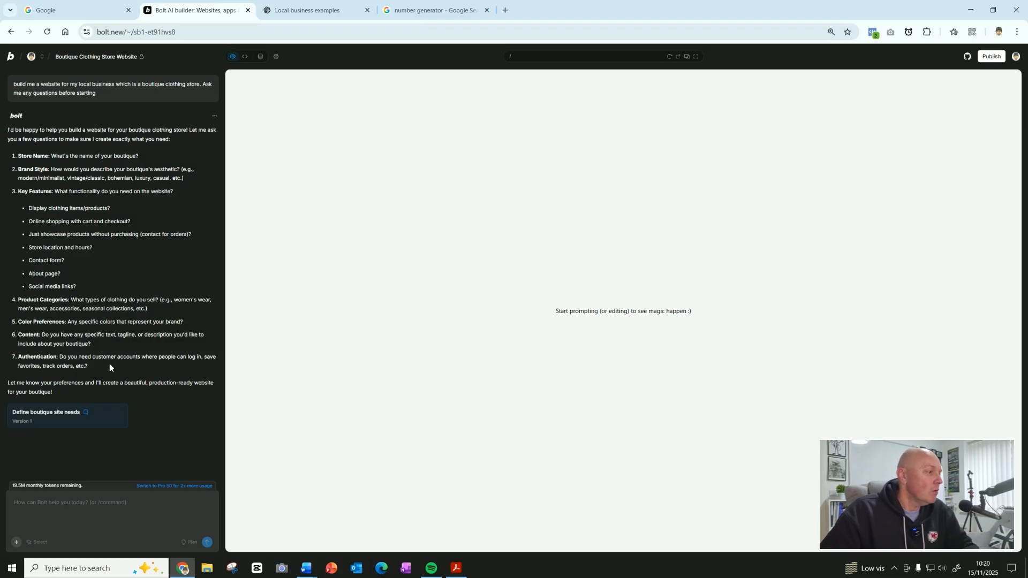
- Switch to ChatGPT and send the prompt "give me some cool names for a local boutique store"
left_click(62, 505)
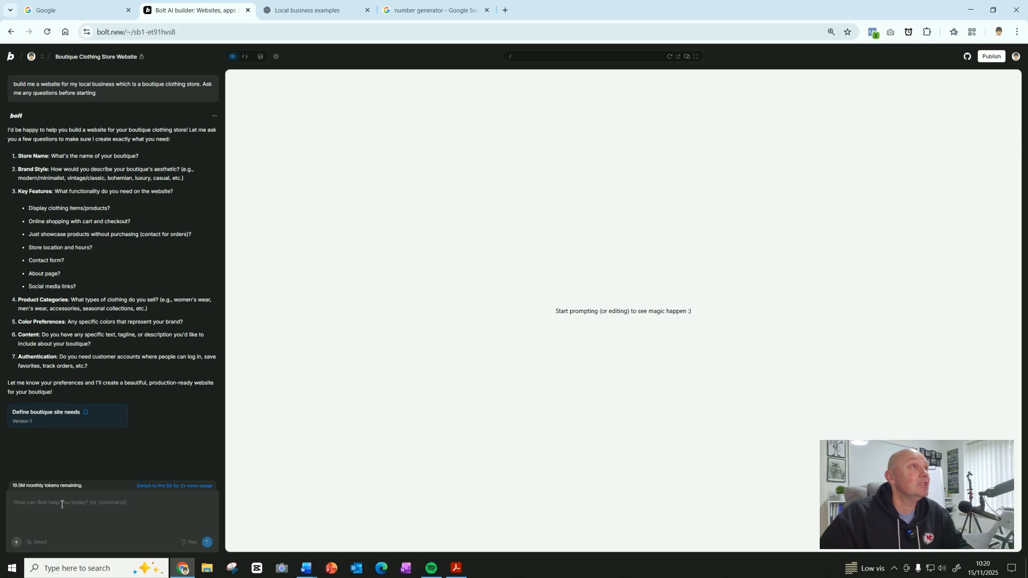
left_click(319, 12)
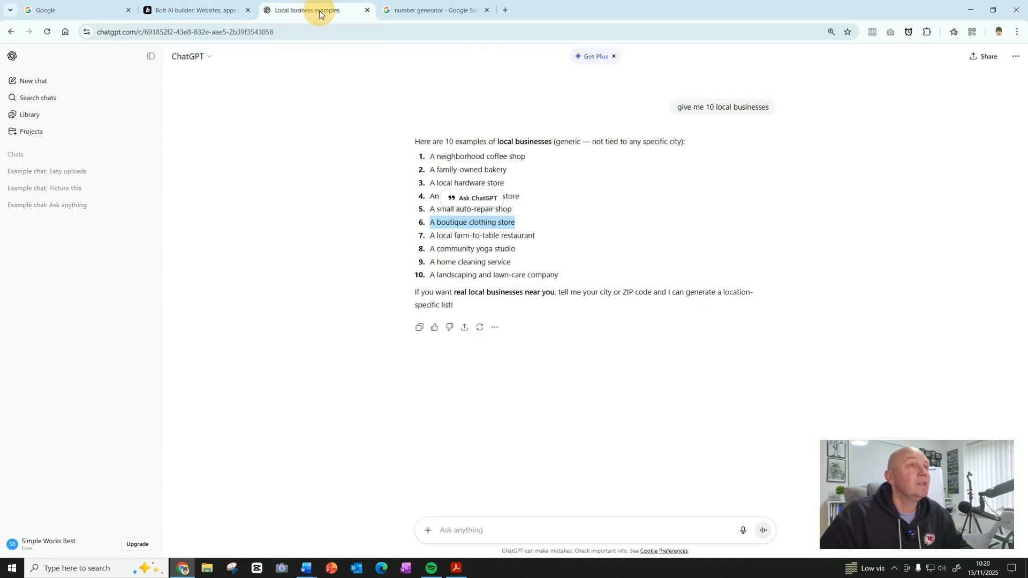
left_click(478, 529)
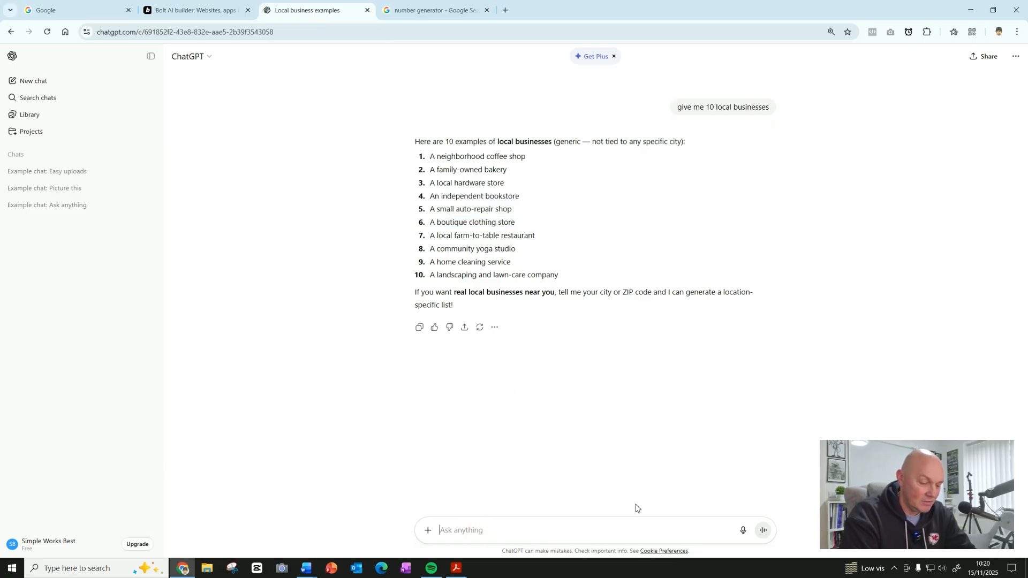
type("give ")
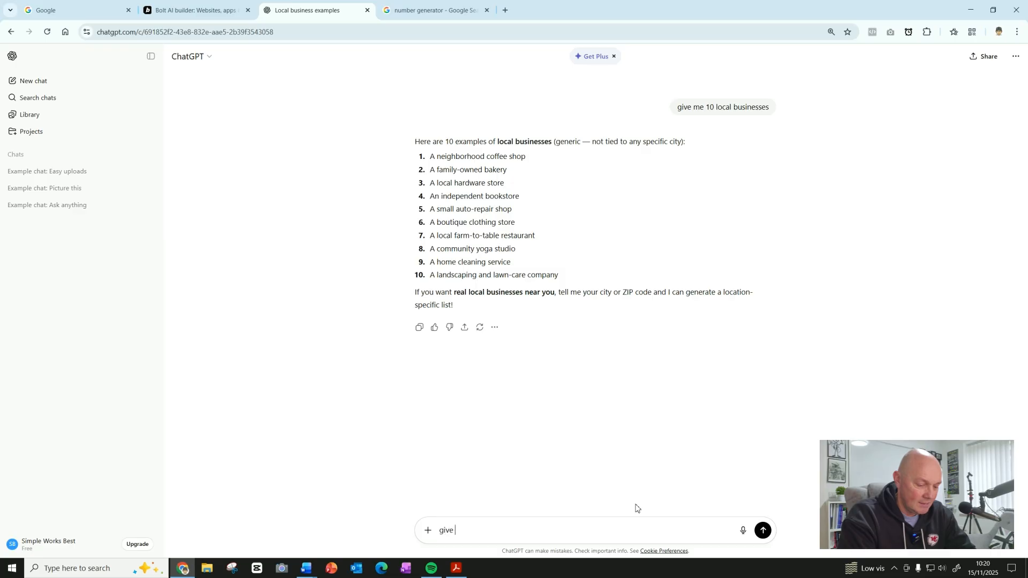
type("me some c")
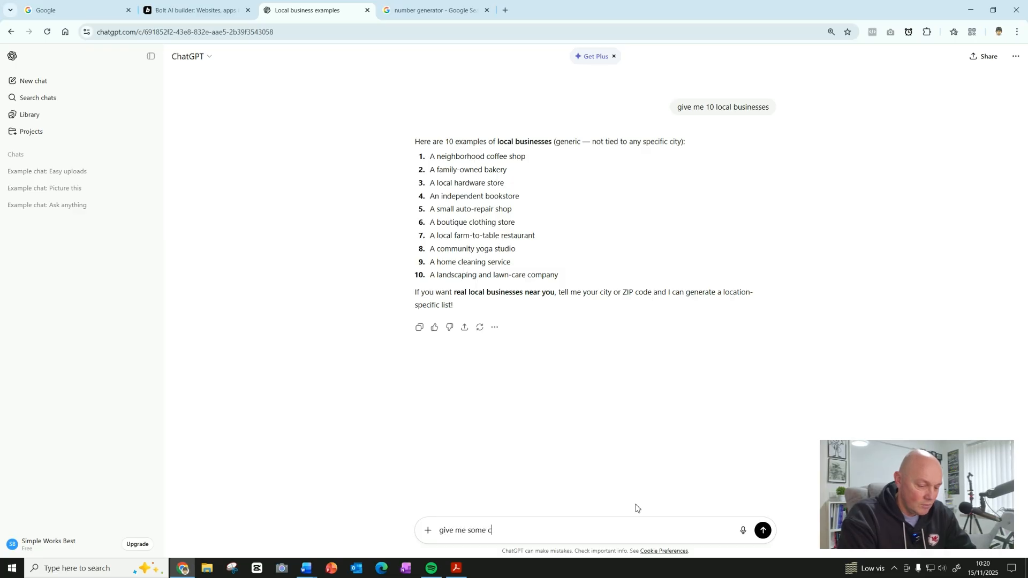
type("ool names for ")
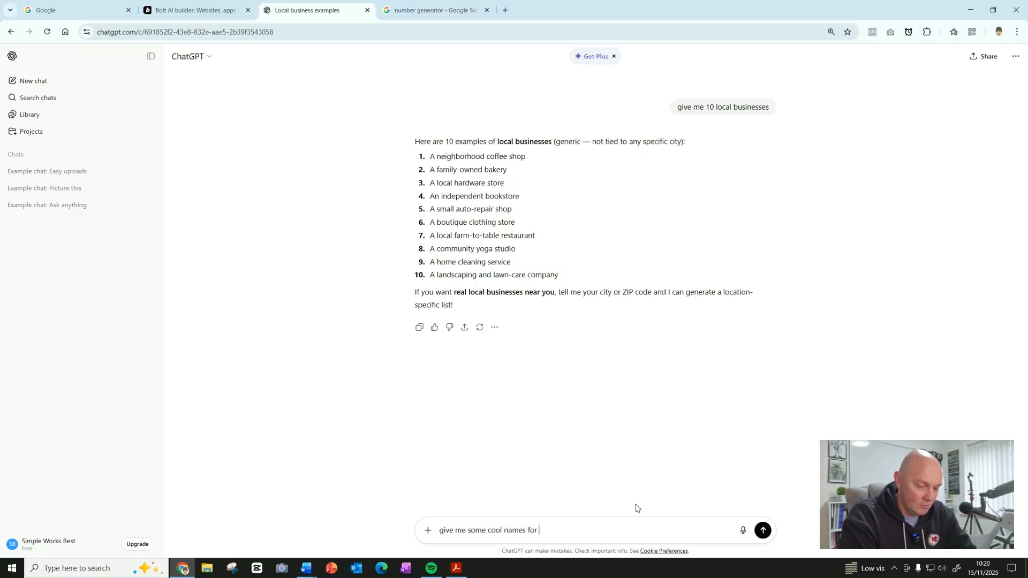
type("a local bout")
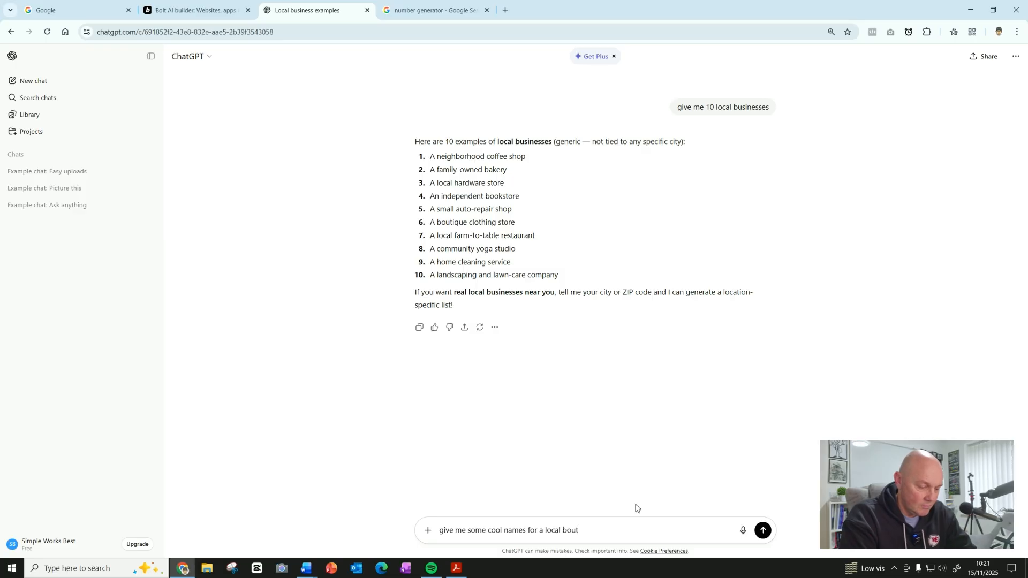
type("ique st")
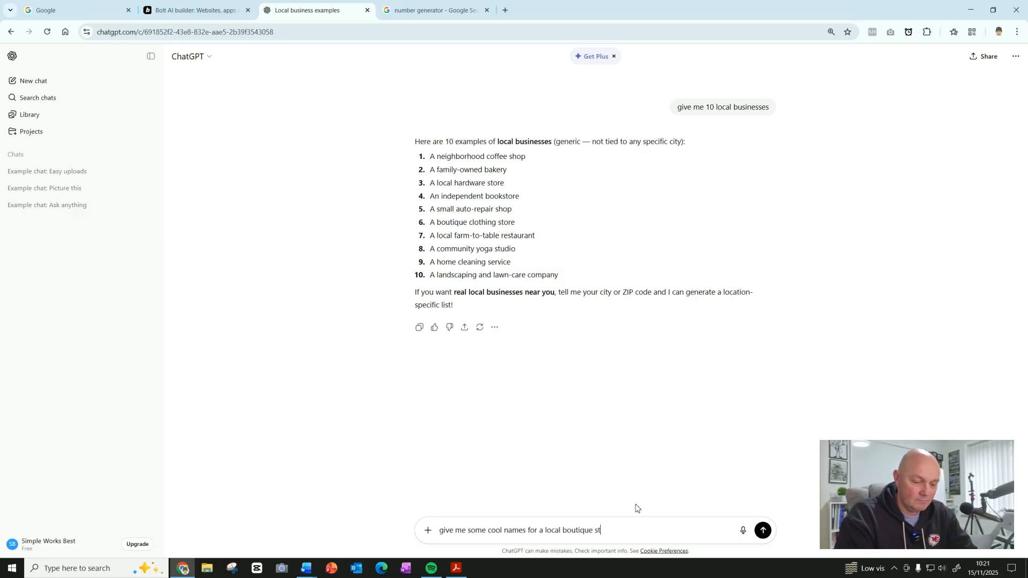
type("ore")
key("Return")
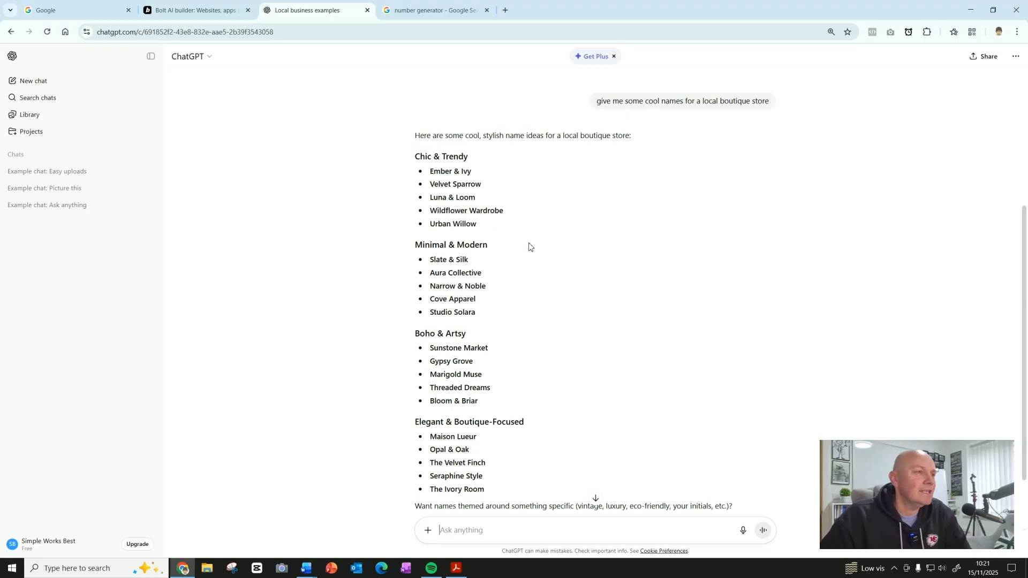
- Look through the suggested store names and copy "Urban Willow" from the Chic & Trendy group
scroll(522, 246, "down", 2)
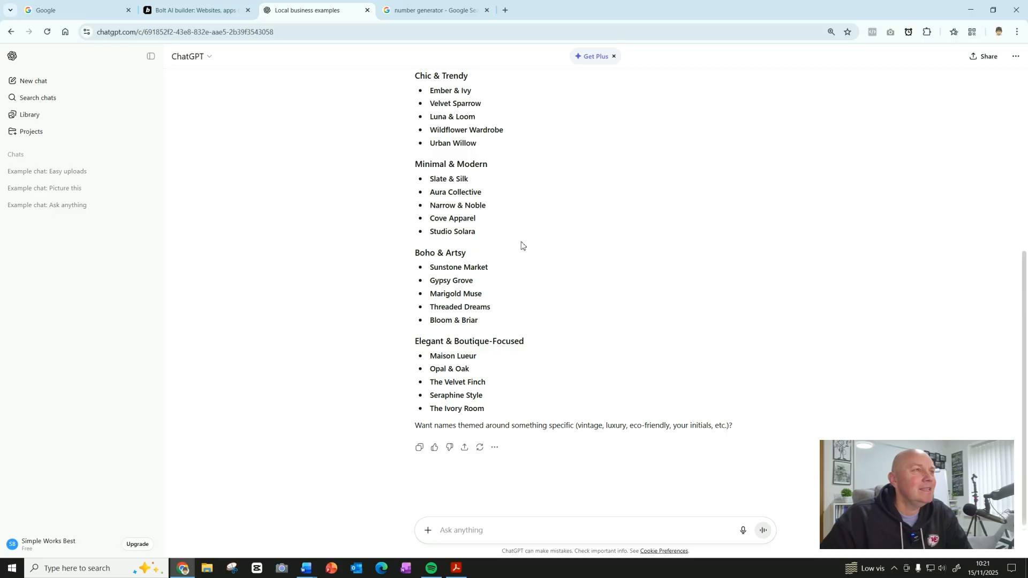
scroll(521, 245, "up", 5)
scroll(518, 252, "down", 2)
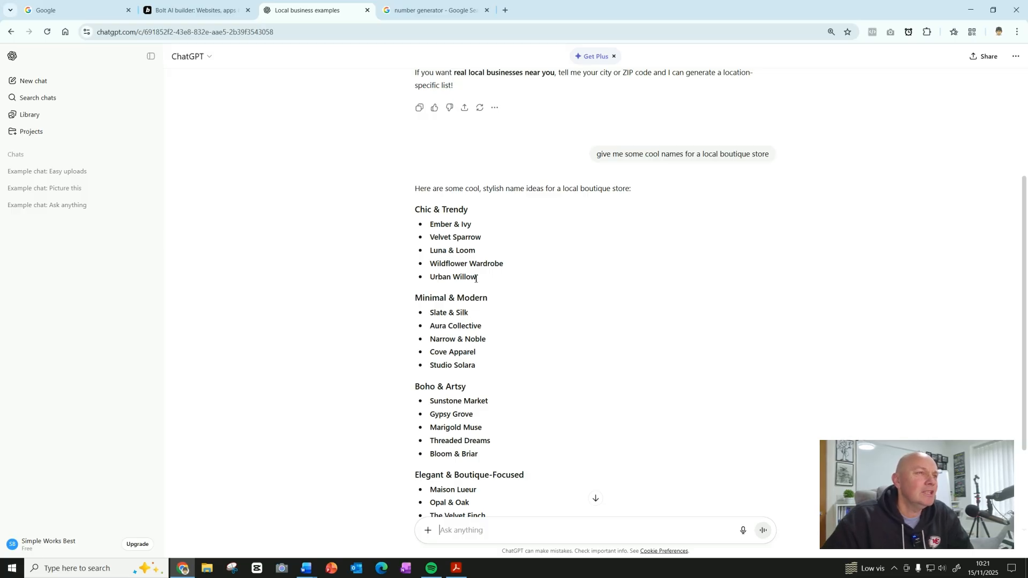
left_click_drag(476, 279, 434, 277)
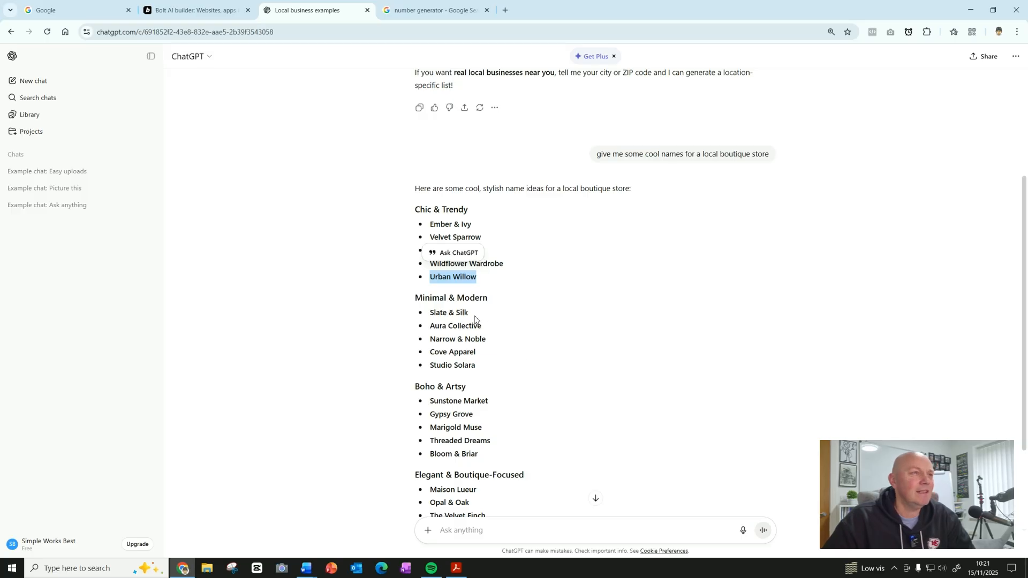
left_click(477, 281)
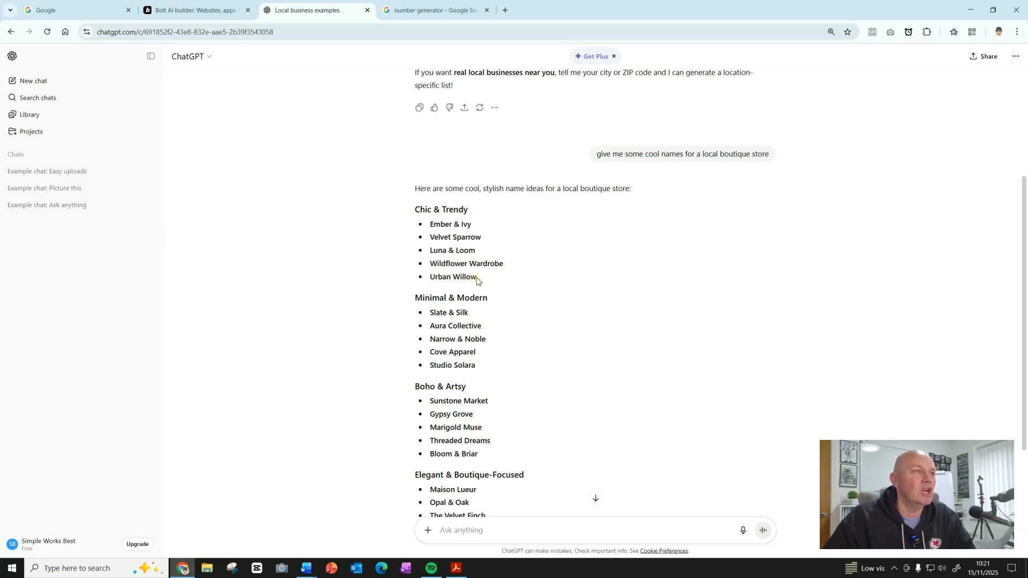
left_click_drag(477, 281, 419, 276)
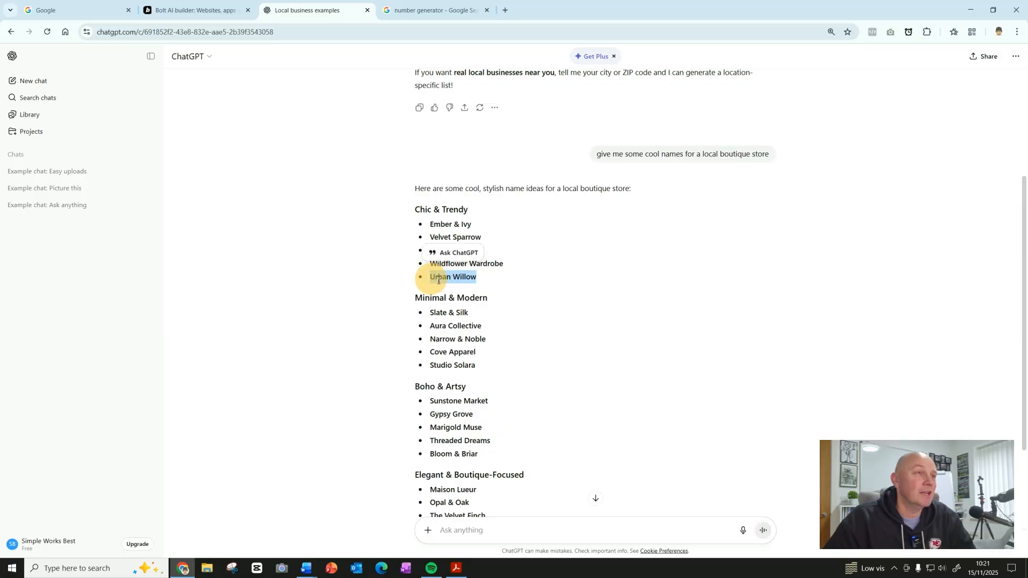
right_click(464, 276)
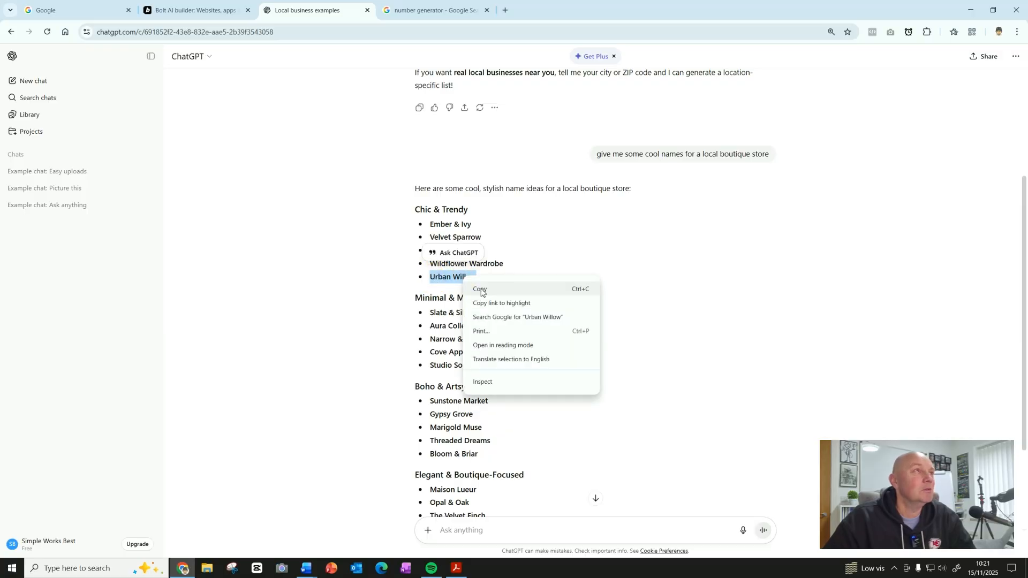
left_click(481, 292)
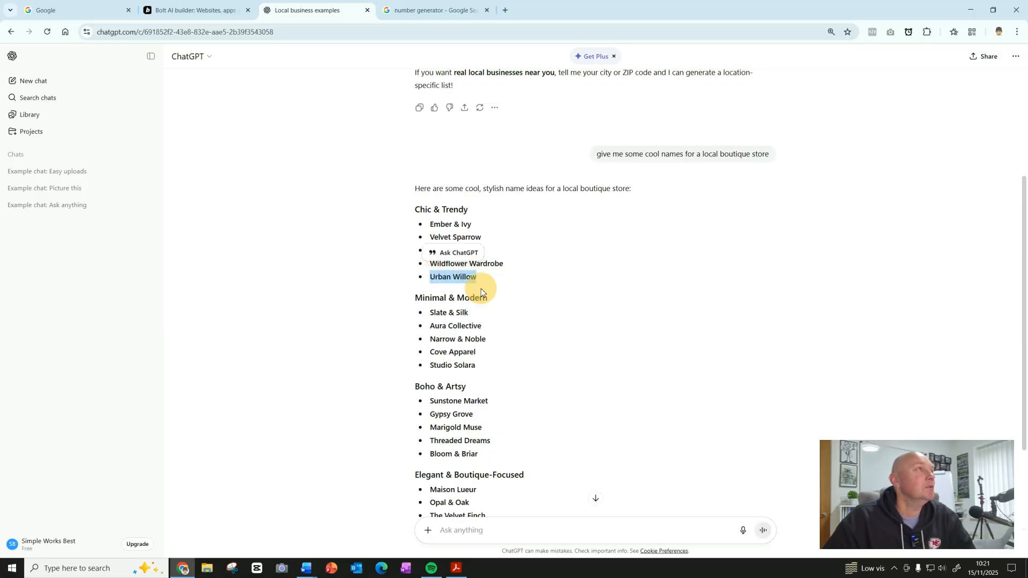
- Switch to Bolt and start a numbered reply to its questions, answering question 1 with the store name "Urban Willow"
left_click(192, 12)
left_click(73, 508)
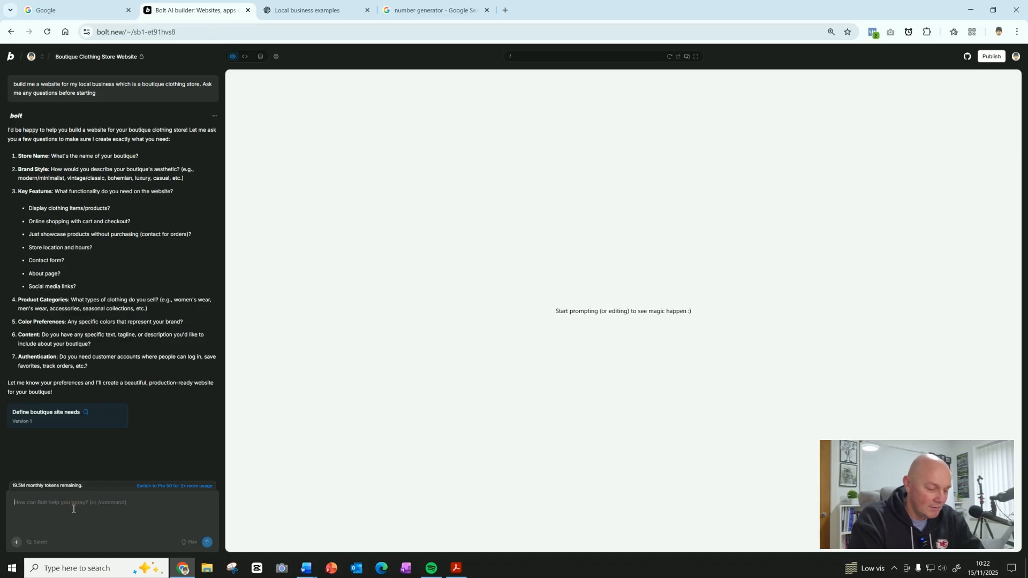
type("1.")
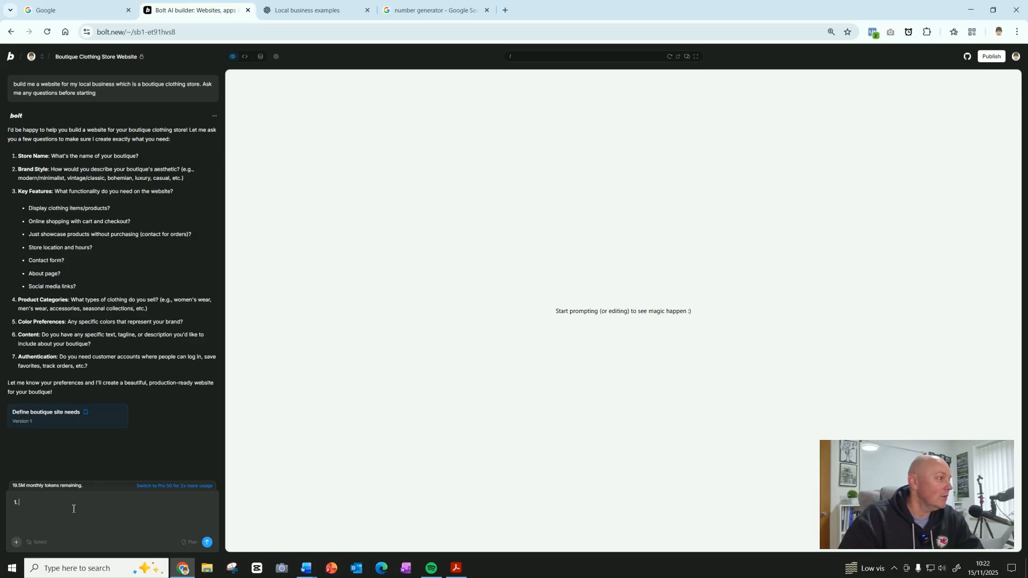
type(" Urban Willow")
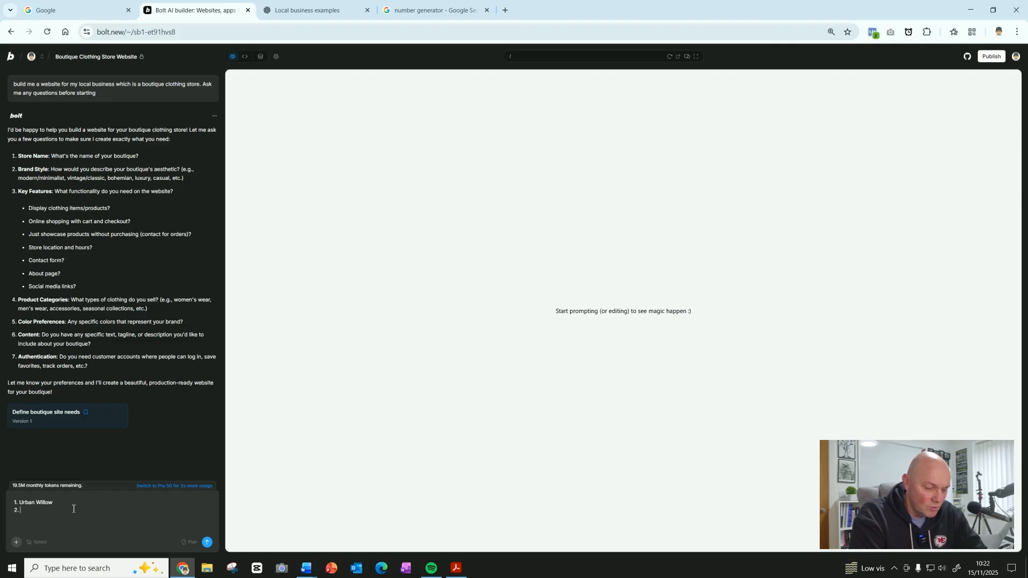
- Answer question 2 on brand style with "cool, ultra modern, minimalist but with colourful accents"
type("cool")
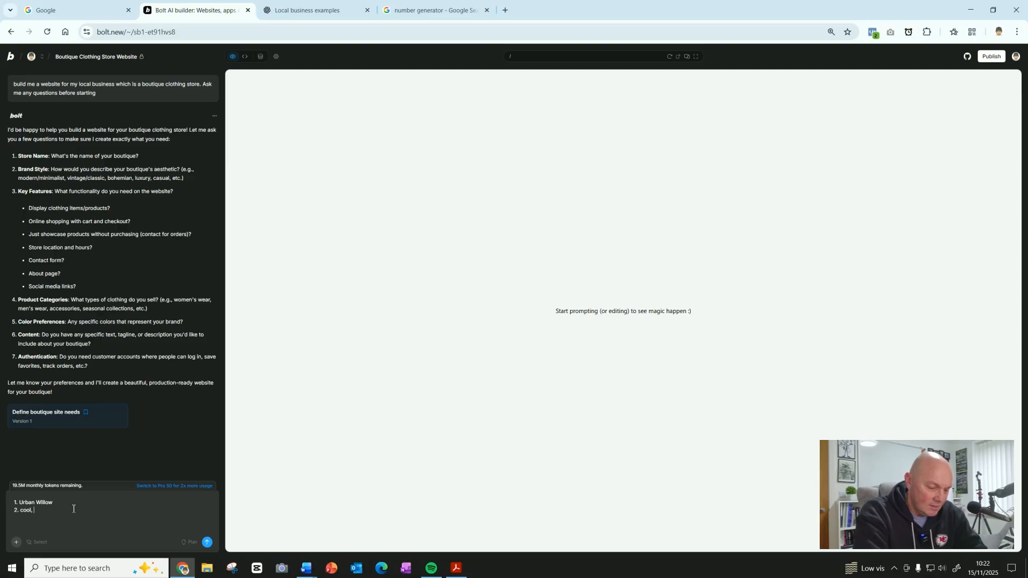
type(", ultra modern")
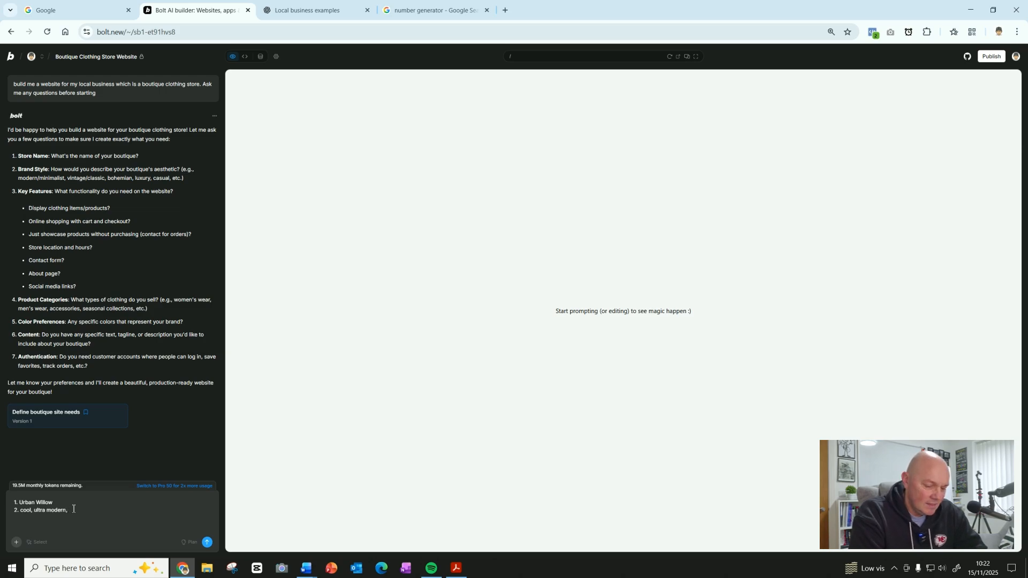
type(", min")
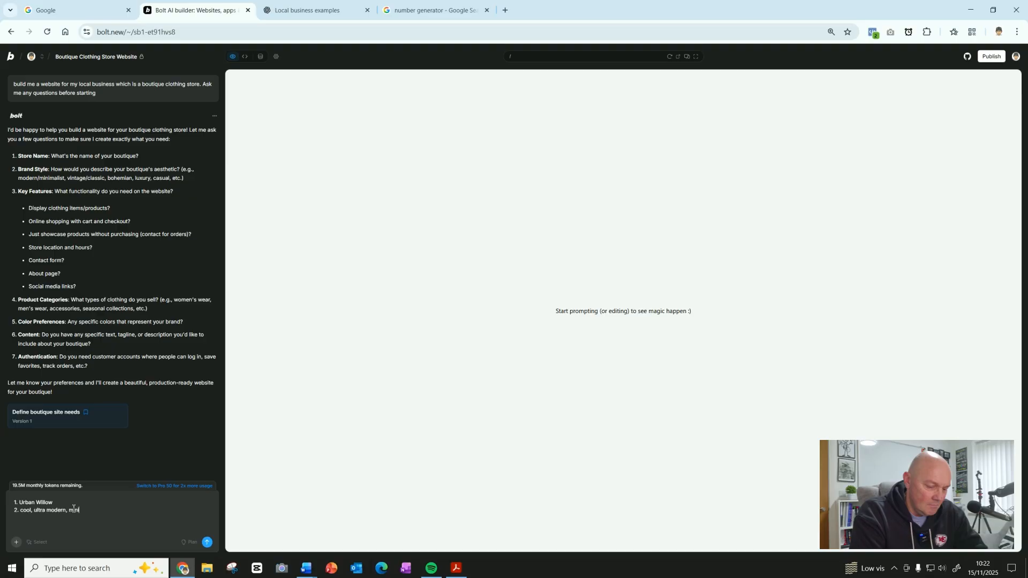
type("imalist")
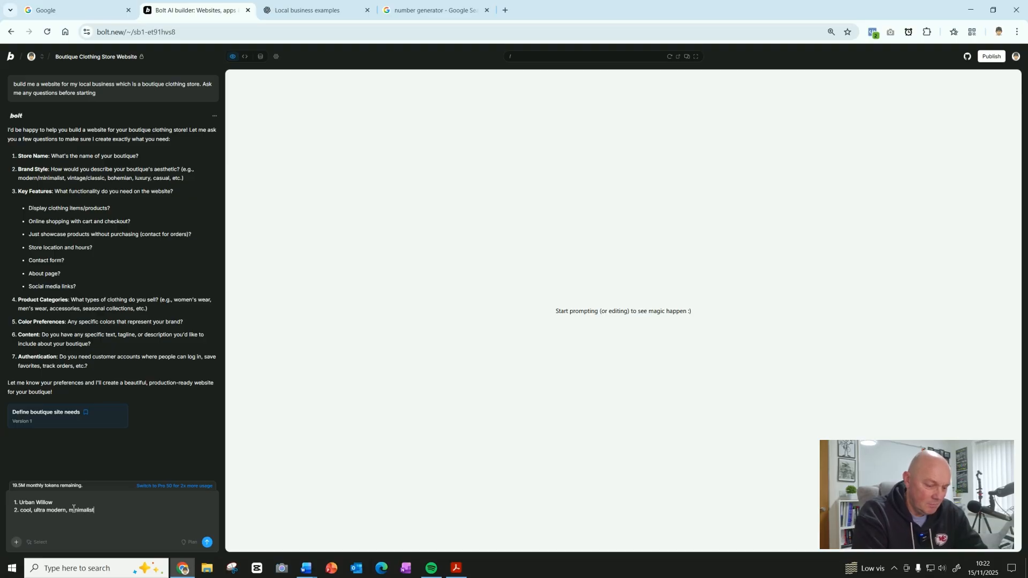
type(" but with")
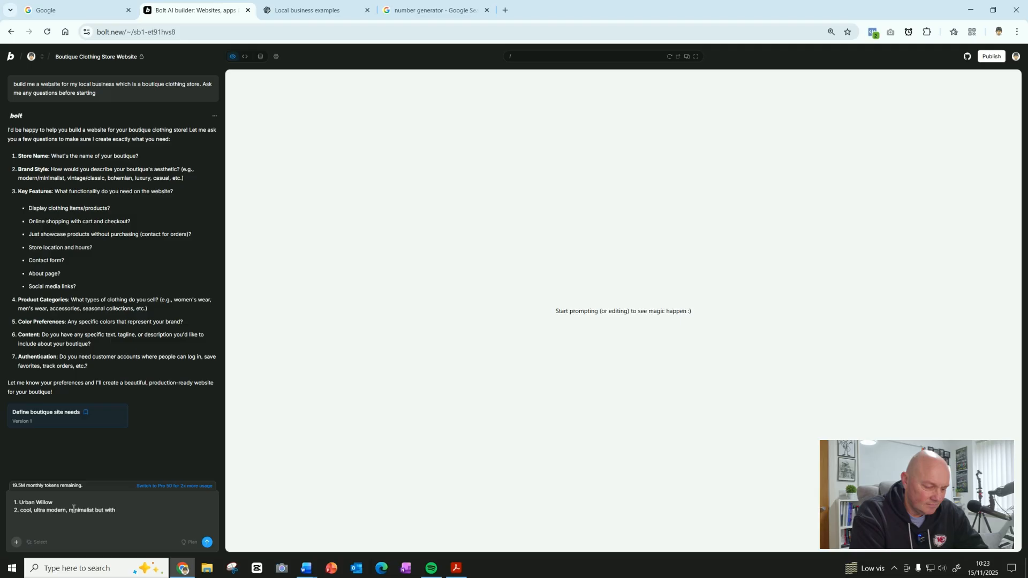
type("co")
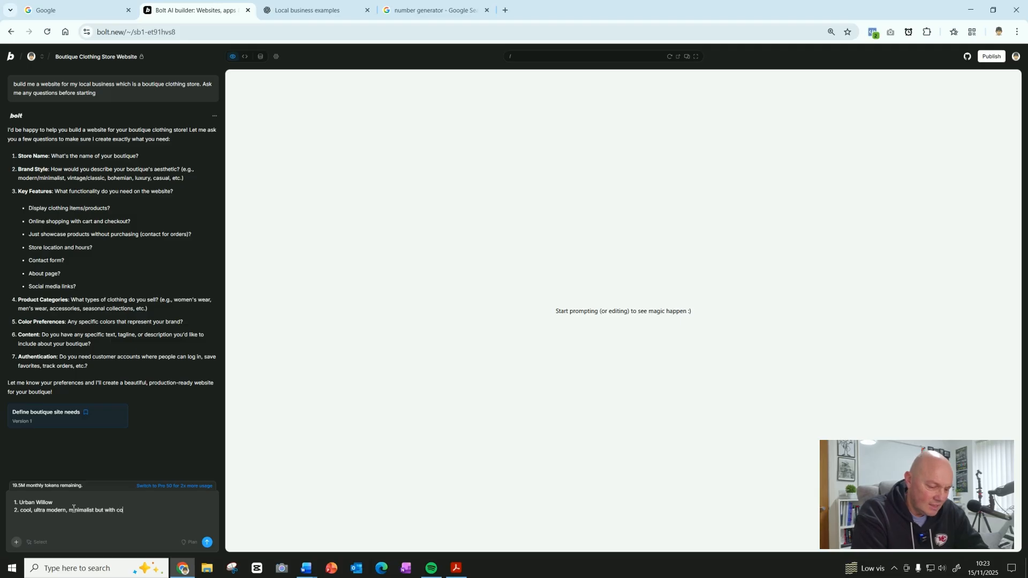
type("lourful")
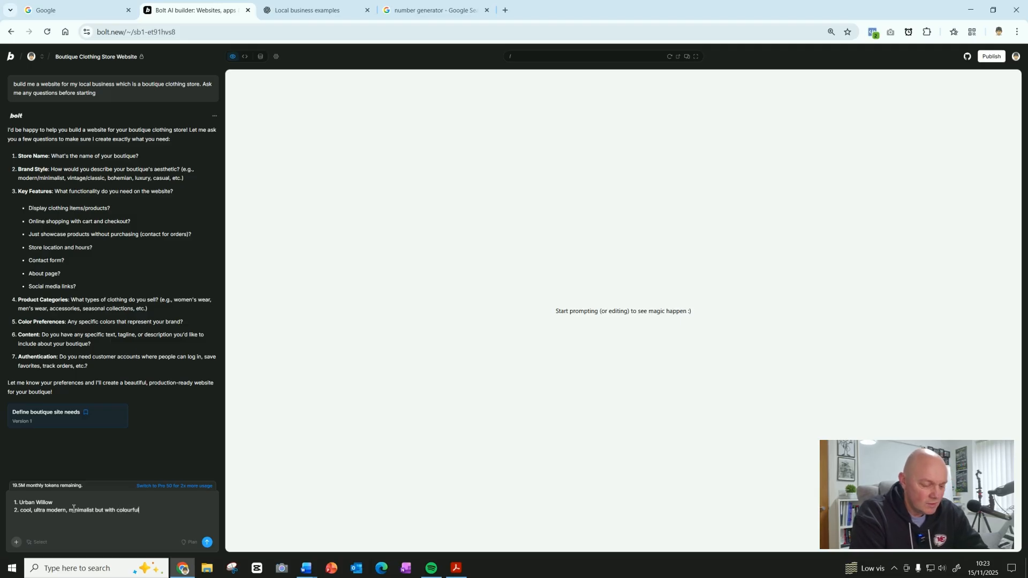
type(" accents")
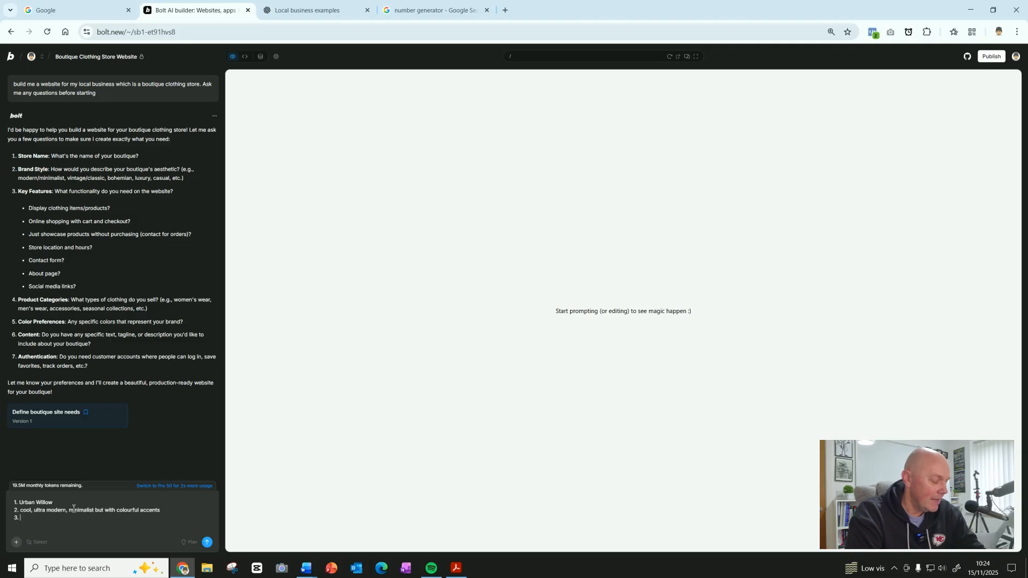
- Answer question 3 on key features with "we want to generate footfall to our local store", correcting the typos
type("we w")
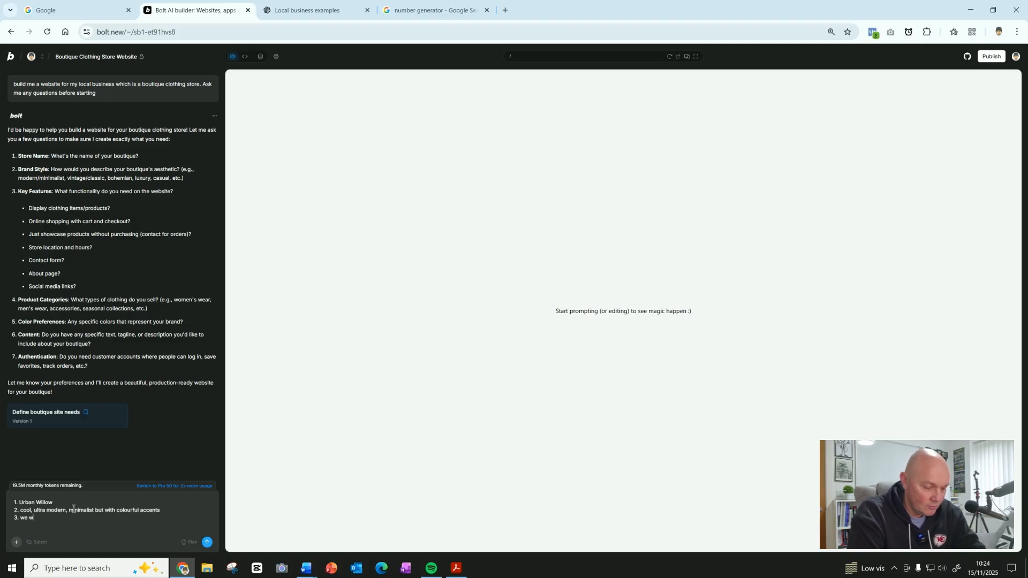
type("ant to generate ")
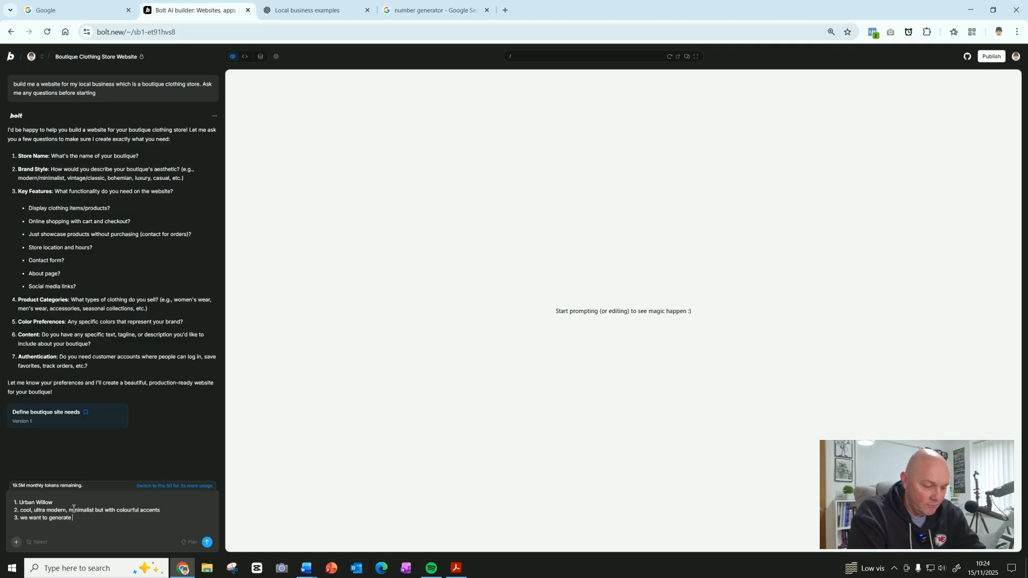
type("footfall")
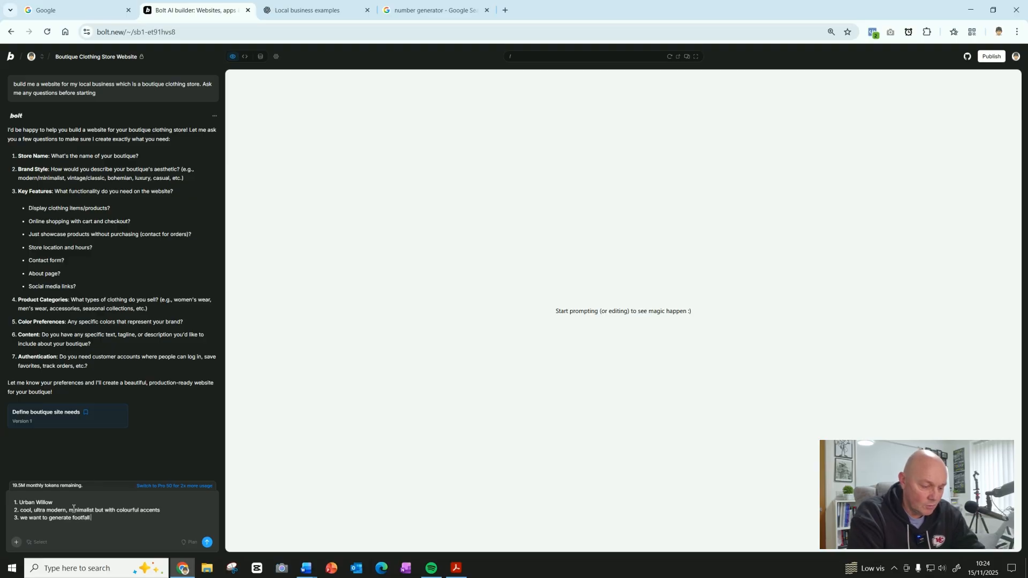
type(" to ouor local stiore")
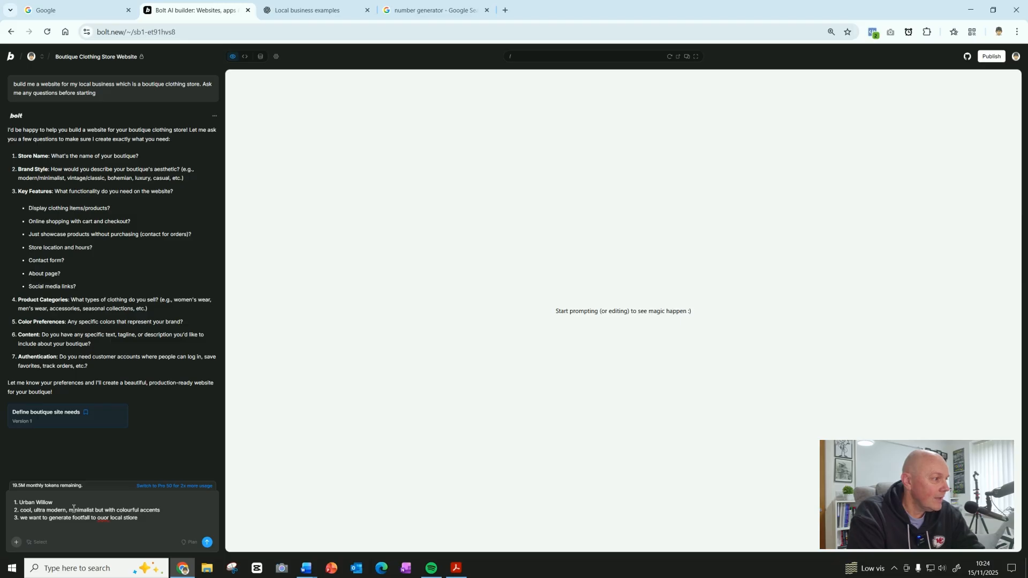
key("BackSpace")
key("BackSpace")
key("BackSpace")
type("or")
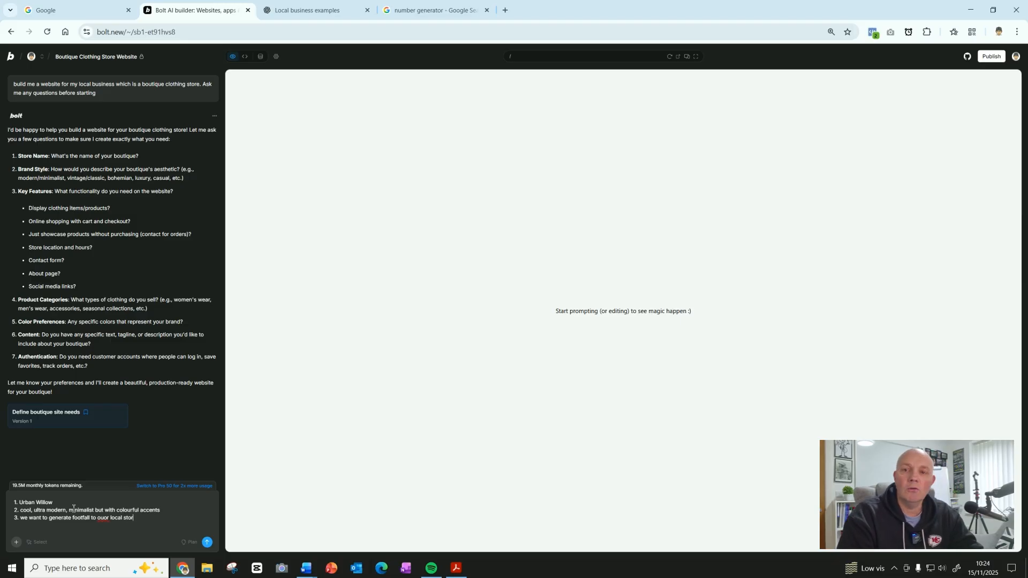
type("e")
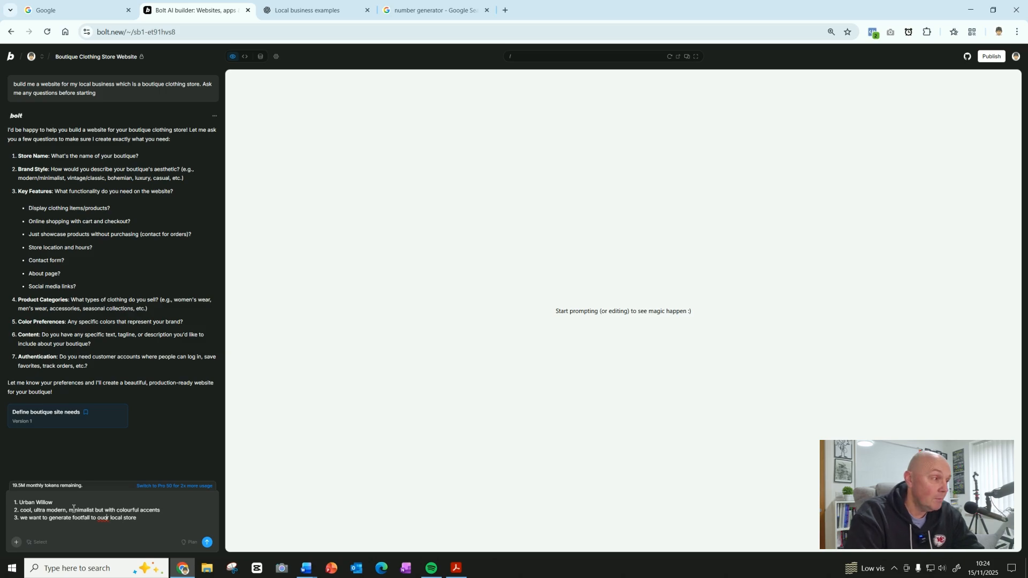
key("BackSpace")
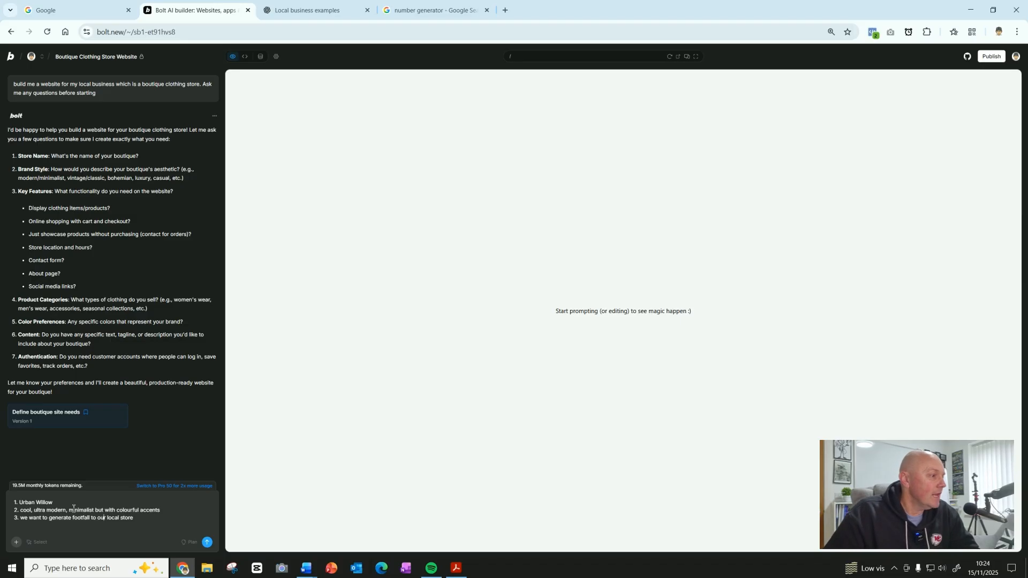
- Add answer 4 on product categories as "hoodies, t-shirts and baseball caps", with its line number corrected to "4."
left_click(147, 515)
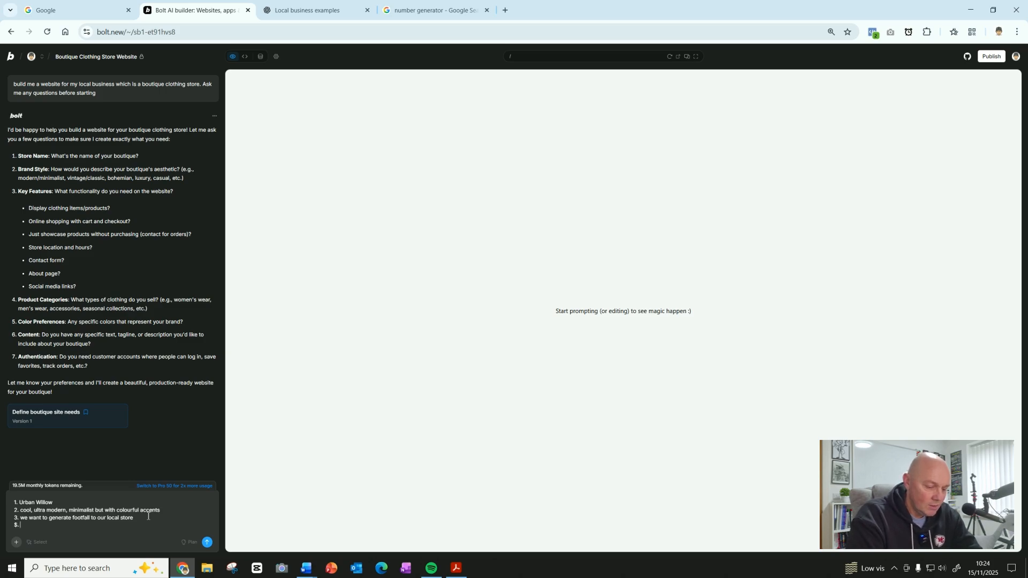
type("oodies, t")
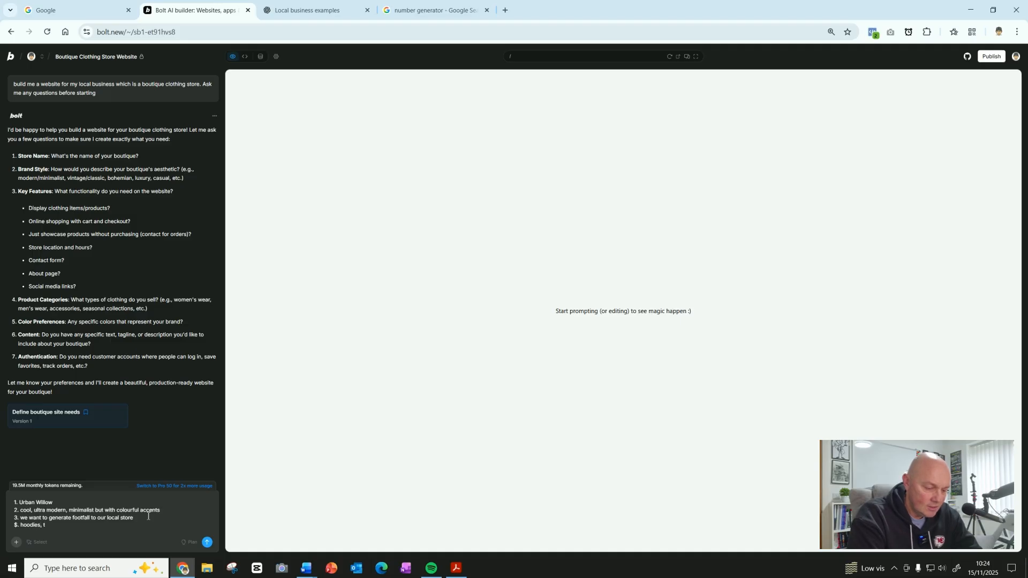
type("-shirts ")
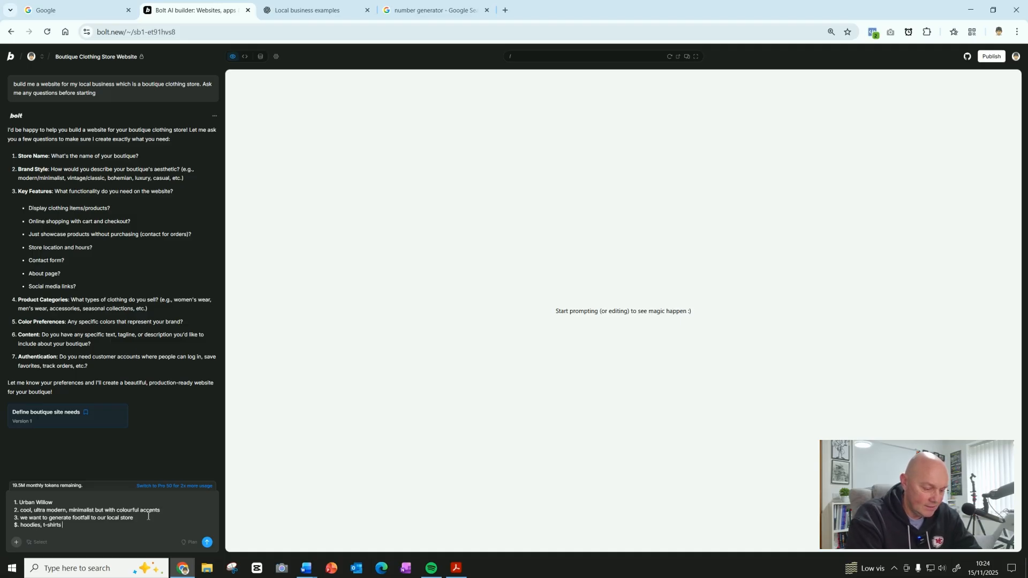
type("and bas")
type("eball caps")
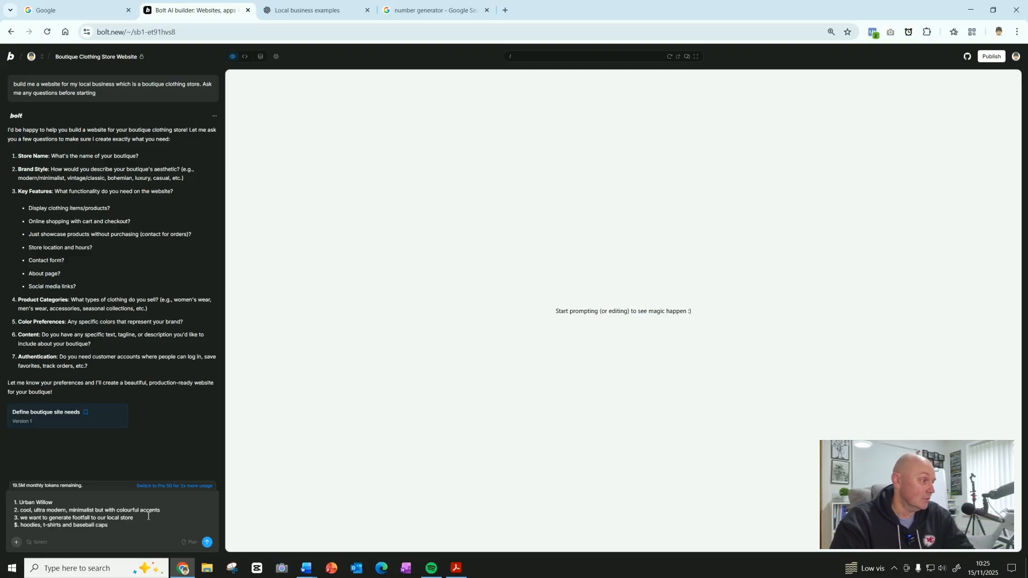
key("shift+Return")
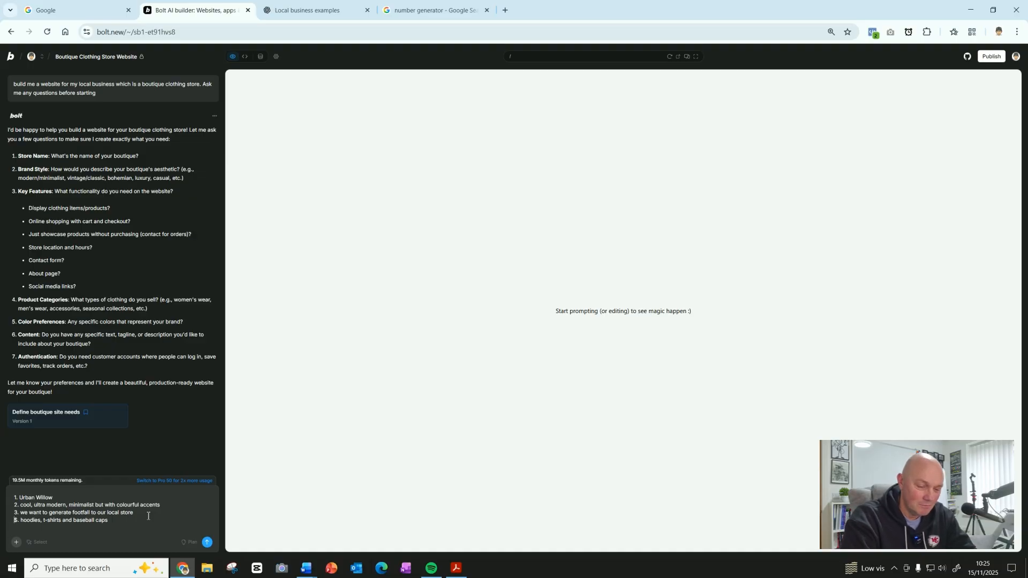
key("Delete")
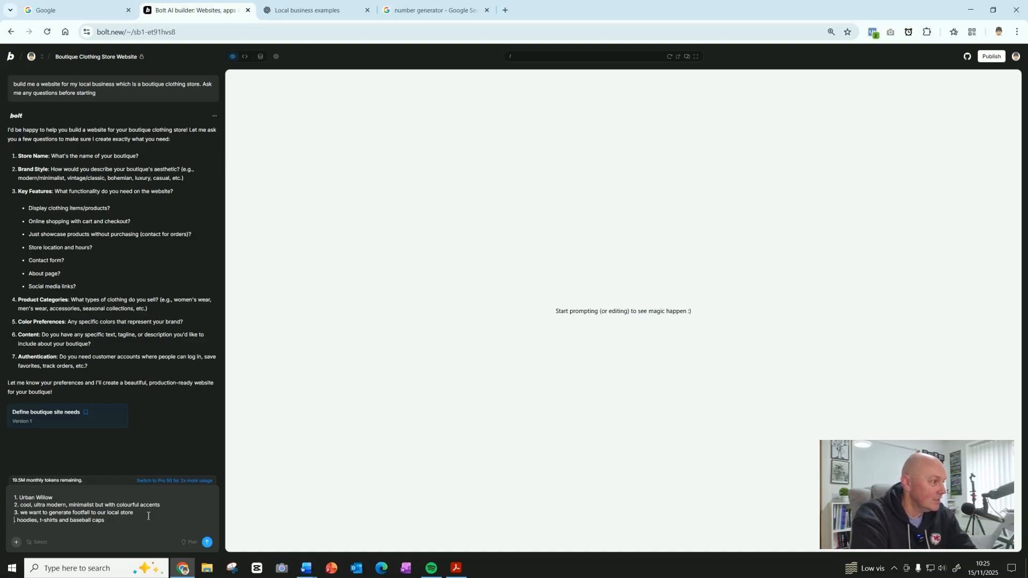
type("4. ")
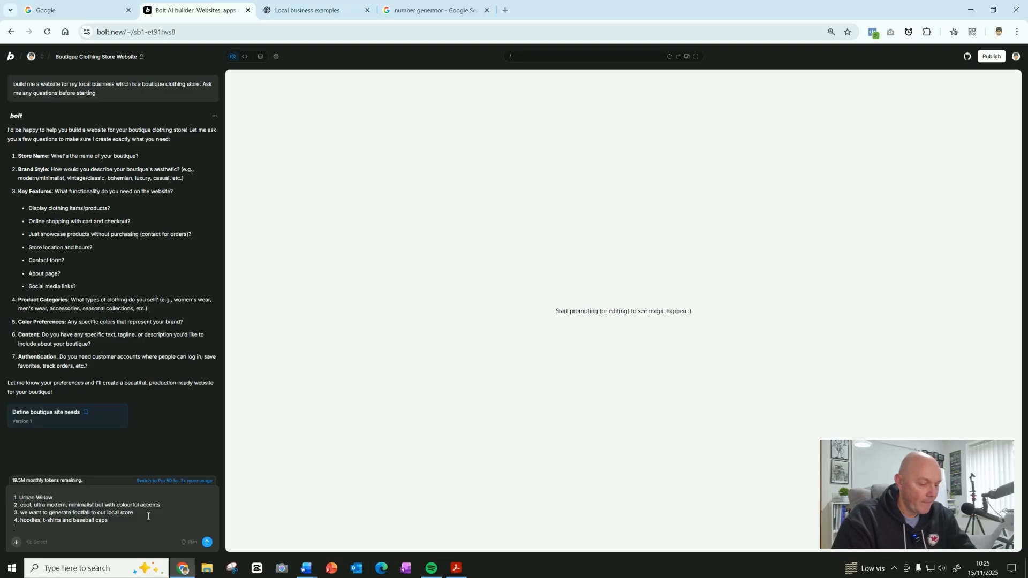
- Add answer 5 on colour preferences: "Subtle colours with bright hints - I love blues, greys, black and white", and start a new line
type("5.")
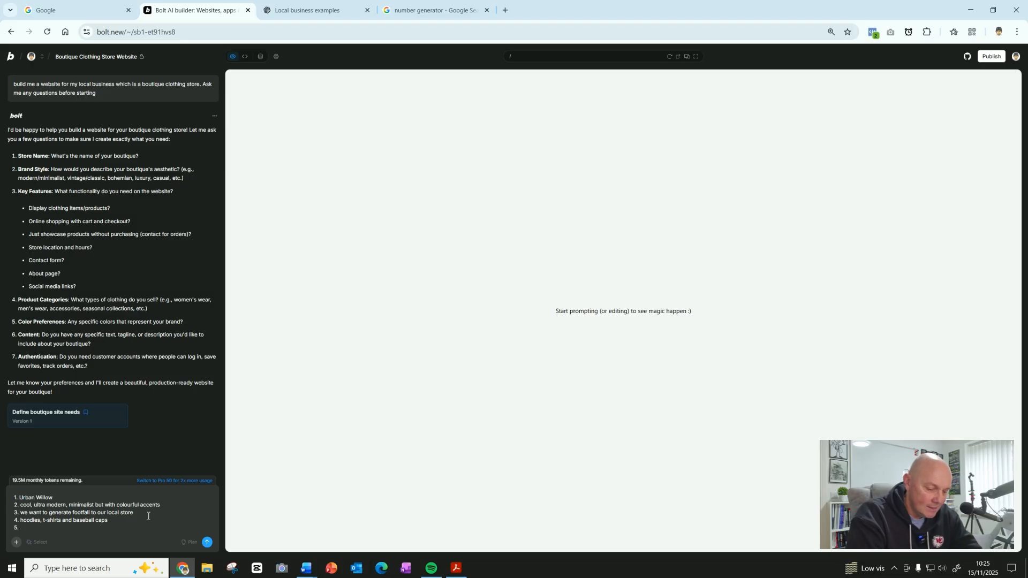
type("ubtle ")
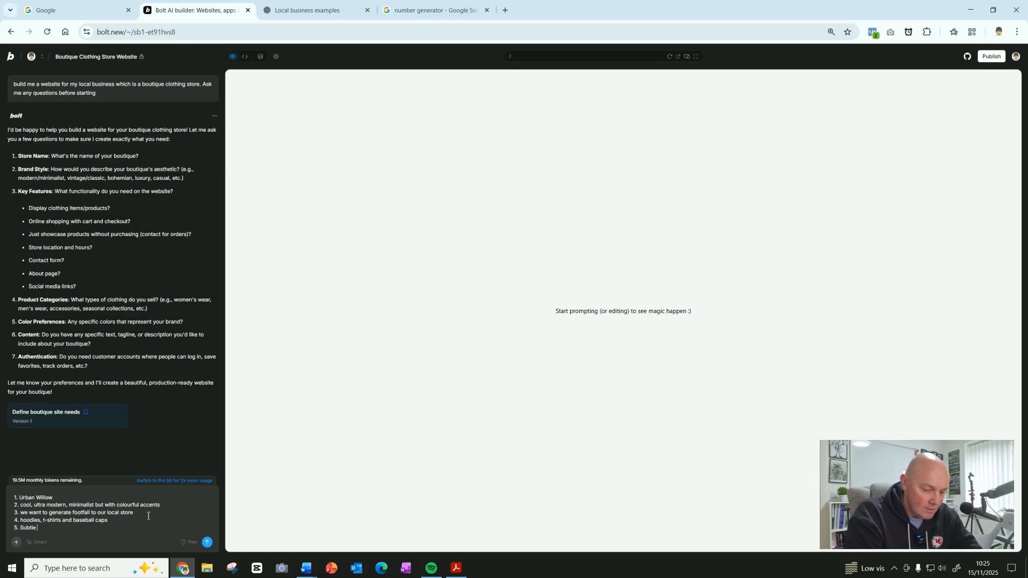
type("colours")
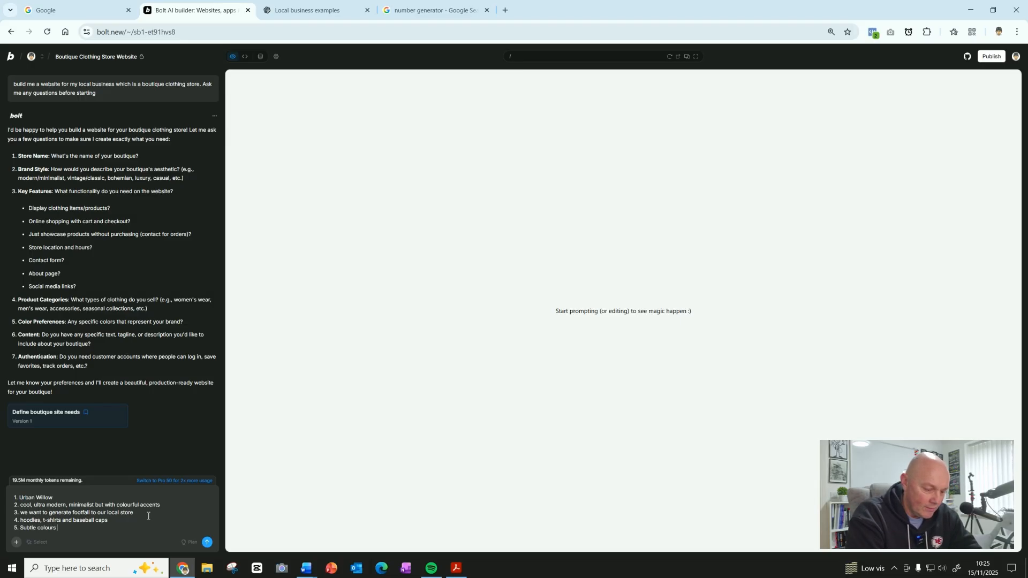
type(" with bright")
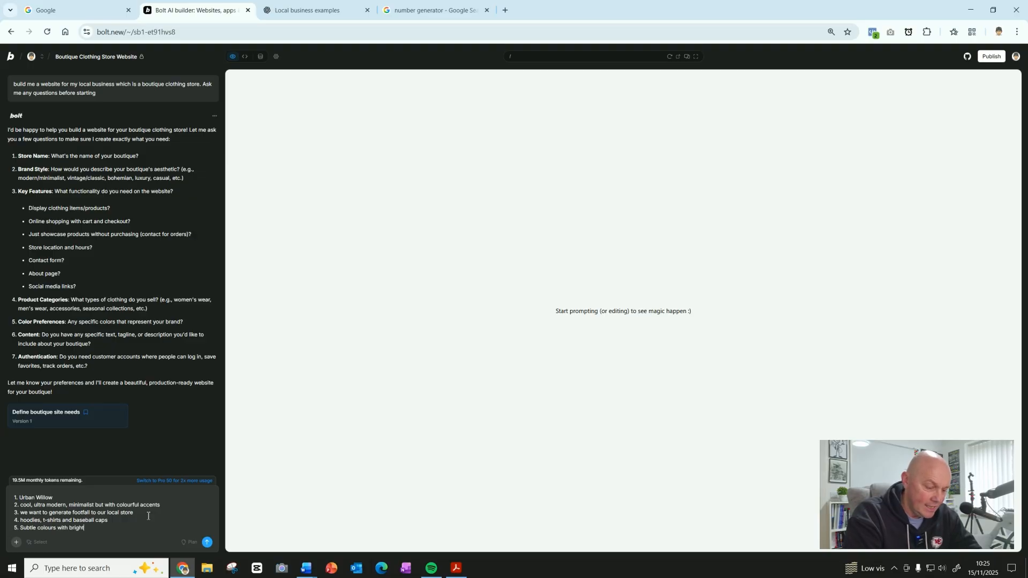
type(" hints -")
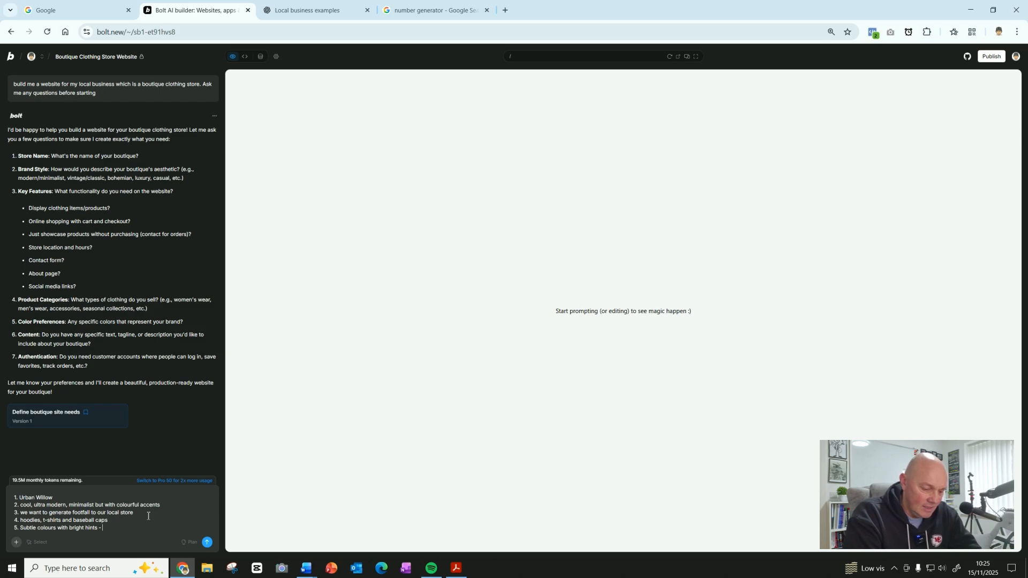
type("I love b")
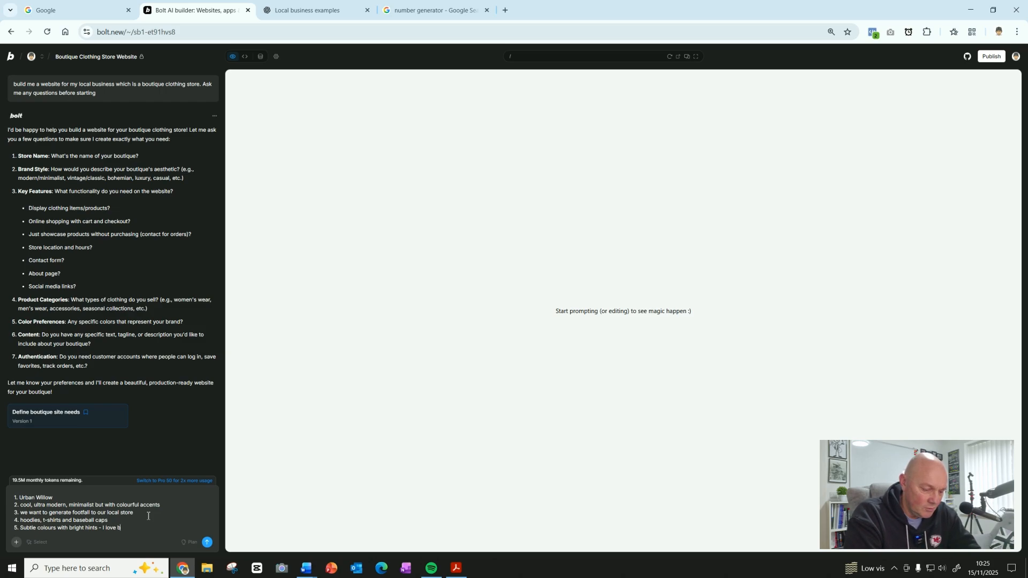
type("lues, g")
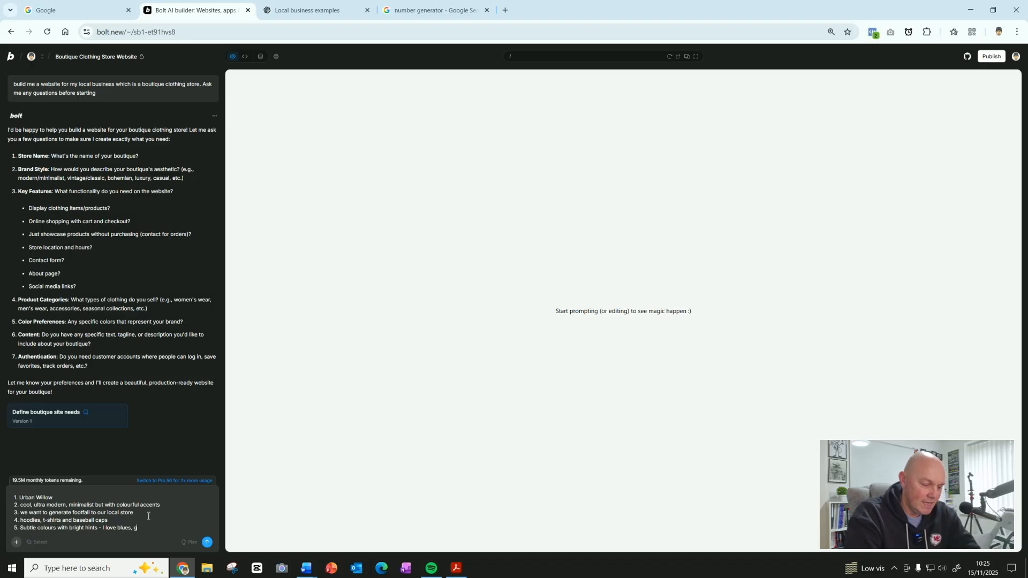
type("reys, balck and white")
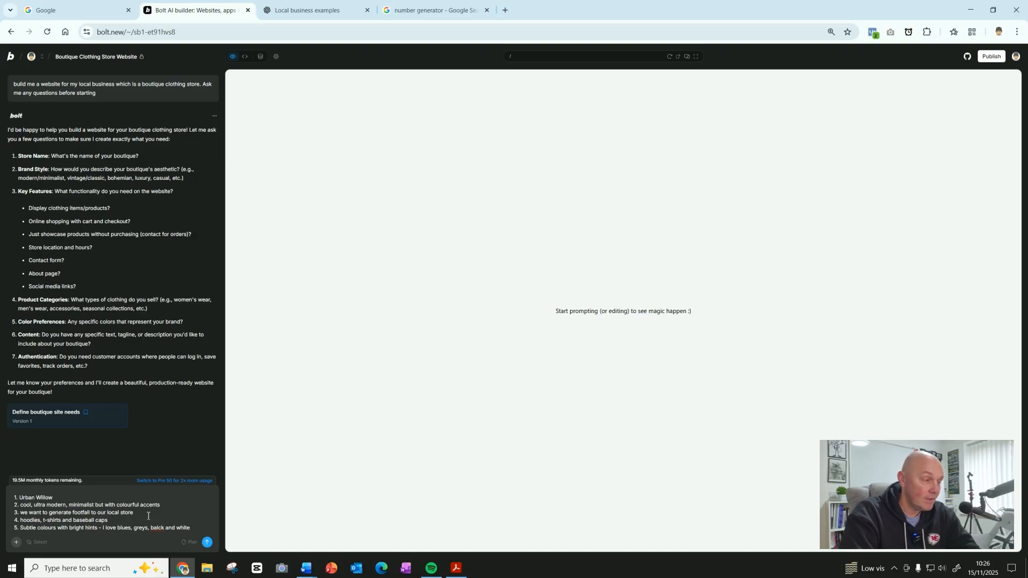
key("BackSpace")
key("BackSpace")
type("la")
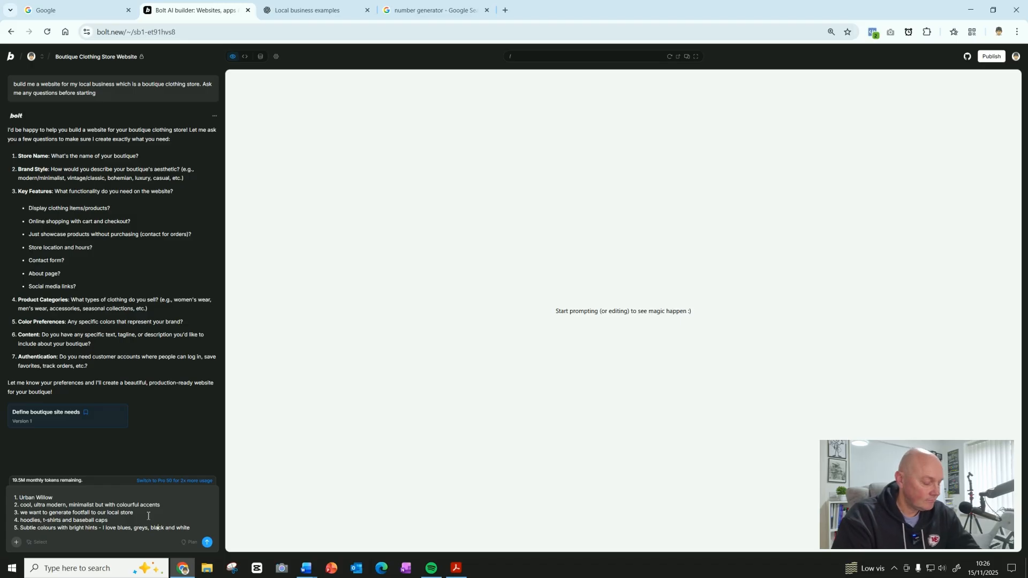
key("shift+Return")
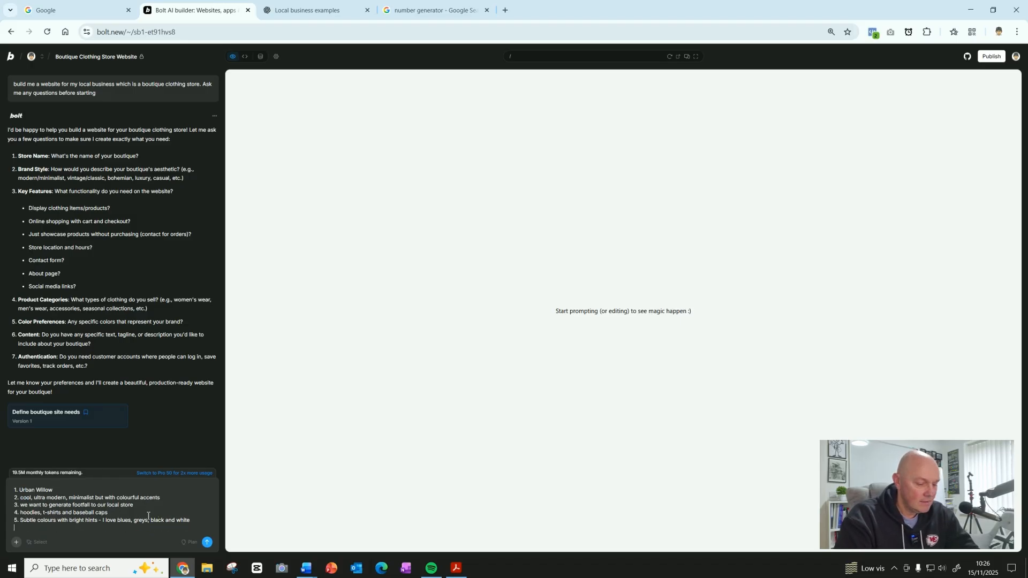
- Start answer line "6." in the Bolt reply and switch to the ChatGPT conversation to write a new message
type("6.")
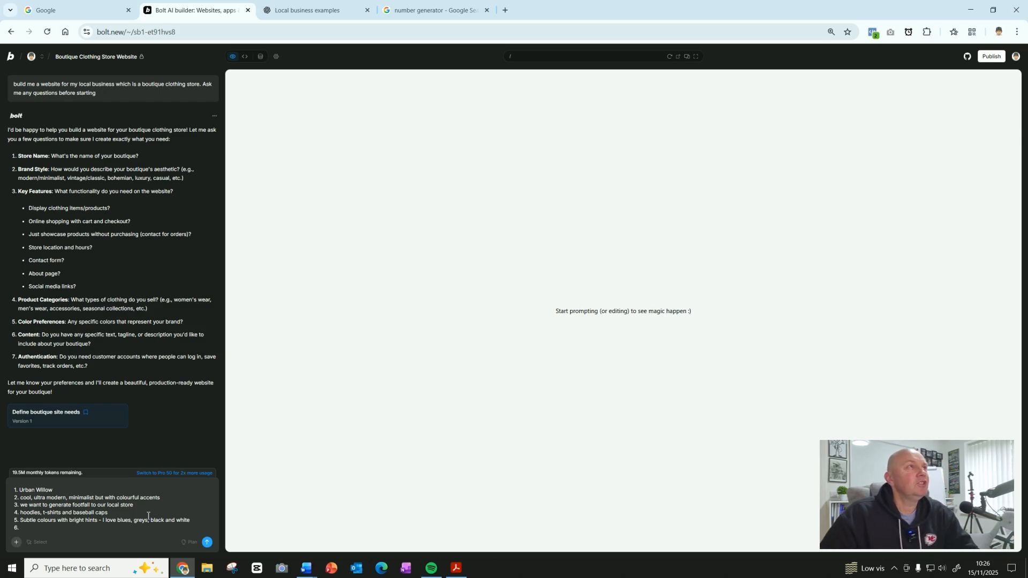
left_click(311, 12)
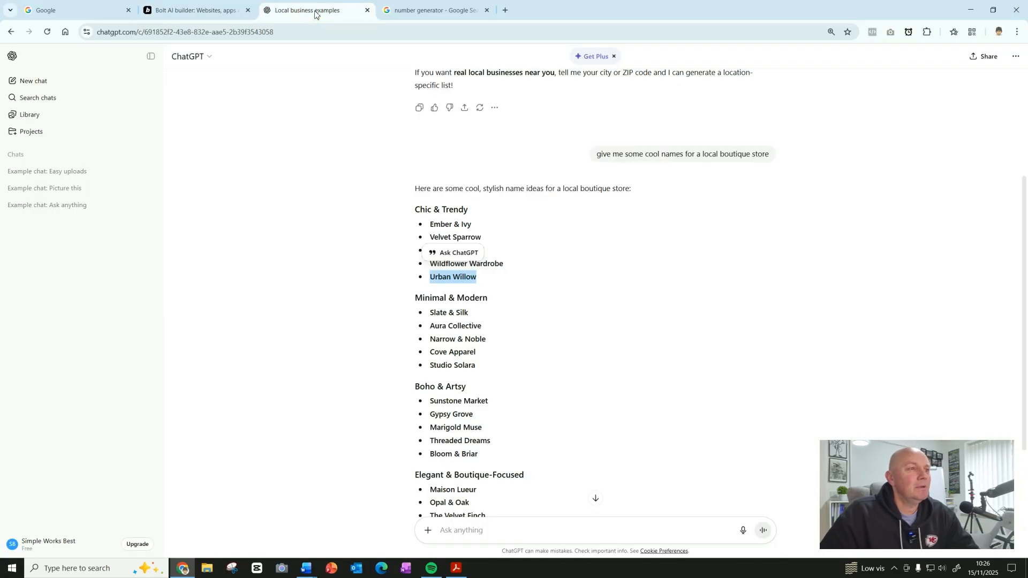
scroll(624, 347, "down", 3)
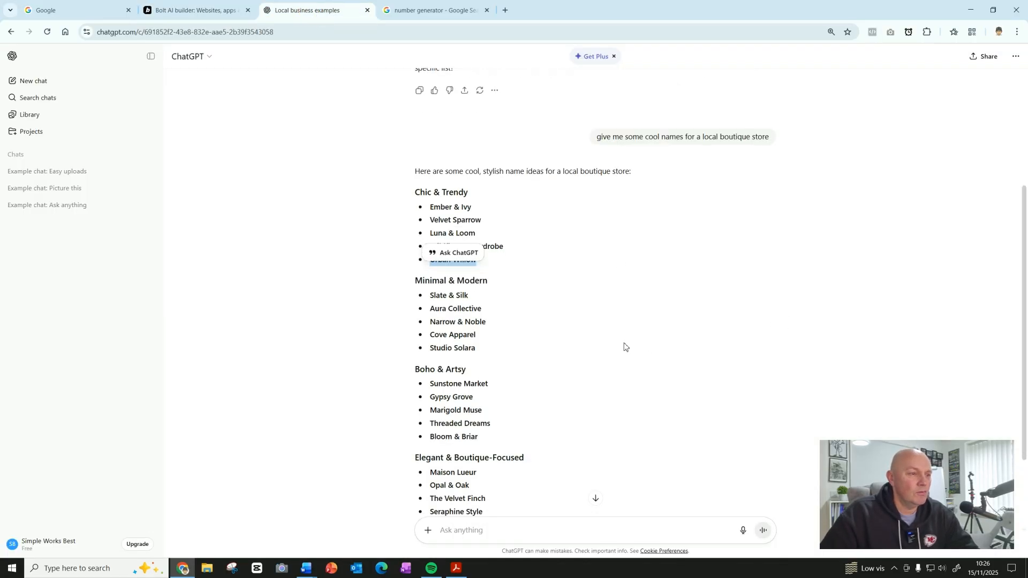
left_click(465, 532)
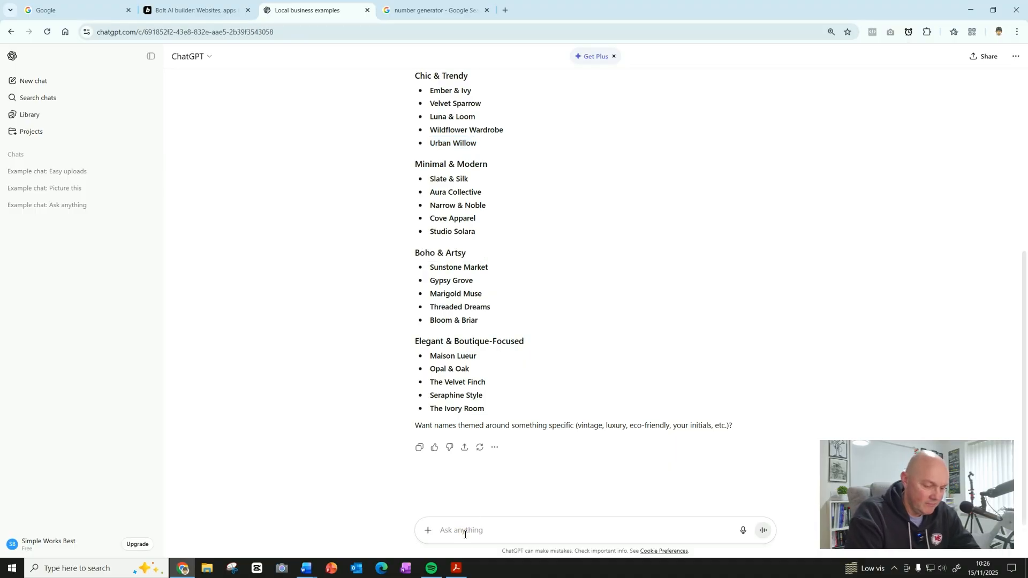
- Ask ChatGPT "Give me some straplines for my local boutiques that sells t-shirts, hoodies and baseball caps."
type("Give me some ")
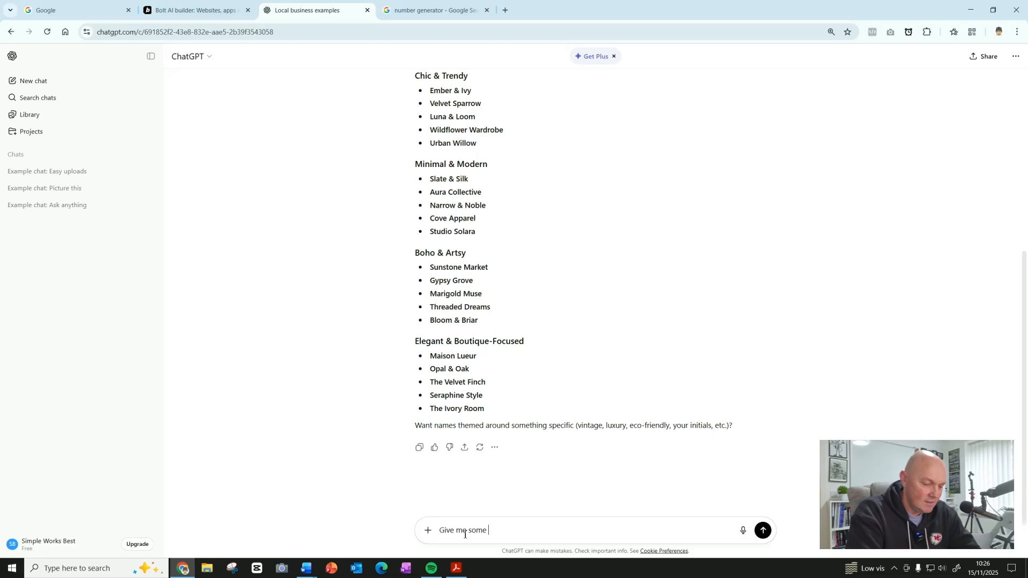
type("strapli")
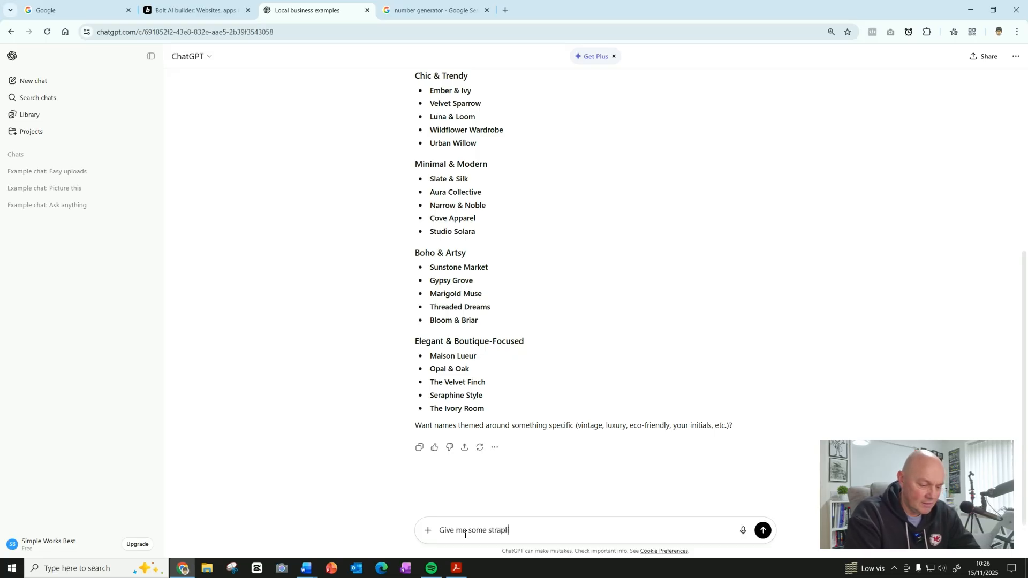
type("nes for my ")
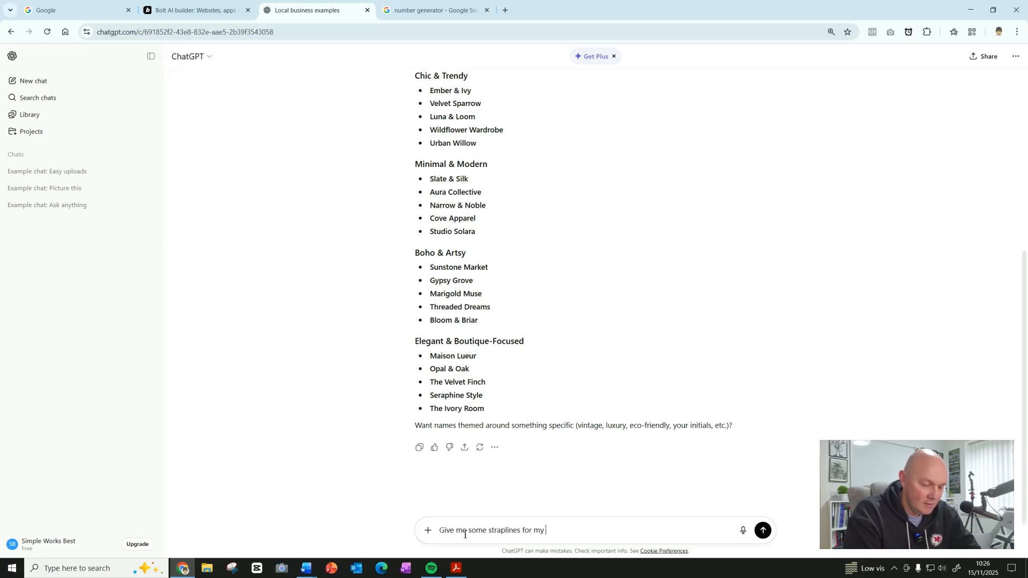
type("local")
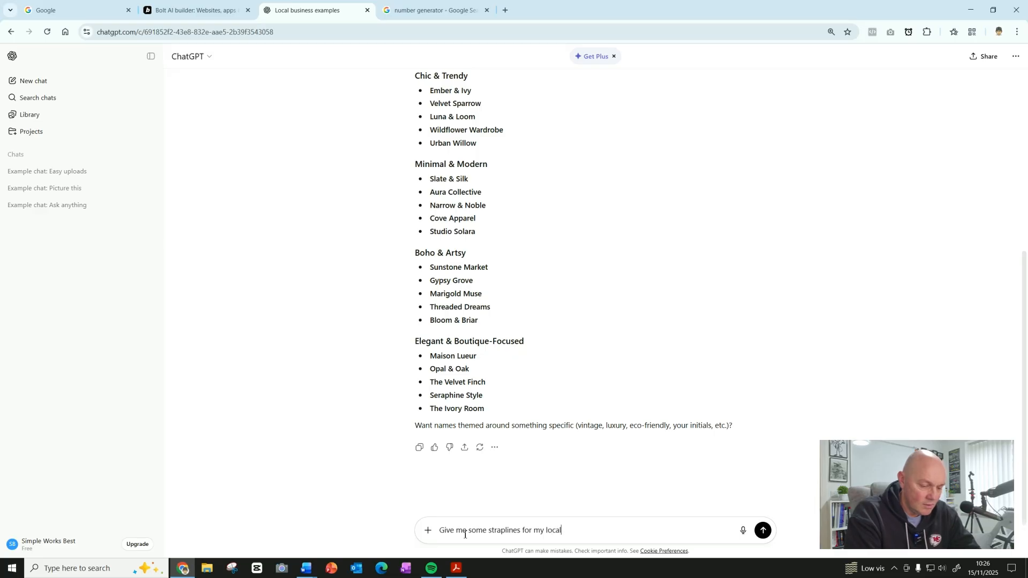
type(" boutiq")
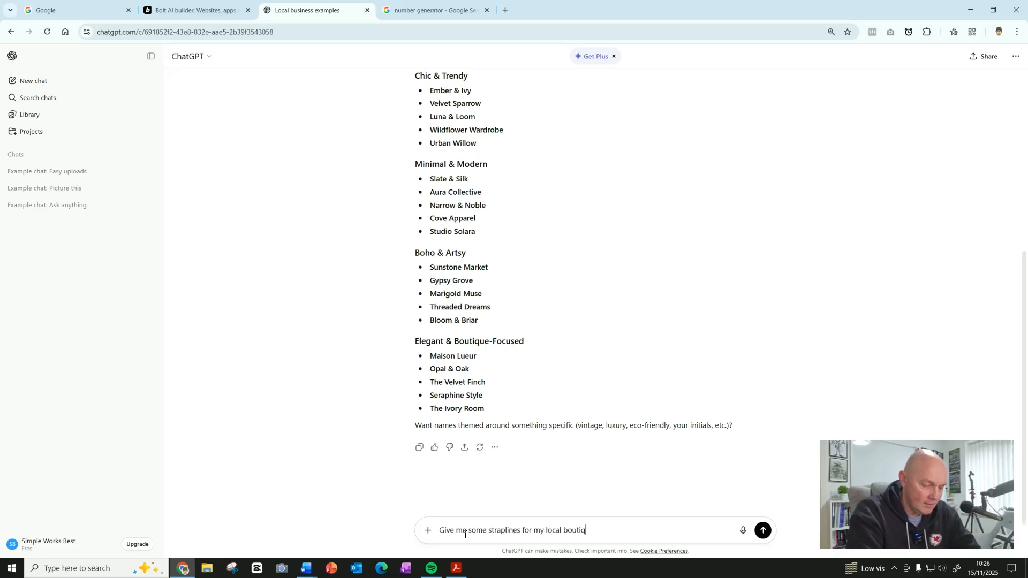
type("ues that sell")
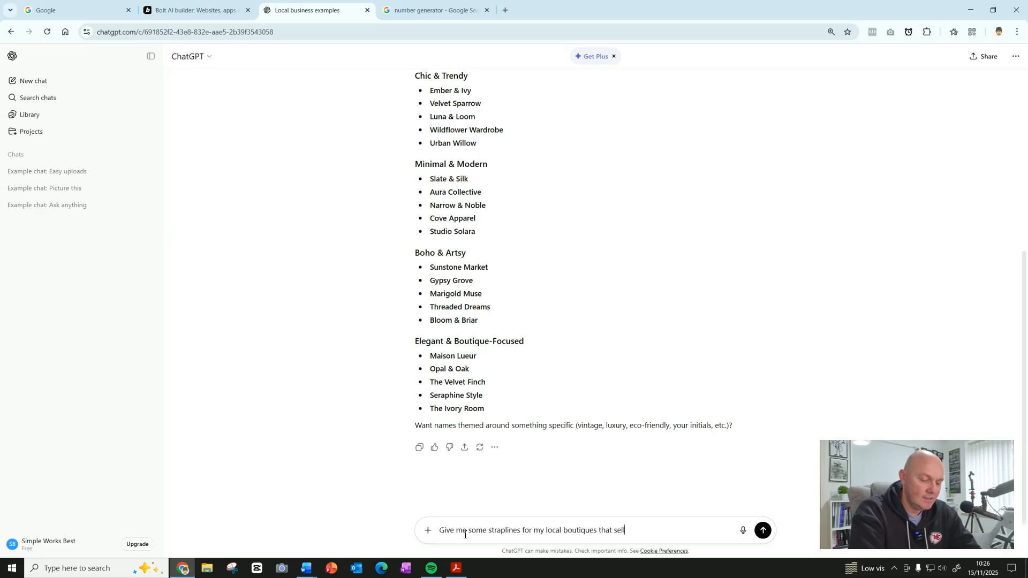
type("s t-shir")
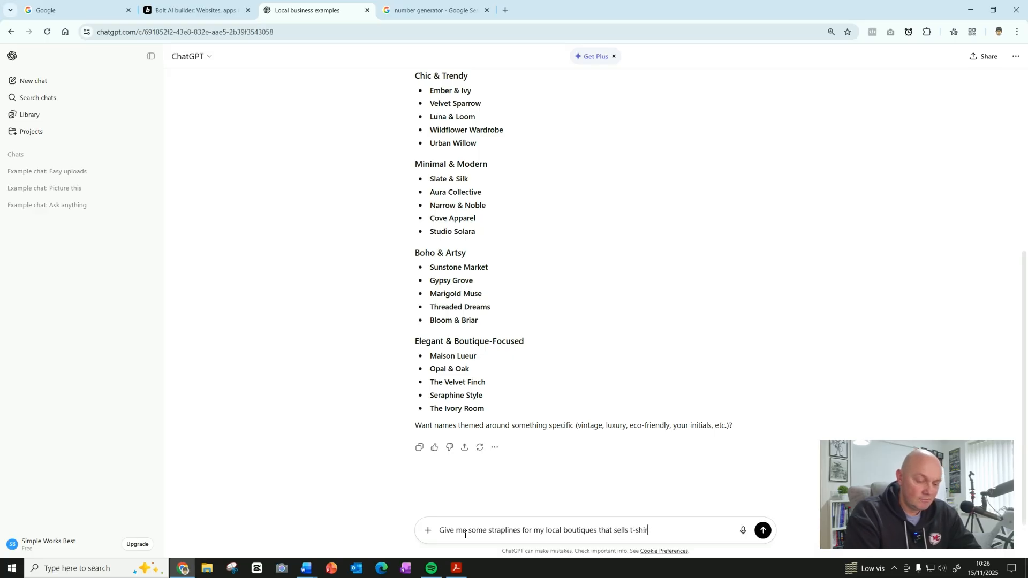
type("ts, hood")
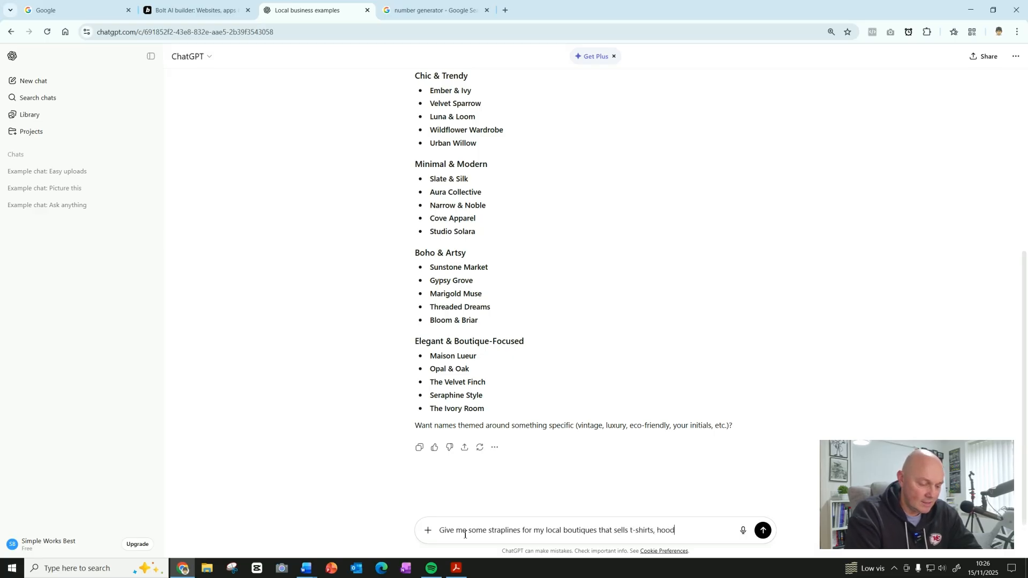
type("ies and baseball b")
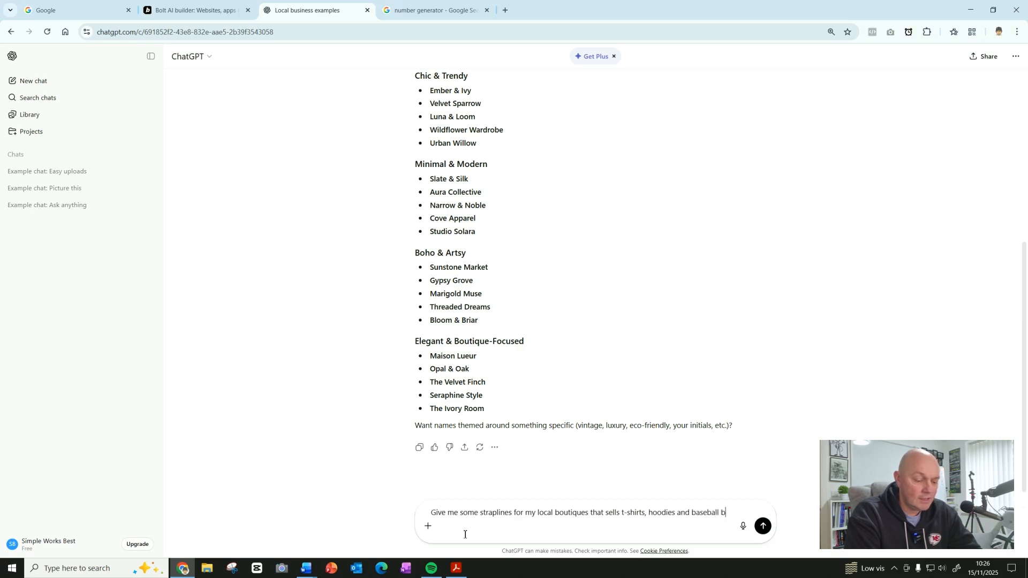
key("BackSpace")
type("caps")
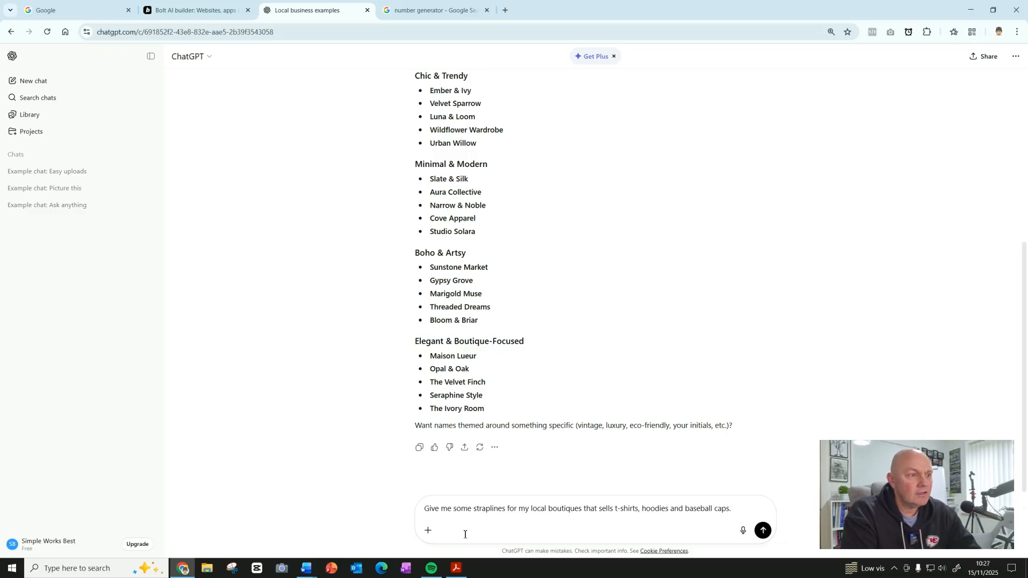
type(".")
key("Return")
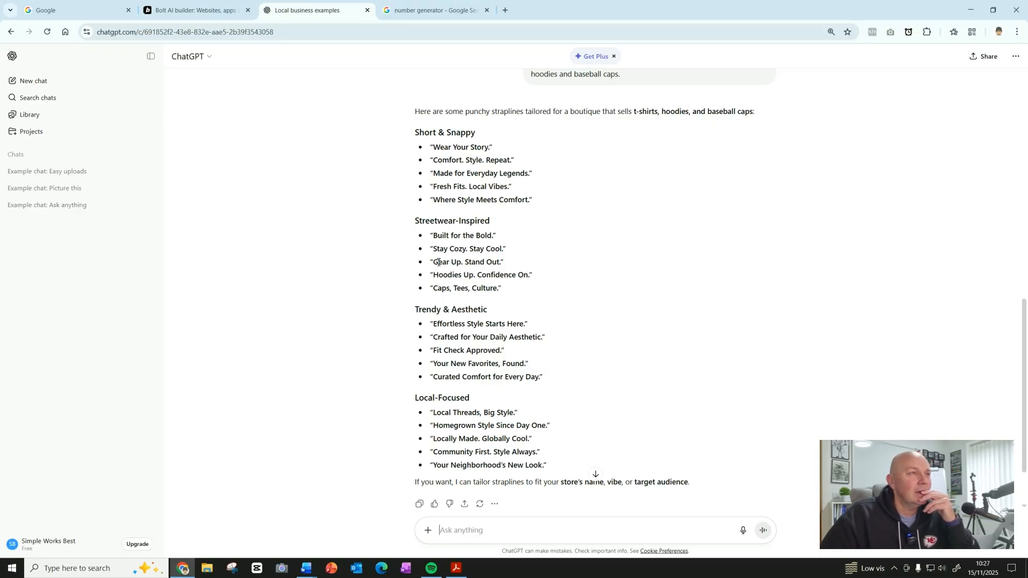
- Copy the strapline "Gear Up. Stand Out." from ChatGPT's reply and paste it as answer 6 in Bolt
left_click_drag(437, 263, 499, 263)
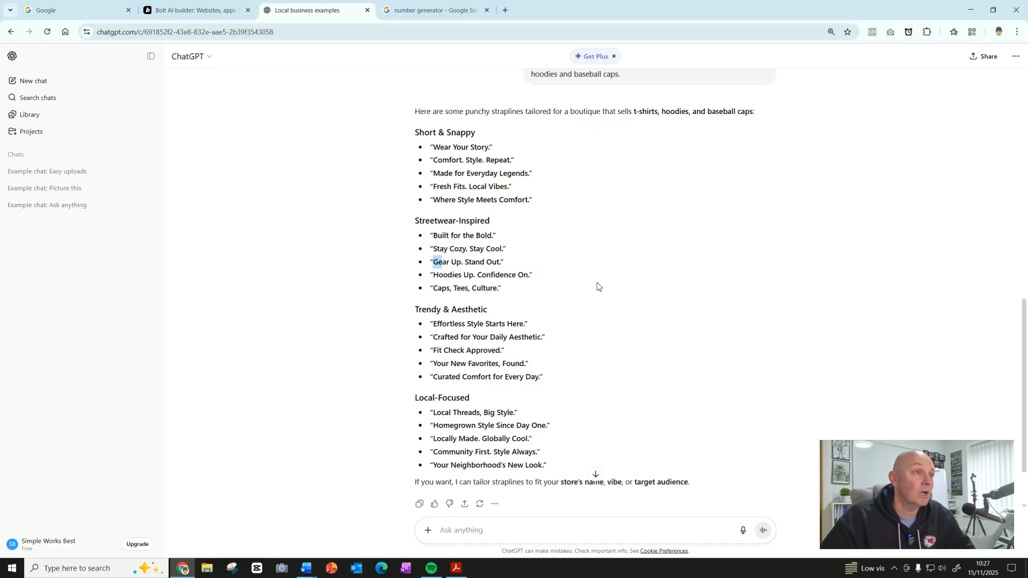
left_click(433, 262)
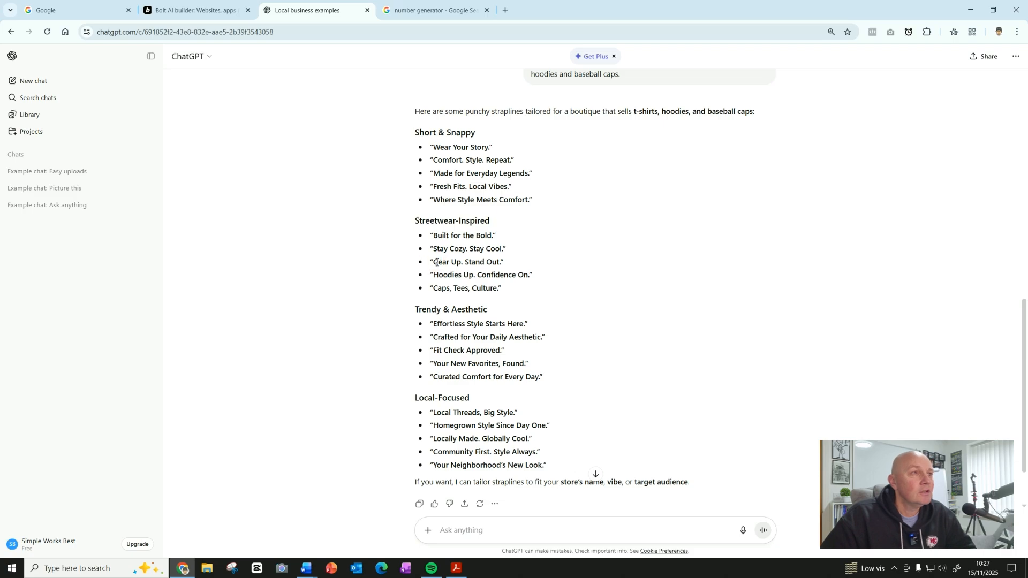
left_click_drag(433, 263, 489, 264)
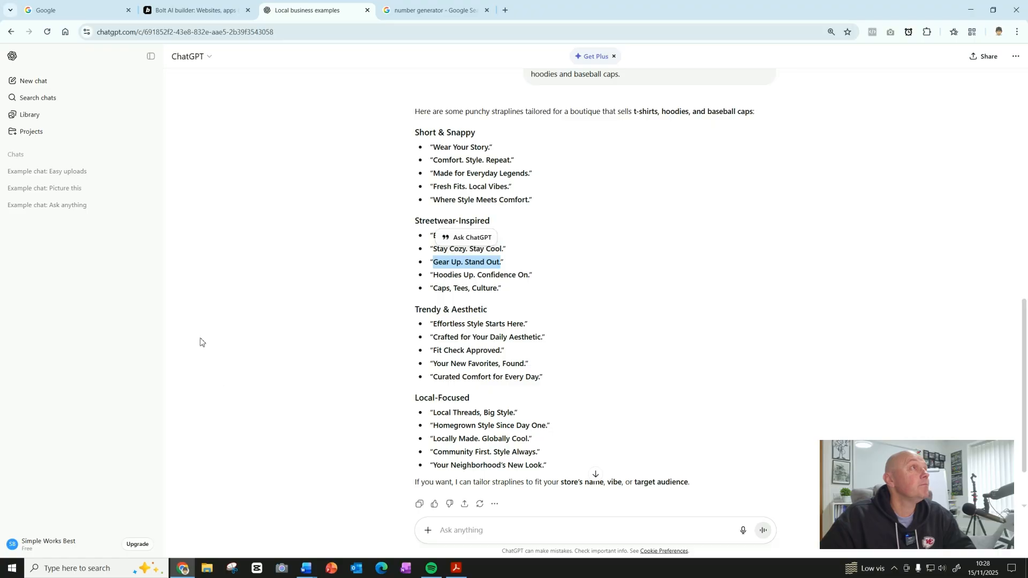
left_click(192, 12)
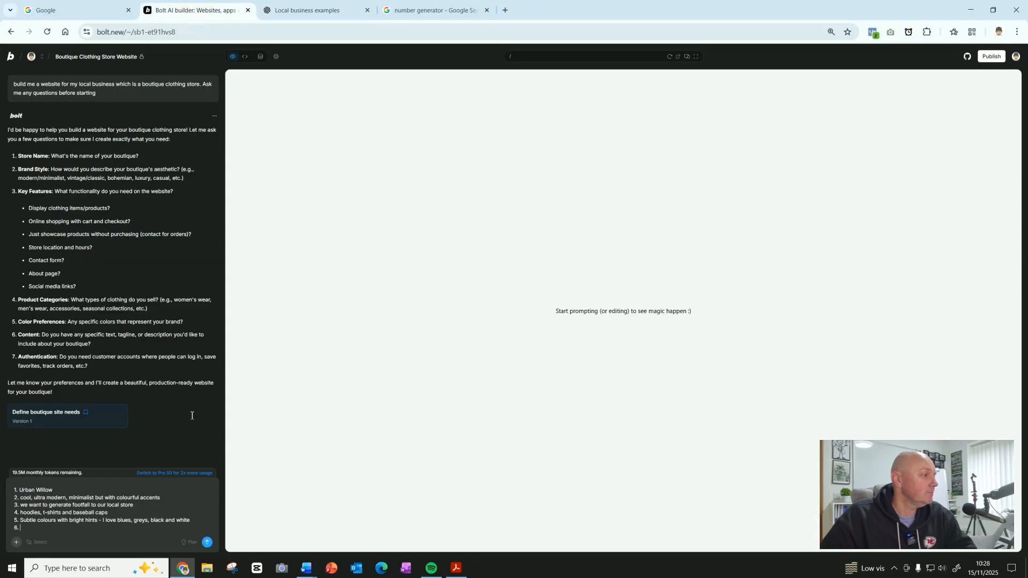
left_click(48, 528)
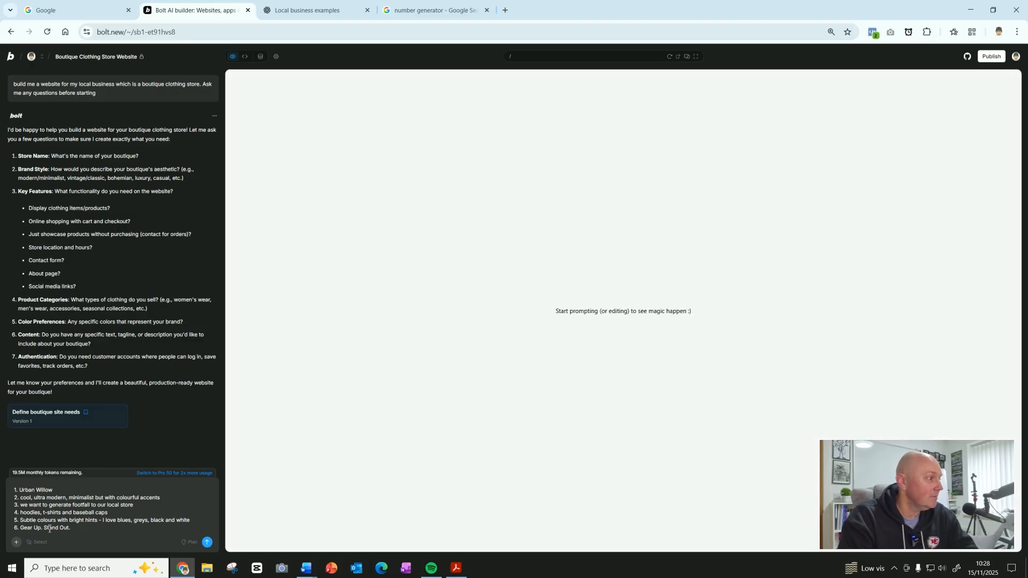
- Add answer 7 as "We just want to have a way for people to contact us" and submit all the answers to Bolt
key("shift+Return")
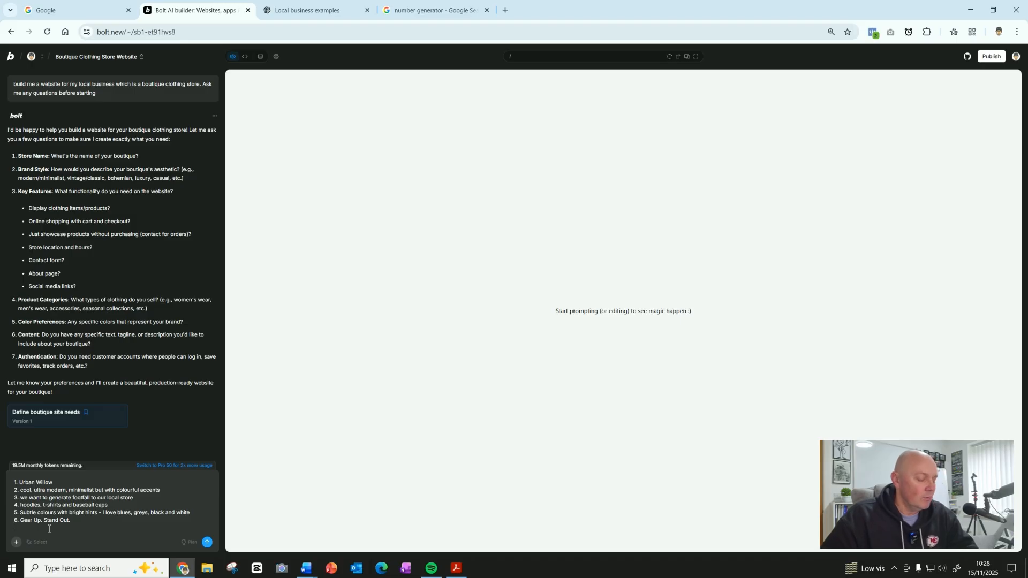
type("7.")
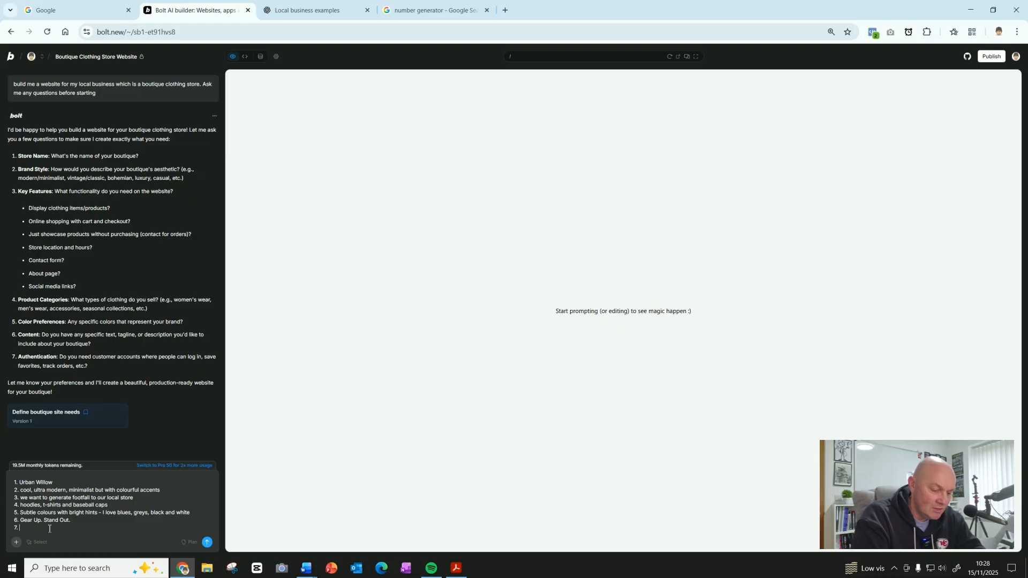
type("WE just wa")
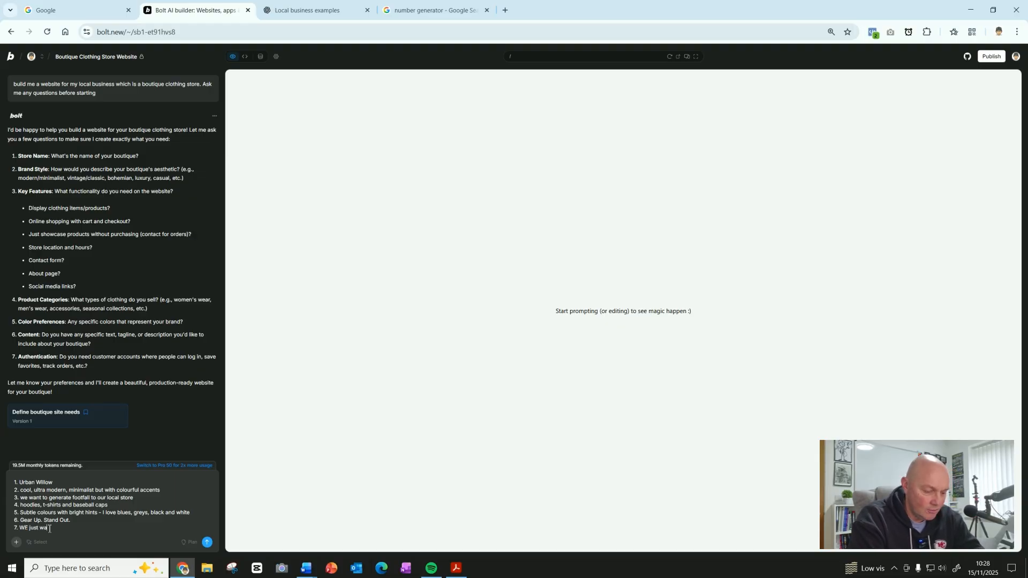
type("nt to have a way for")
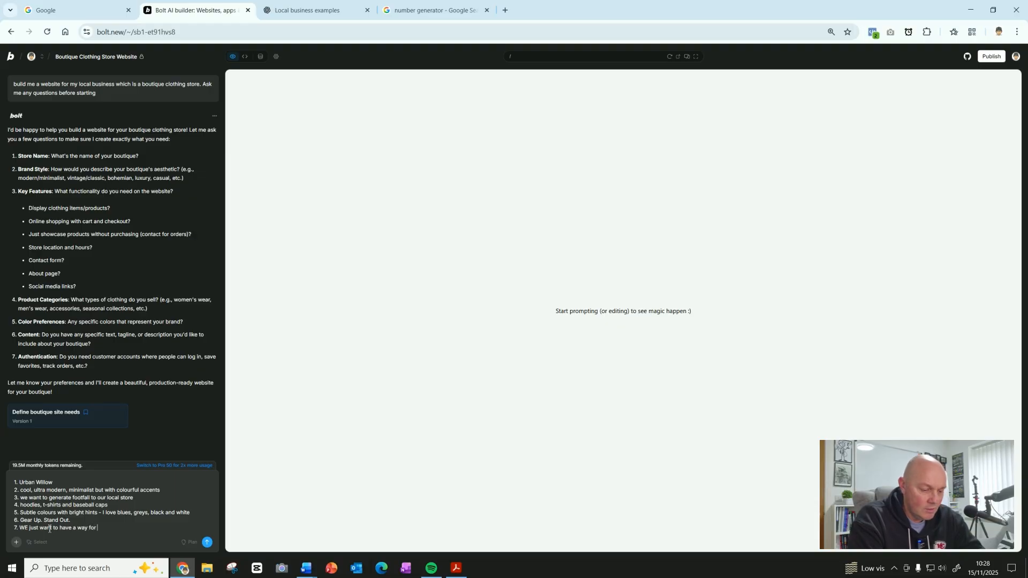
type(" people to cont")
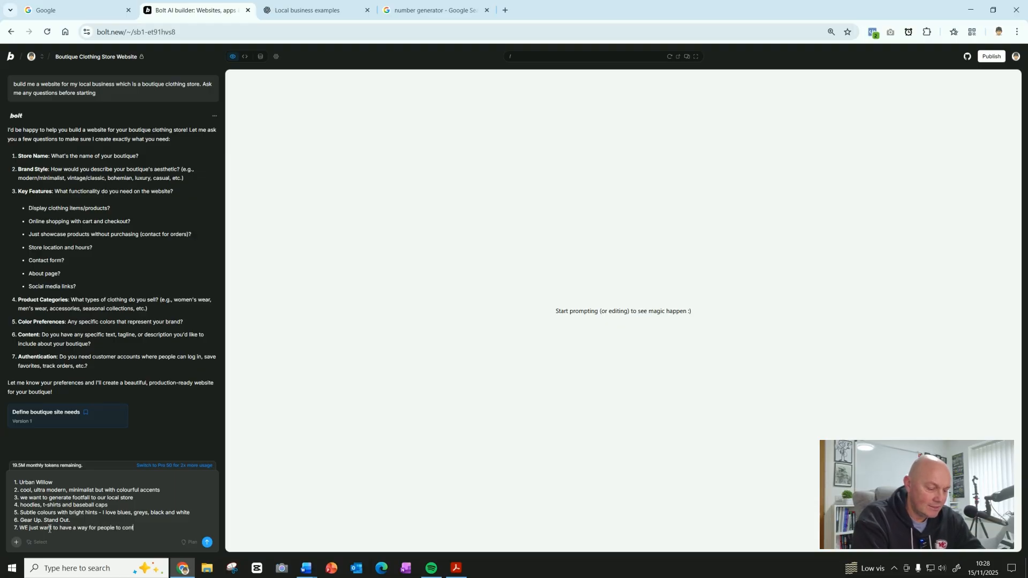
type("act us")
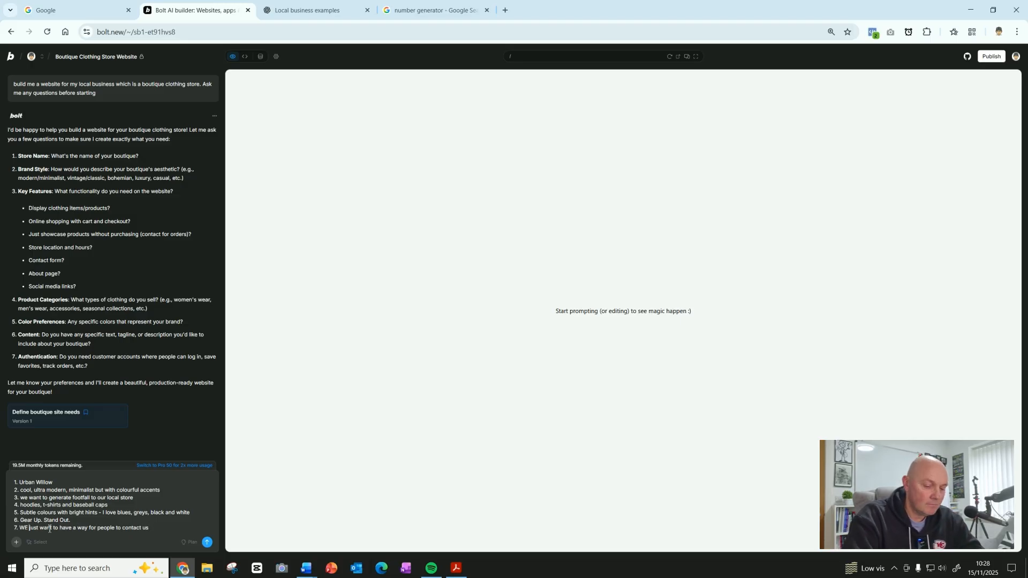
key("BackSpace")
type("e")
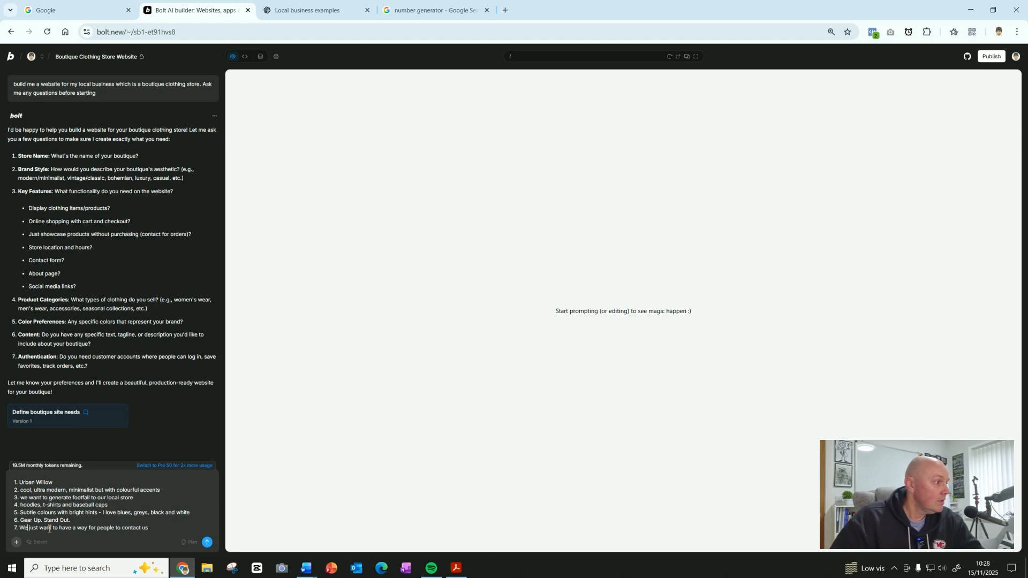
left_click(161, 527)
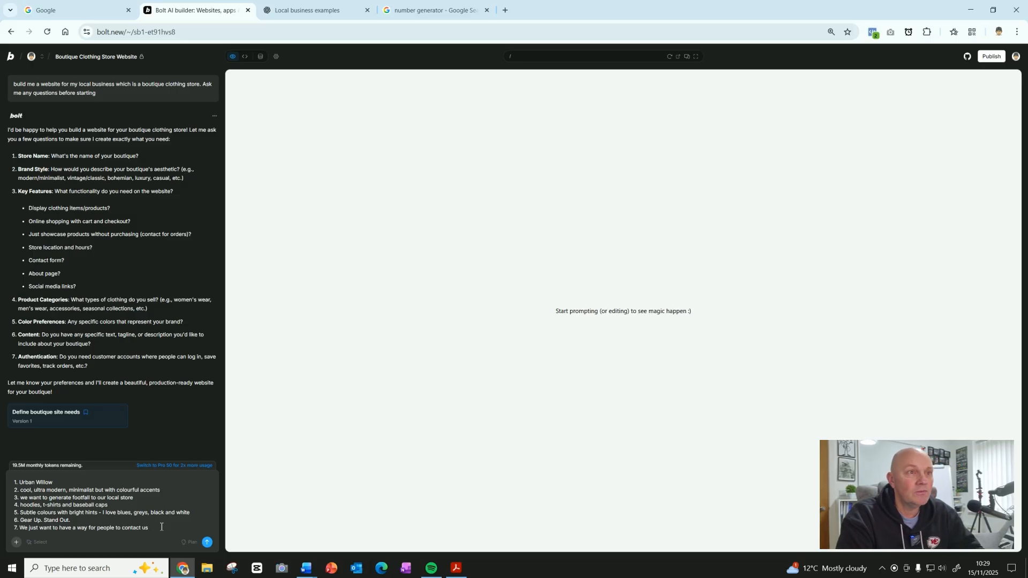
key("Return")
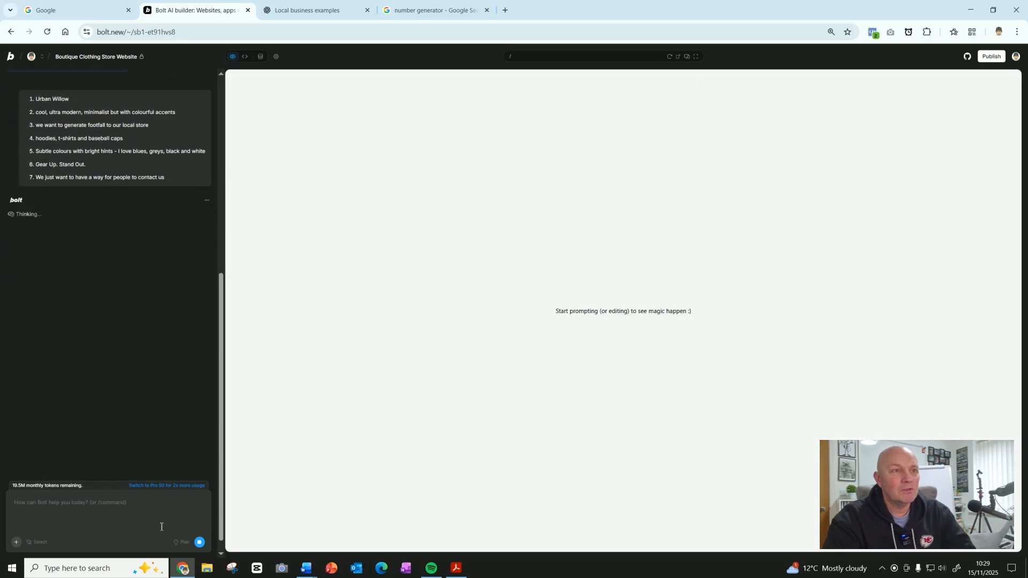
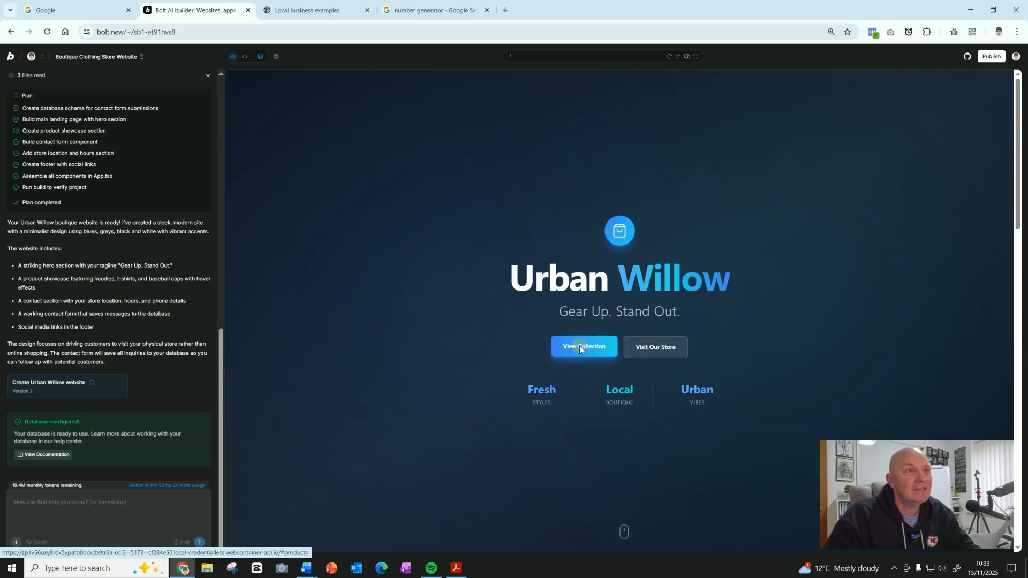
- Review the generated website preview, opening the collection from the hero section and examining the product images and hero banner
left_click(580, 348)
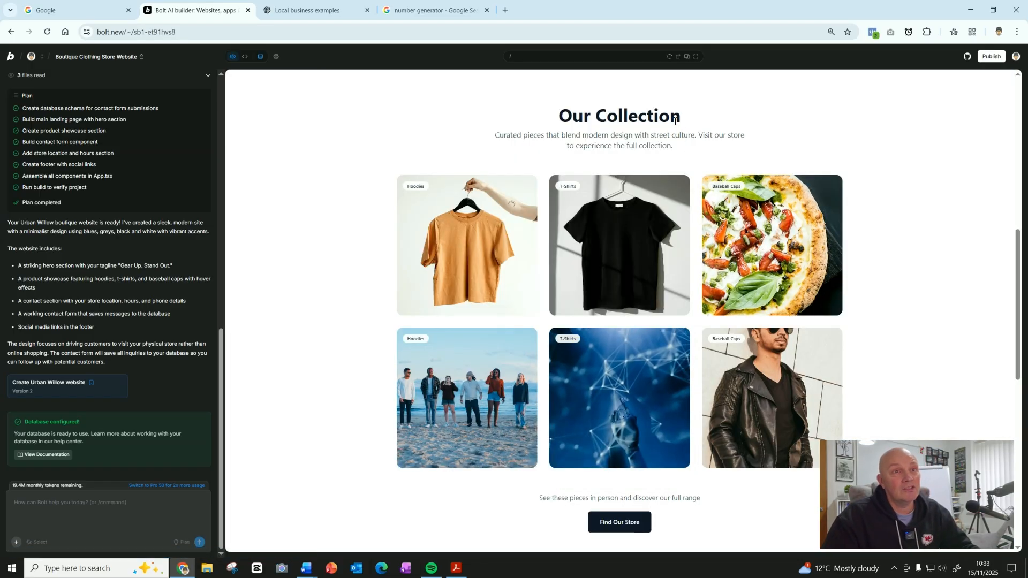
scroll(927, 286, "up", 5)
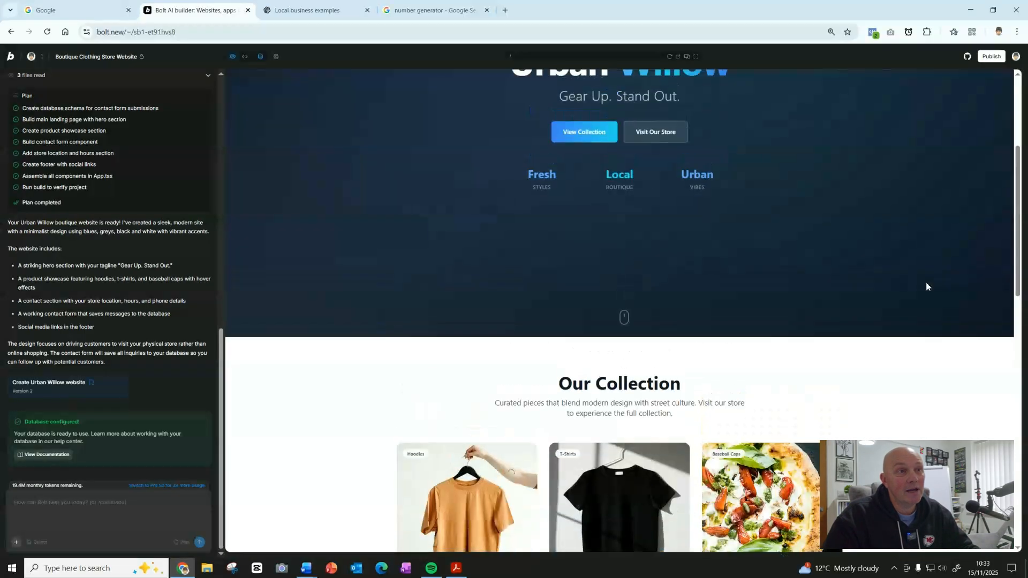
scroll(926, 287, "up", 2)
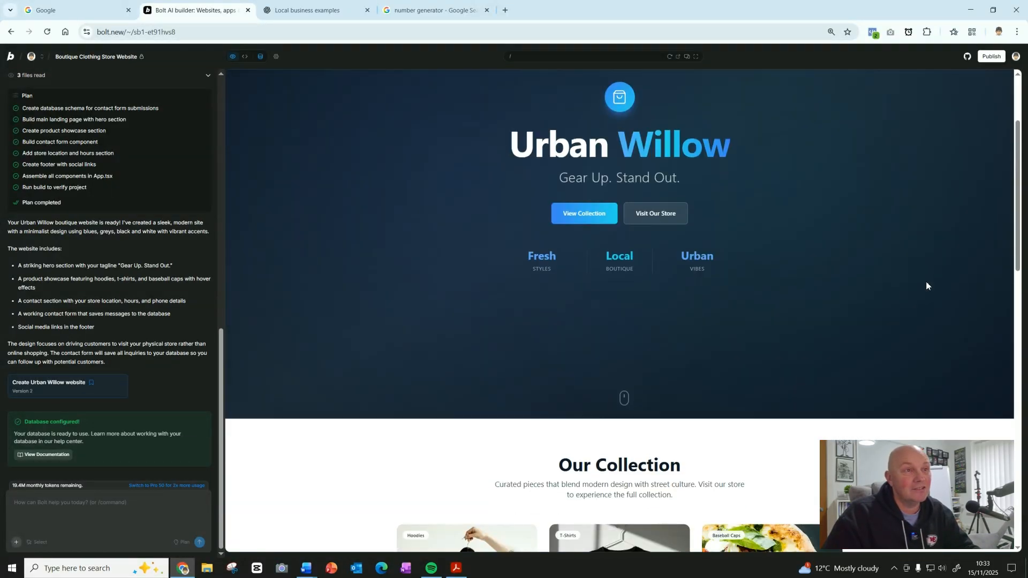
scroll(926, 286, "down", 5)
scroll(927, 286, "down", 3)
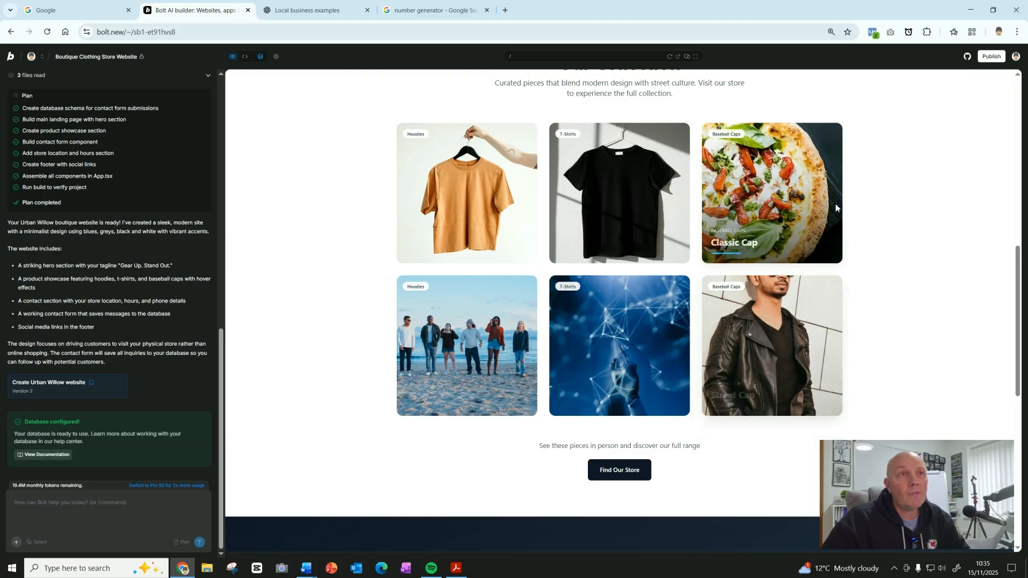
scroll(908, 232, "up", 3)
scroll(908, 232, "up", 10)
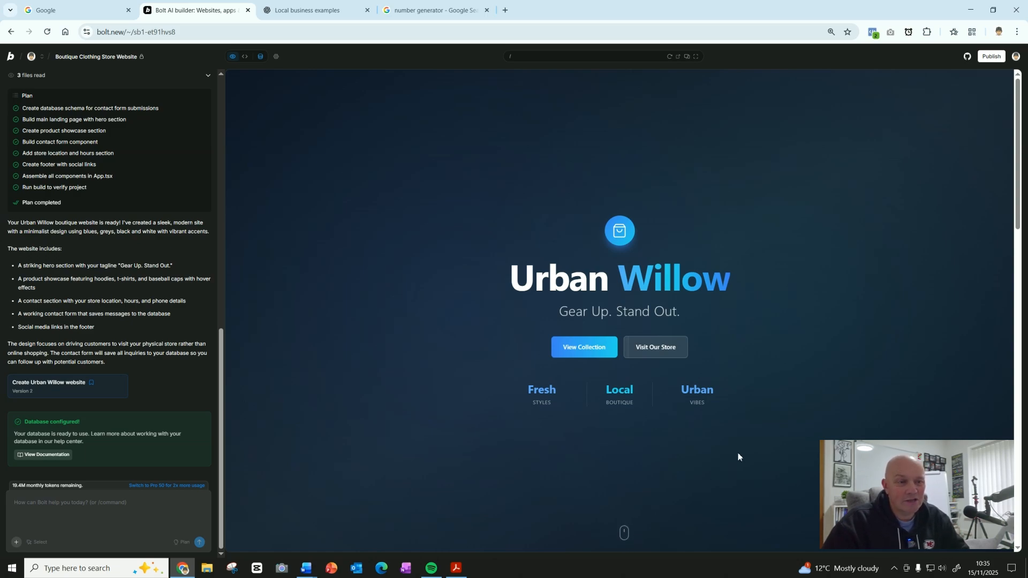
- Review the homepage's hero section and collection against Bolt's original setup questions, following the Visit Our Store link
scroll(699, 511, "down", 10)
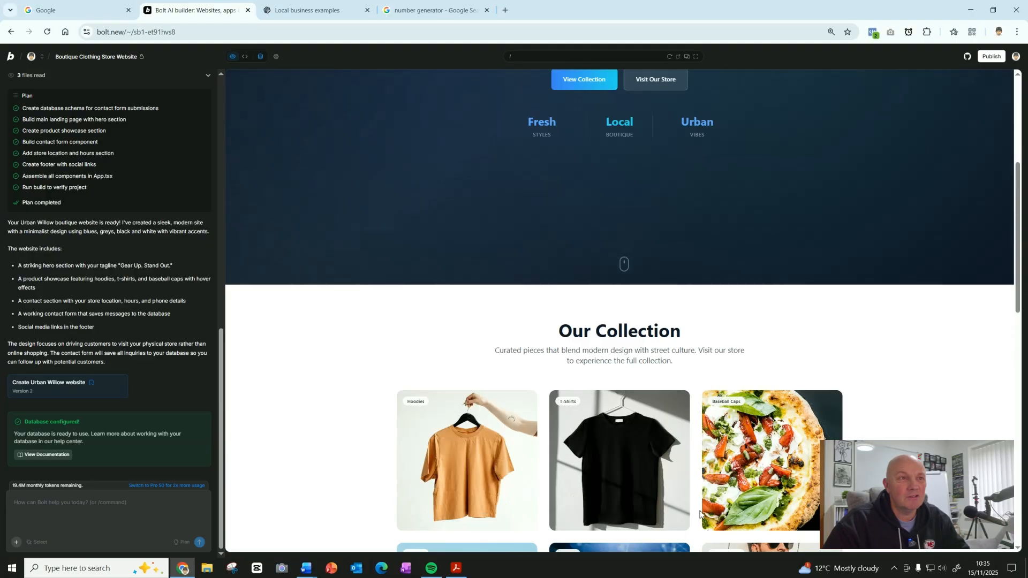
scroll(700, 511, "up", 10)
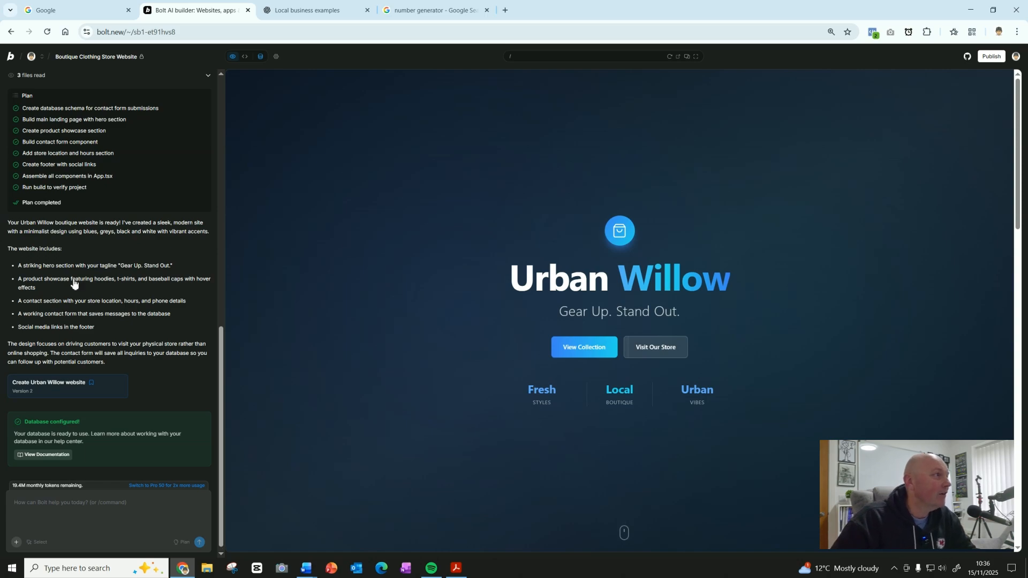
scroll(96, 274, "up", 10)
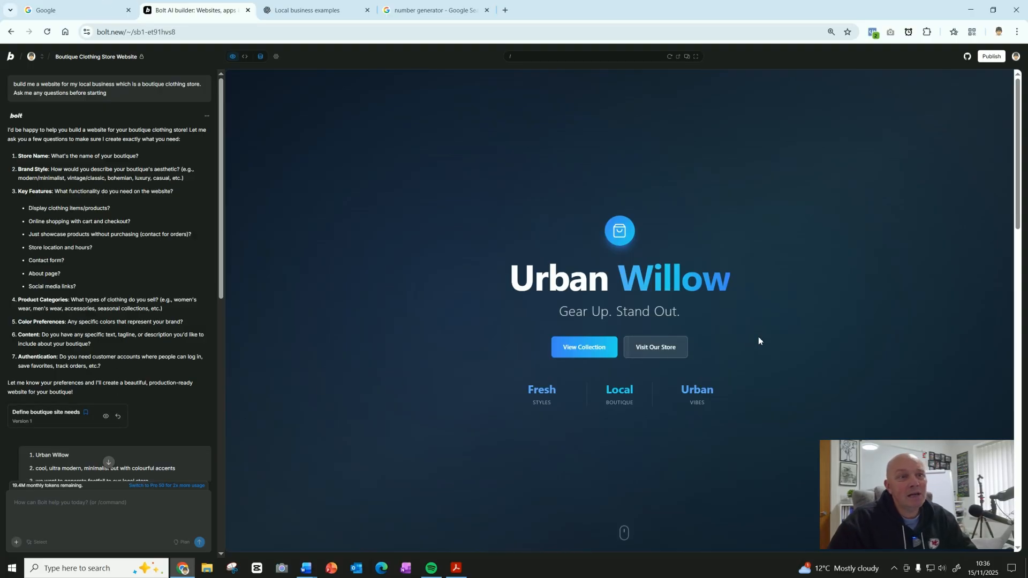
left_click(656, 348)
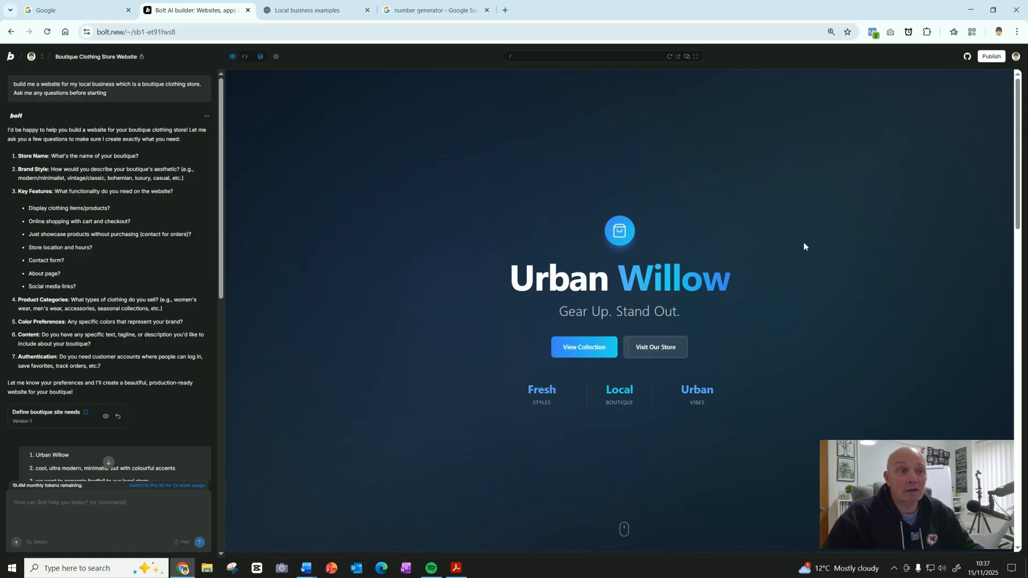
scroll(804, 246, "down", 5)
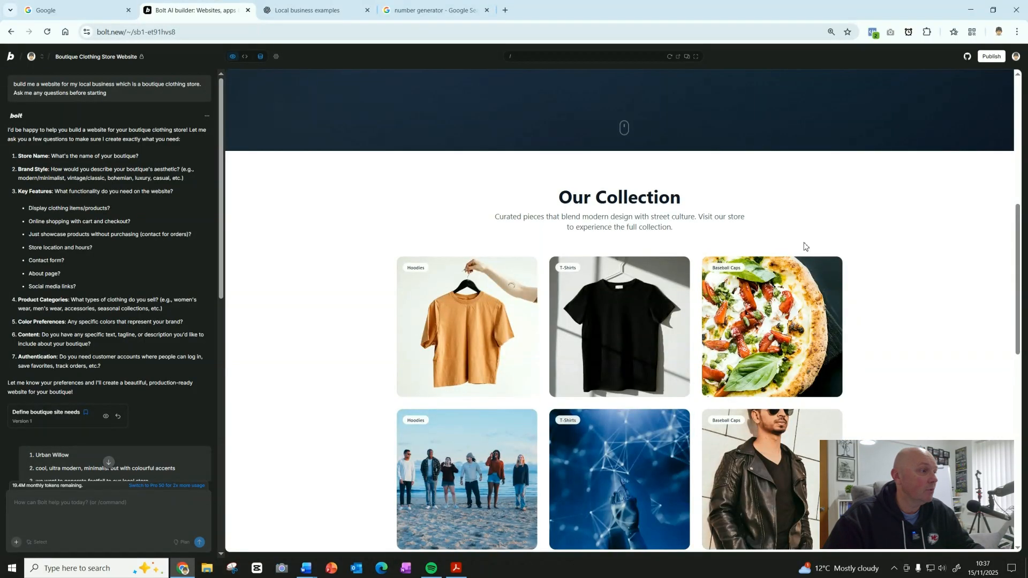
scroll(804, 247, "up", 5)
- Return to the end of the Bolt chat and check the project's publishing options without publishing
scroll(125, 342, "down", 10)
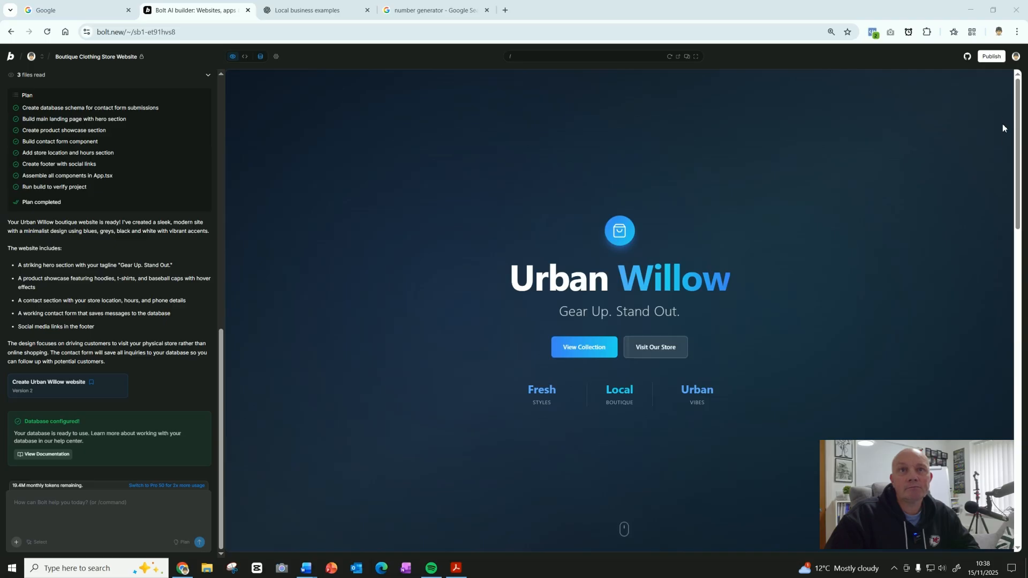
left_click(991, 58)
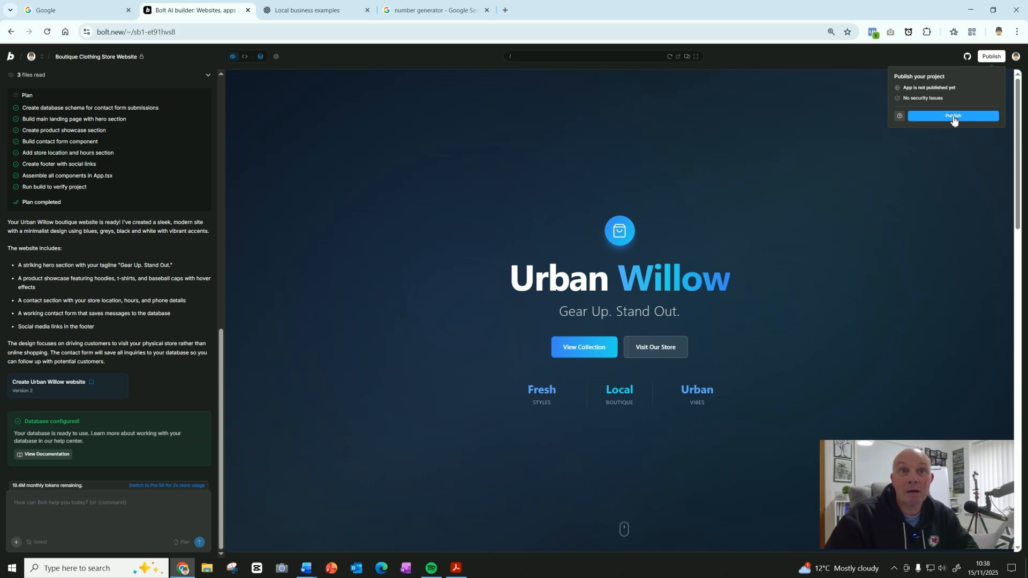
left_click(780, 233)
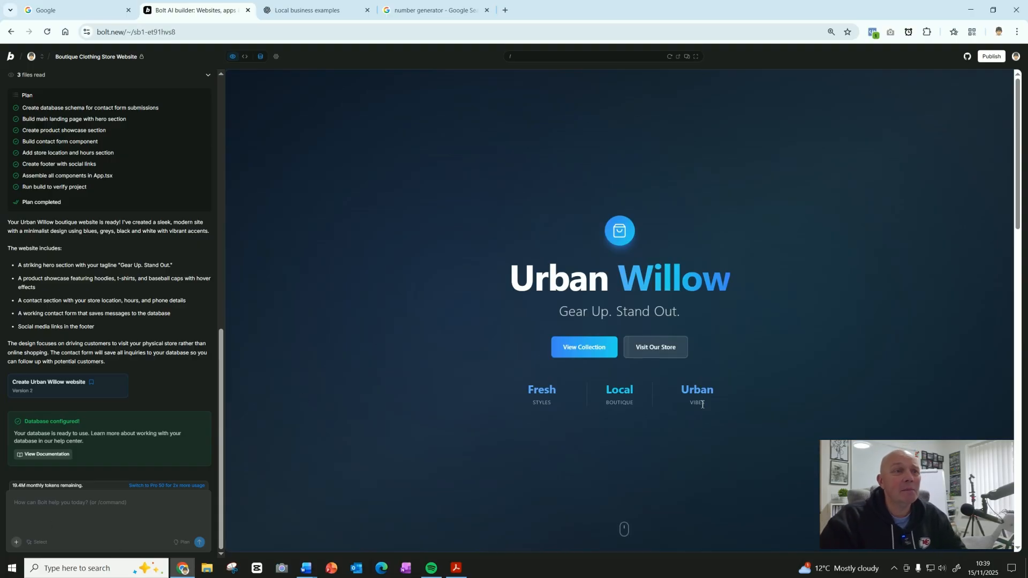
- Examine the collection, Visit Us section, contact form and footer of the site preview, following the footer's Collection link
scroll(782, 380, "down", 10)
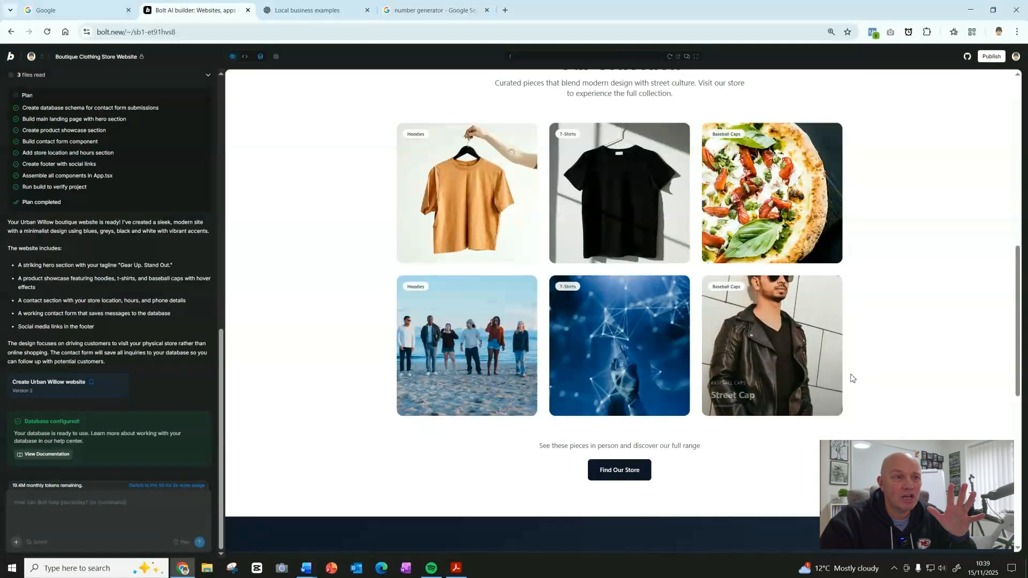
scroll(852, 378, "down", 10)
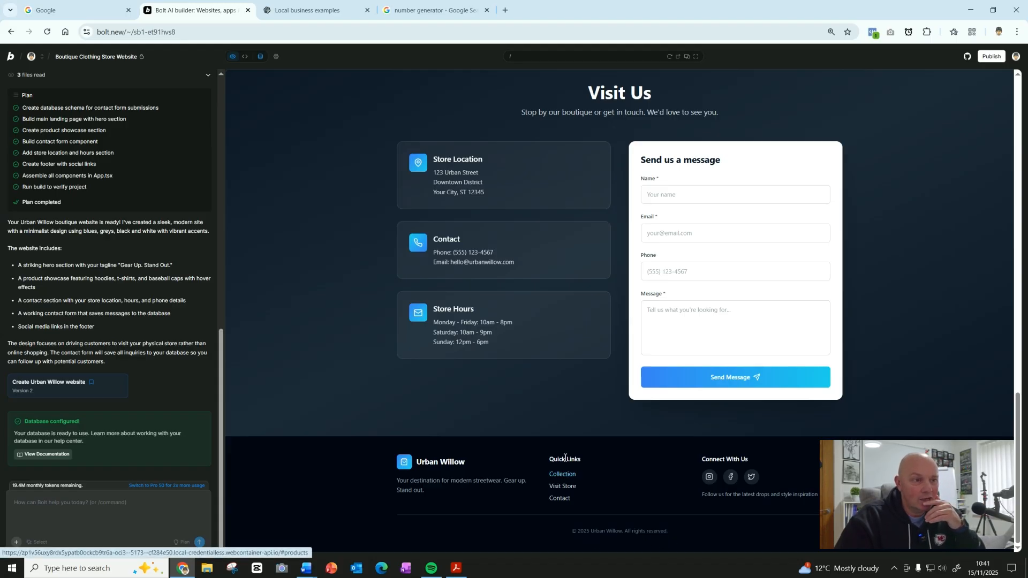
left_click(563, 474)
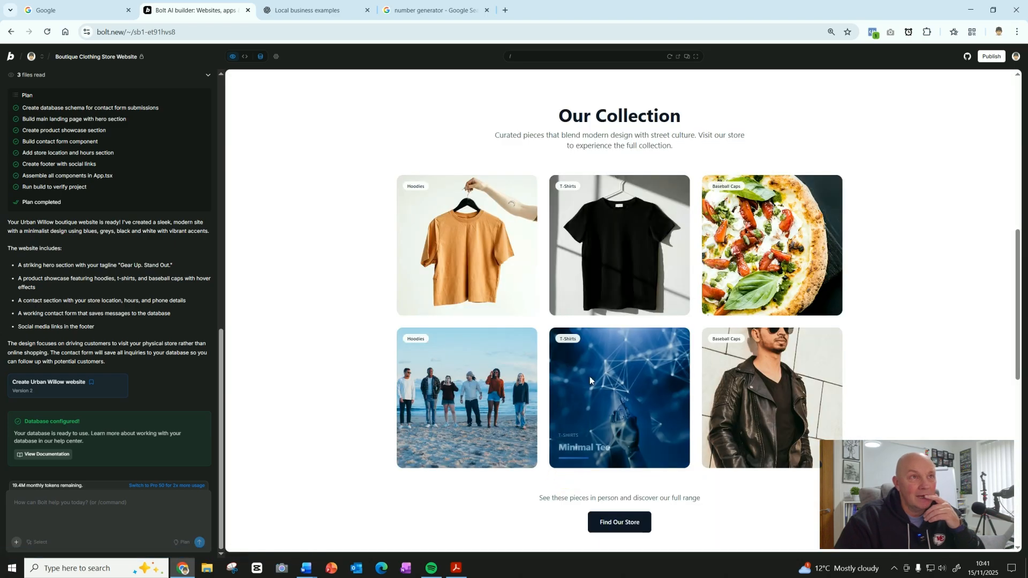
scroll(599, 358, "down", 7)
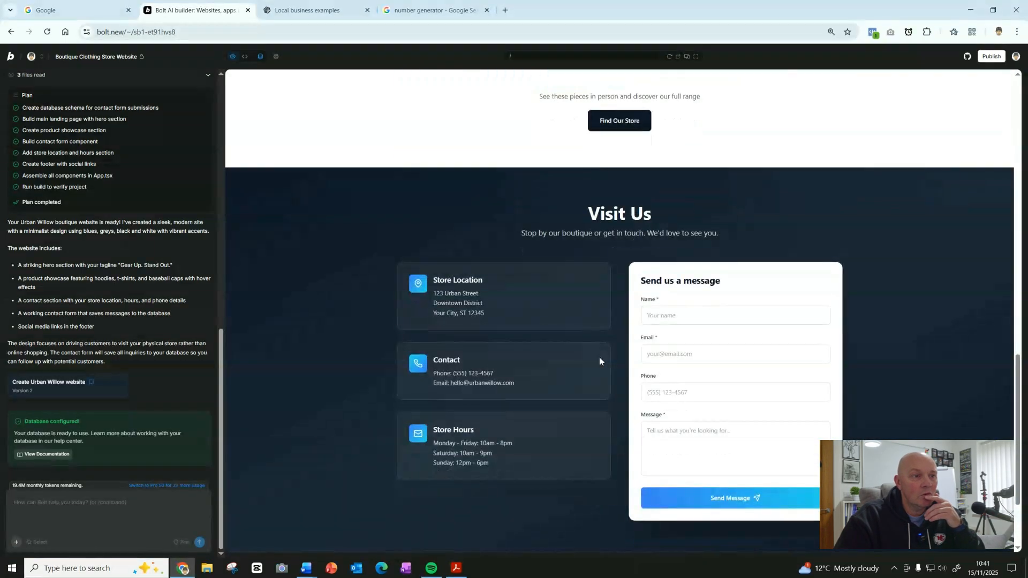
scroll(599, 361, "down", 3)
scroll(594, 362, "up", 15)
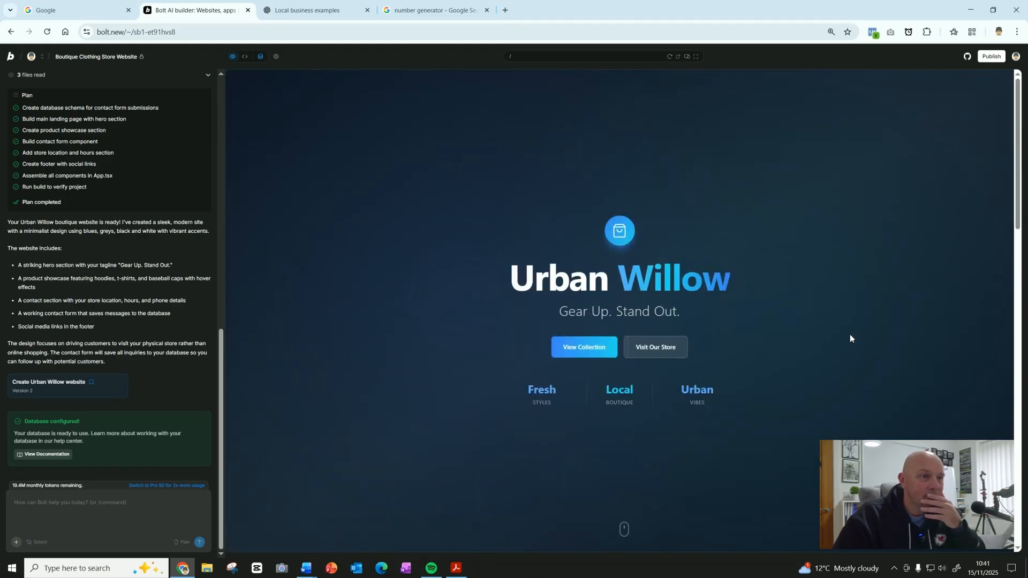
scroll(826, 323, "down", 10)
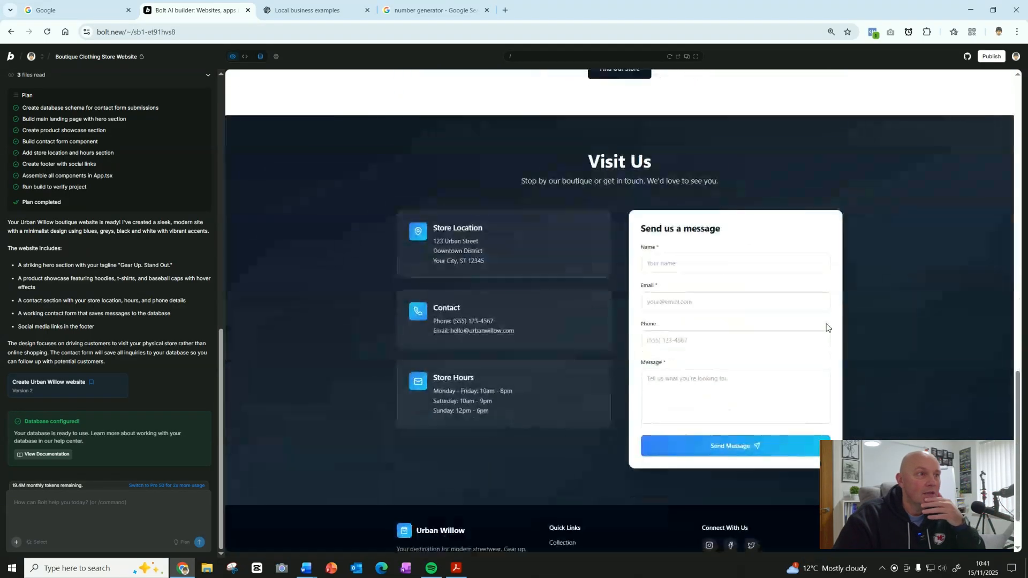
scroll(826, 327, "up", 10)
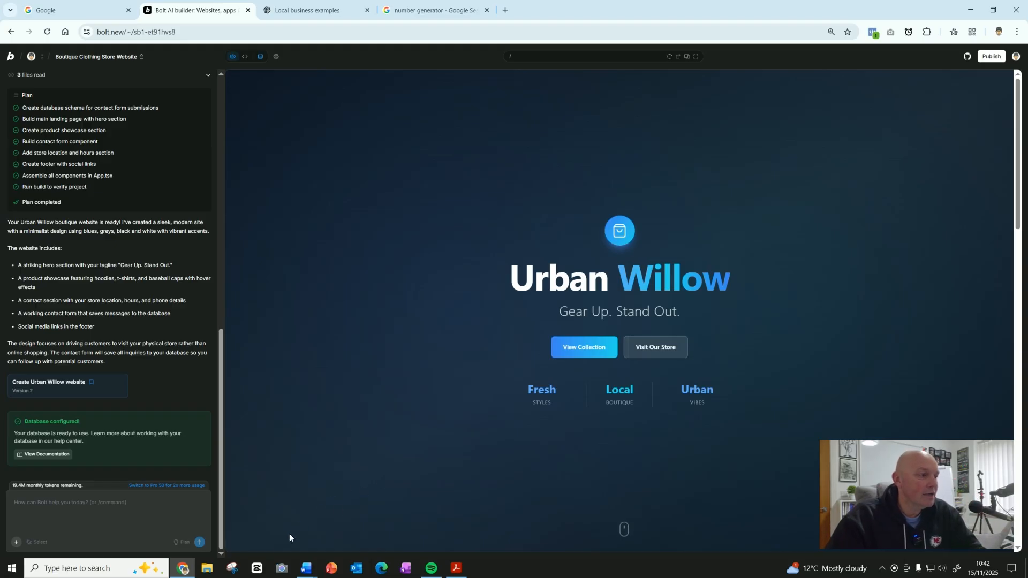
- Capture the hero's logo, Urban Willow title, strapline and buttons with Snipping Tool and copy the snip to the clipboard
left_click(233, 568)
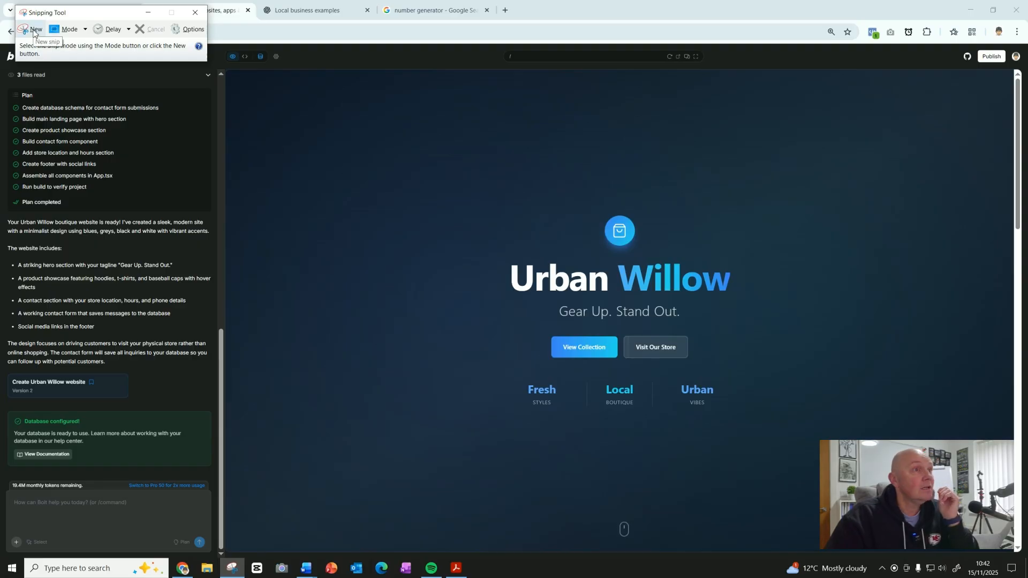
left_click(32, 29)
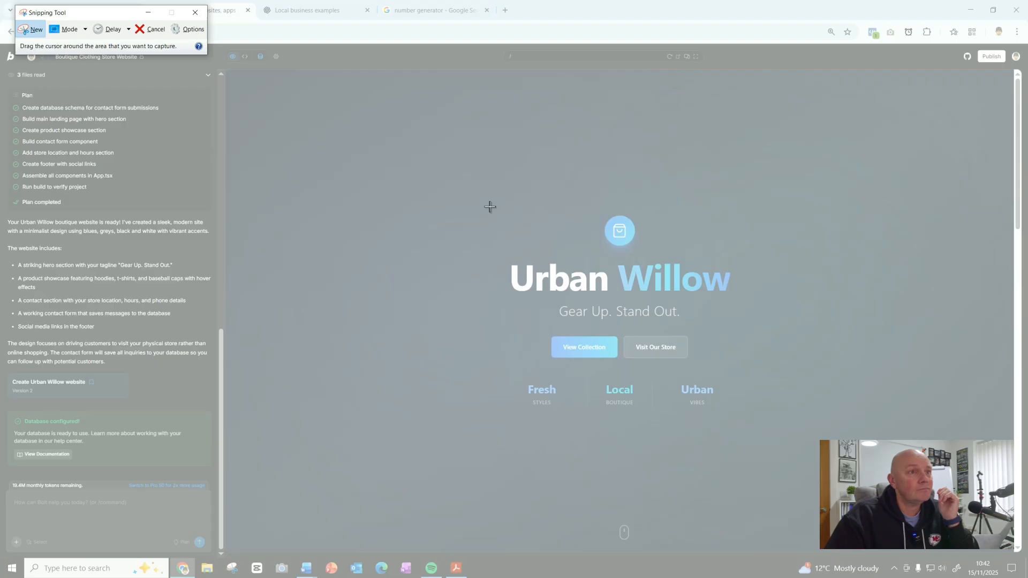
left_click_drag(489, 205, 752, 373)
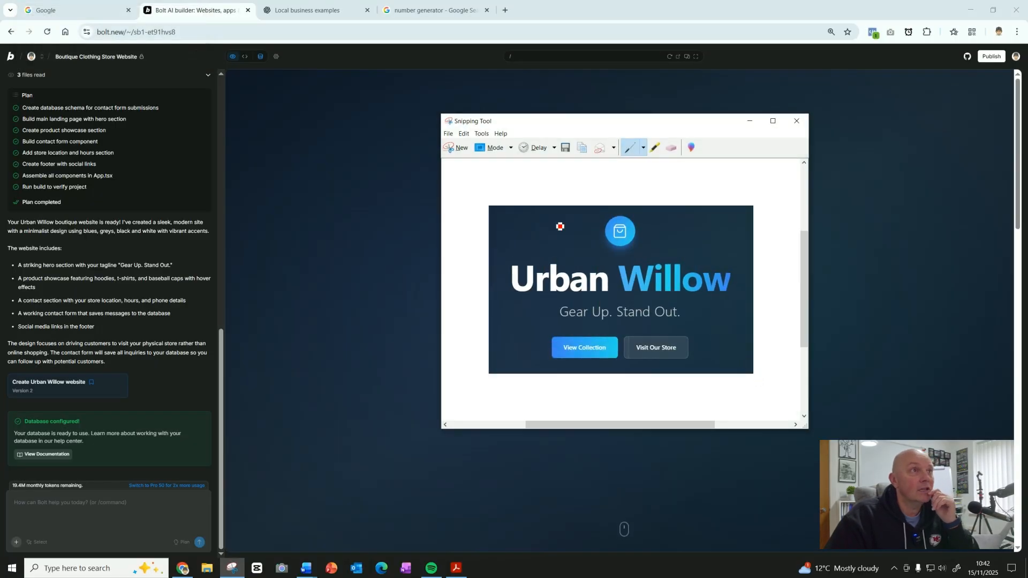
left_click(464, 134)
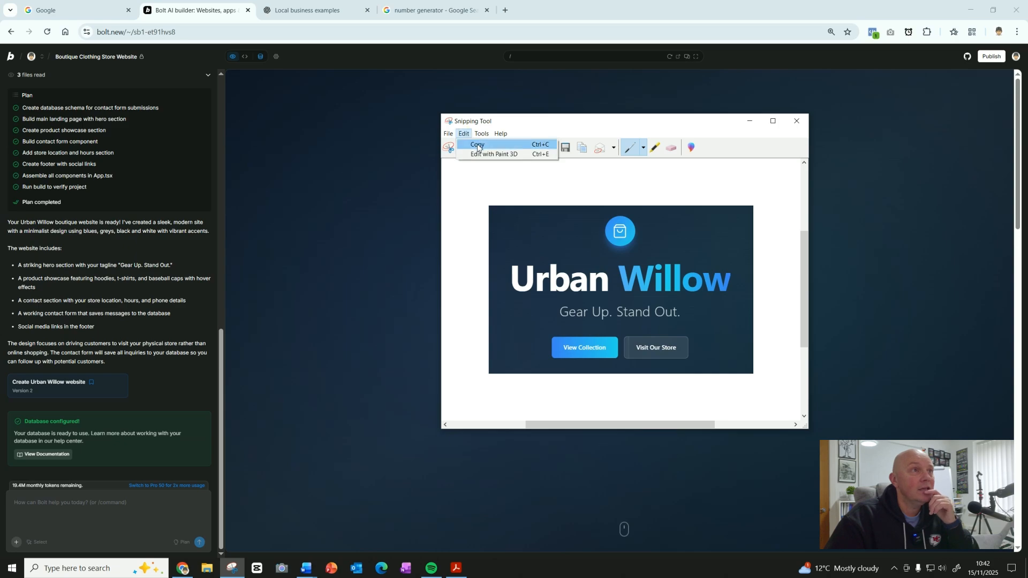
mouse_move(501, 133)
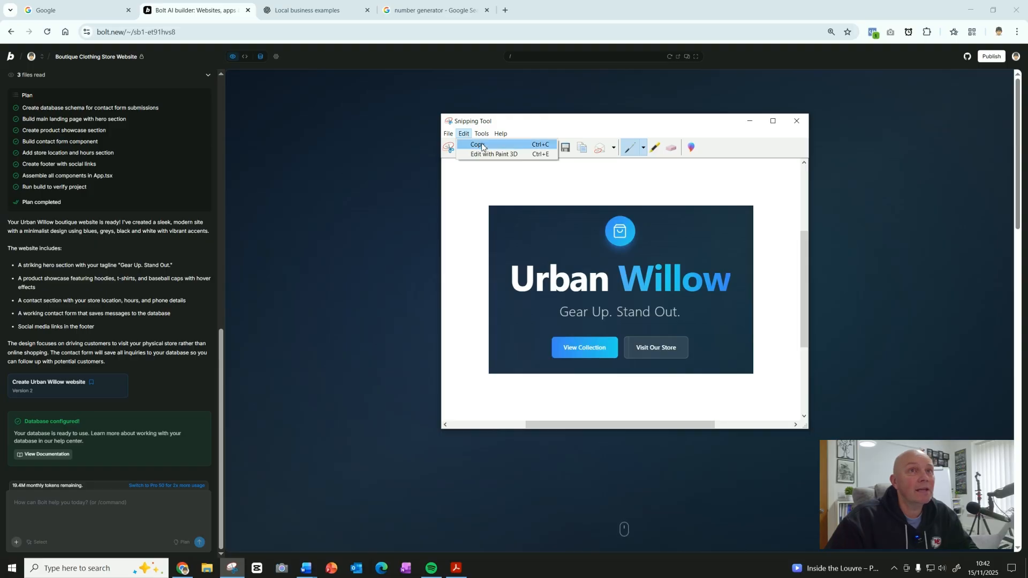
left_click(481, 146)
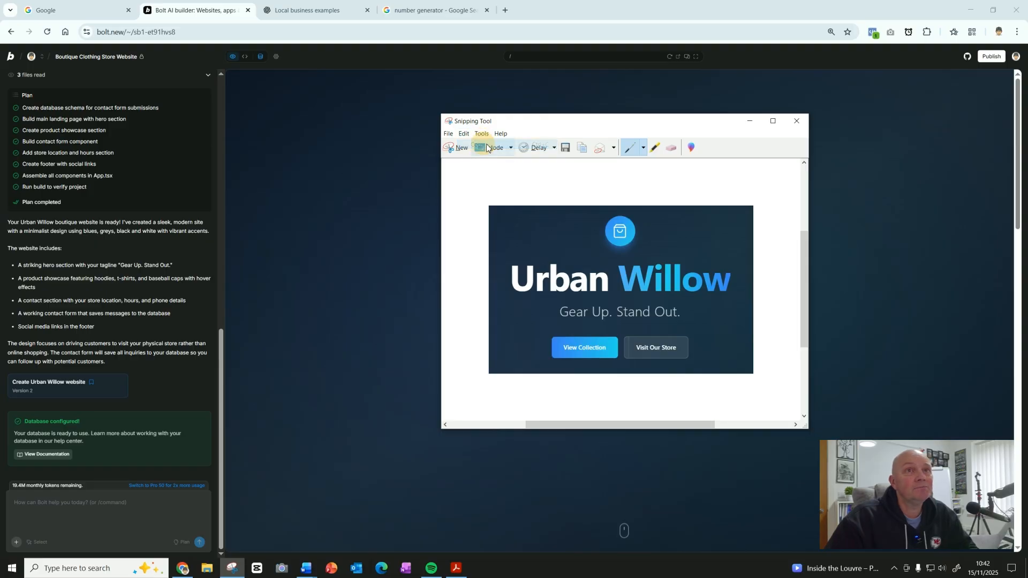
left_click(753, 121)
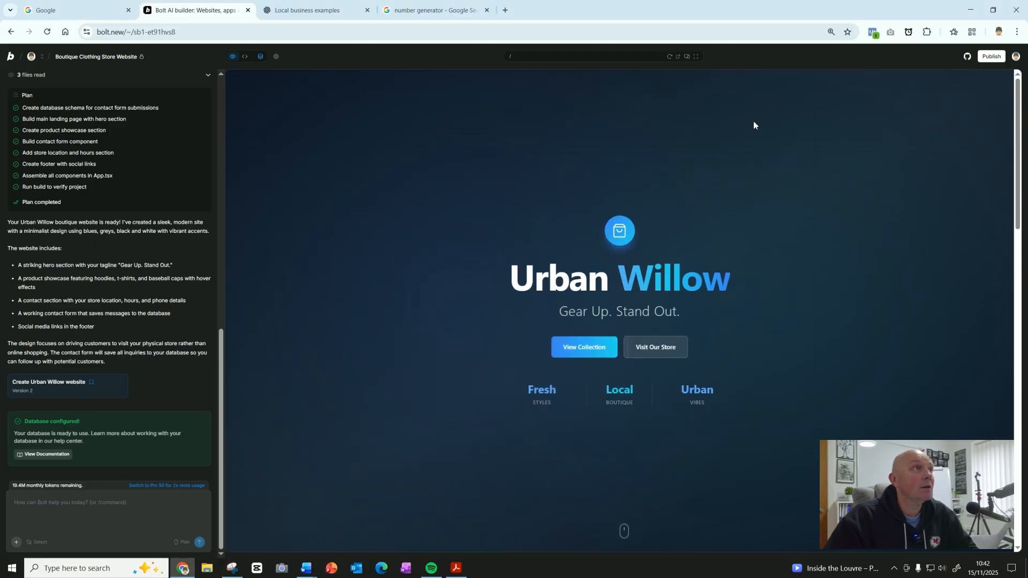
- Switch to ChatGPT and request a clean and simple logo for the local street gear store, using the colours in the attached hero snip
left_click(300, 14)
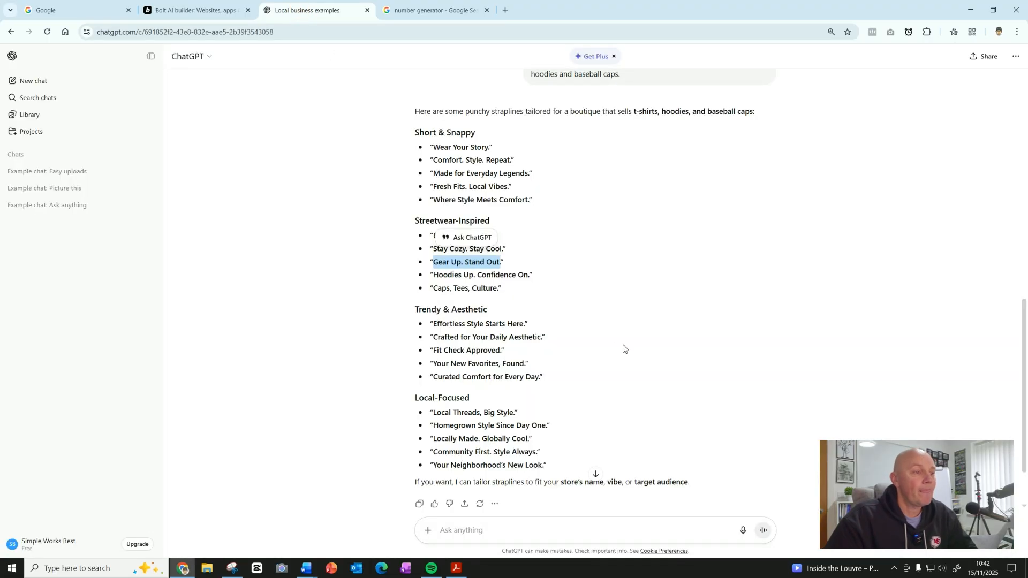
scroll(624, 348, "down", 2)
left_click(478, 530)
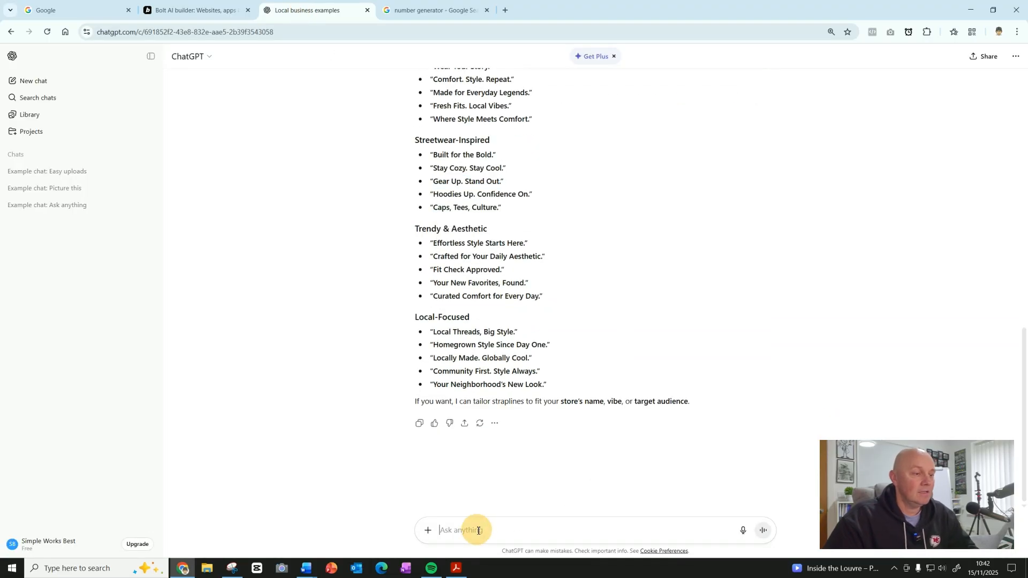
type("c")
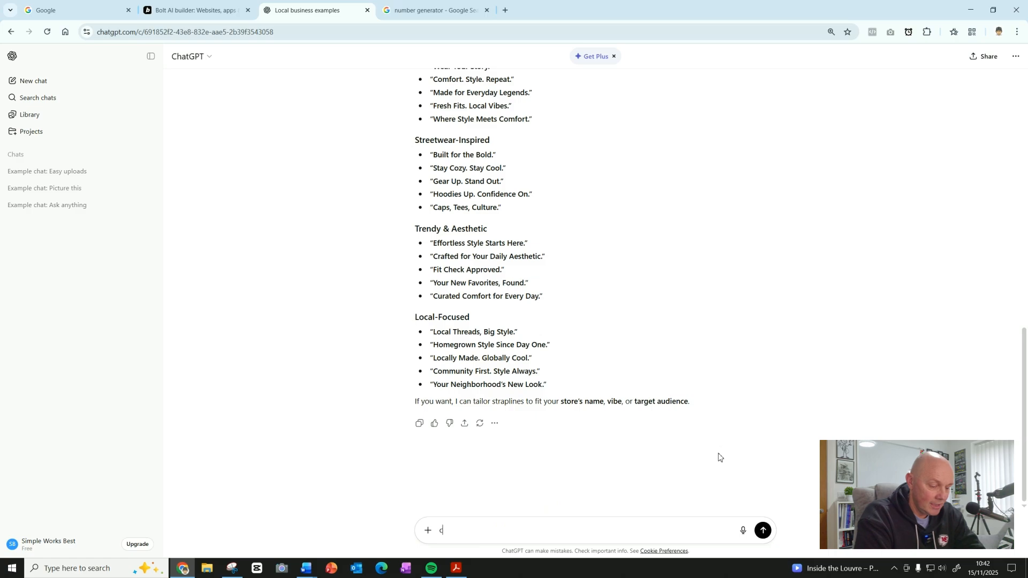
type("reate me a logo")
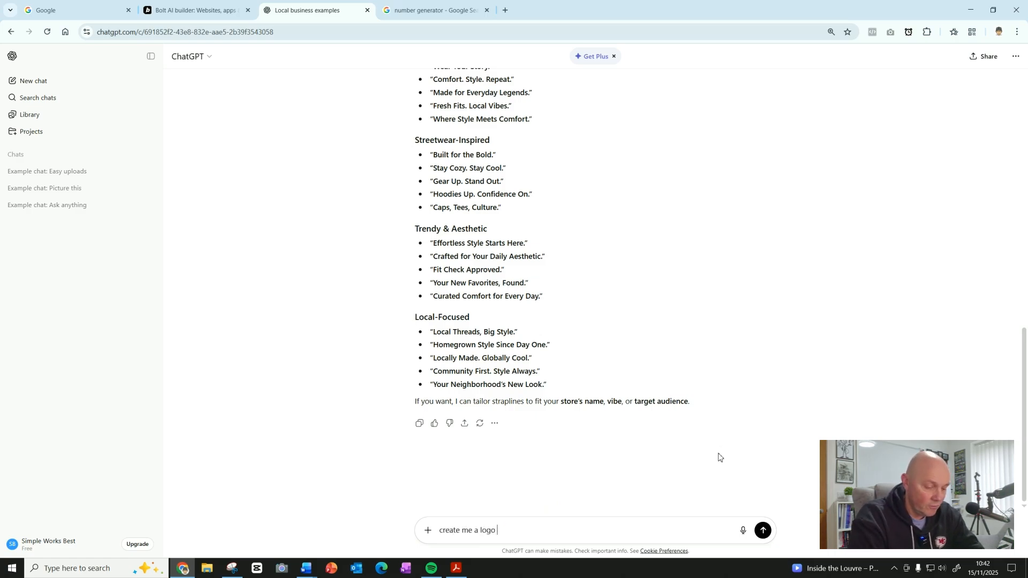
type(" for my ")
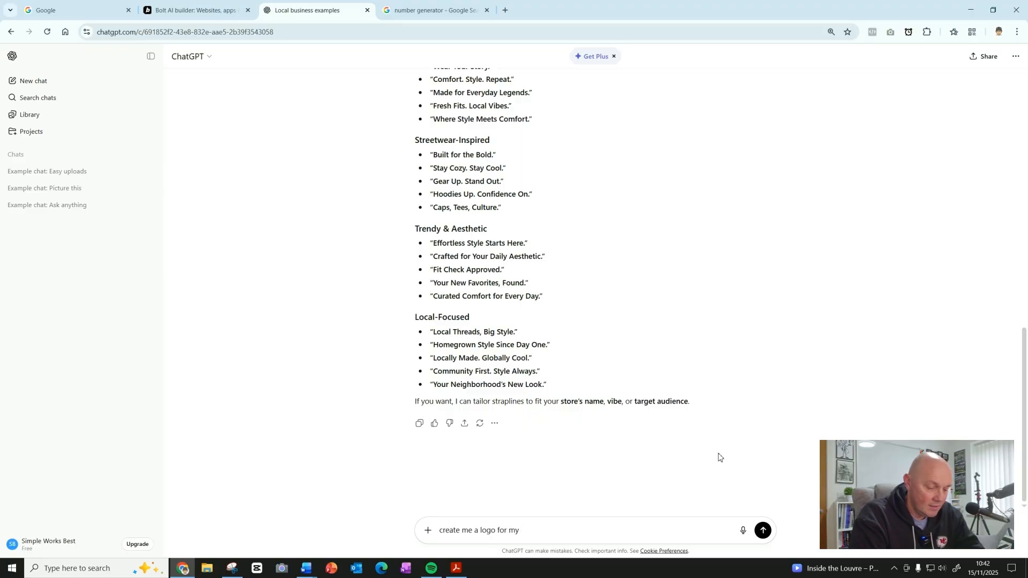
type("local ")
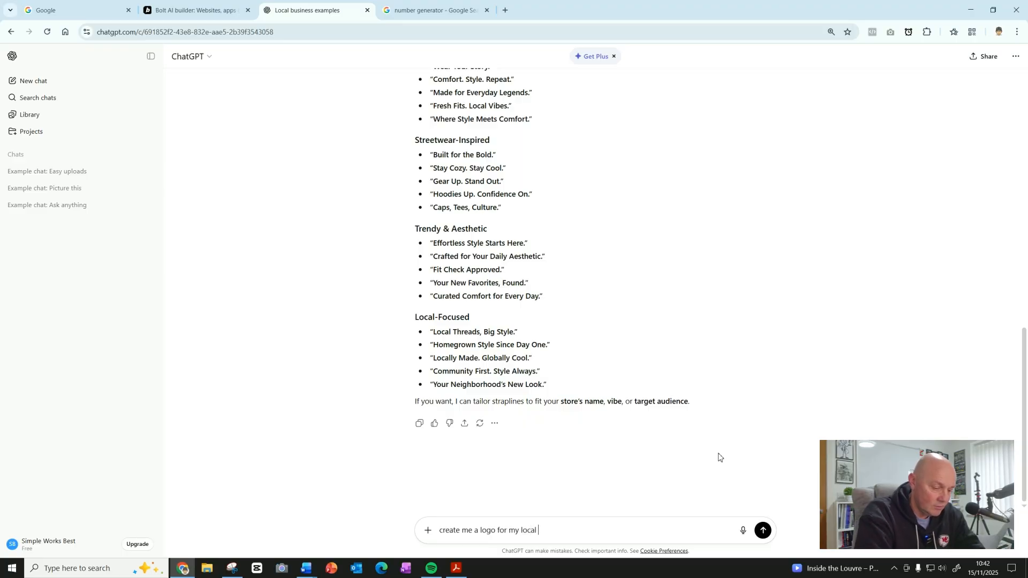
type("street ge")
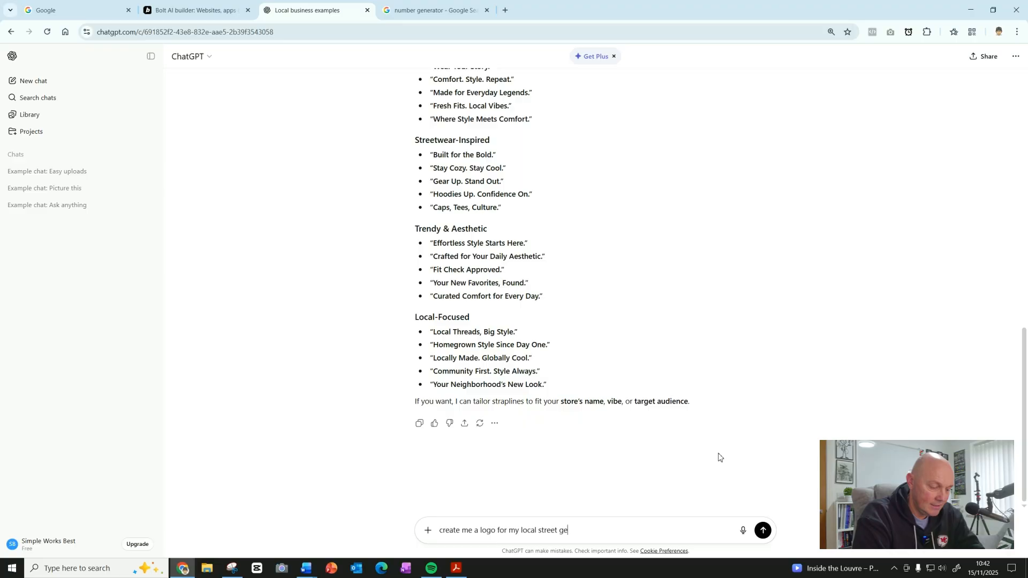
type("ar stor")
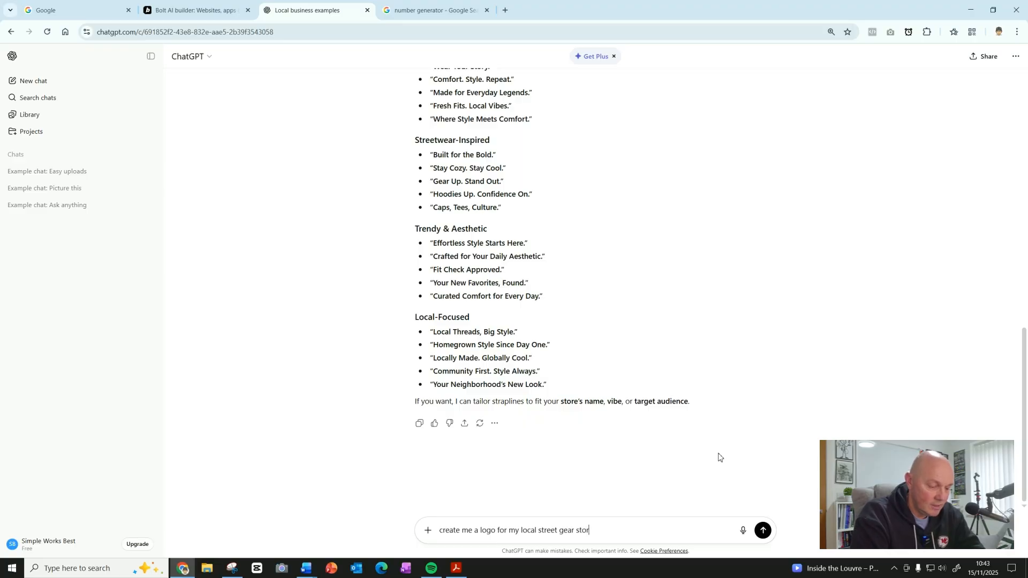
type("e it nee")
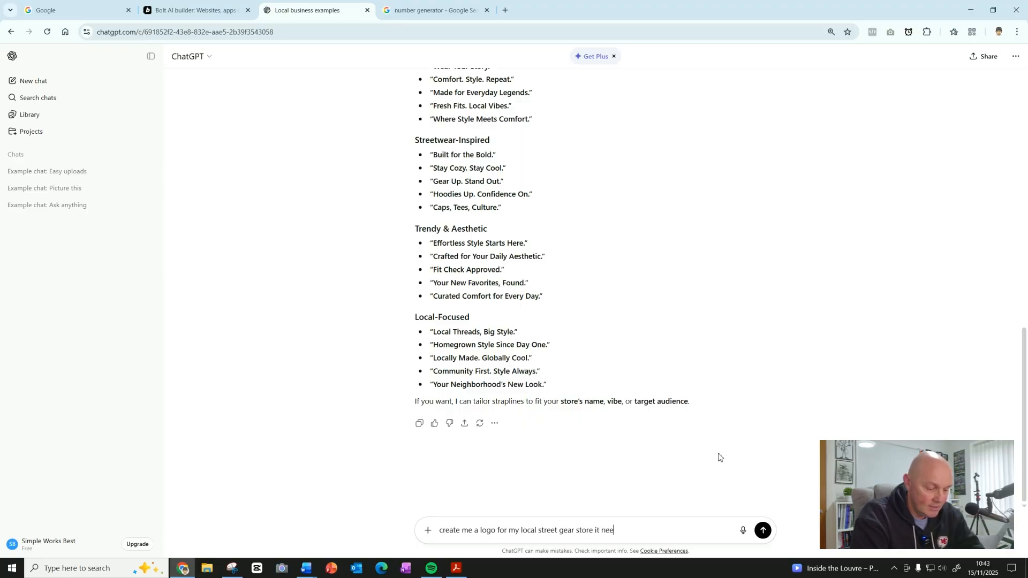
type("ds to be cle")
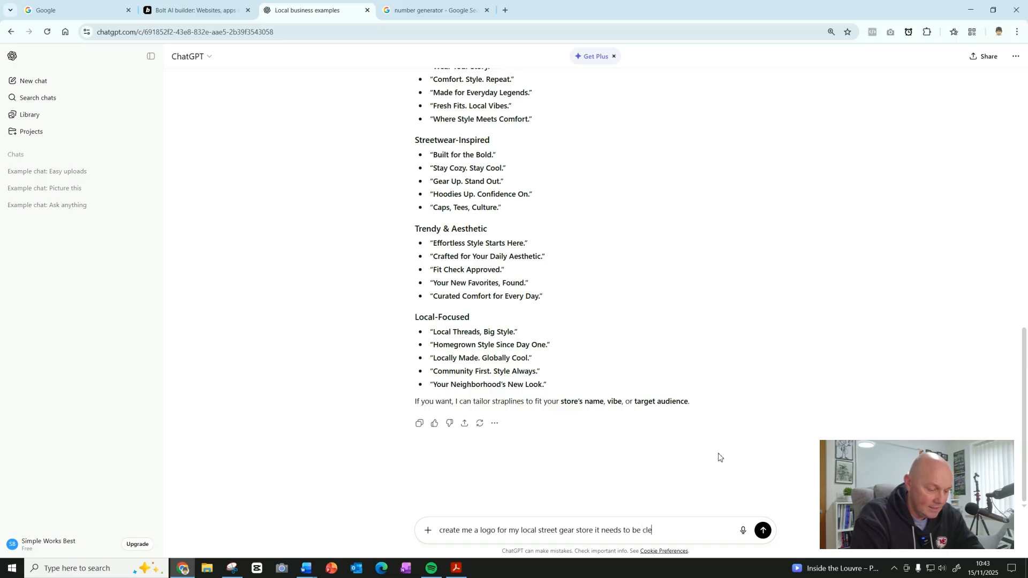
type("an and simple")
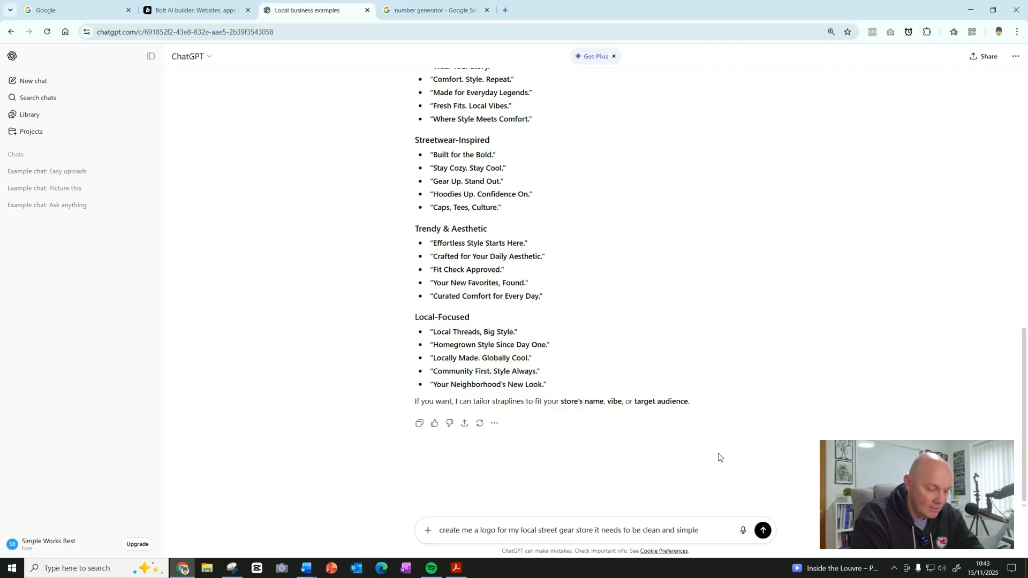
type(" and use the")
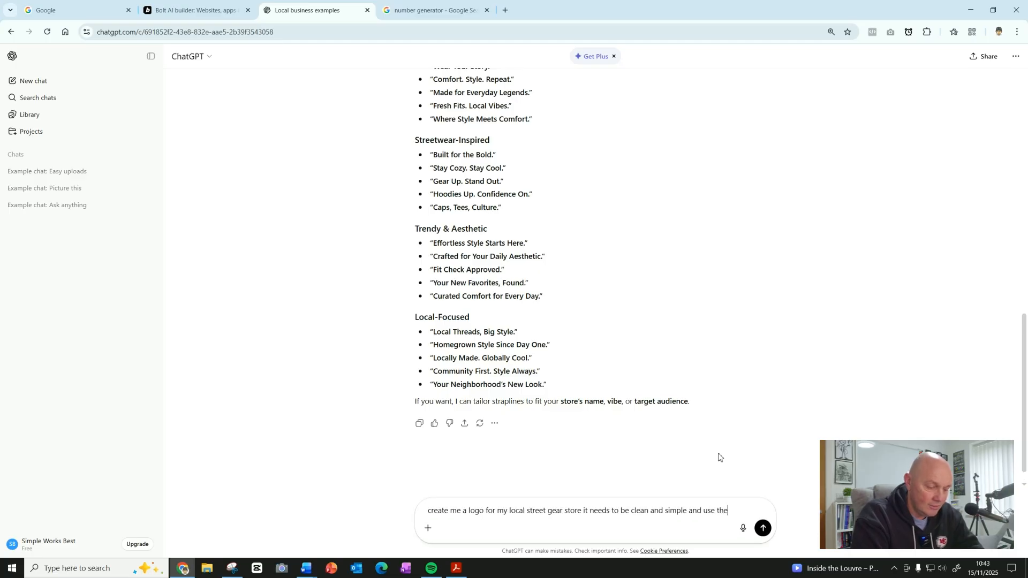
type(" colours in t")
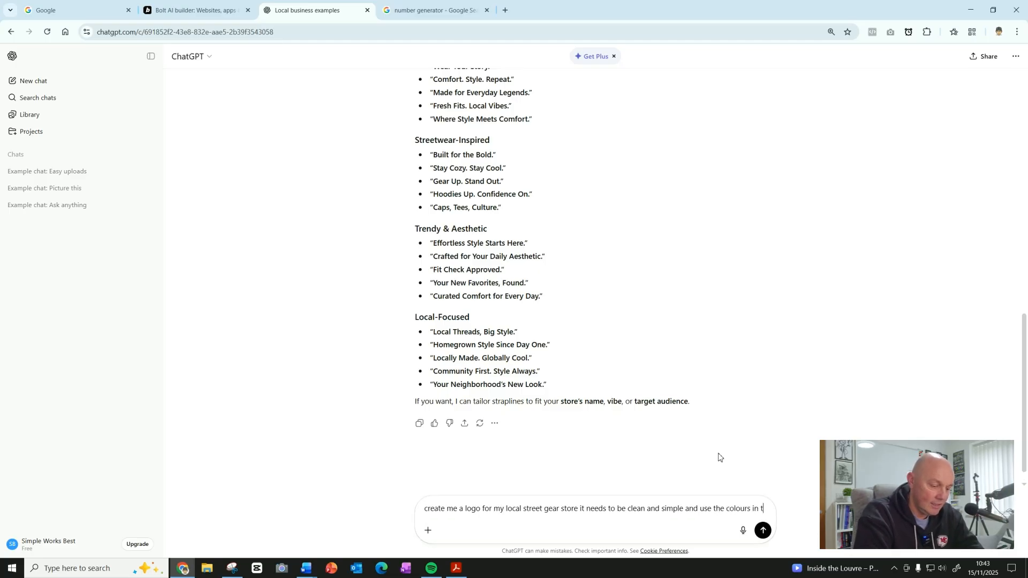
type("he attache")
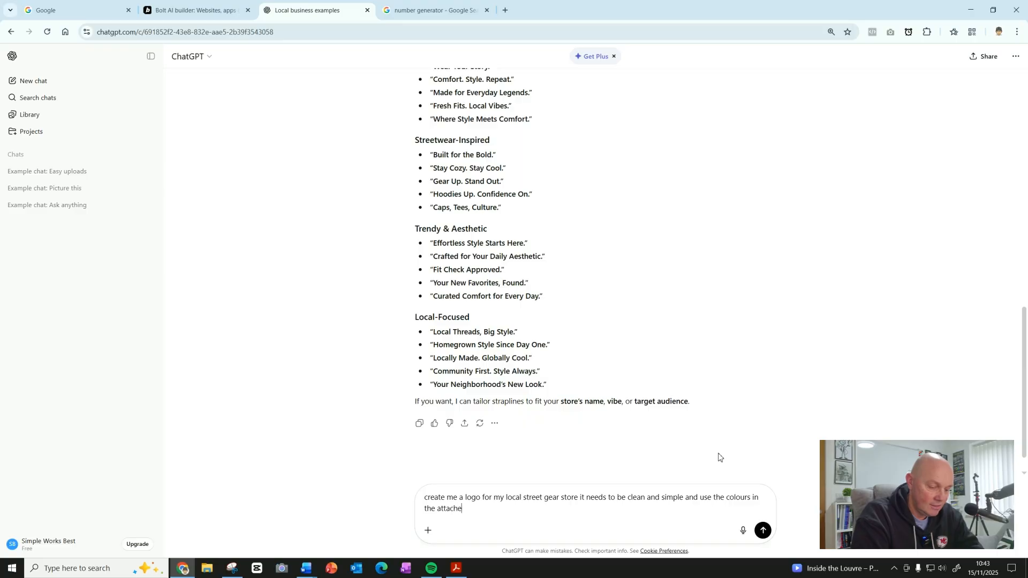
type("d image")
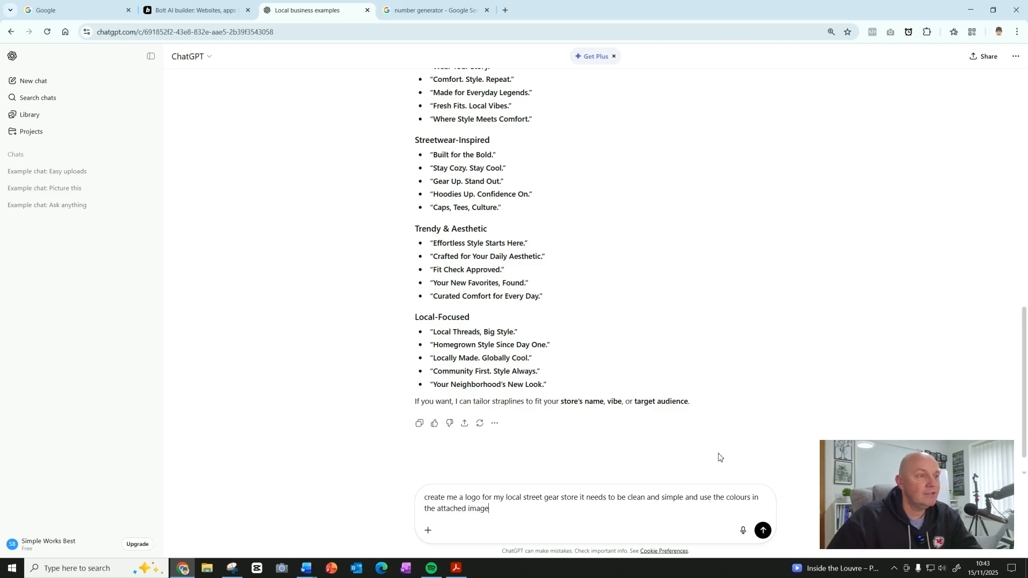
key("ctrl+v")
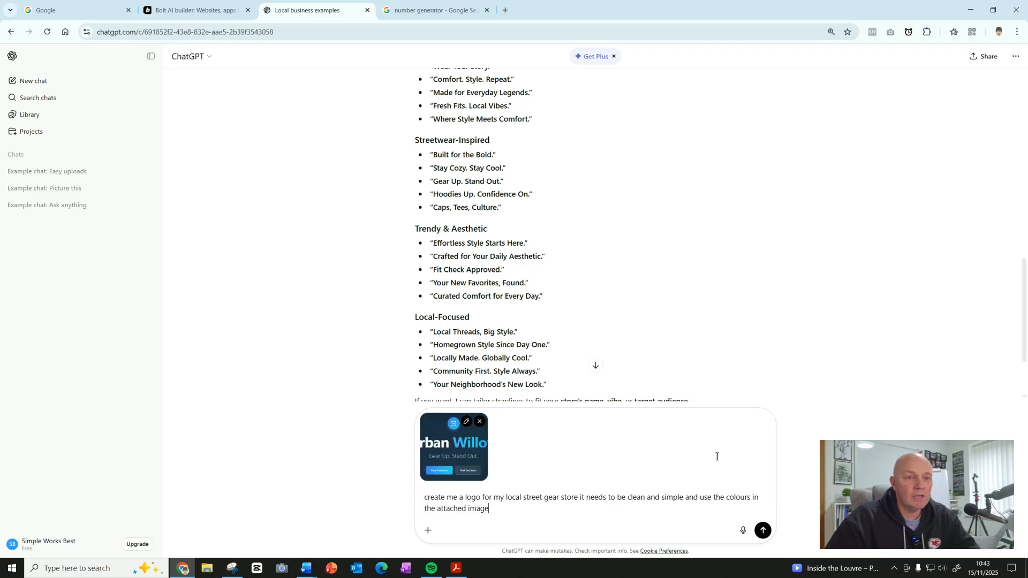
left_click(762, 530)
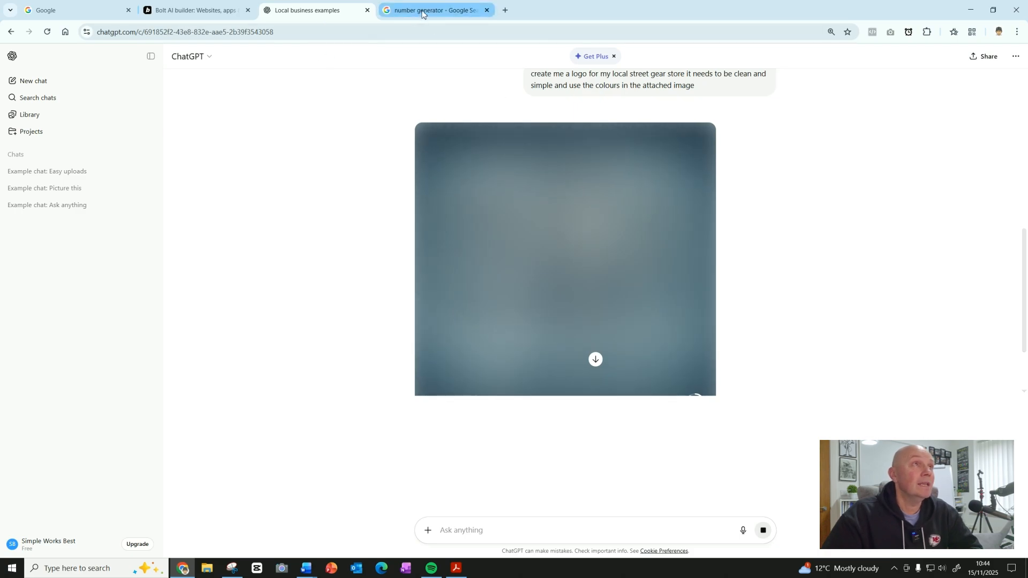
- Open canva.com in a new browser tab
mouse_move(424, 11)
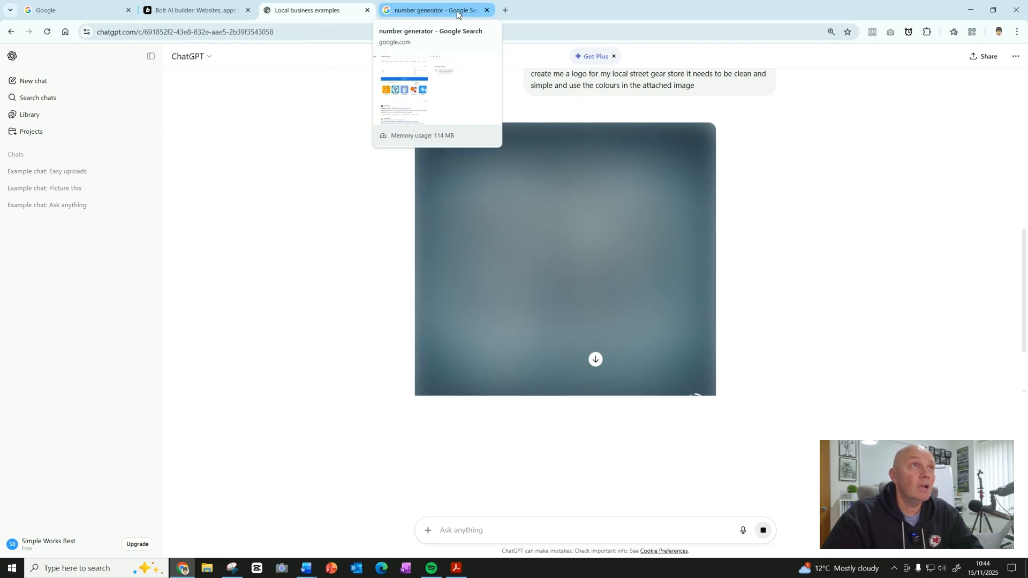
left_click(505, 13)
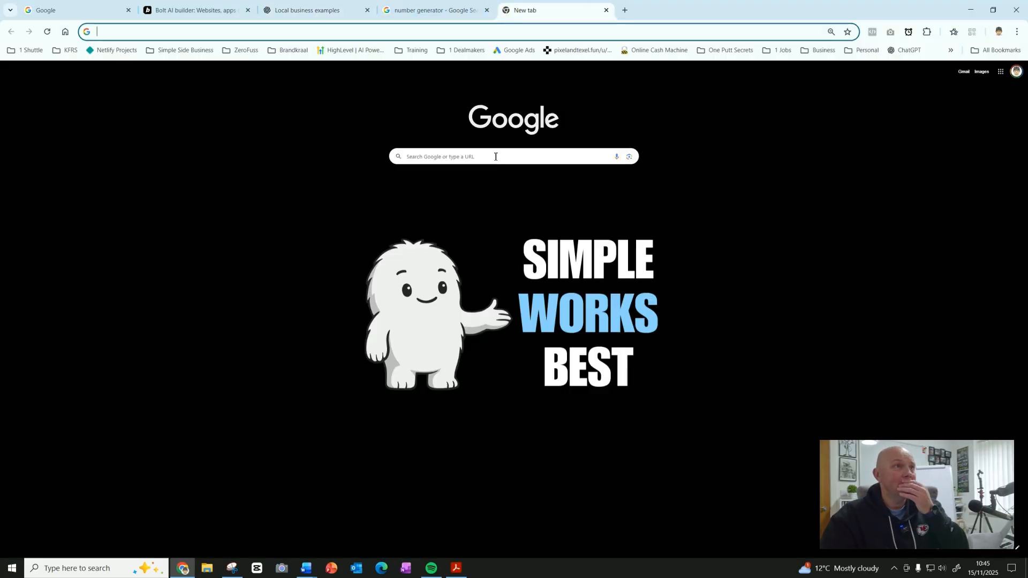
left_click(456, 30)
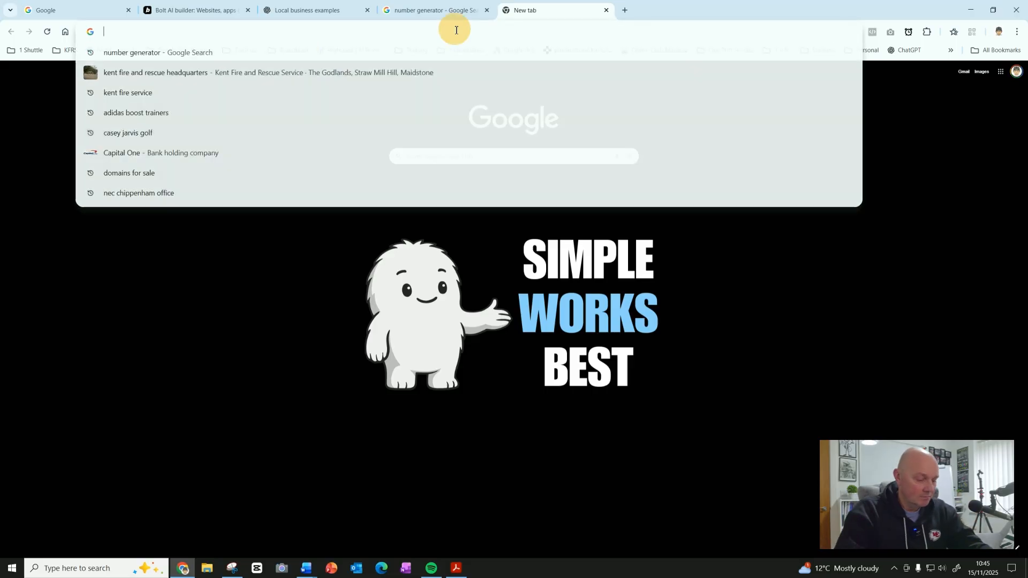
type("canva.co")
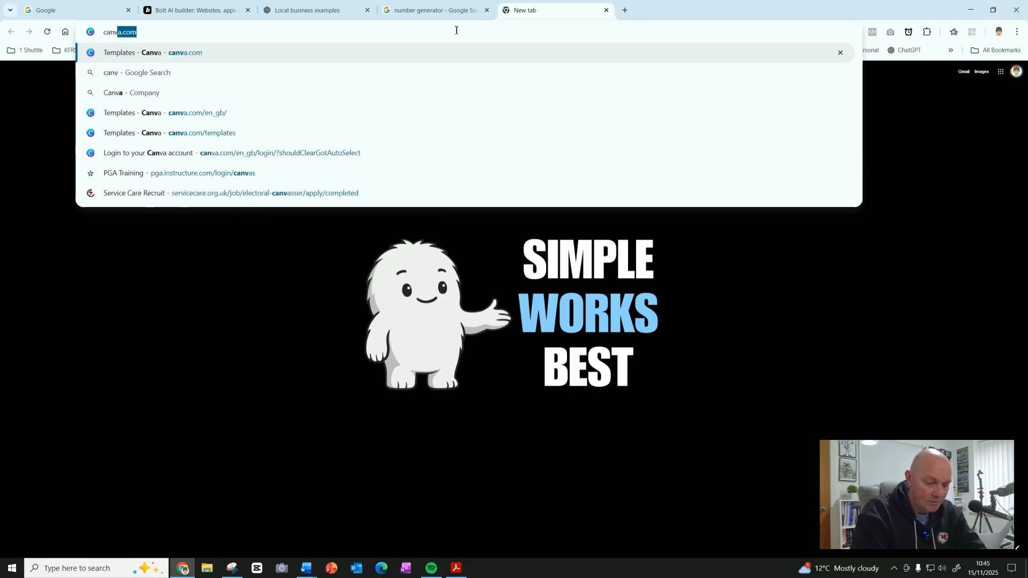
type("m")
key("Return")
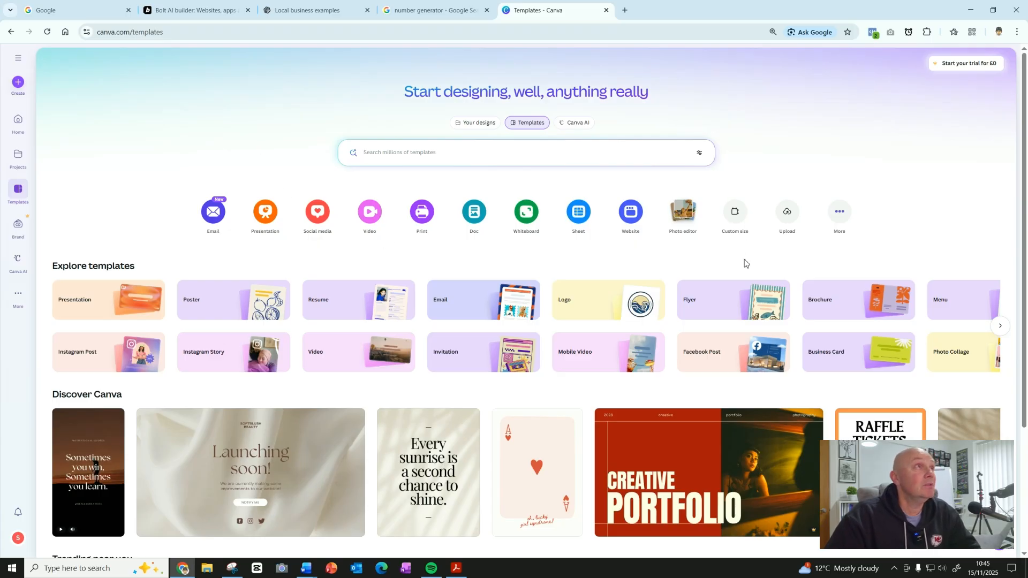
- Switch to ChatGPT and examine the generated Urban Willow logo in full
left_click(302, 12)
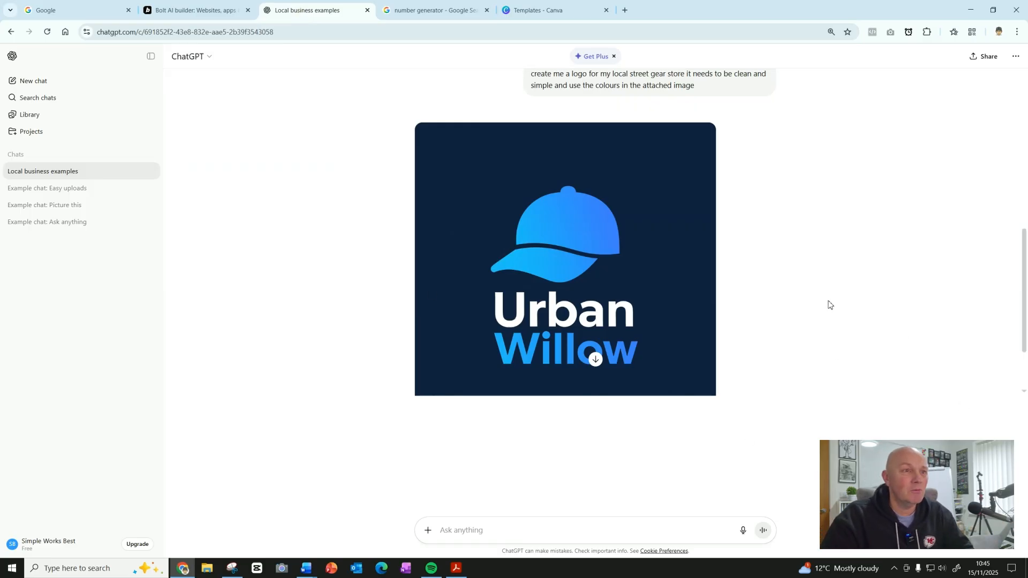
left_click(595, 359)
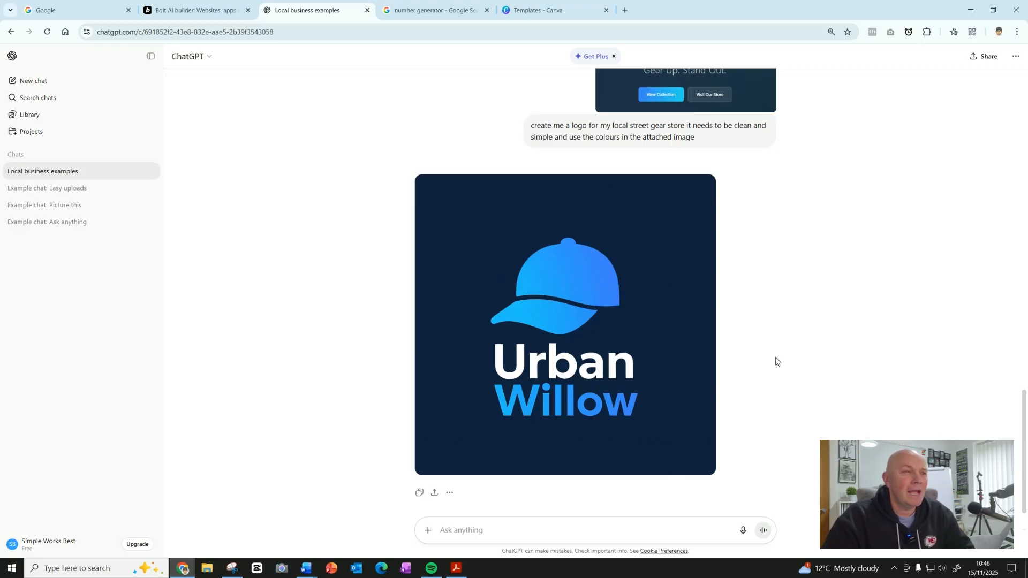
mouse_move(566, 294)
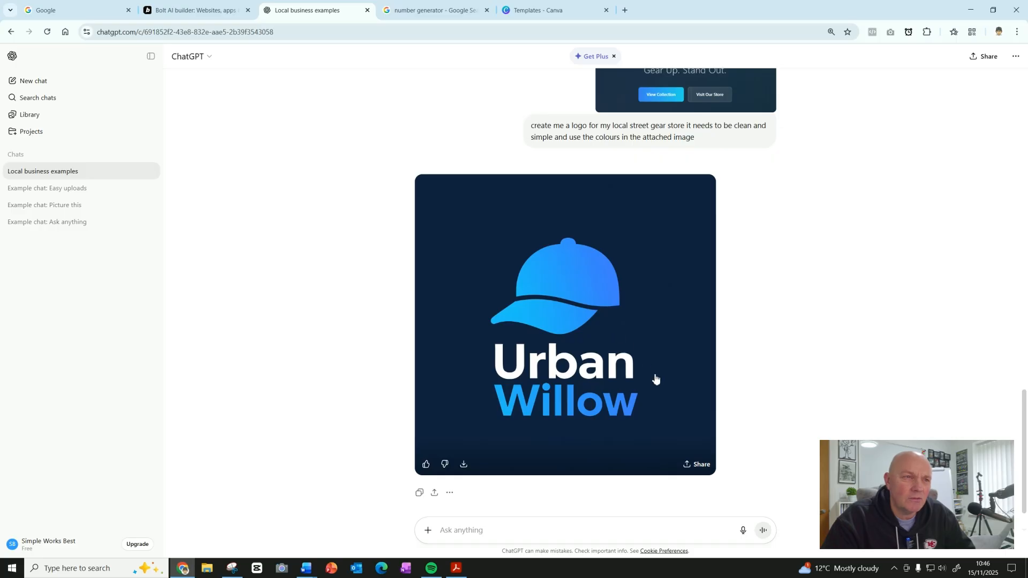
scroll(720, 389, "down", 1)
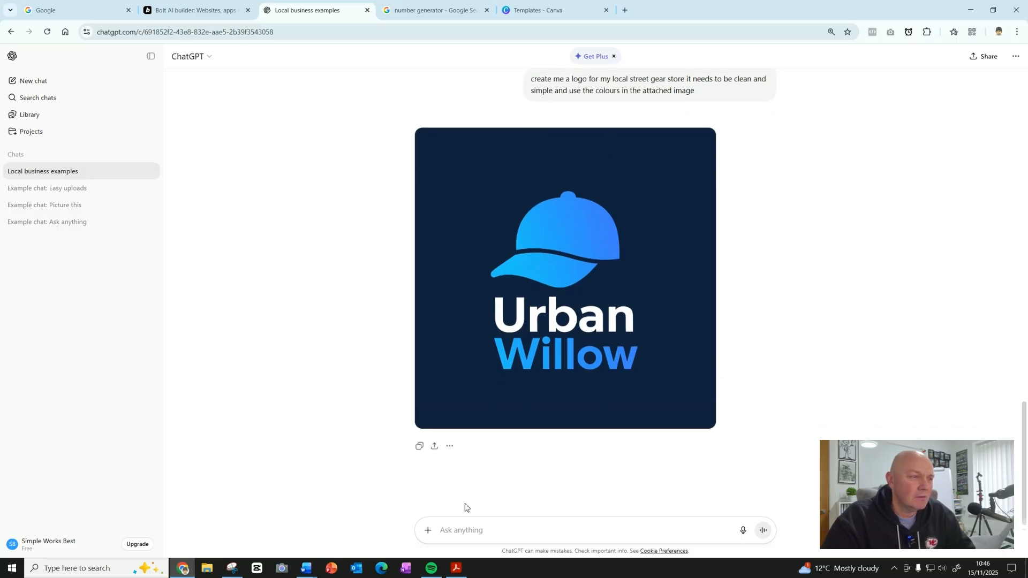
- Ask ChatGPT to move the baseball cap so it is hanging off the n in Urban and reduce the size a little bit
left_click(466, 530)
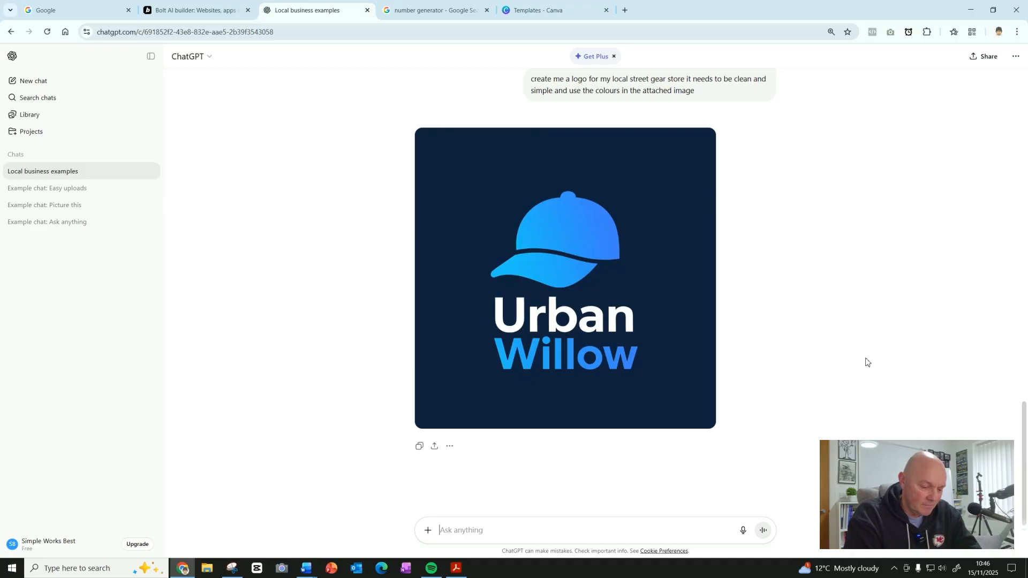
type("can you ")
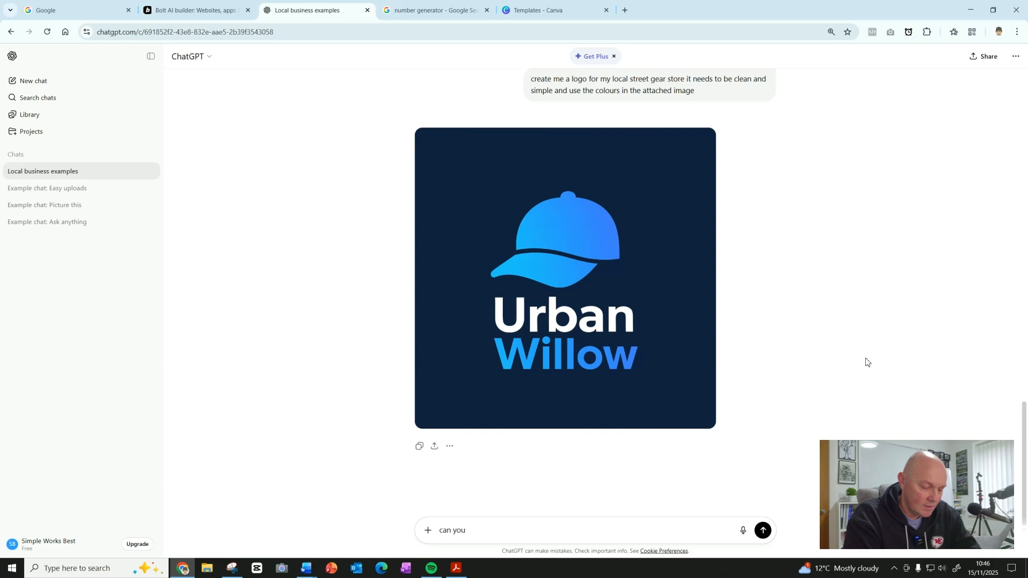
type("move the basebal")
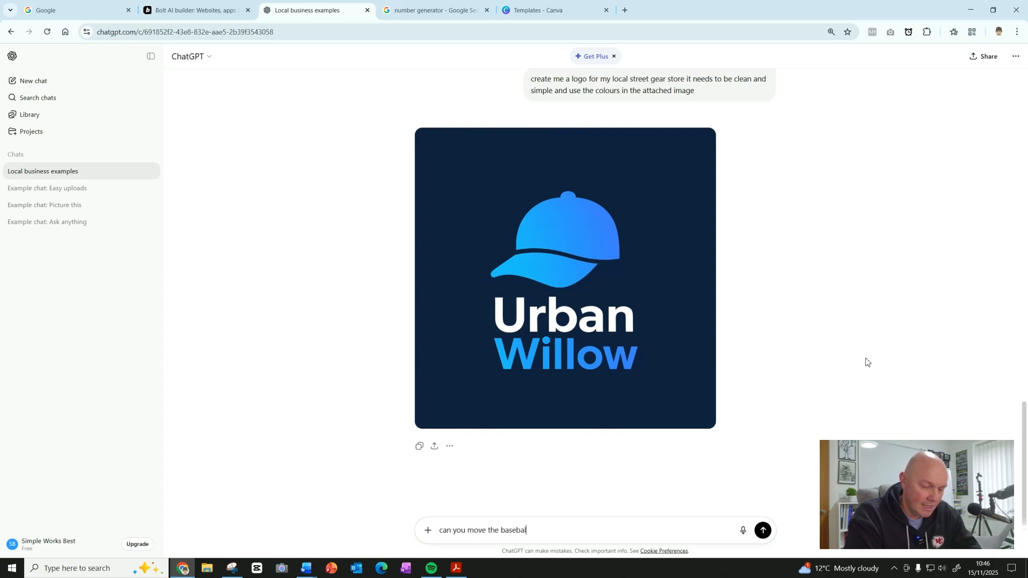
type("l cap so it is hang")
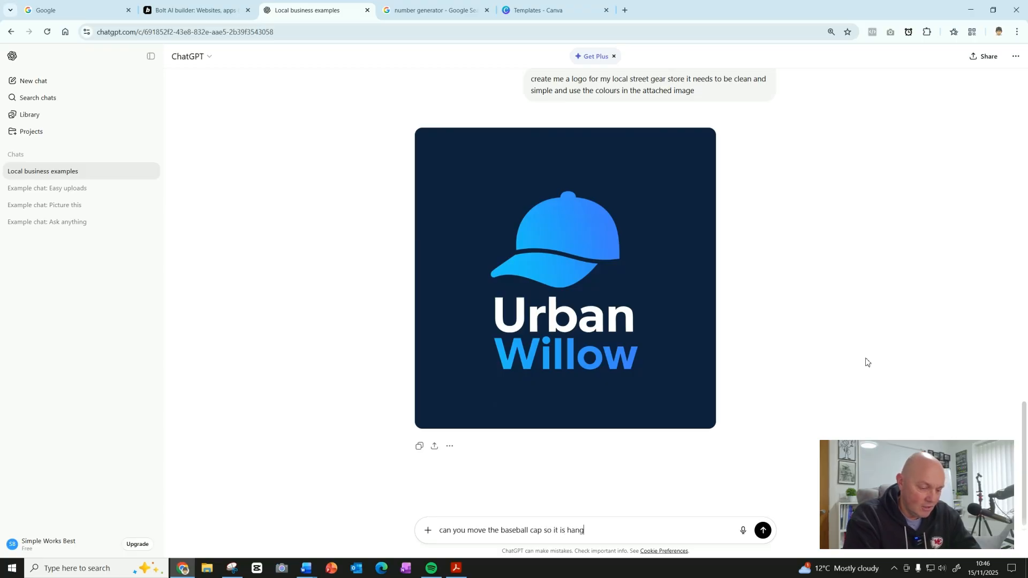
type("ing off")
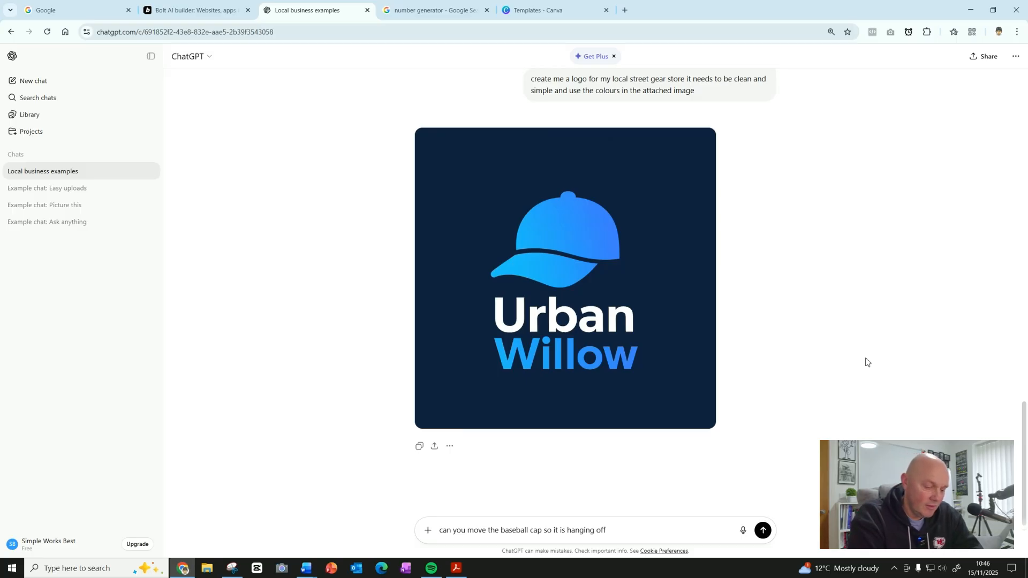
type(" the n")
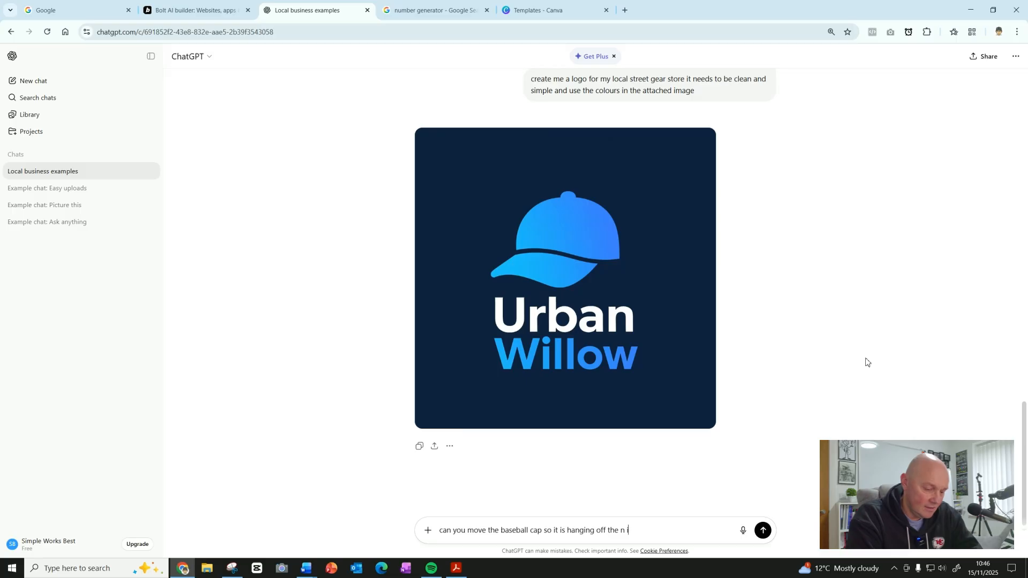
type("in Urban")
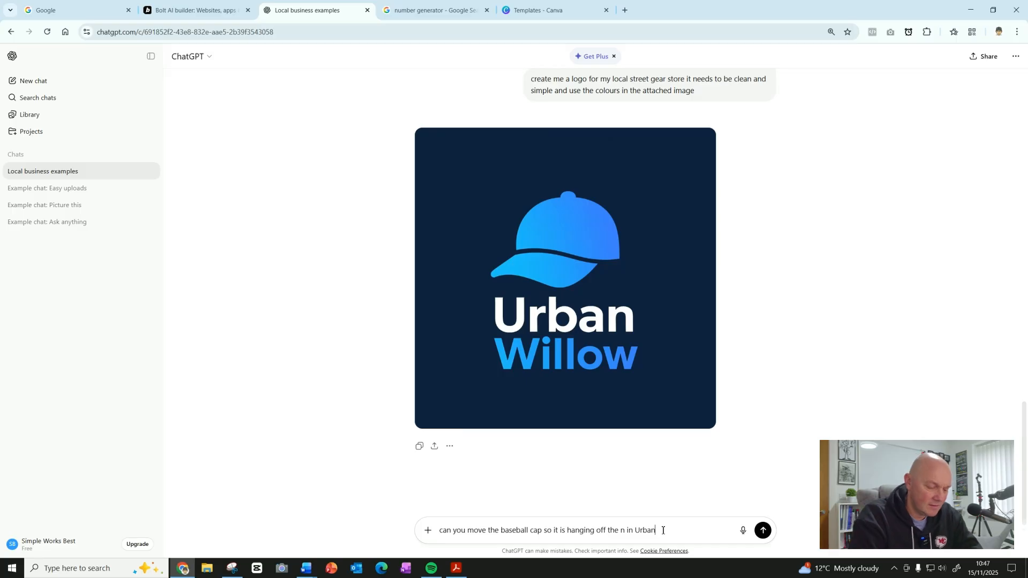
type("and r")
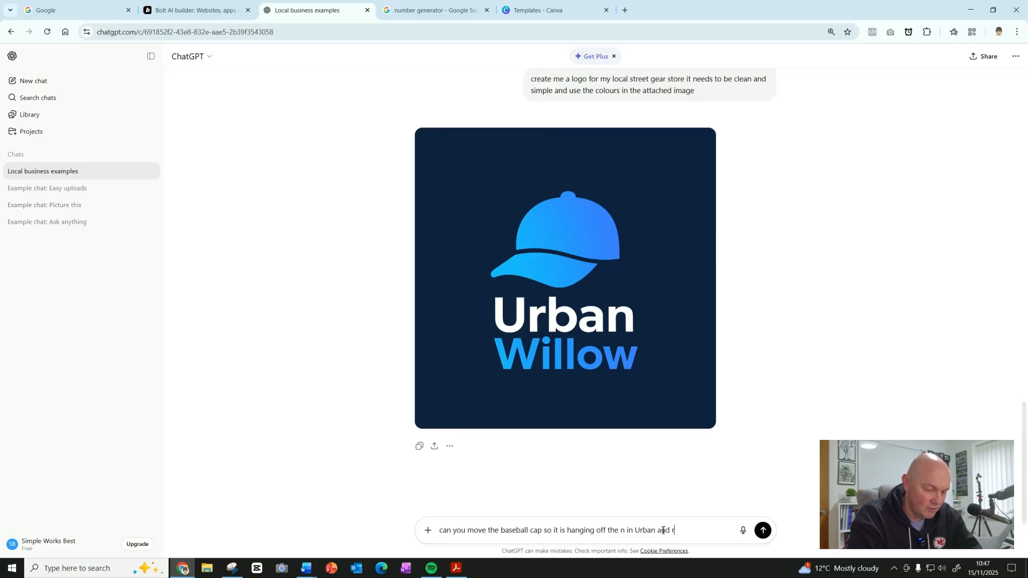
type("educe the size a little bit")
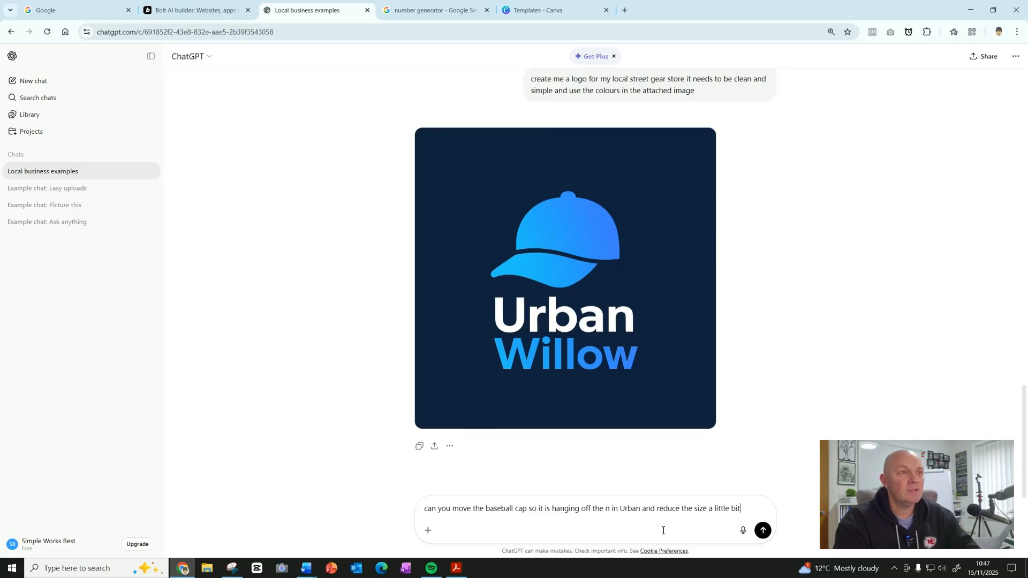
key("Return")
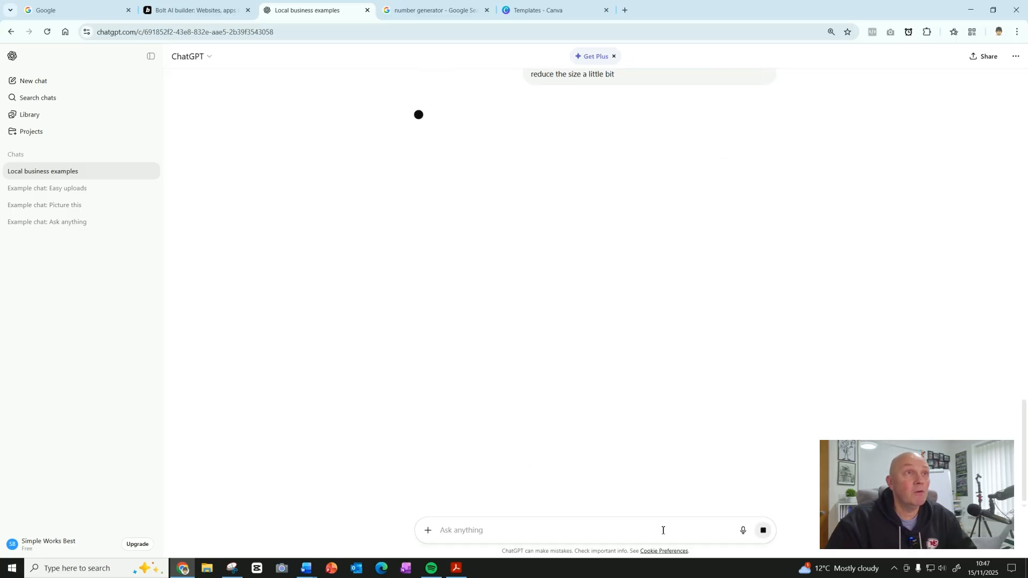
scroll(731, 259, "up", 3)
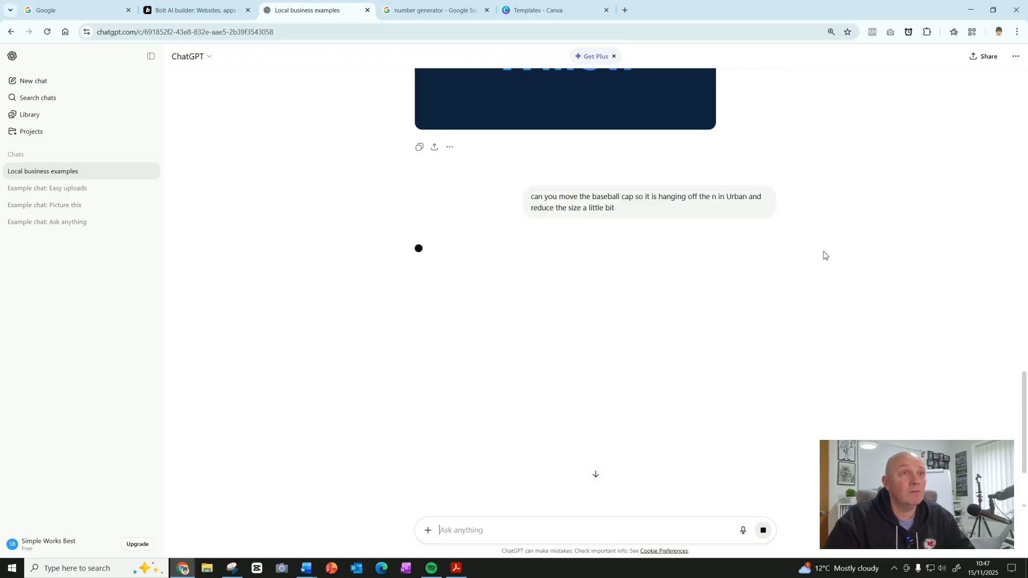
scroll(824, 255, "up", 5)
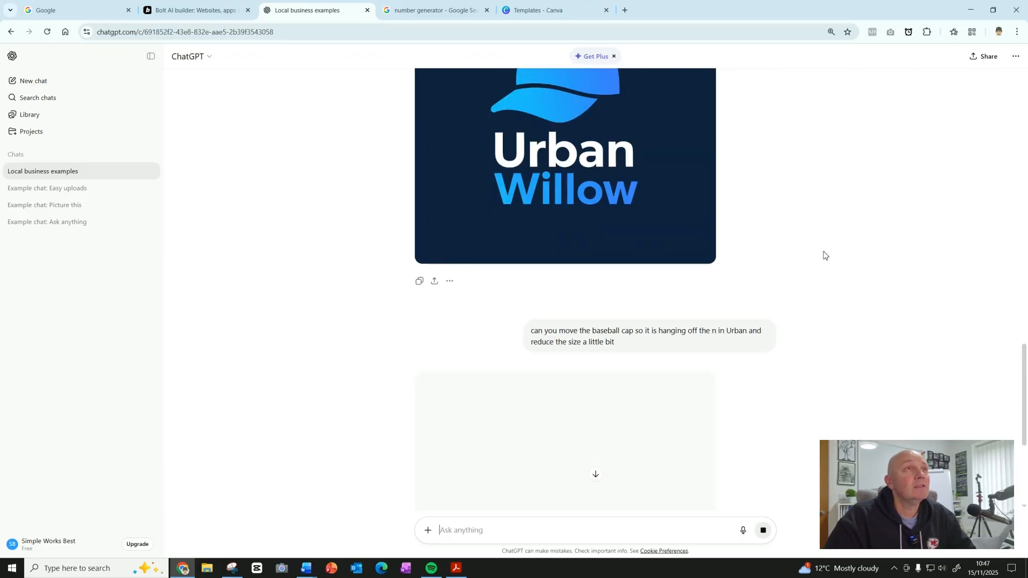
- Switch to Canva, open the Logo template category and browse its designs for one suited to a street clothing store
left_click(540, 16)
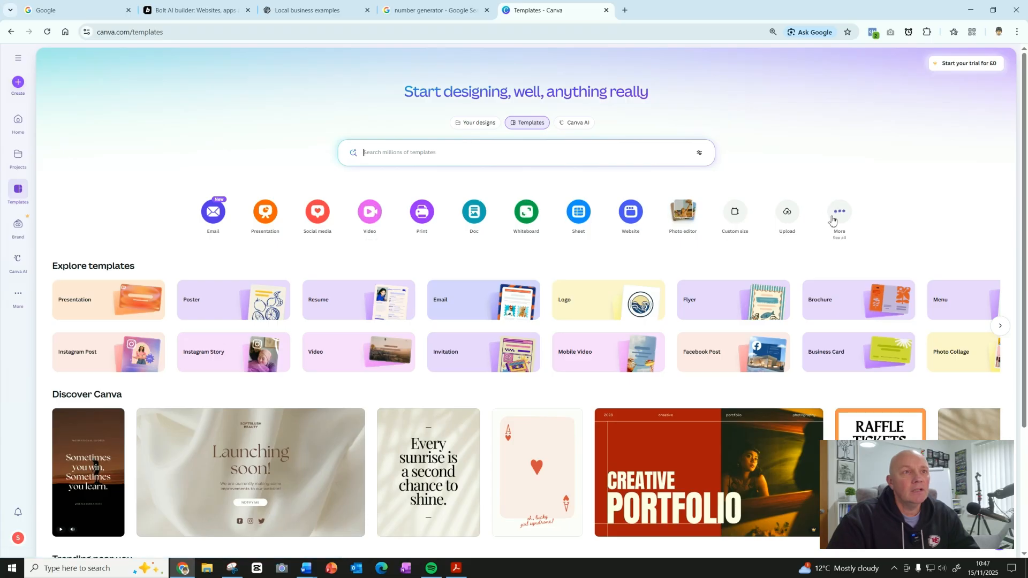
left_click(600, 306)
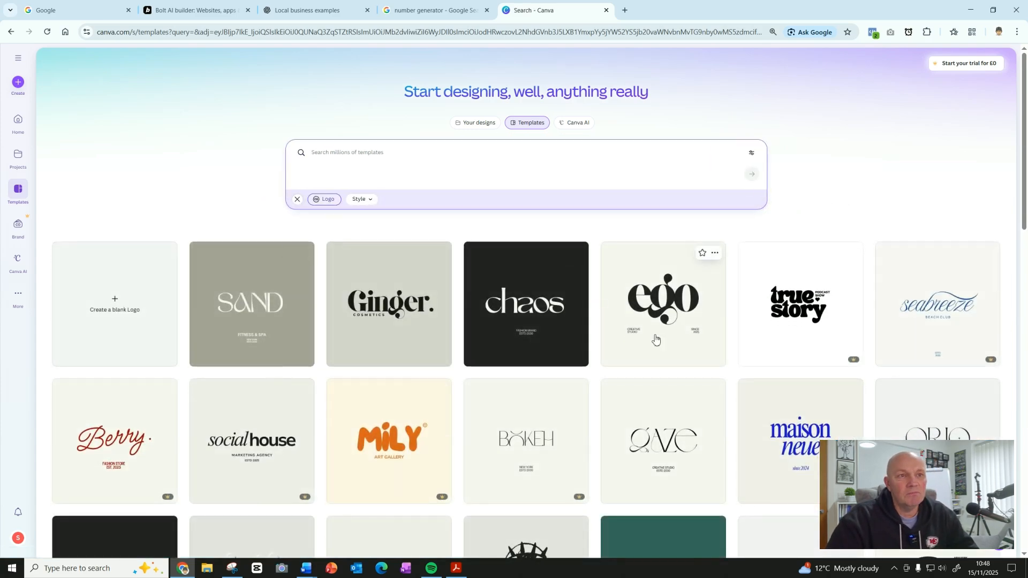
scroll(801, 333, "down", 5)
scroll(801, 333, "down", 5)
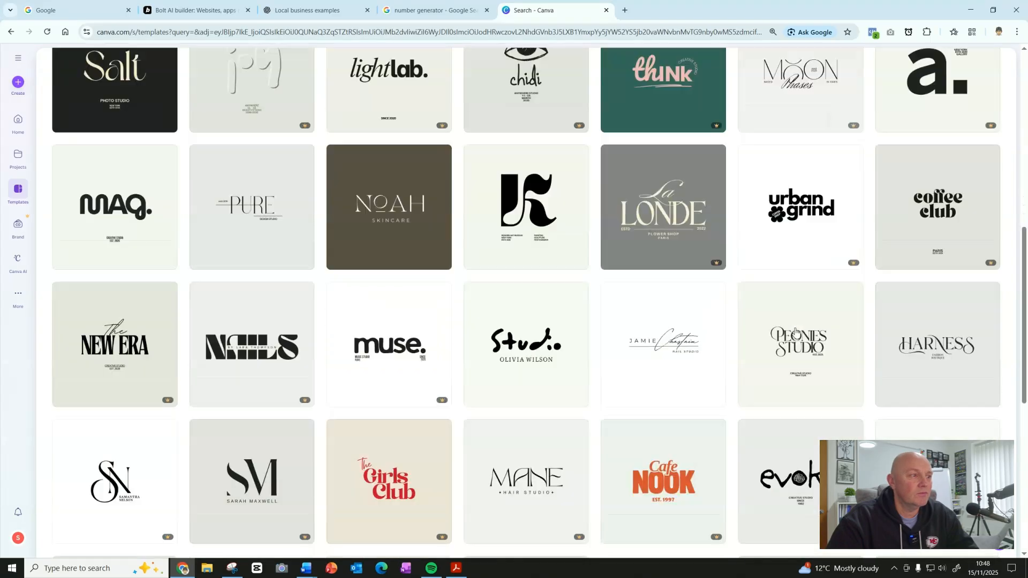
scroll(520, 351, "down", 5)
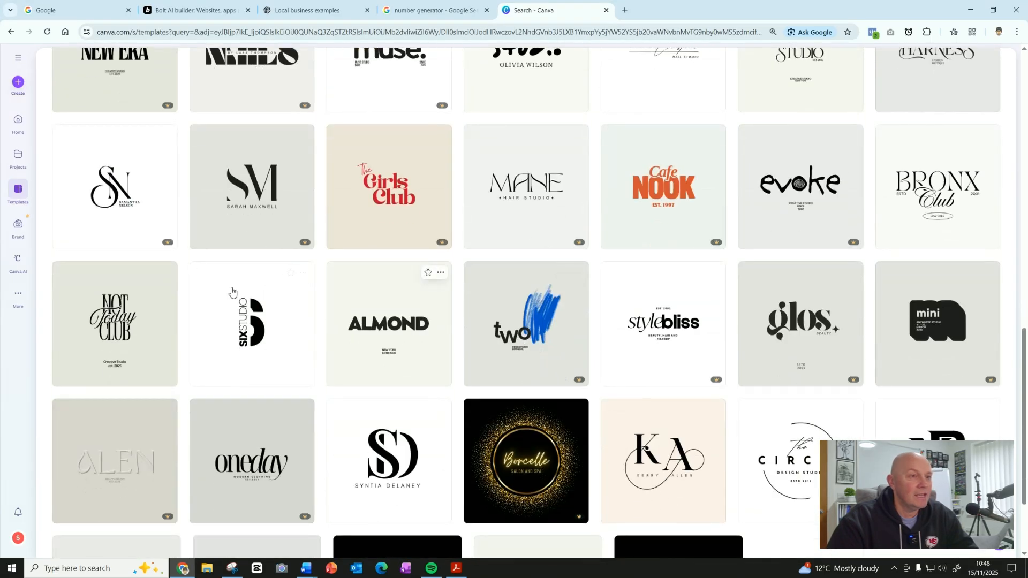
scroll(469, 411, "down", 2)
scroll(469, 411, "down", 5)
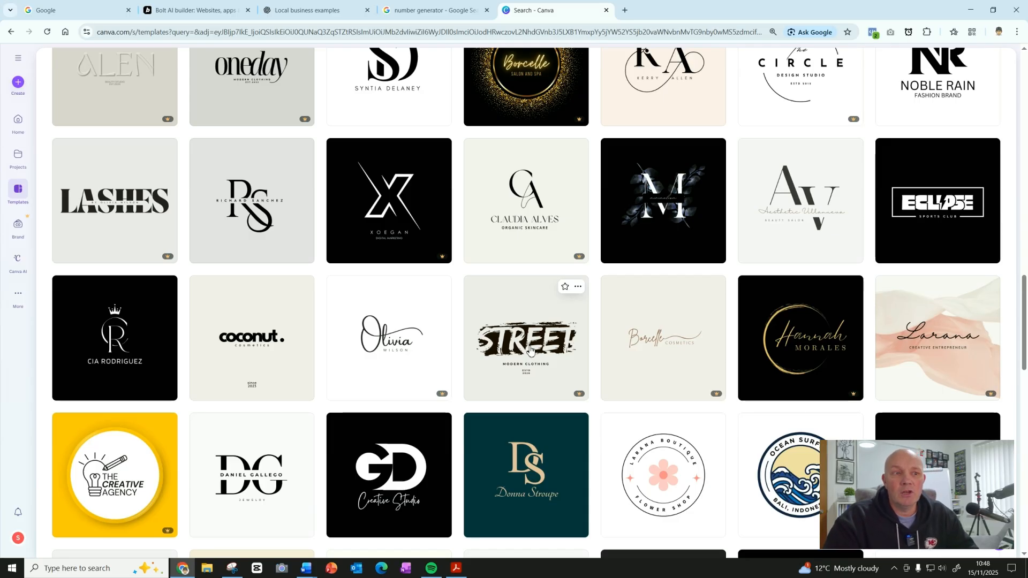
scroll(530, 349, "up", 7)
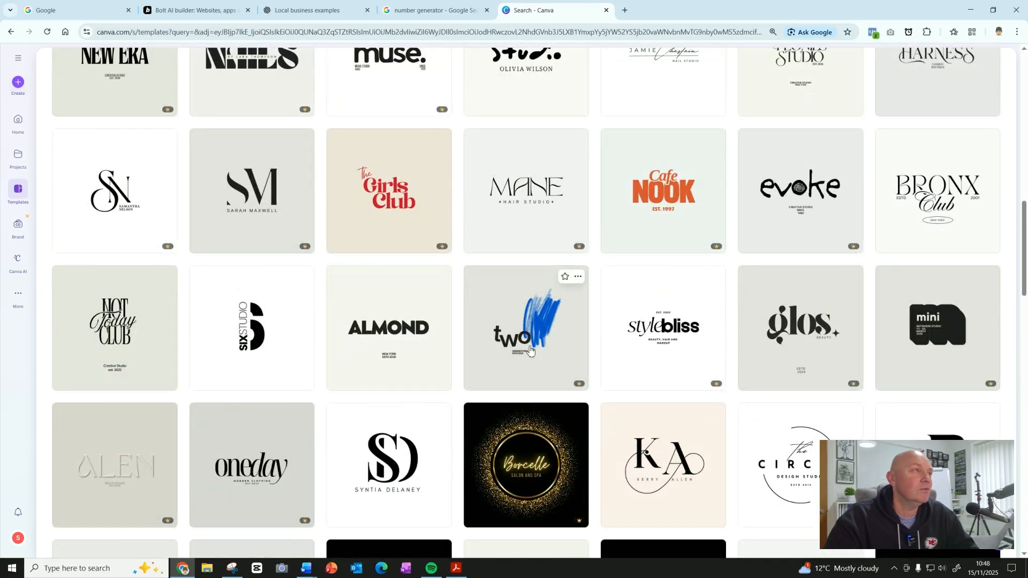
scroll(530, 349, "up", 3)
scroll(530, 349, "up", 9)
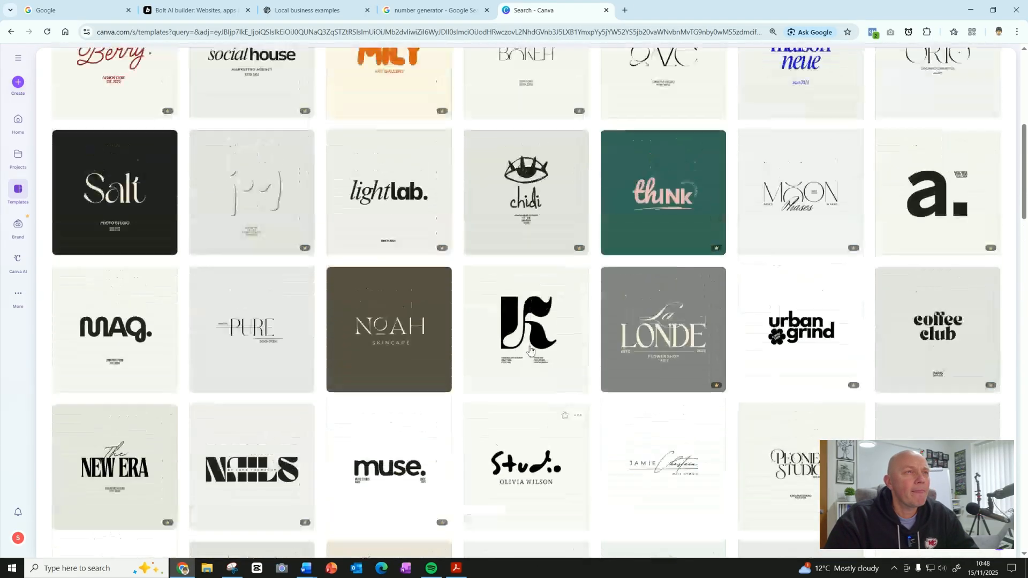
scroll(530, 348, "up", 5)
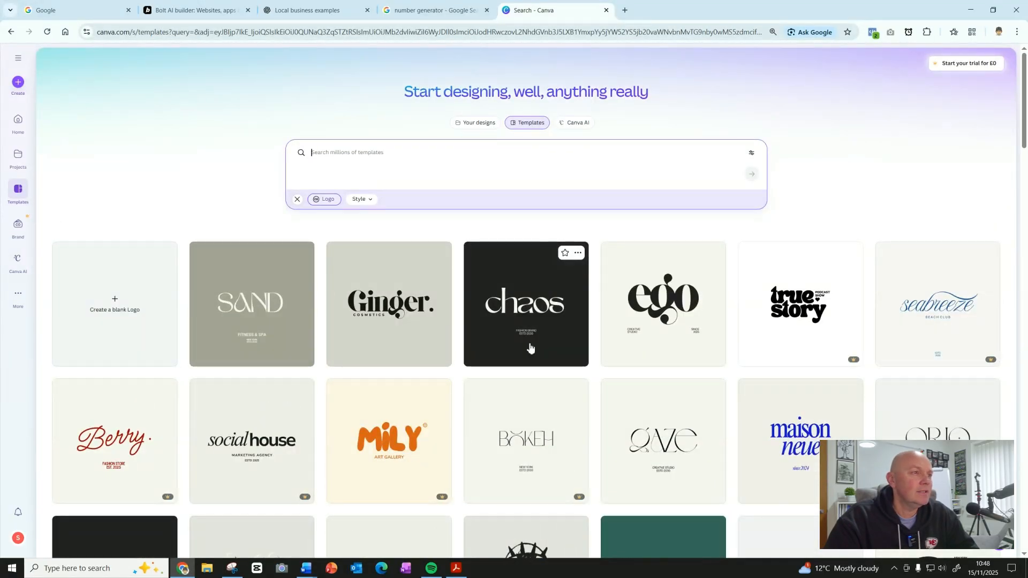
scroll(530, 348, "down", 15)
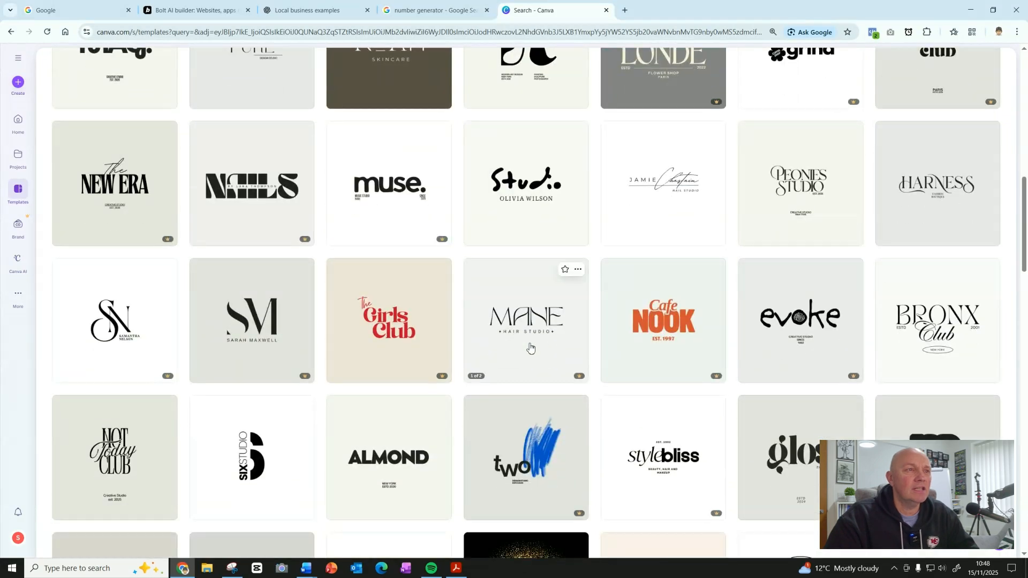
scroll(529, 349, "down", 5)
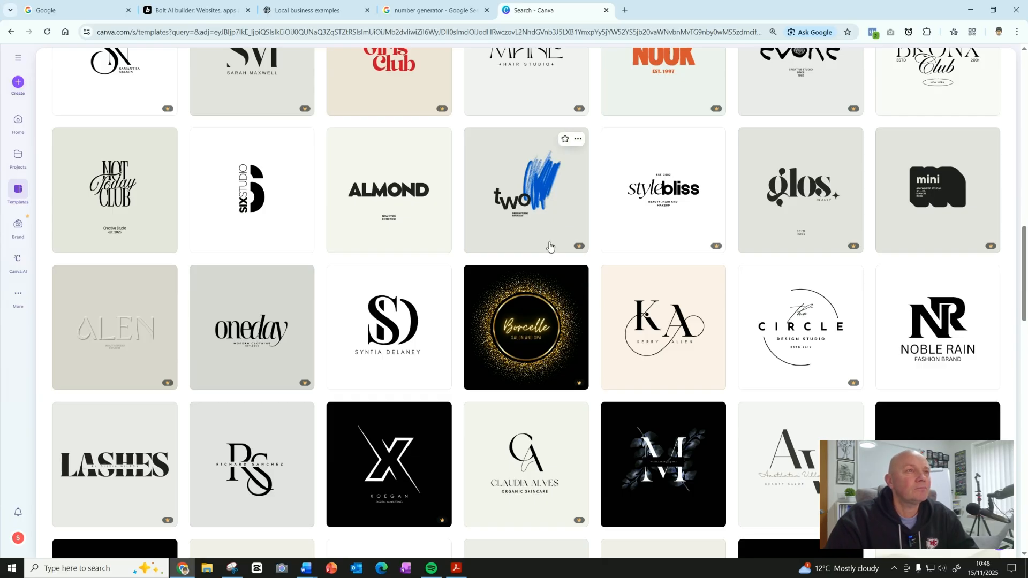
scroll(550, 246, "up", 5)
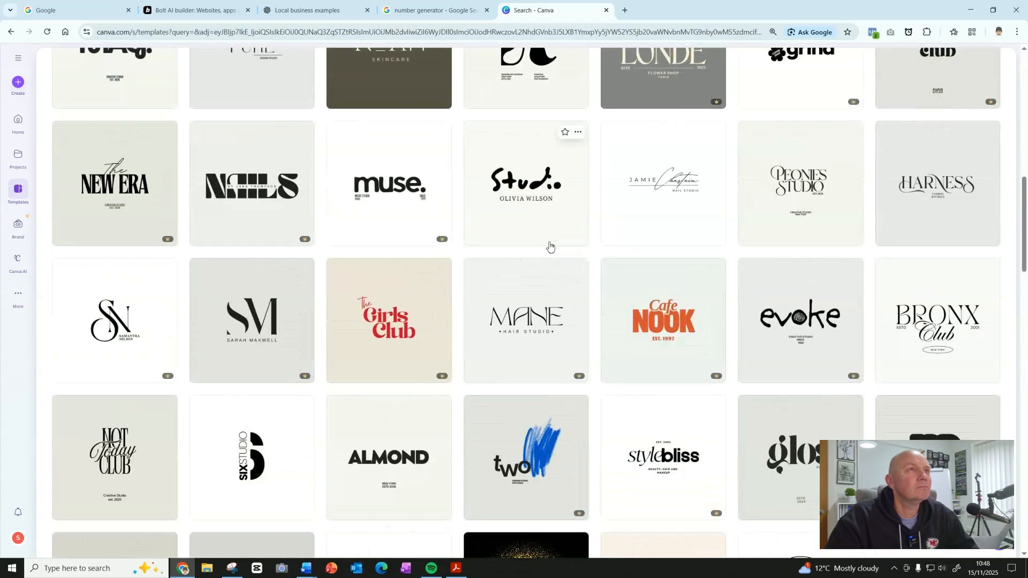
scroll(550, 246, "up", 3)
scroll(549, 246, "down", 15)
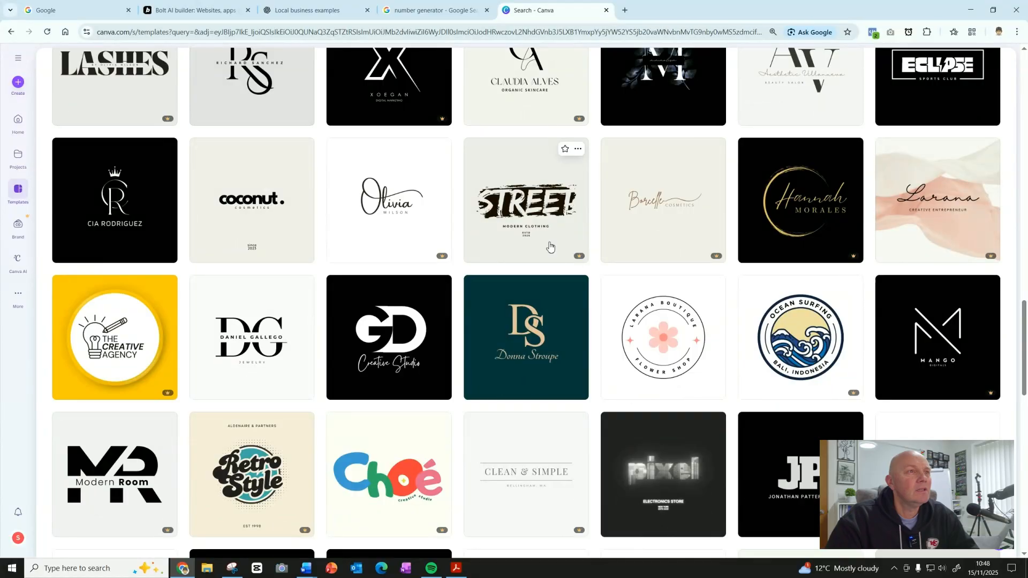
- Open the STREET Modern Clothing logo template, review the Canva Pro monthly free trial up to its payment methods, and close the offer
left_click(530, 203)
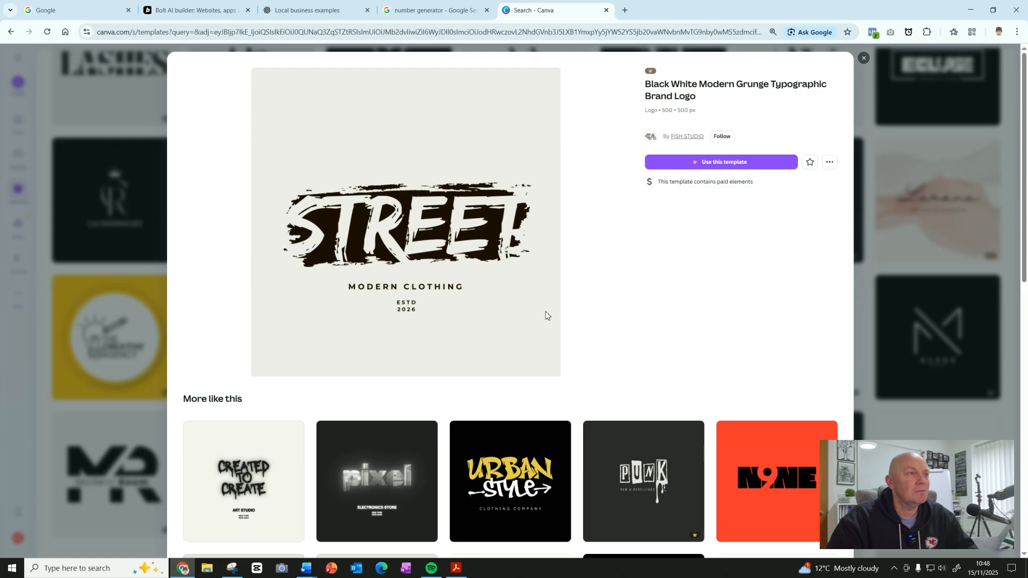
left_click(722, 162)
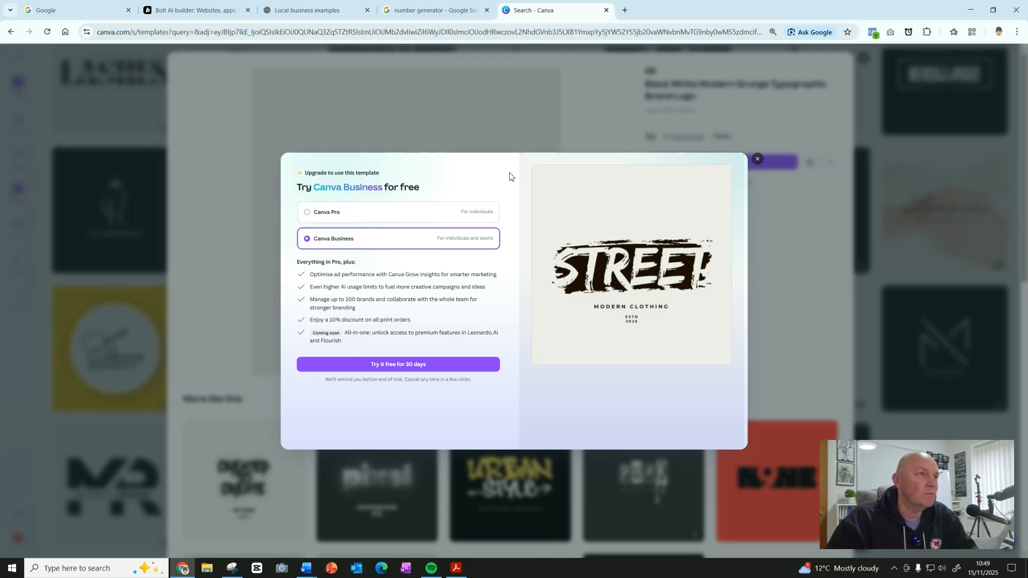
left_click(433, 212)
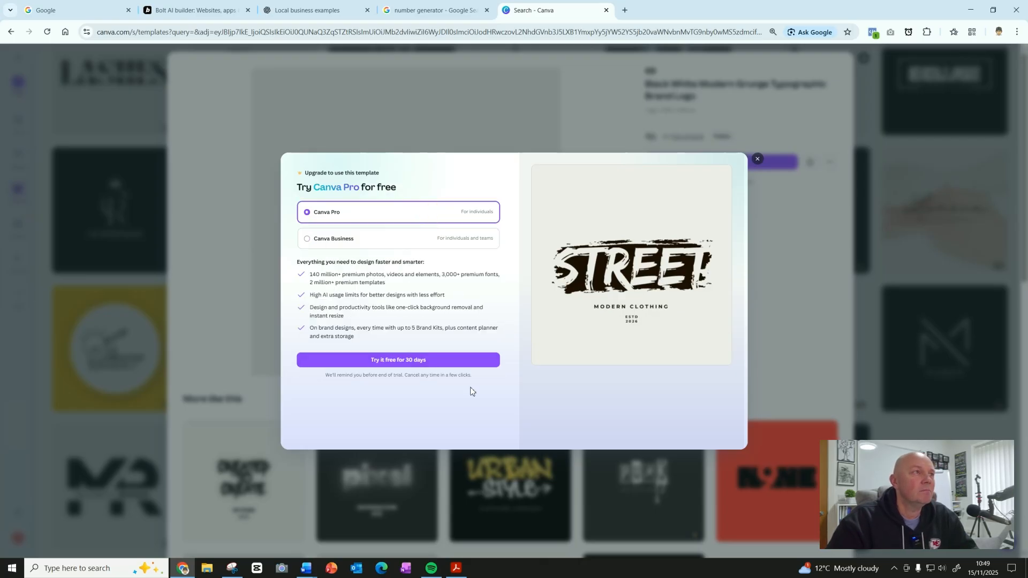
left_click(407, 360)
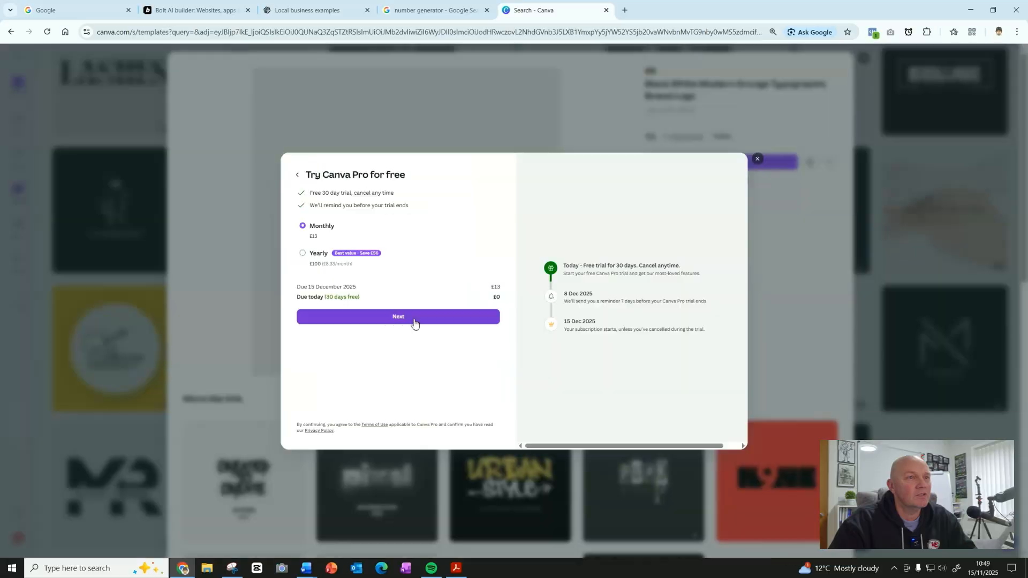
left_click(404, 321)
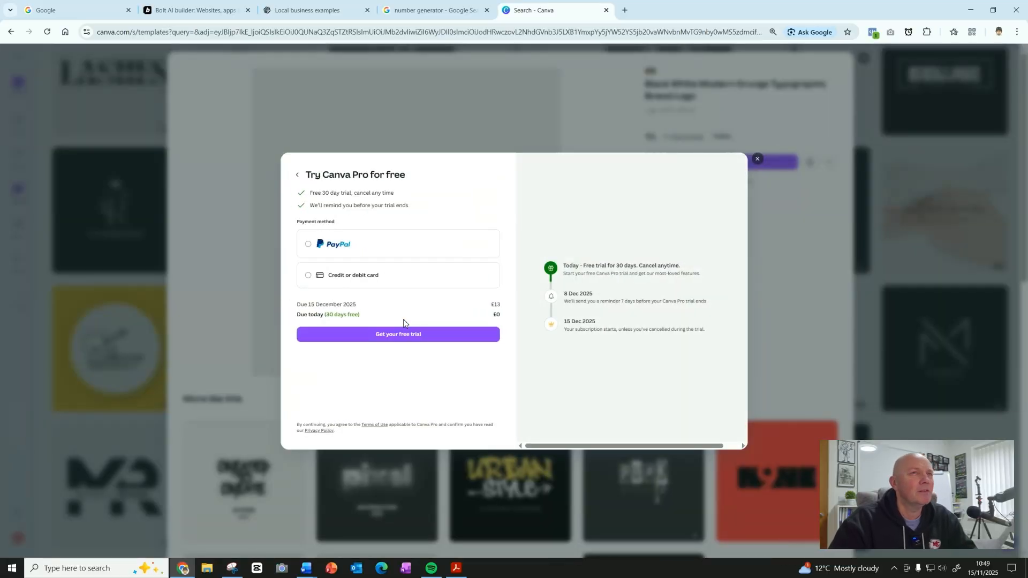
left_click(758, 159)
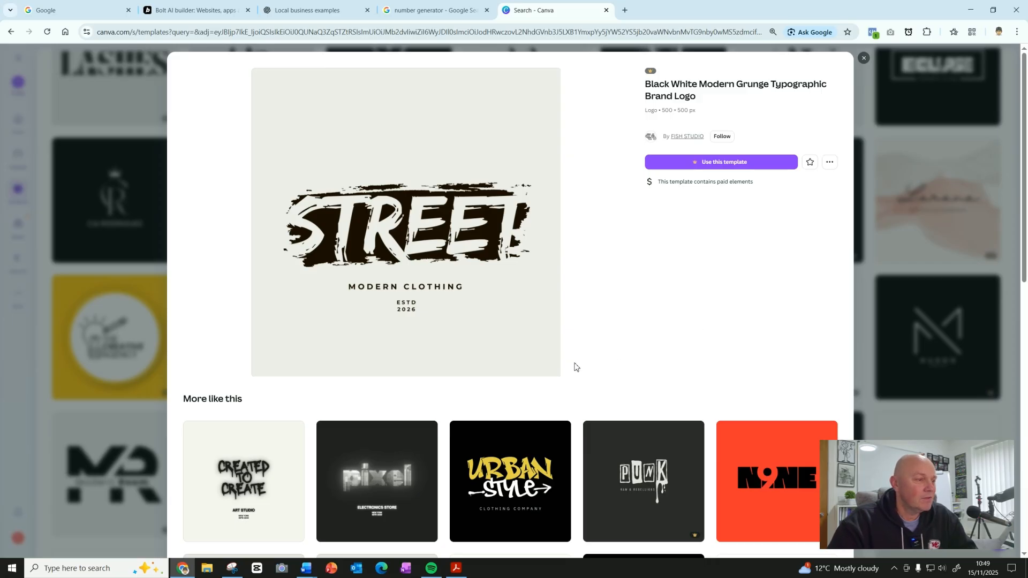
- Capture the STREET logo graphic from the template preview with Snipping Tool and copy the snip
left_click(232, 568)
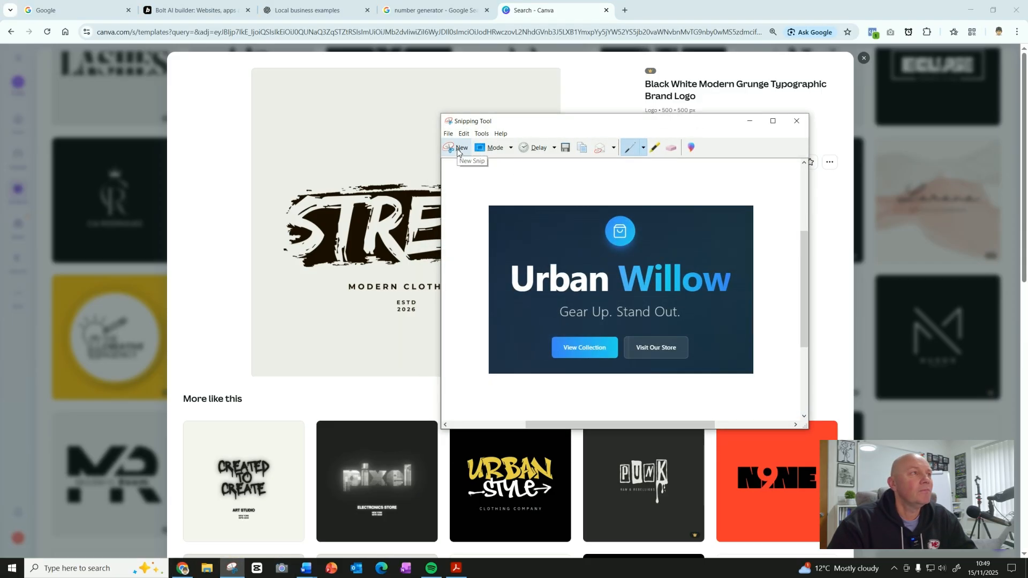
left_click(457, 149)
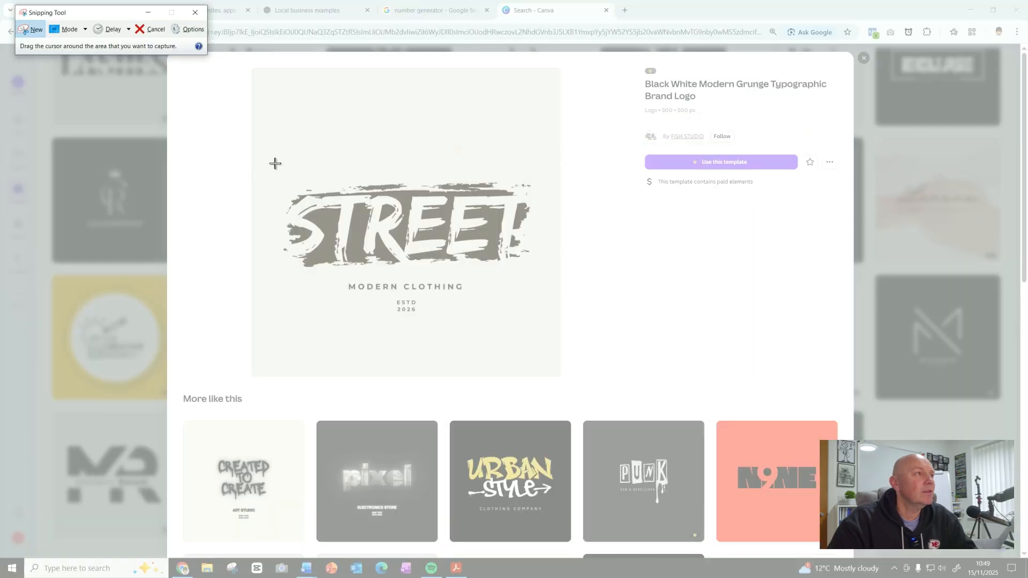
left_click_drag(274, 162, 540, 277)
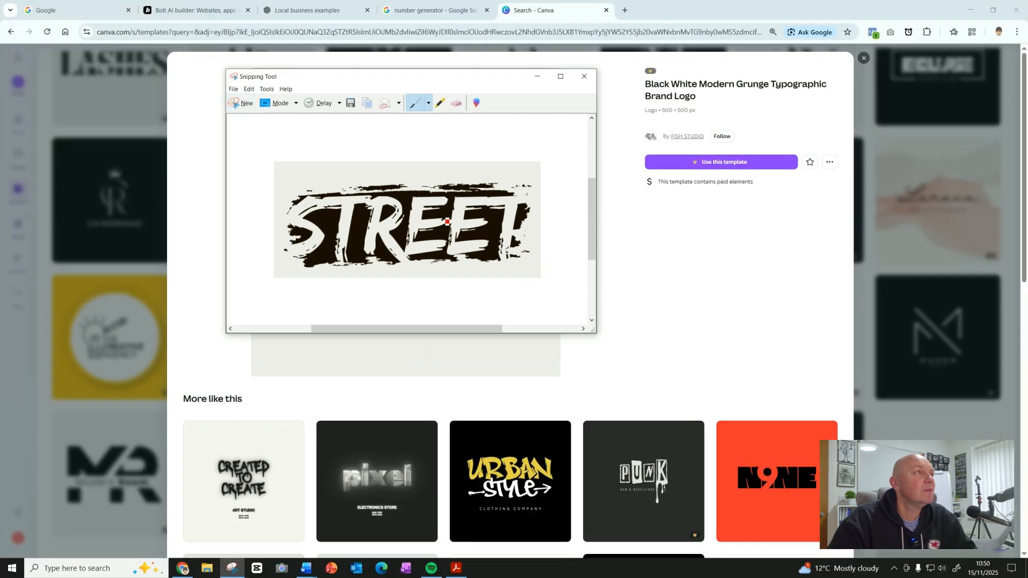
left_click(249, 89)
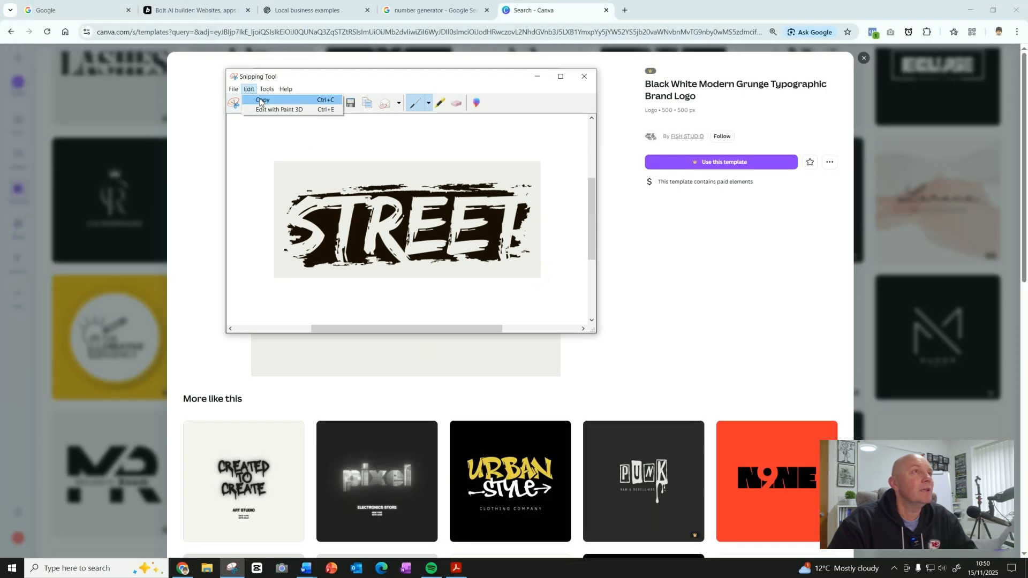
left_click(259, 102)
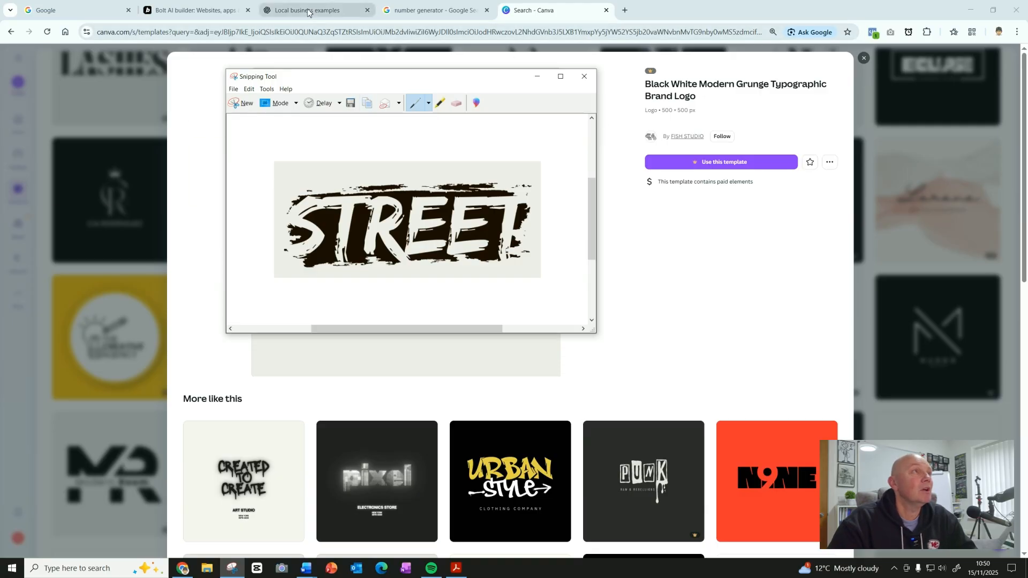
- Open the Urban Style graffiti logo template, capture its artwork including the CLOTHING COMPANY line with Snipping Tool, and copy the snip
left_click(517, 486)
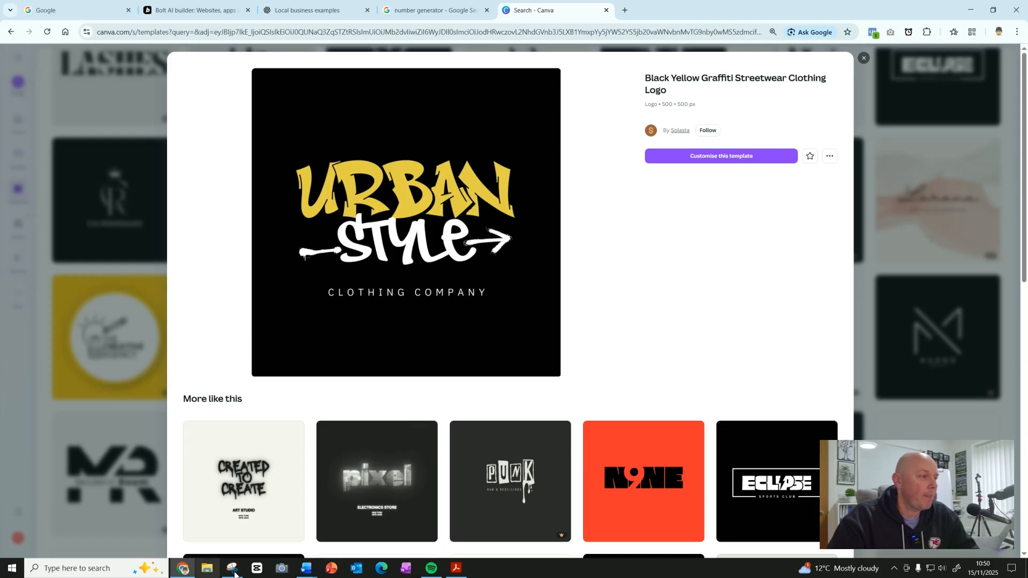
left_click(233, 569)
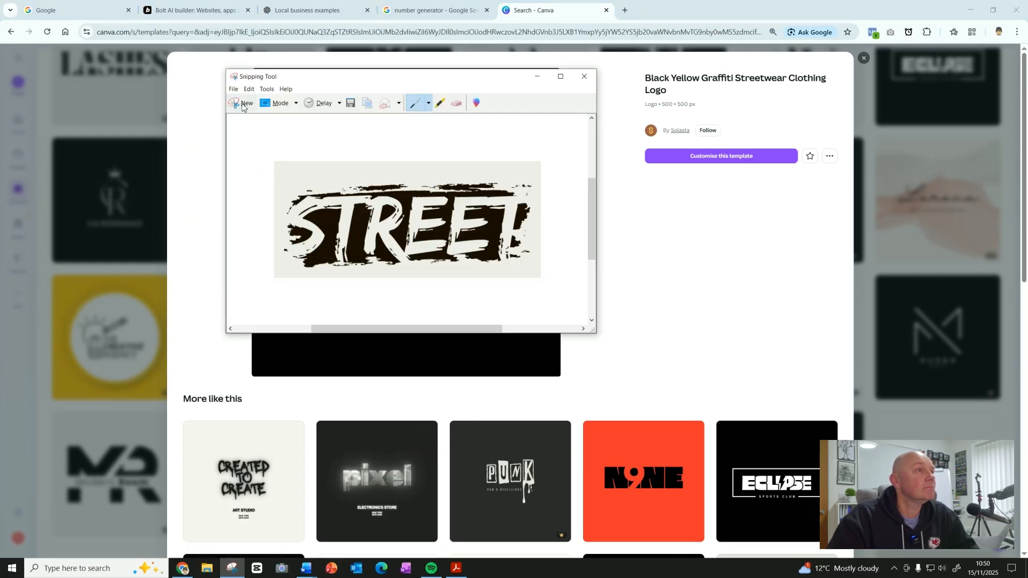
left_click(244, 104)
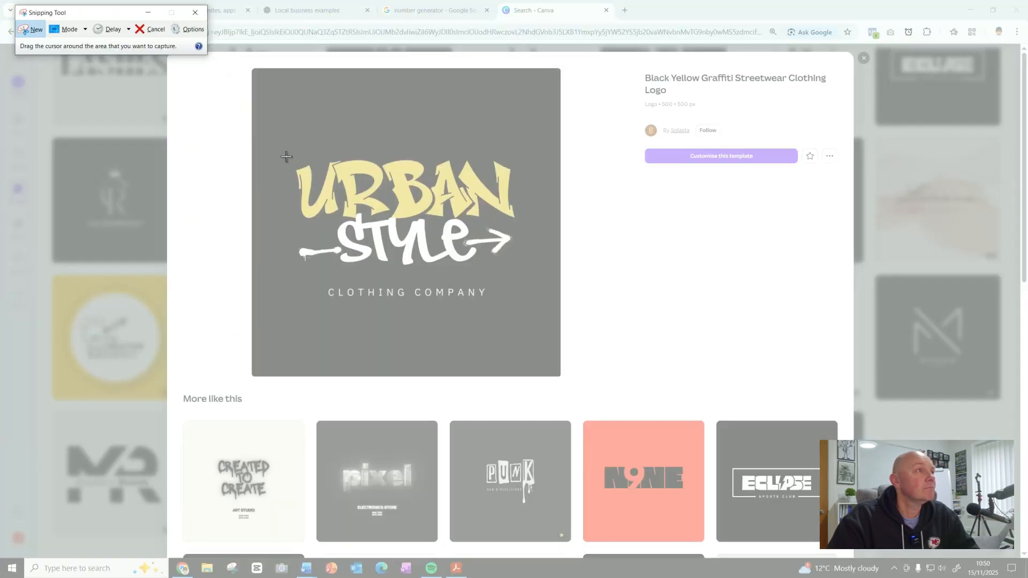
mouse_move(285, 155)
left_mouse_down()
mouse_move(305, 263)
mouse_move(428, 315)
mouse_move(529, 308)
left_mouse_up()
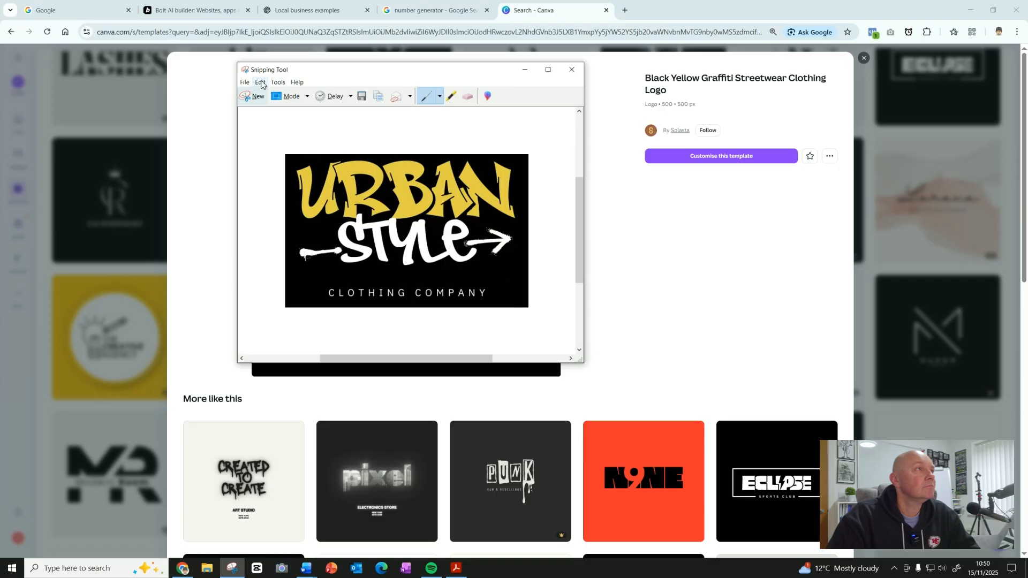
left_click(261, 83)
left_click(271, 93)
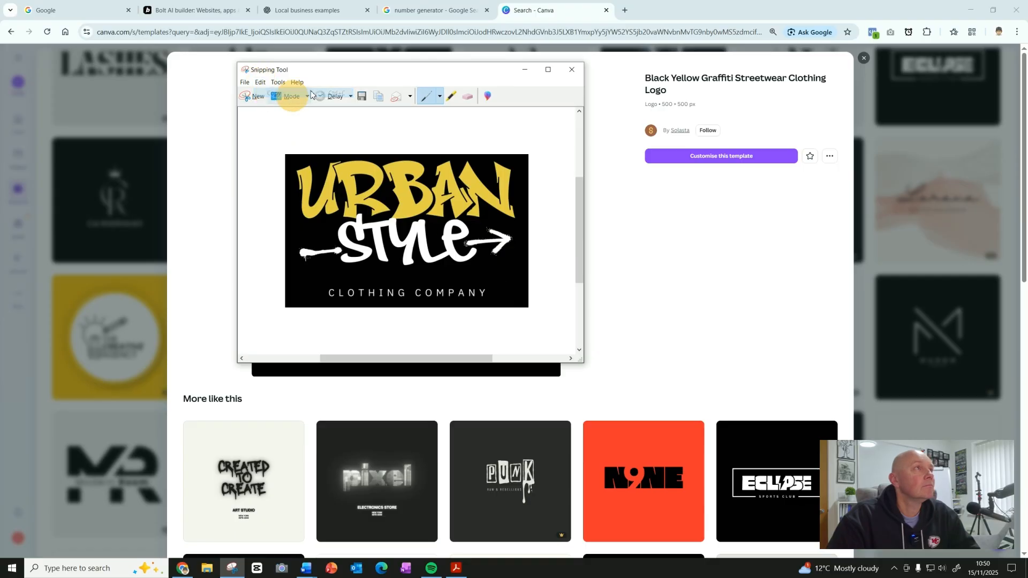
- Switch to the ChatGPT conversation and compare the generated Urban Willow logos, examining the baseball cap's position in the latest version
left_click(310, 12)
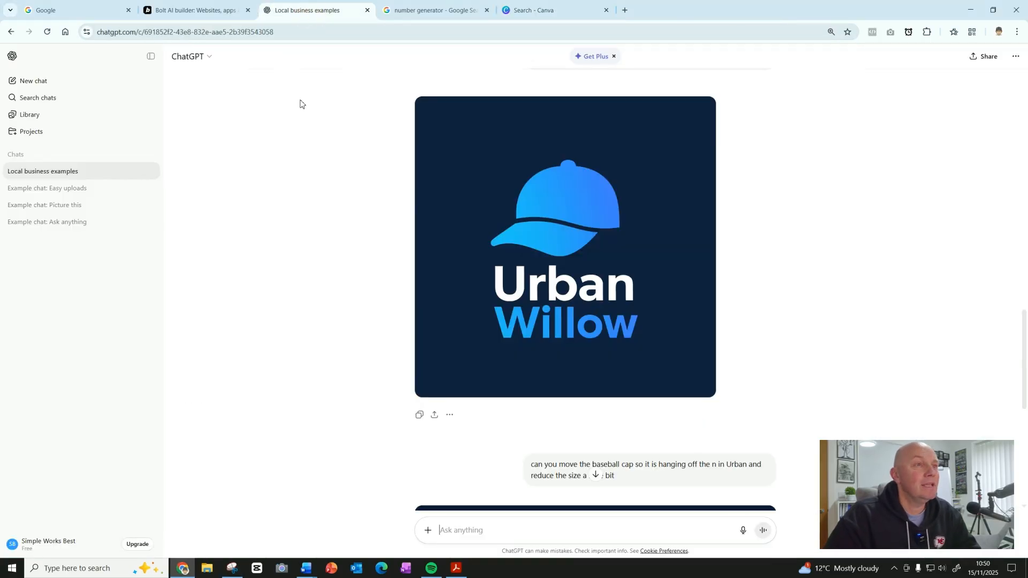
scroll(299, 353, "down", 6)
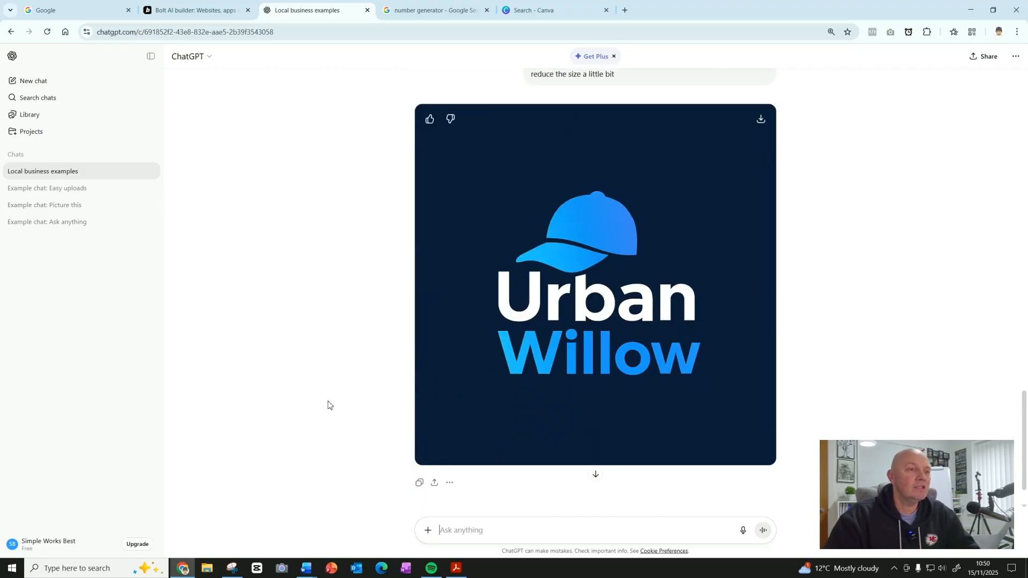
scroll(319, 401, "down", 1)
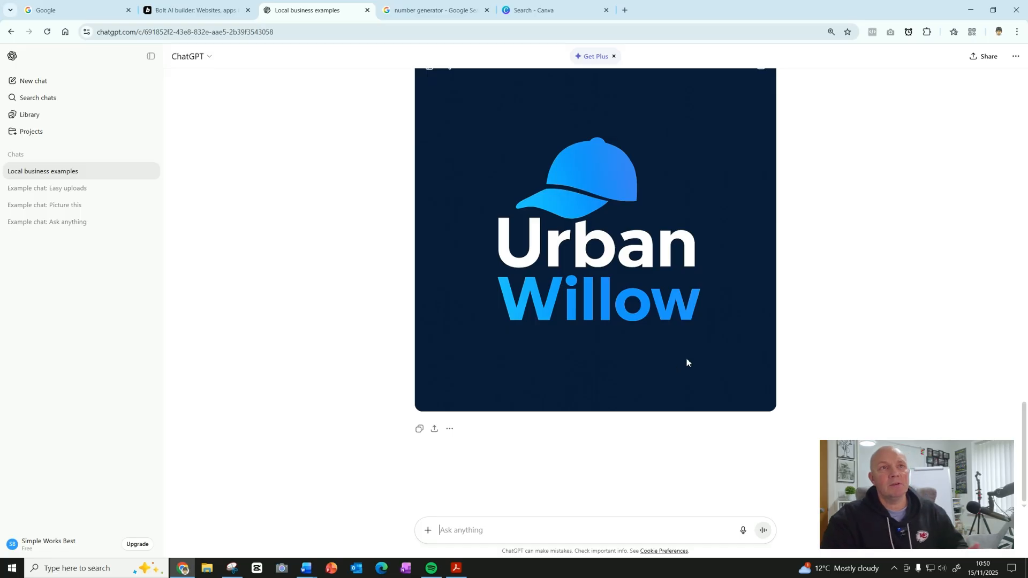
scroll(840, 345, "up", 2)
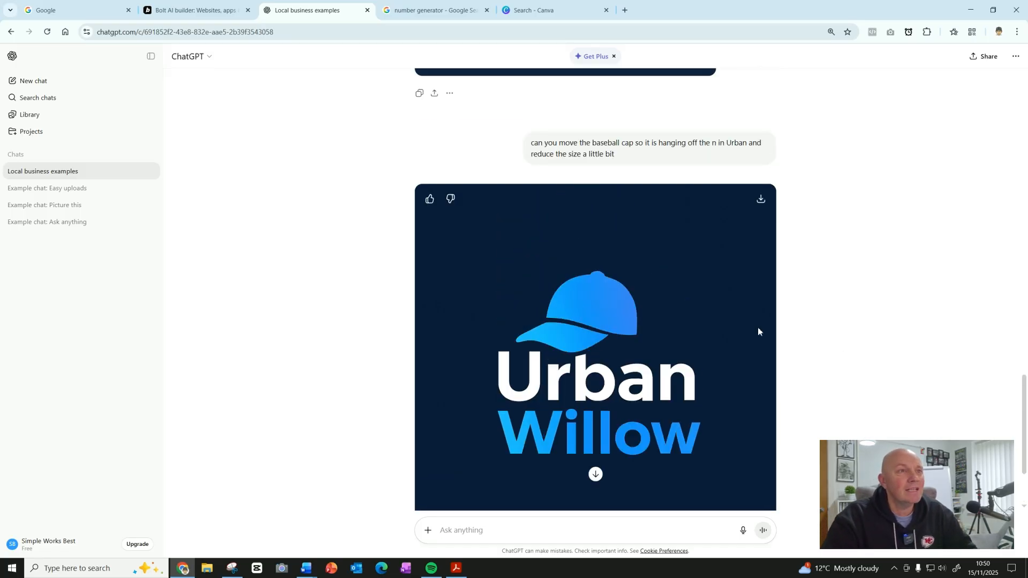
scroll(756, 326, "up", 7)
scroll(758, 331, "down", 5)
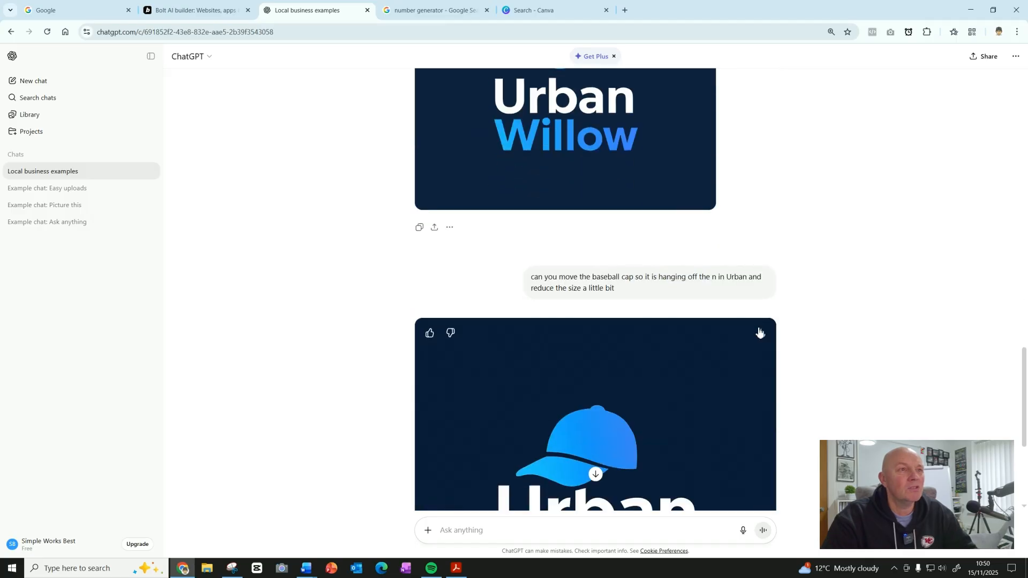
scroll(759, 332, "down", 2)
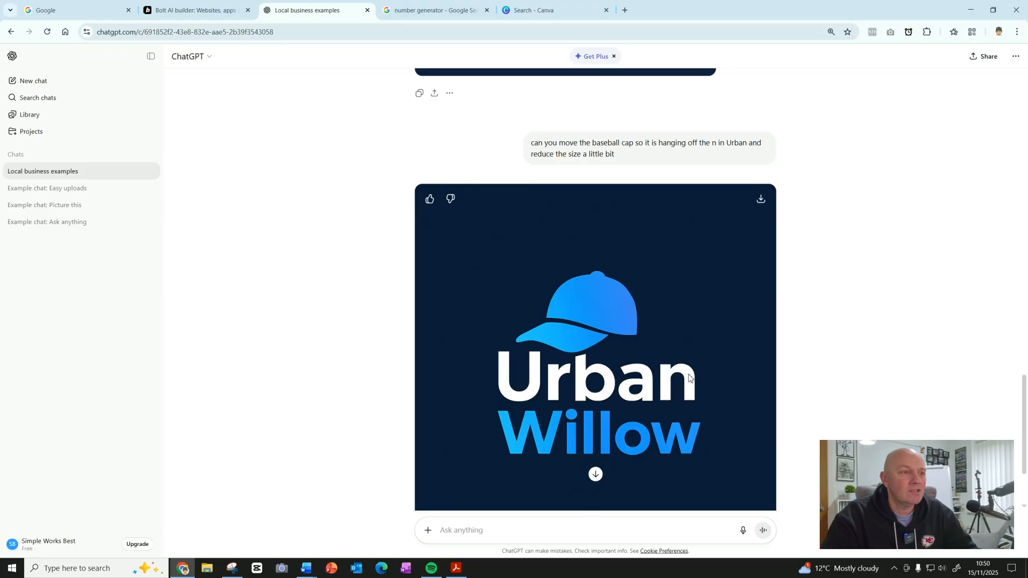
scroll(682, 381, "down", 2)
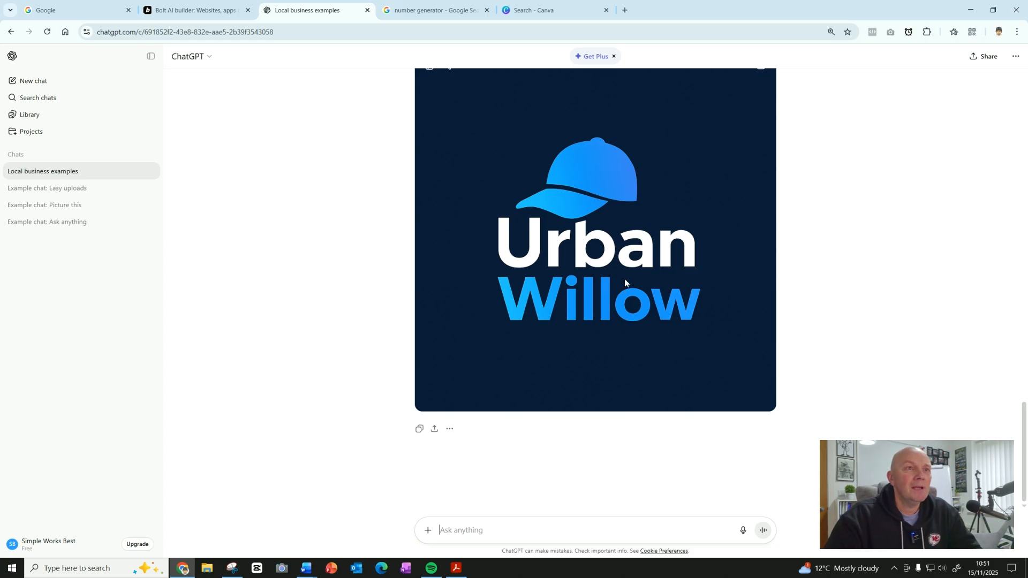
- Copy the latest Urban Willow logo image from its enlarged view and return to the conversation
right_click(631, 226)
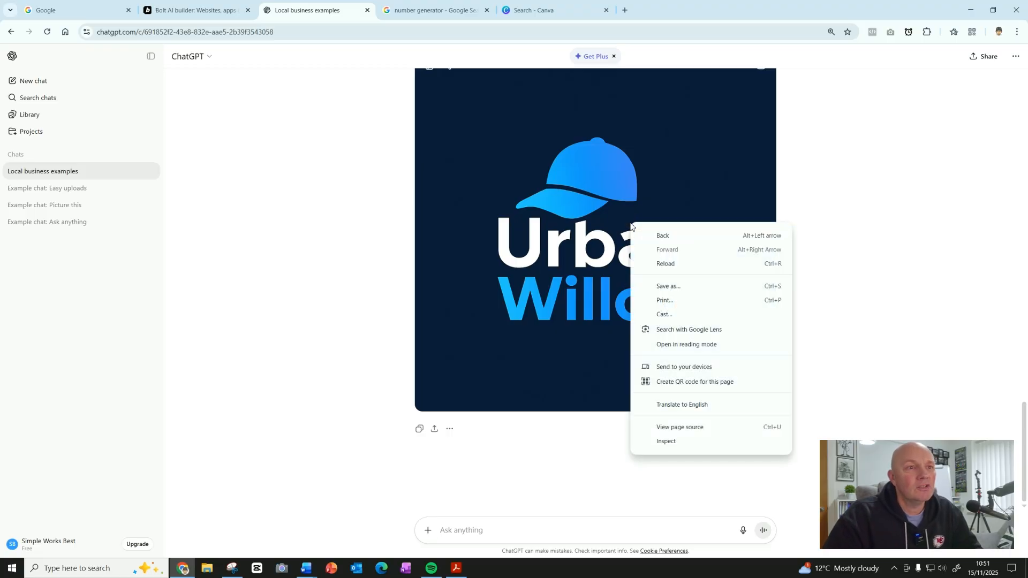
left_click(605, 216)
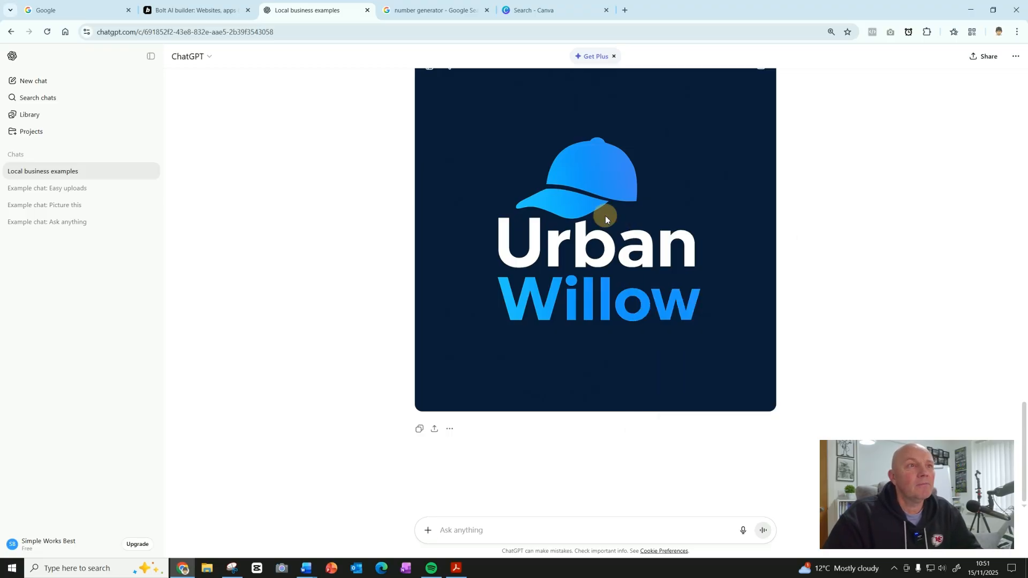
left_click(605, 216)
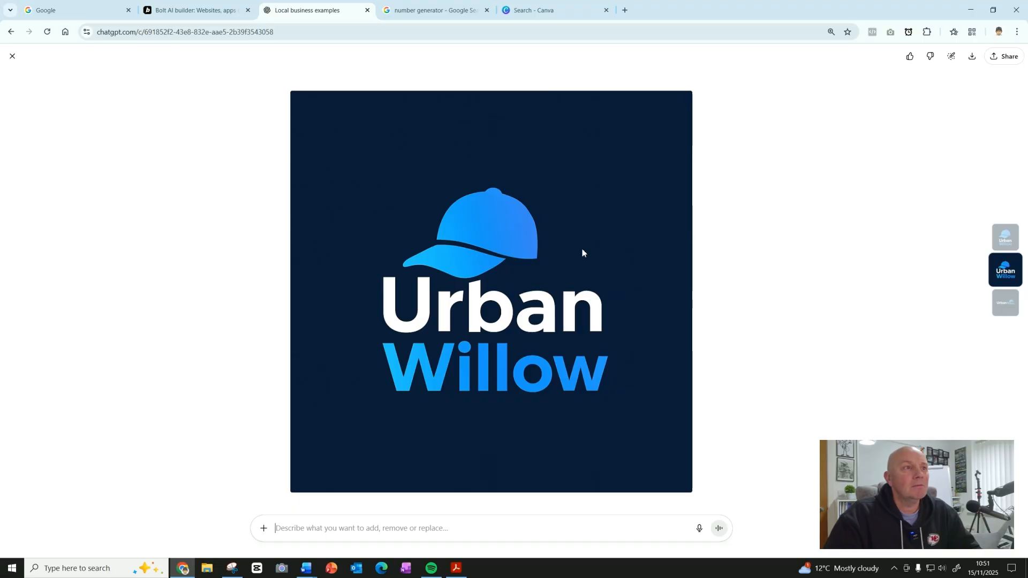
right_click(495, 247)
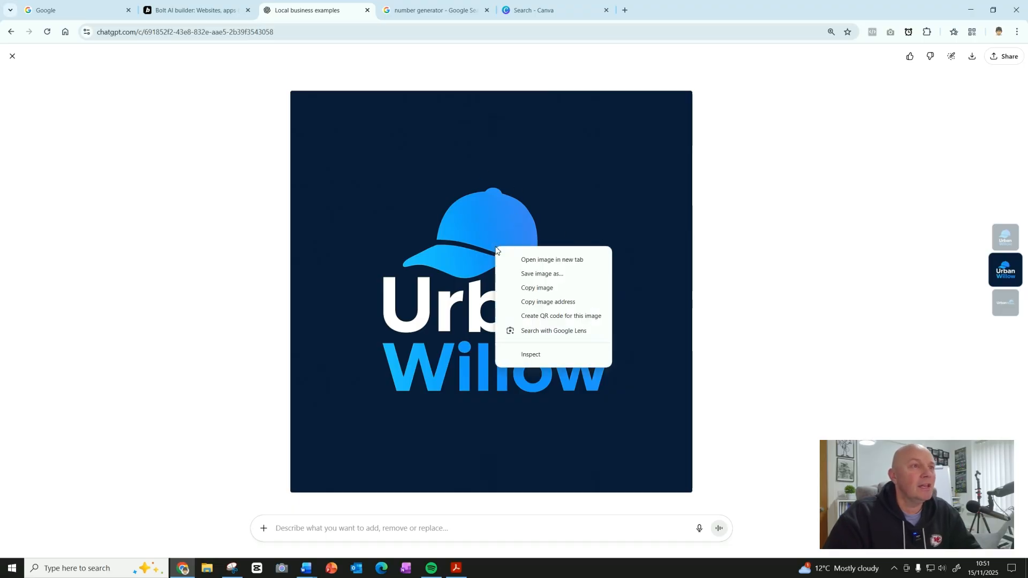
left_click(546, 292)
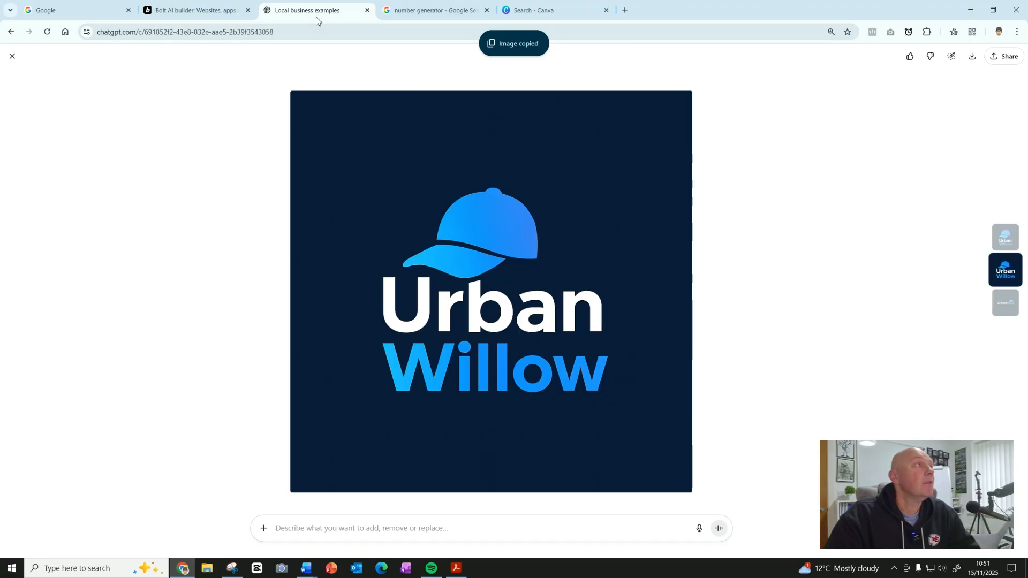
left_click(12, 56)
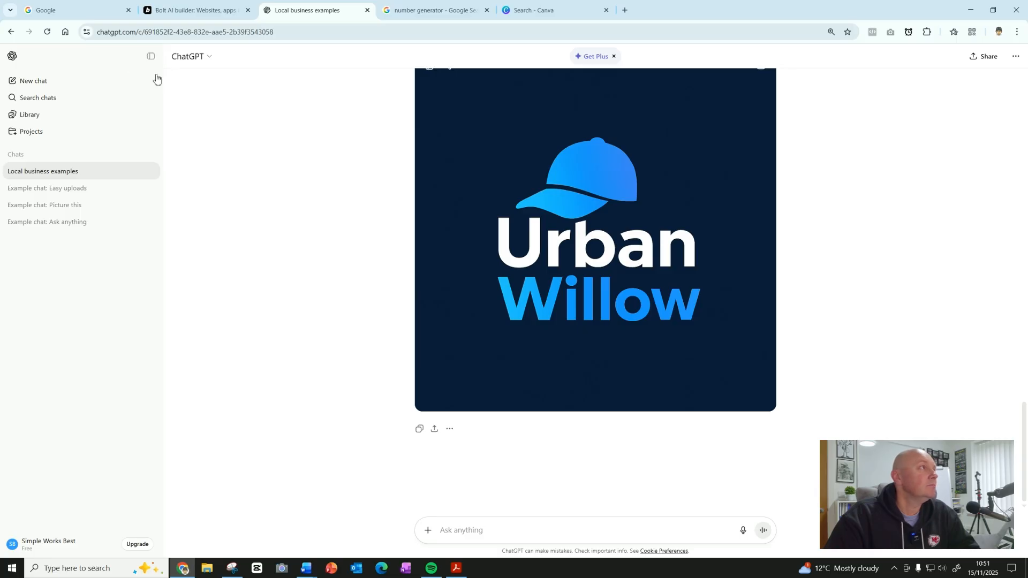
- Start a new chat with the copied logo attached and request "change the attached logo so the baseball cap is hanging off the U in Urban"
left_click(33, 82)
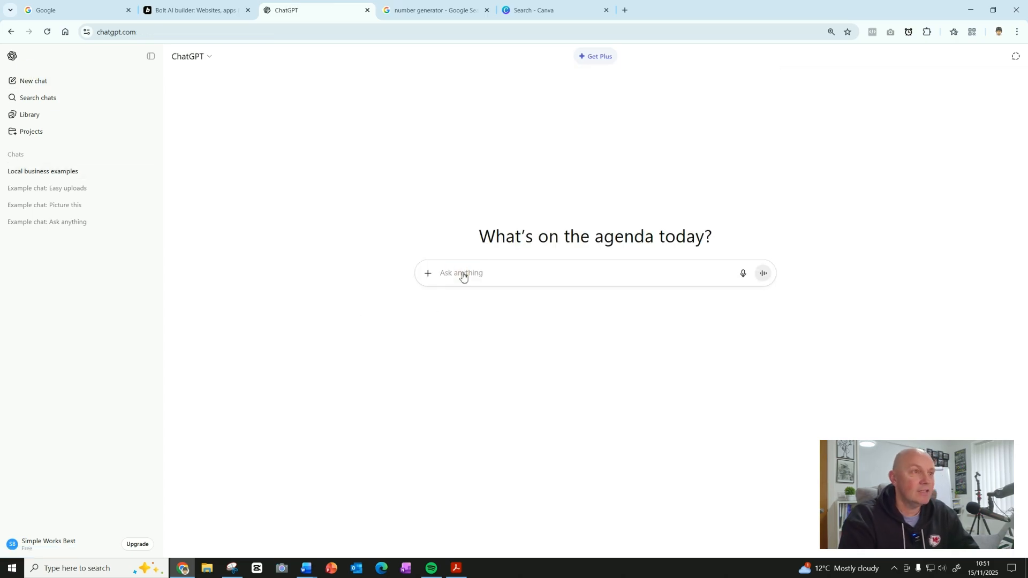
key("ctrl+v")
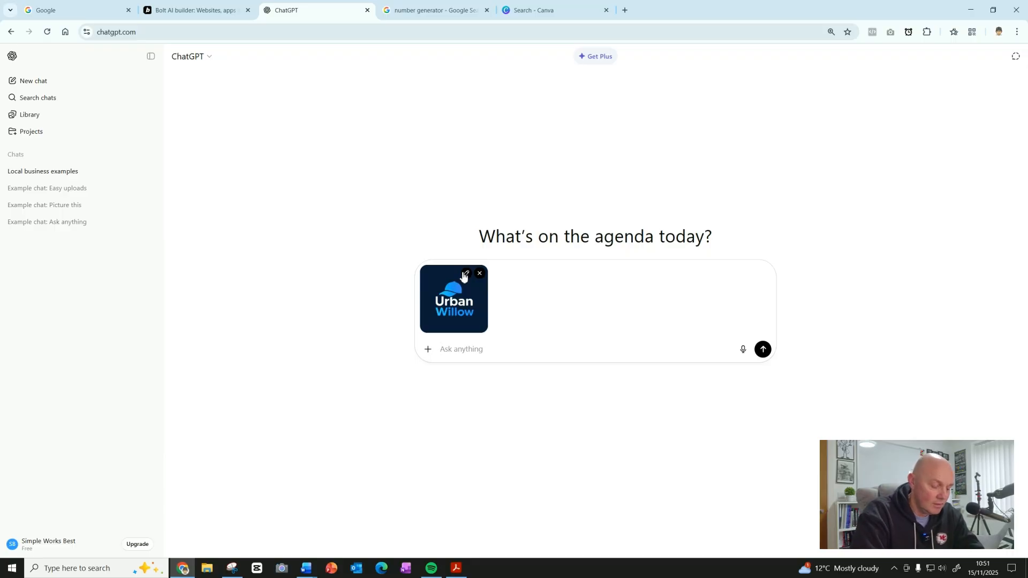
type("c")
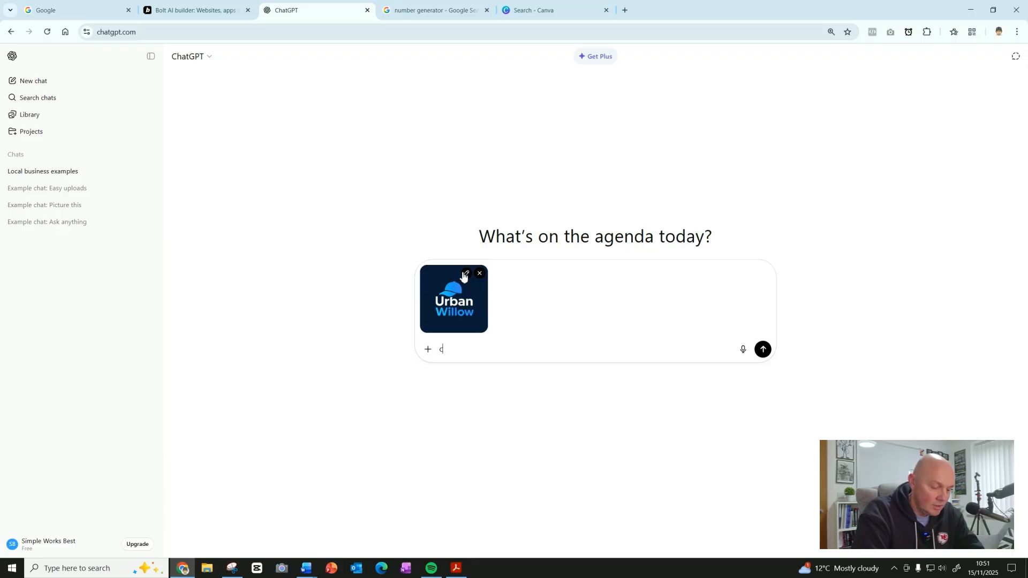
type("hange the ")
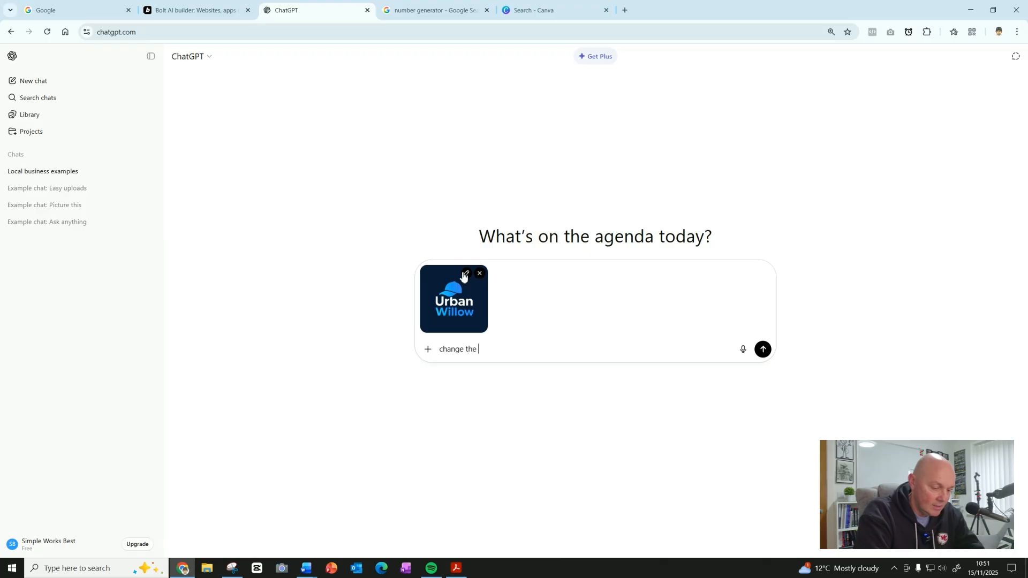
type("attached log")
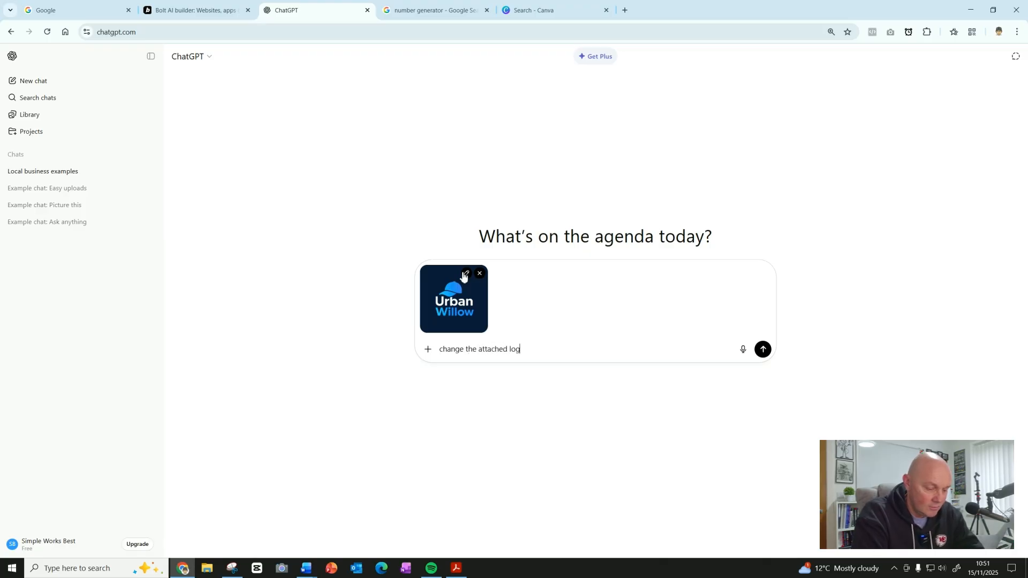
type("o so the ba")
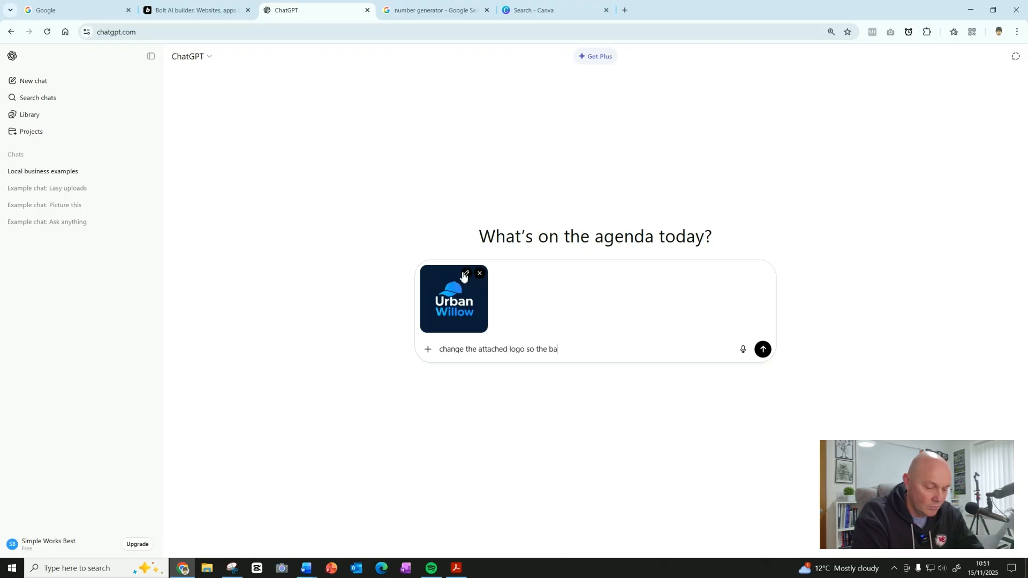
type("seball ca")
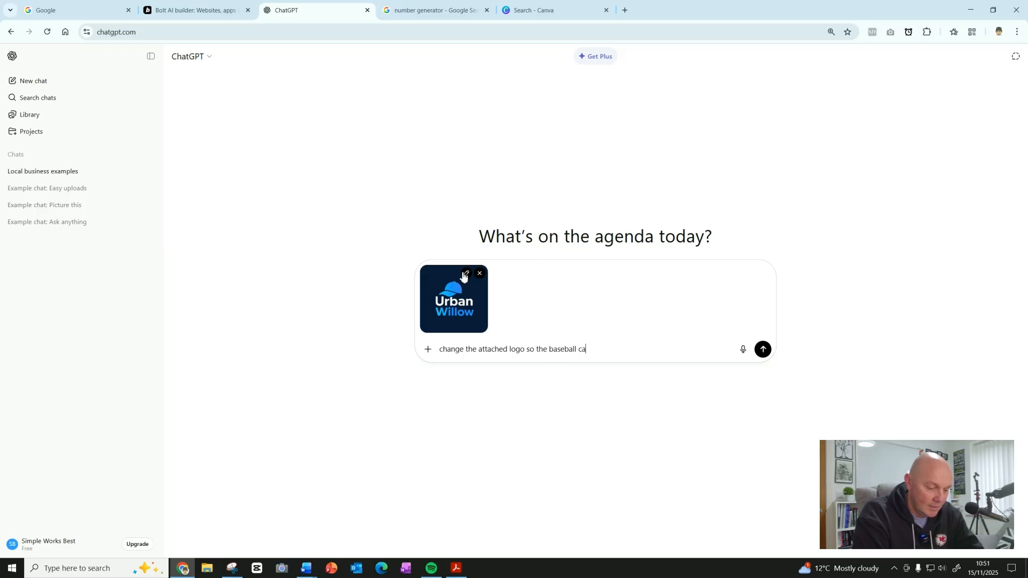
type("p is hangi")
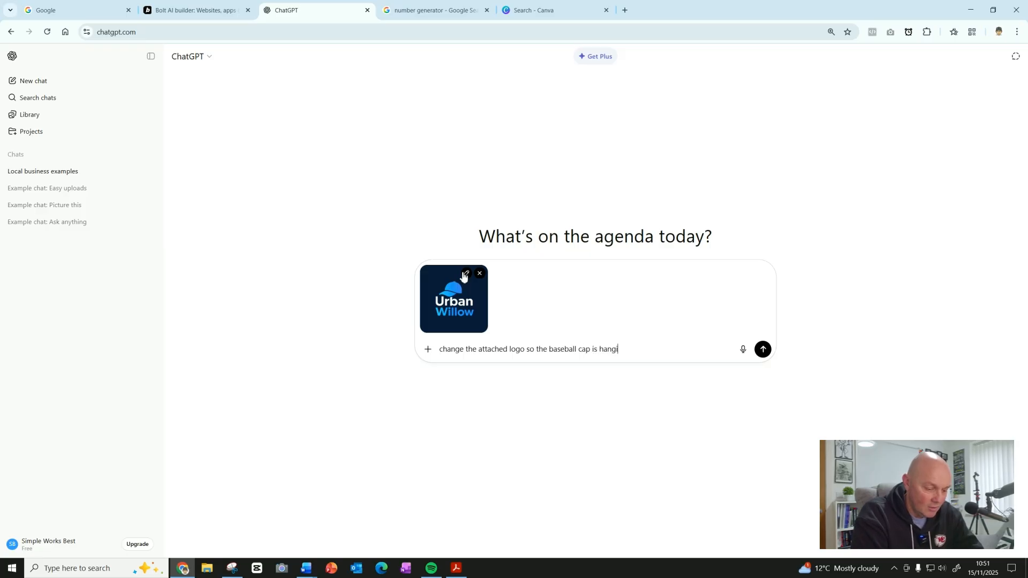
type("ng off")
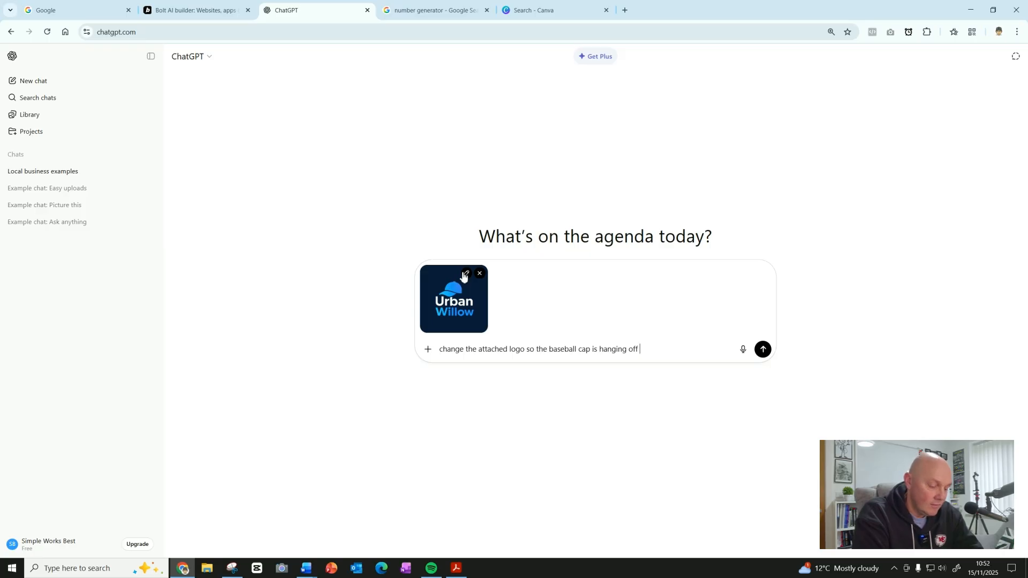
type(" the ")
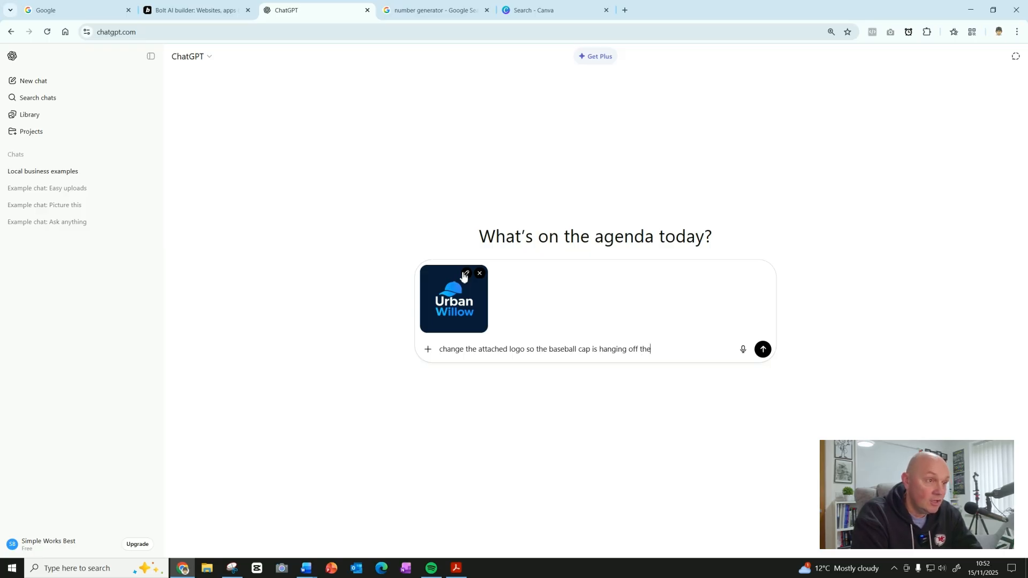
type("U")
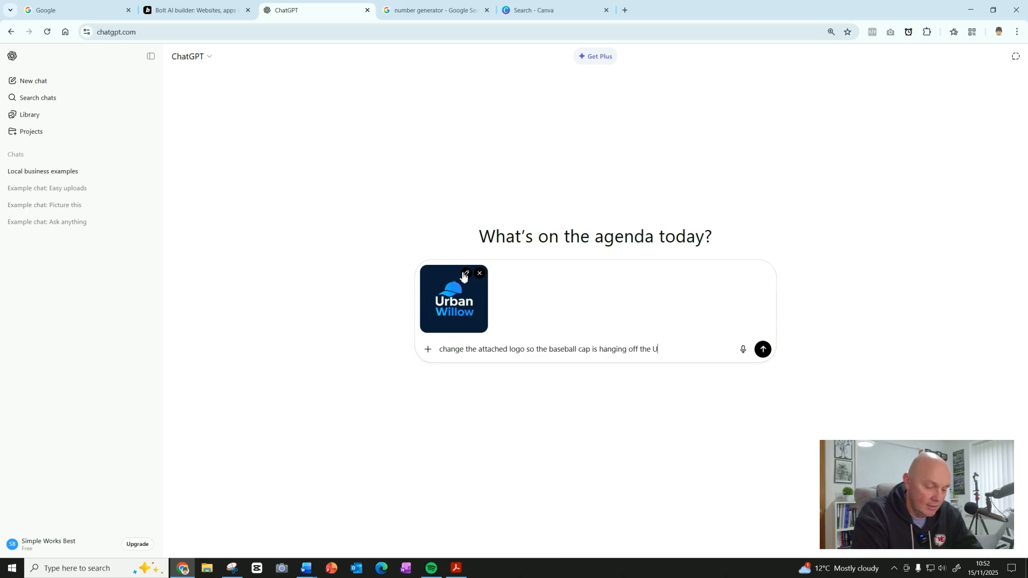
type(" in Urban")
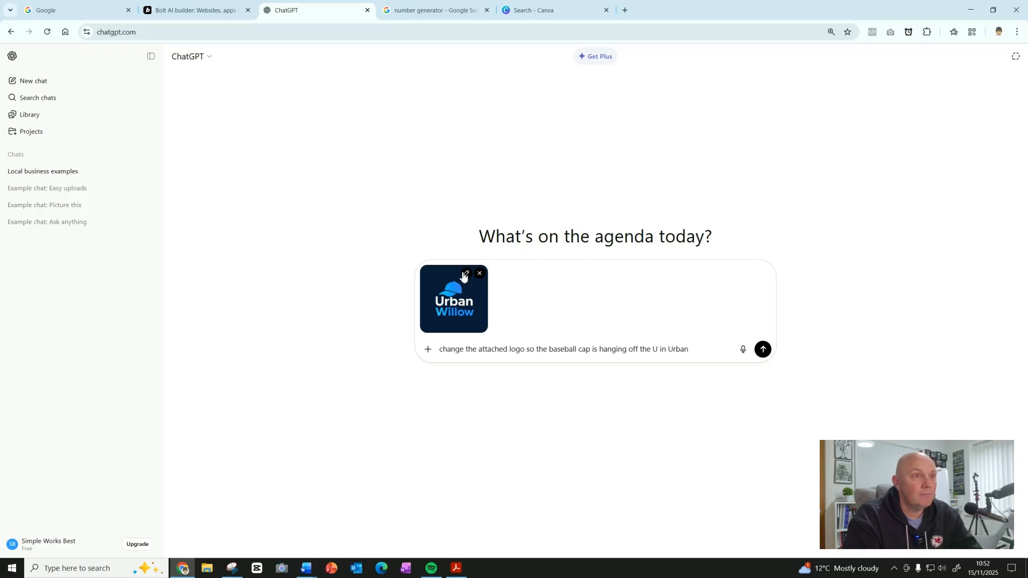
key("Return")
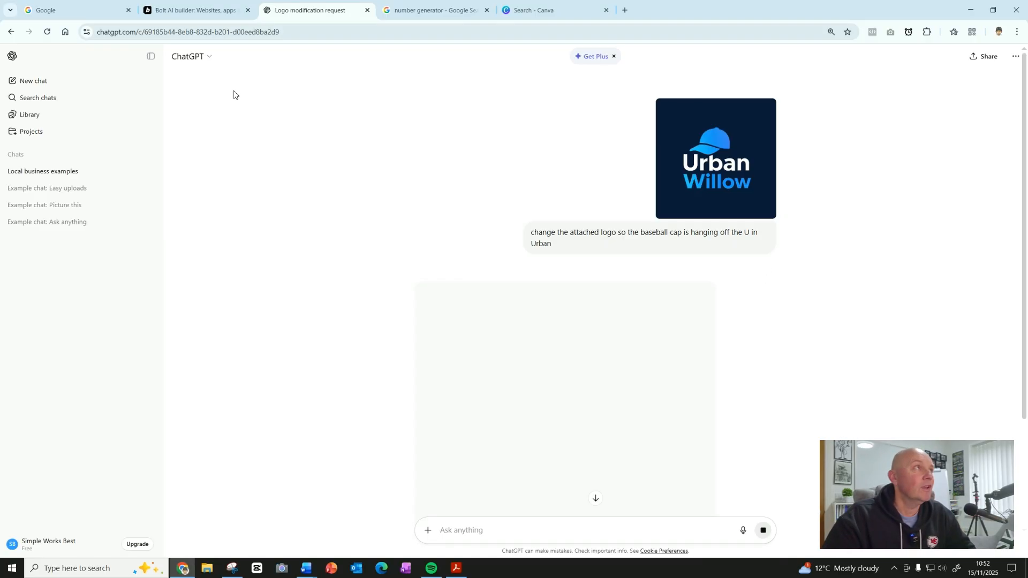
- Switch to the Bolt website preview to examine the Our Collection product images, and check the logo generation back in ChatGPT
left_click(190, 11)
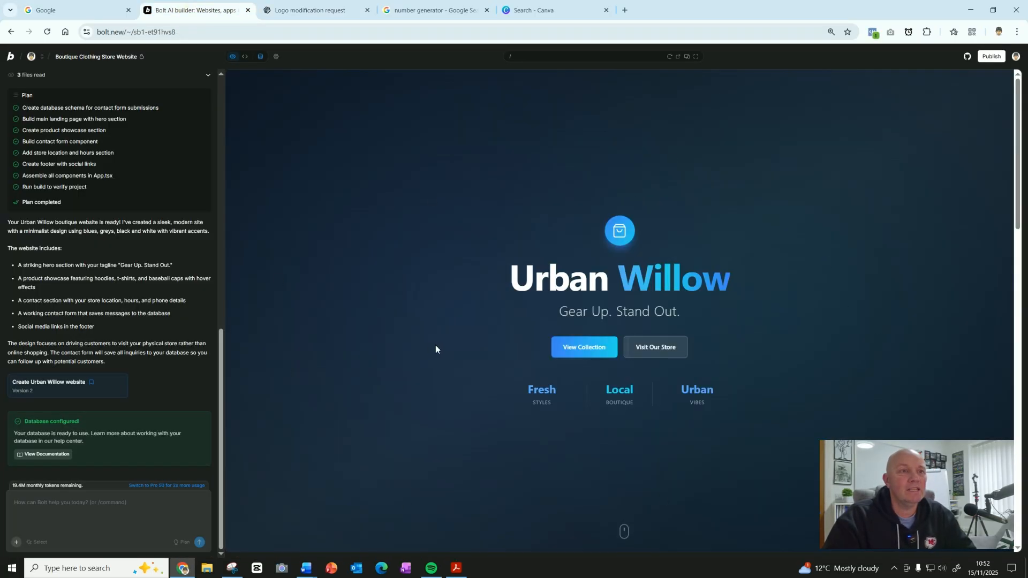
scroll(435, 345, "down", 5)
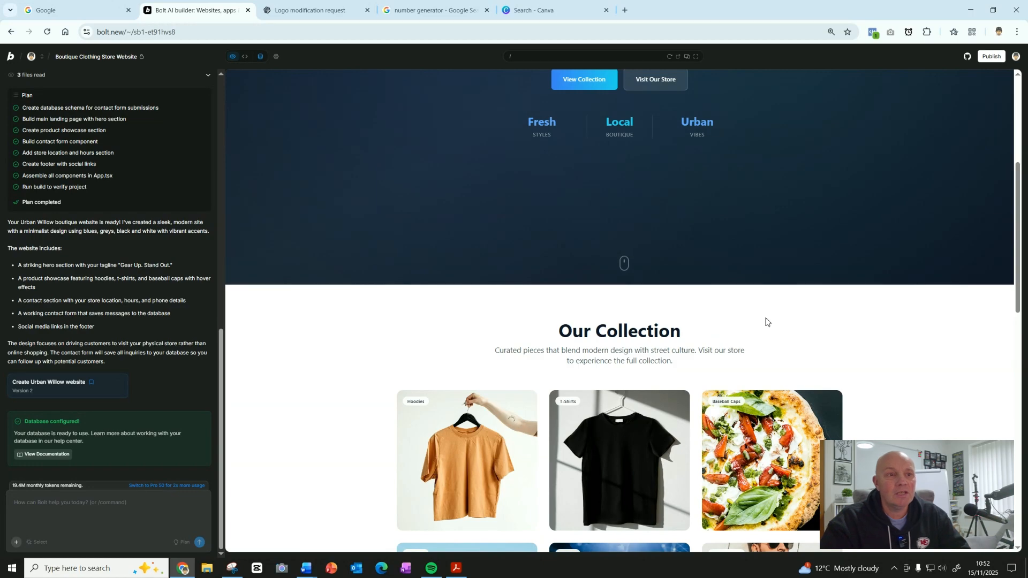
scroll(823, 321, "down", 2)
scroll(822, 321, "down", 2)
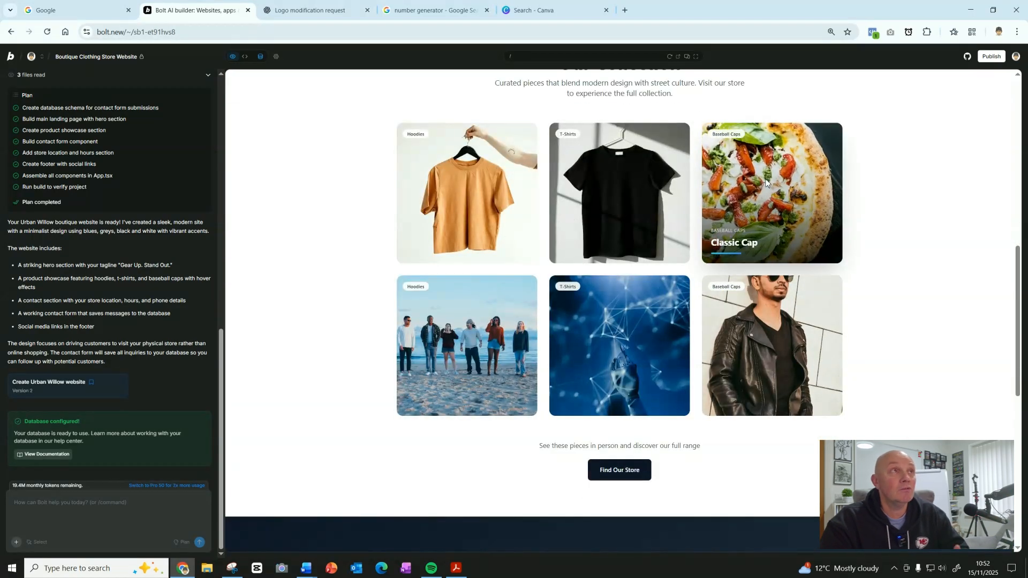
left_click(315, 10)
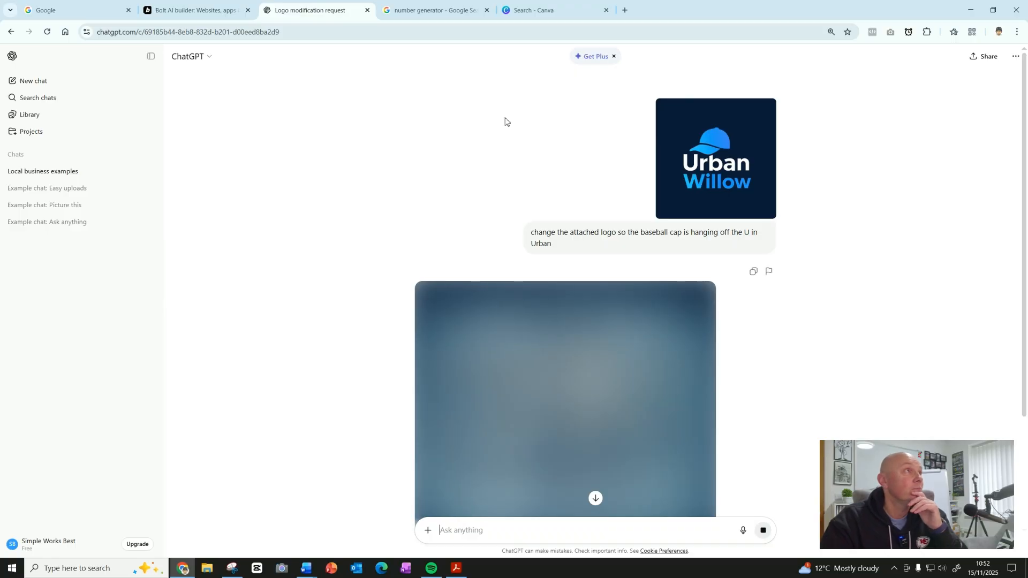
- Return to the Bolt project, submit the prompt "Replace the image for Classic Cap to be a baseball cap", and view the collection in the preview
left_click(179, 12)
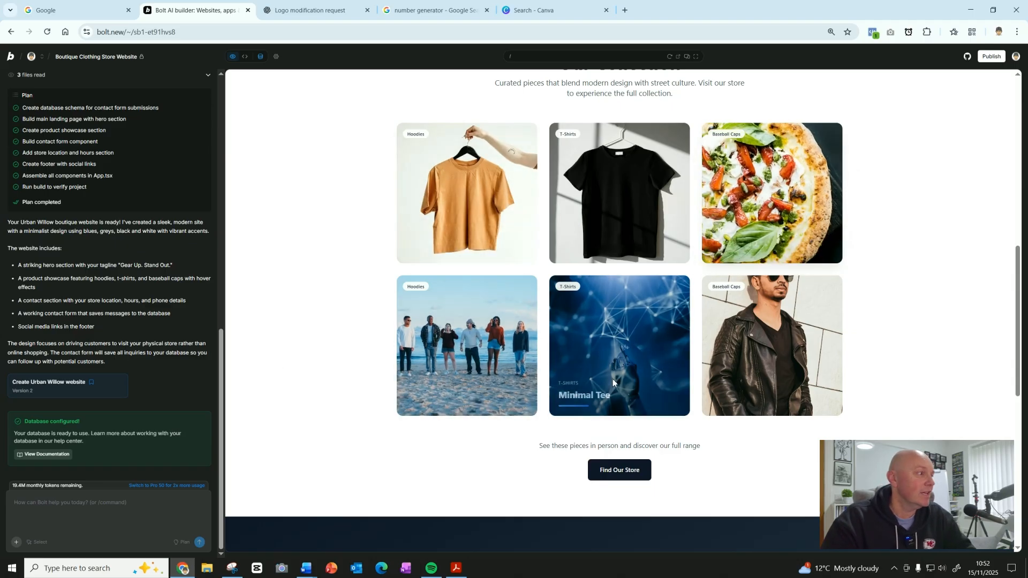
left_click(83, 502)
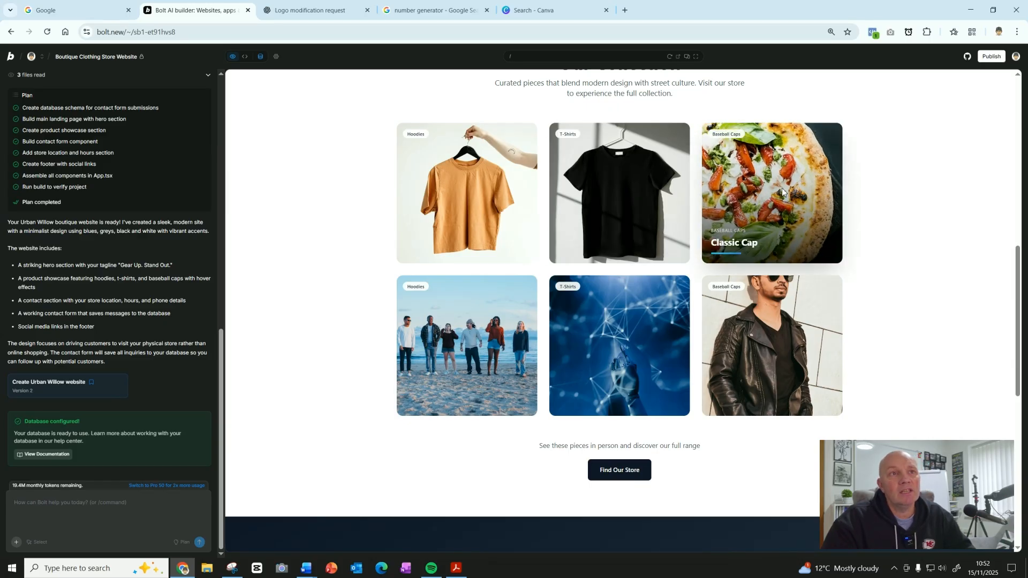
left_click(62, 505)
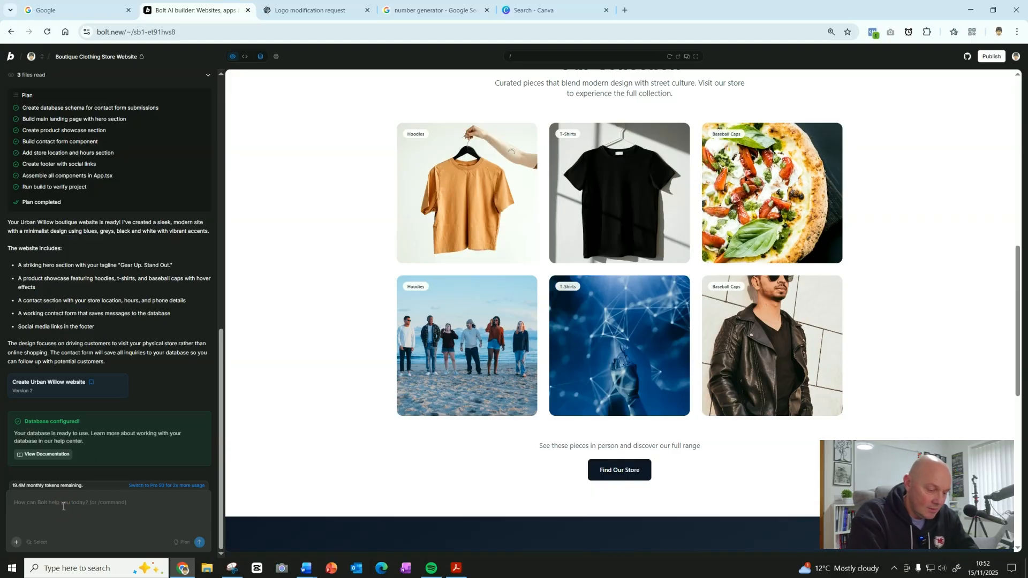
type("Replace")
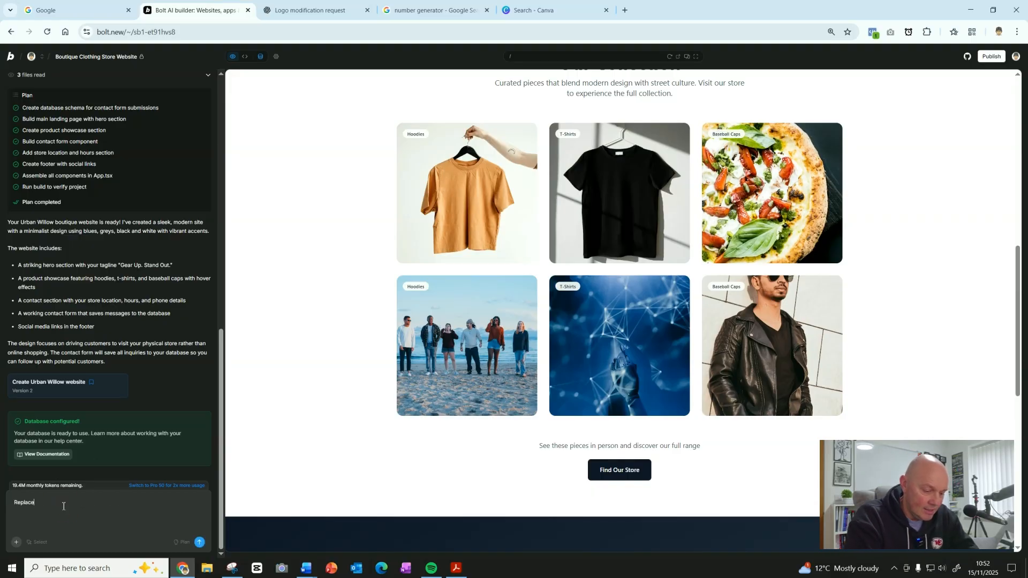
type(" the image for")
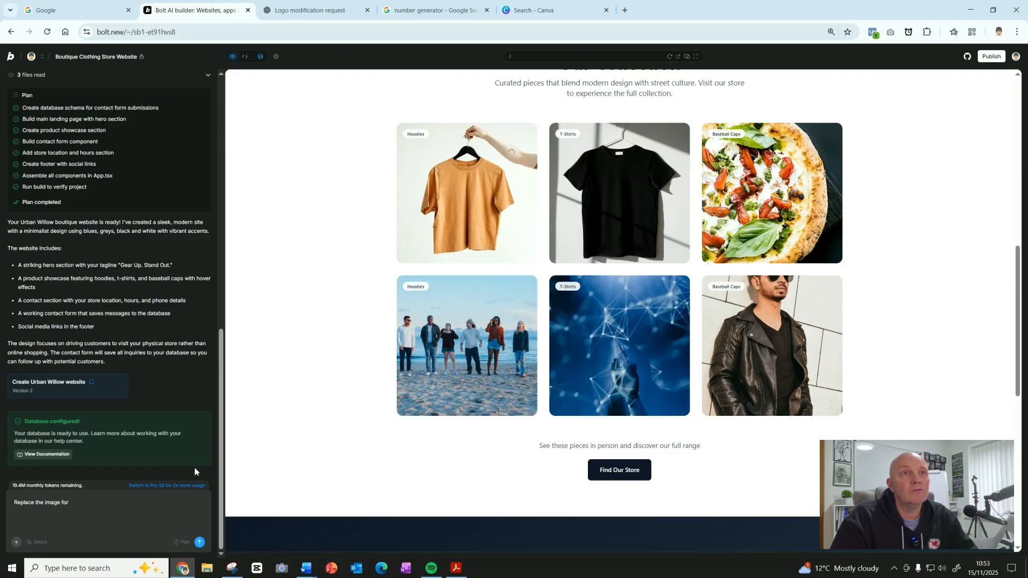
mouse_move(760, 216)
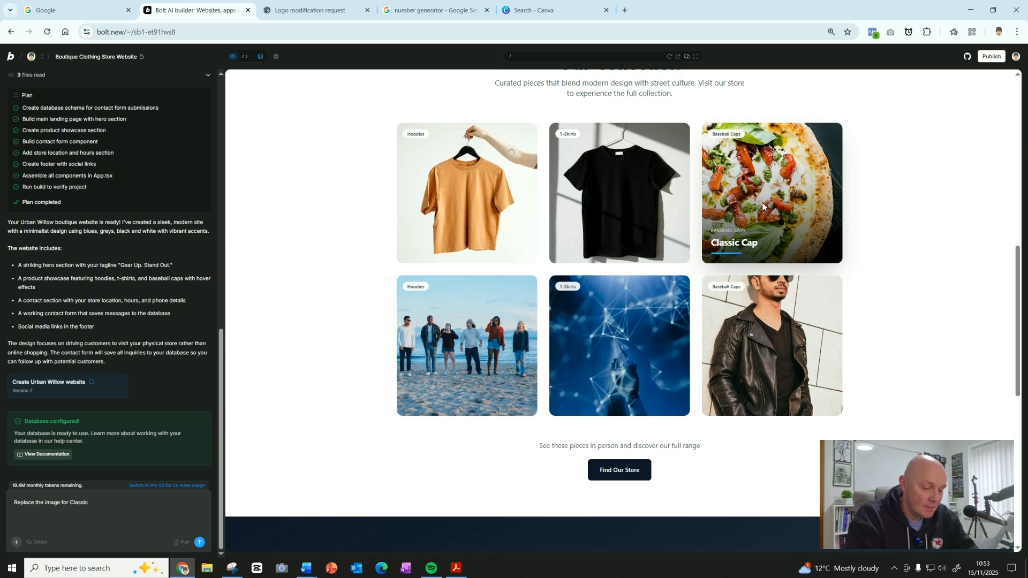
type("ap to")
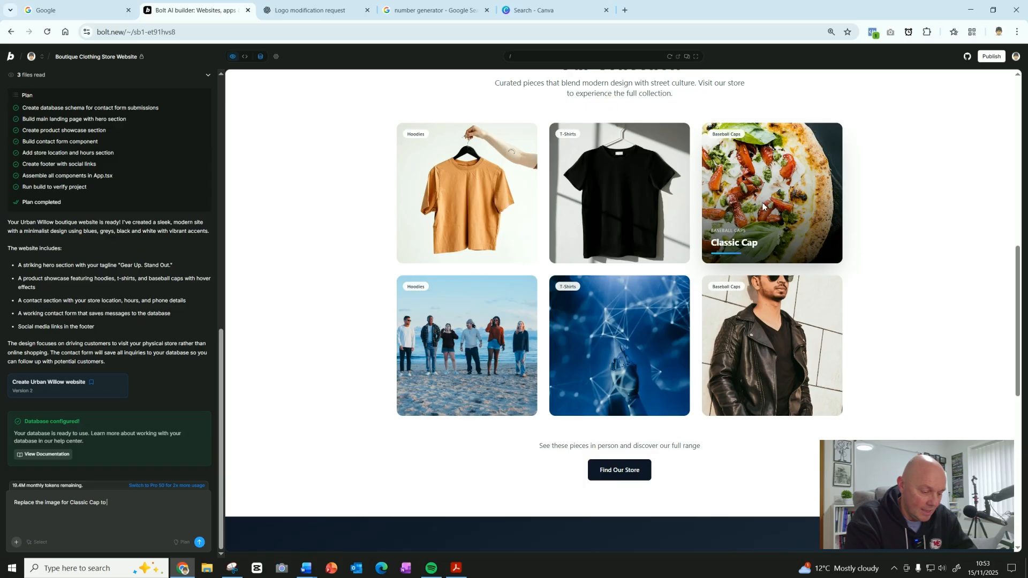
type(" be a ba")
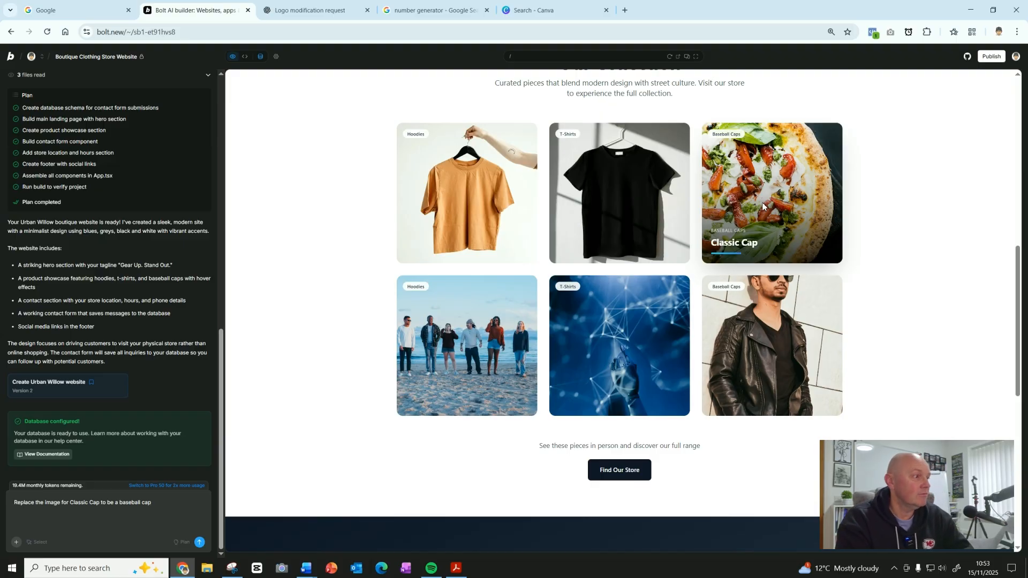
type("seball cap")
key("Return")
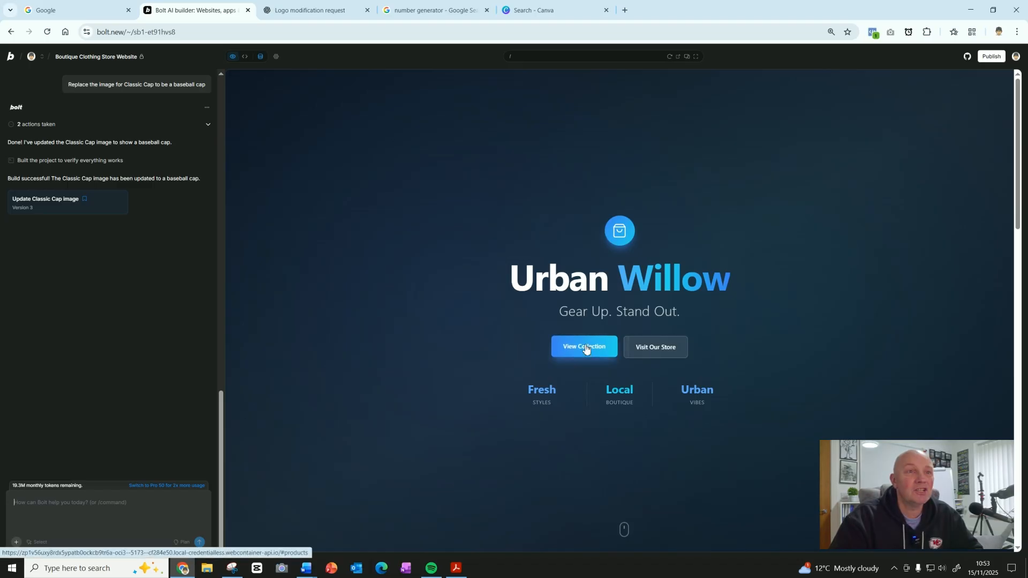
left_click(585, 348)
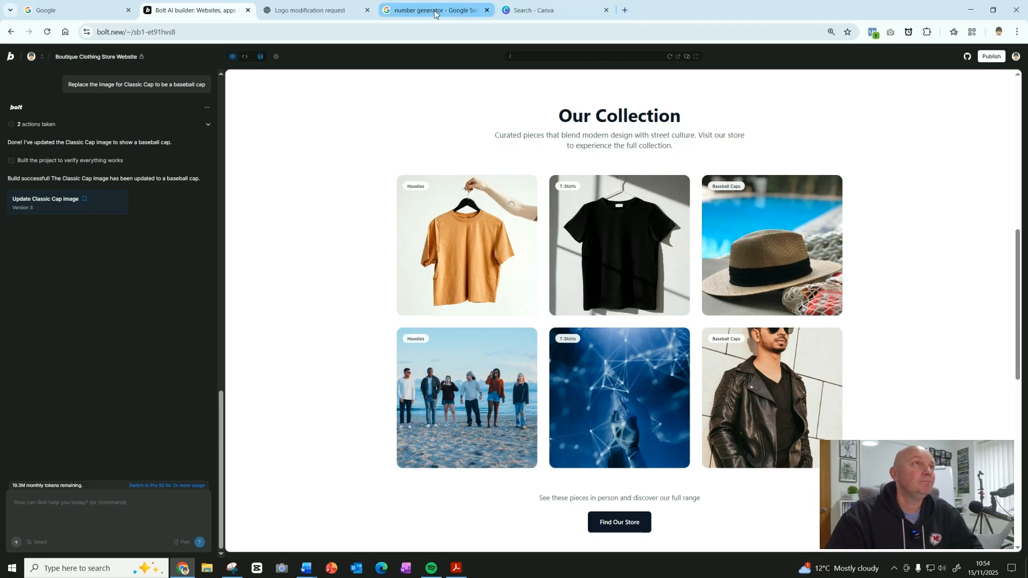
- Switch to Google, search for "mens baseball caps streetwear", and examine the black cap among the sponsored products
mouse_move(434, 13)
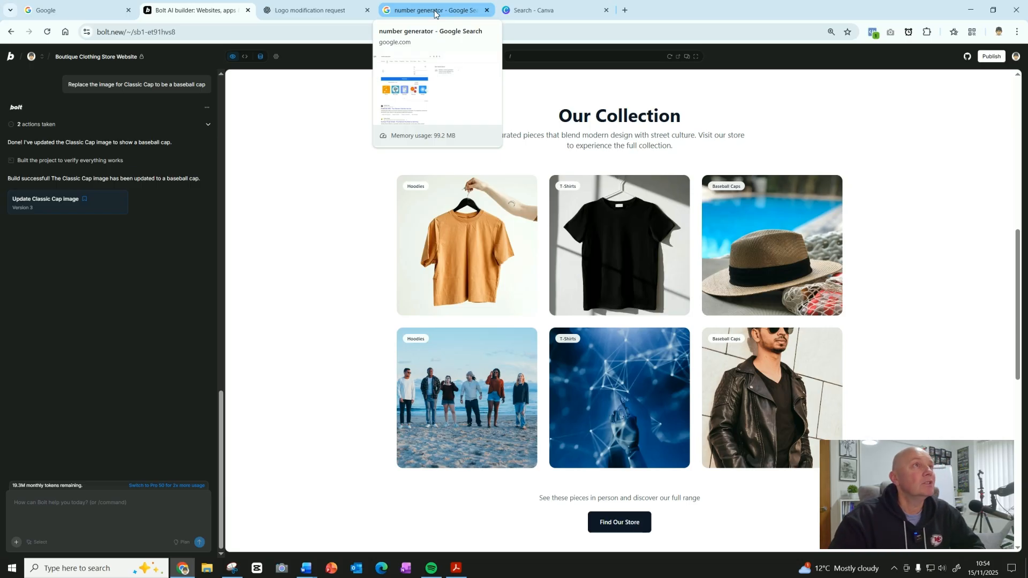
left_click(434, 13)
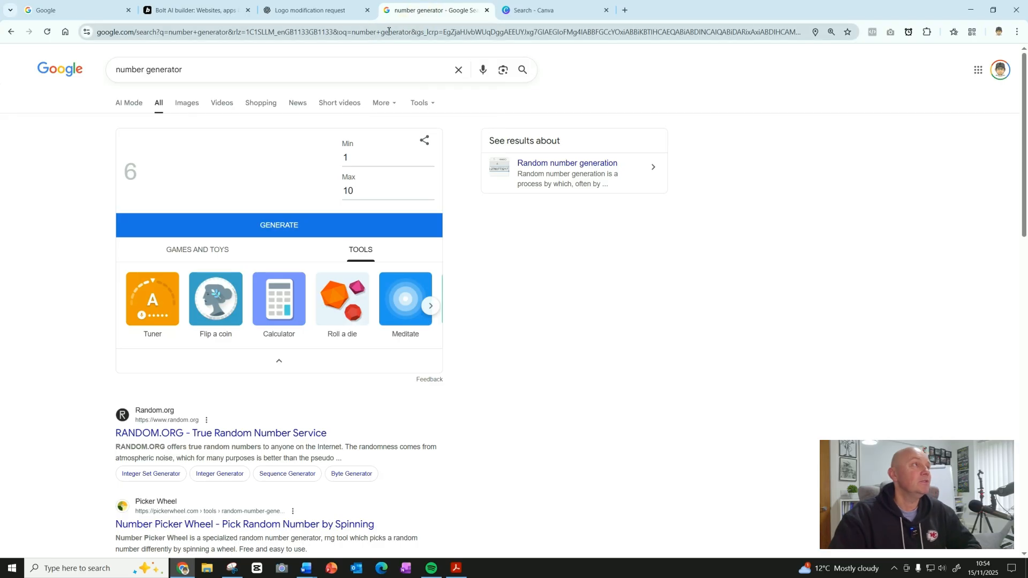
left_click(388, 33)
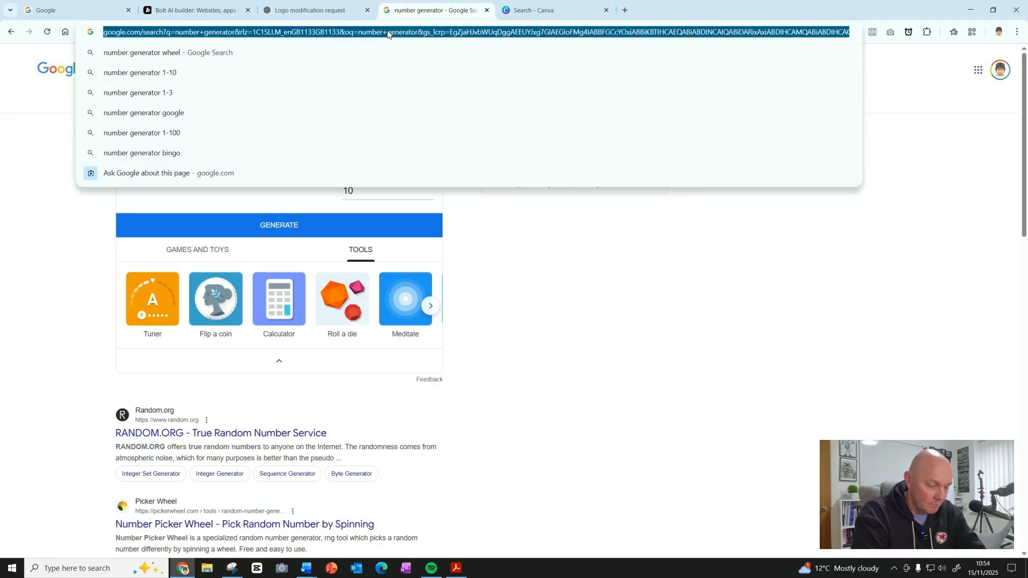
type("baseball ")
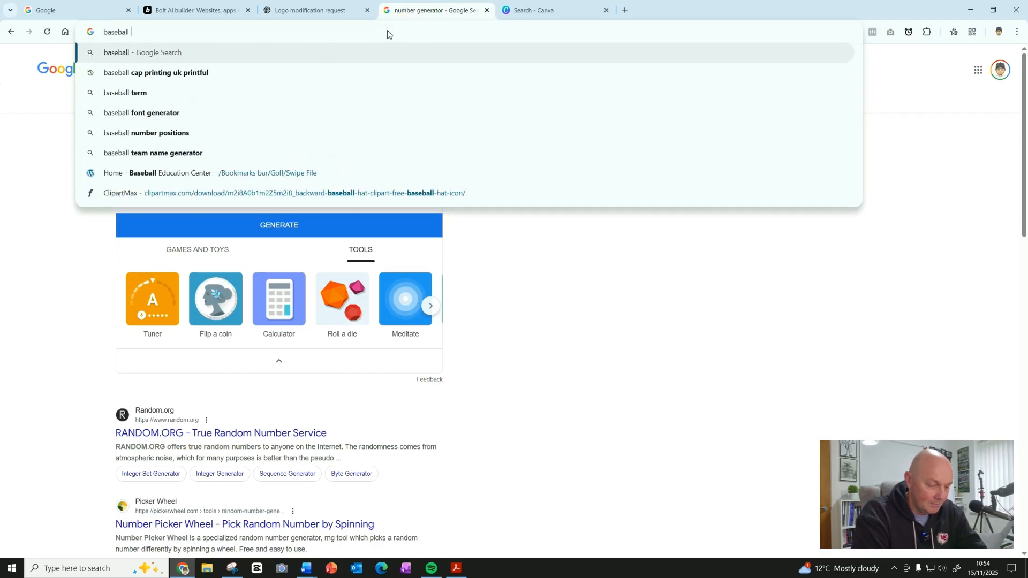
type("caps stre")
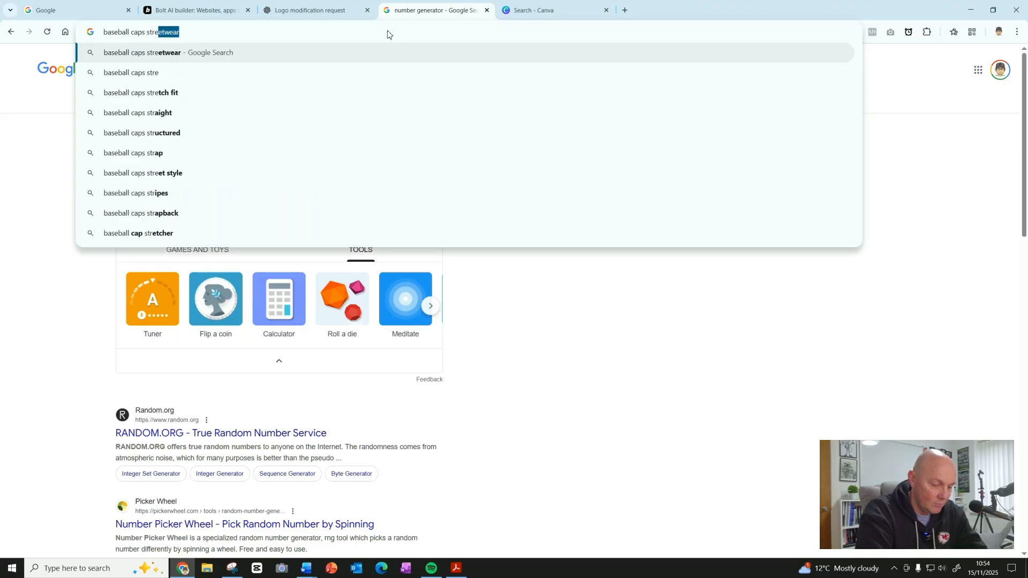
type("et waer")
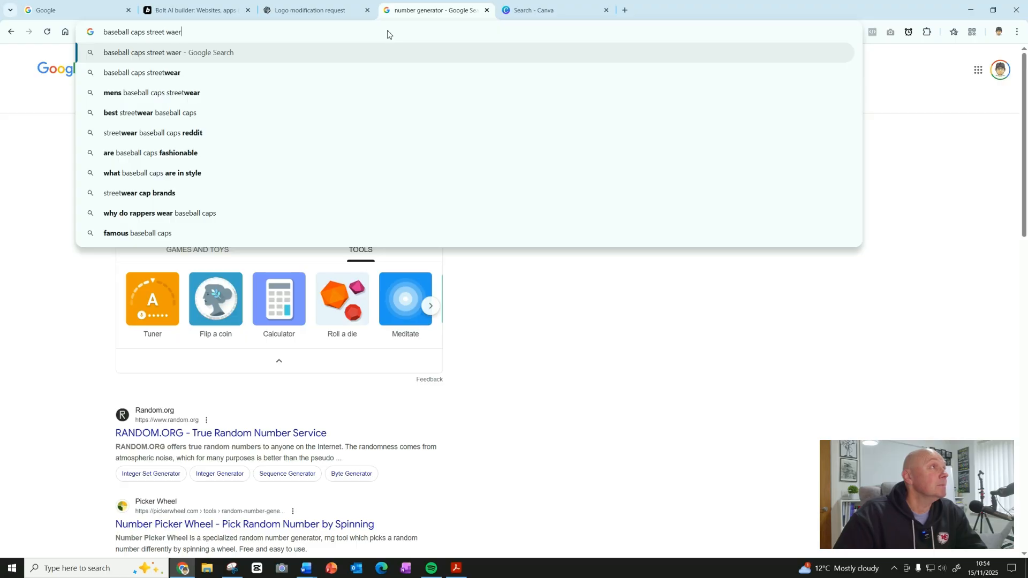
left_click(183, 93)
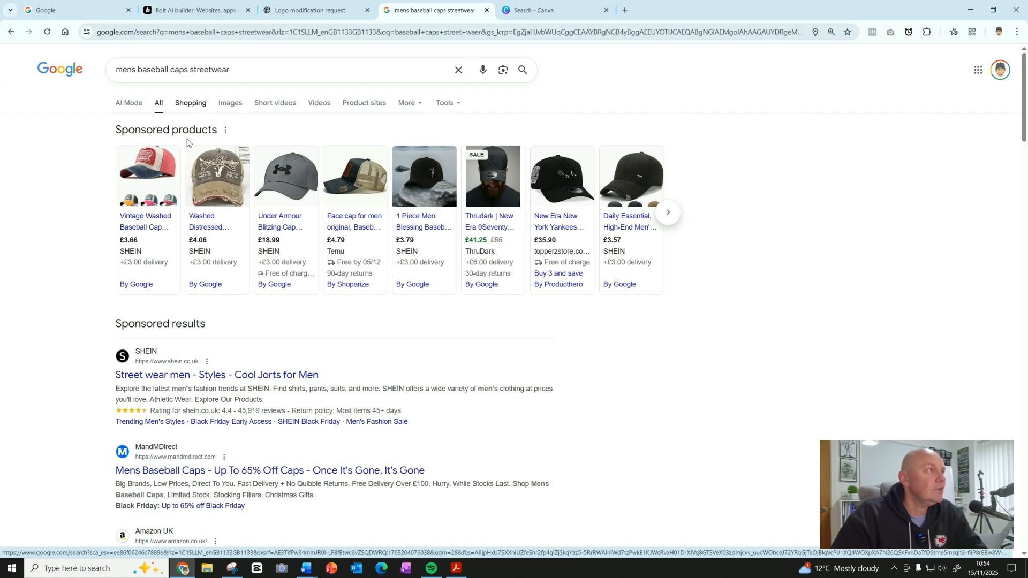
mouse_move(424, 190)
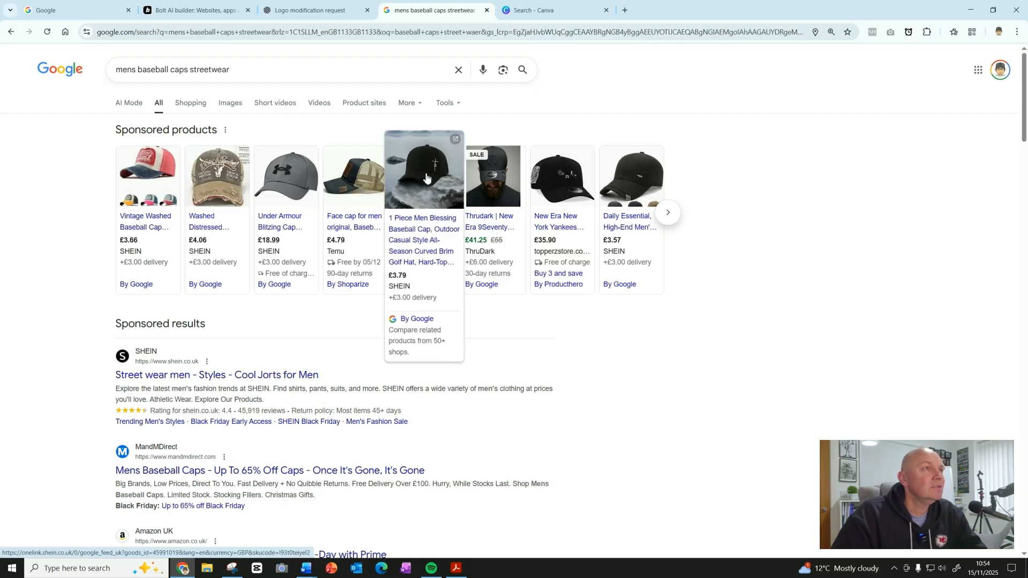
- Open the product page for the black SHEIN baseball cap with the white cross lettering and dismiss the special deals offer
left_click(426, 177)
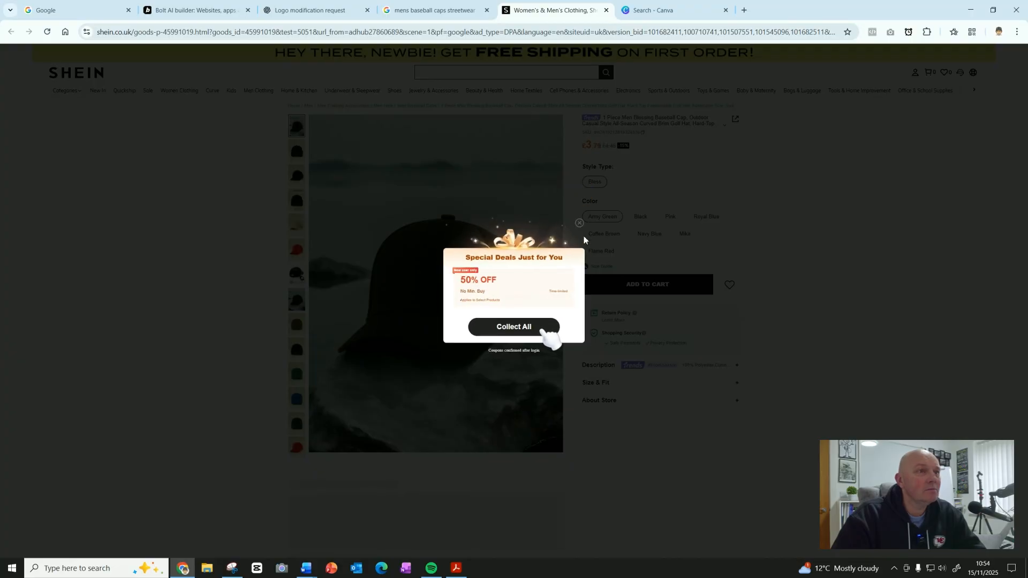
left_click(580, 223)
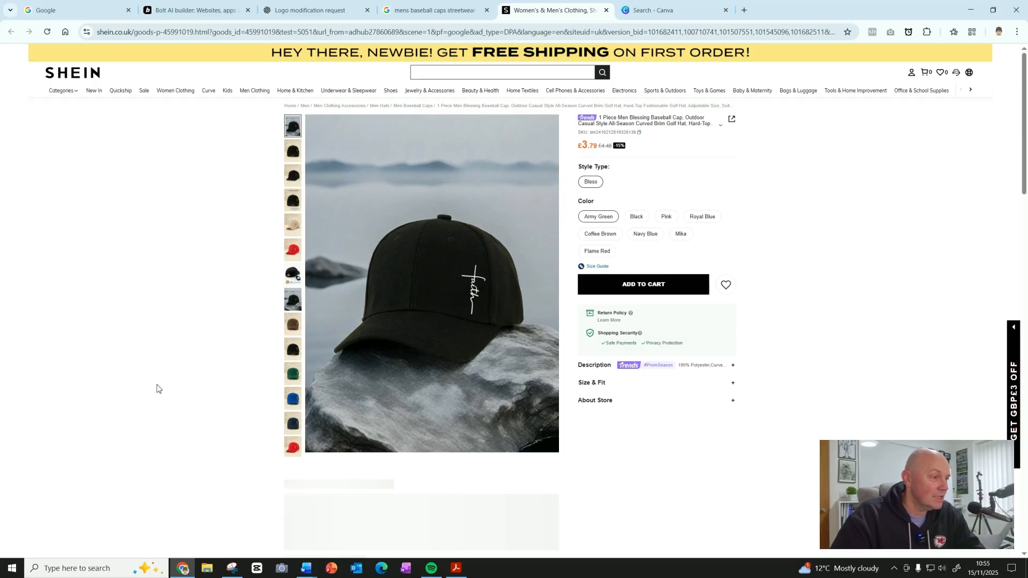
left_click(240, 574)
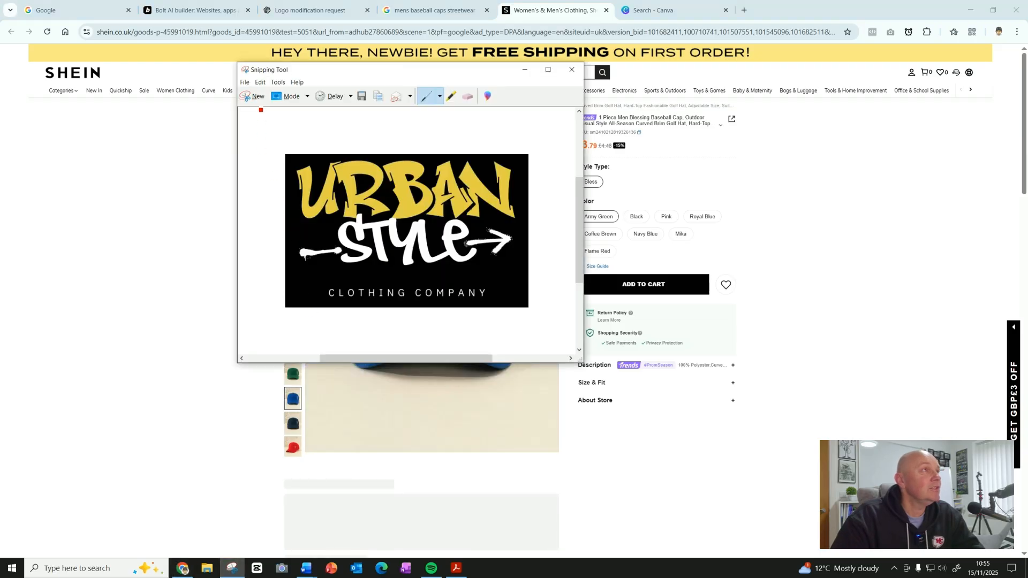
left_click(253, 96)
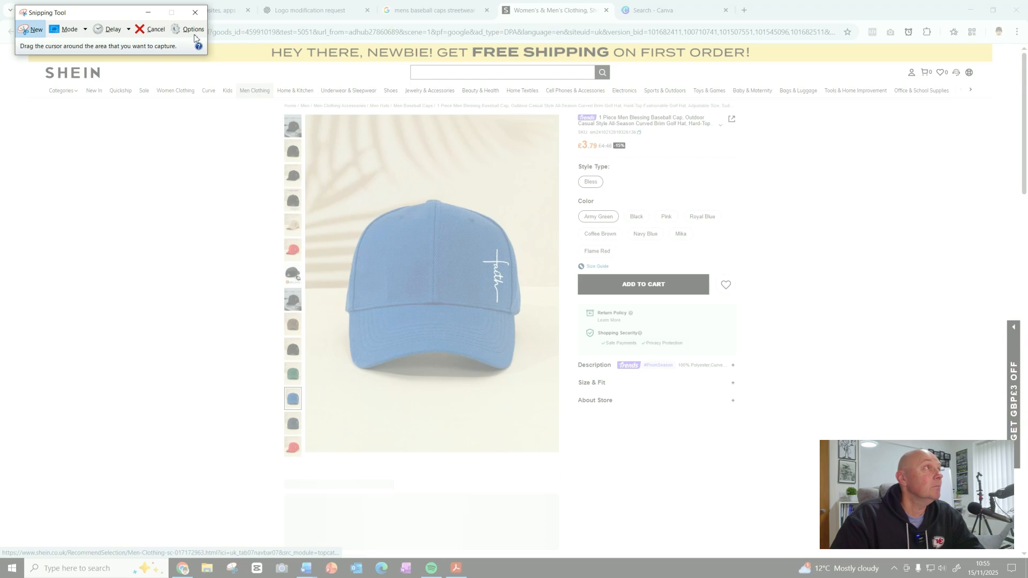
left_click(30, 30)
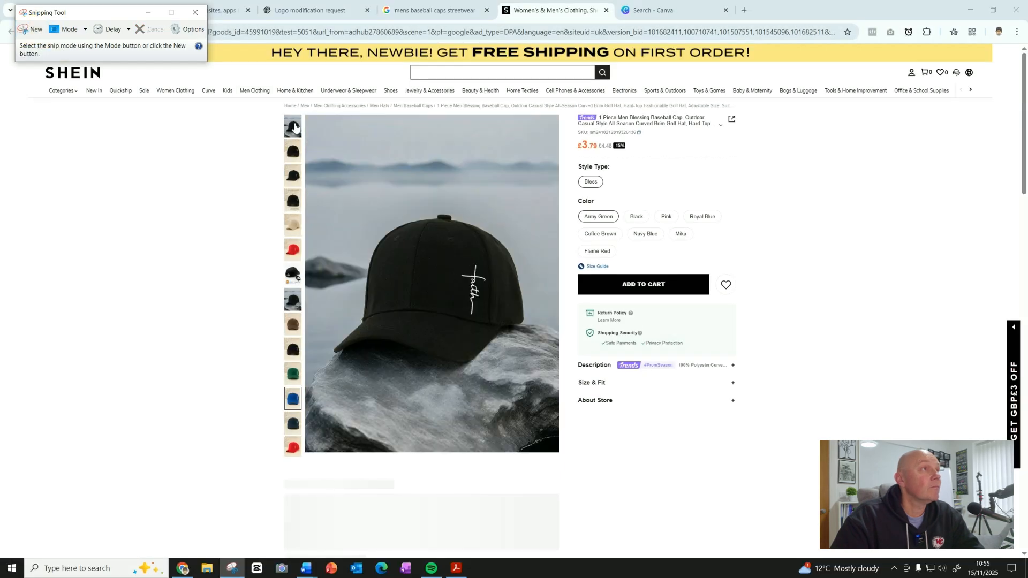
left_click(296, 127)
left_click(298, 128)
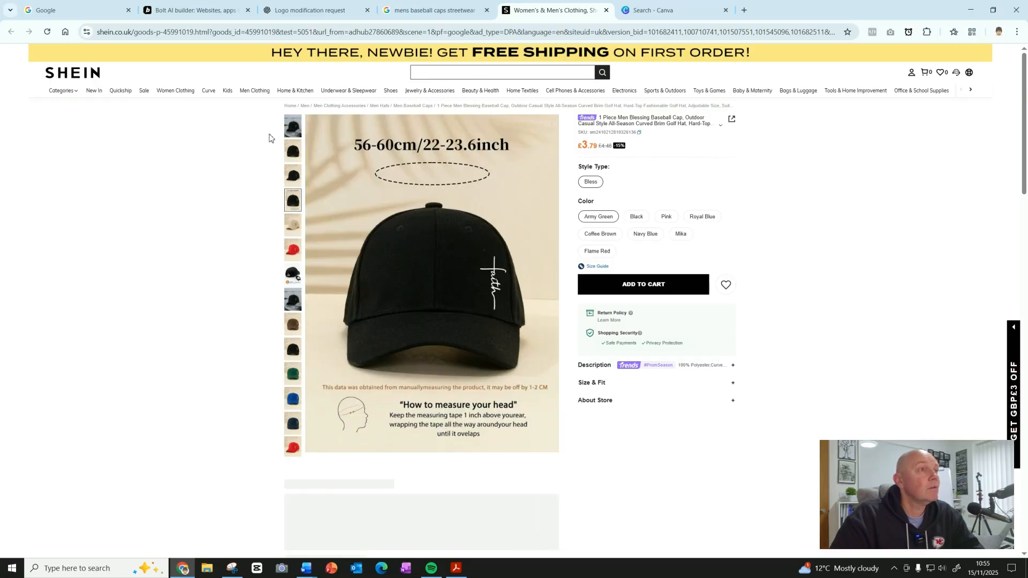
left_click(290, 133)
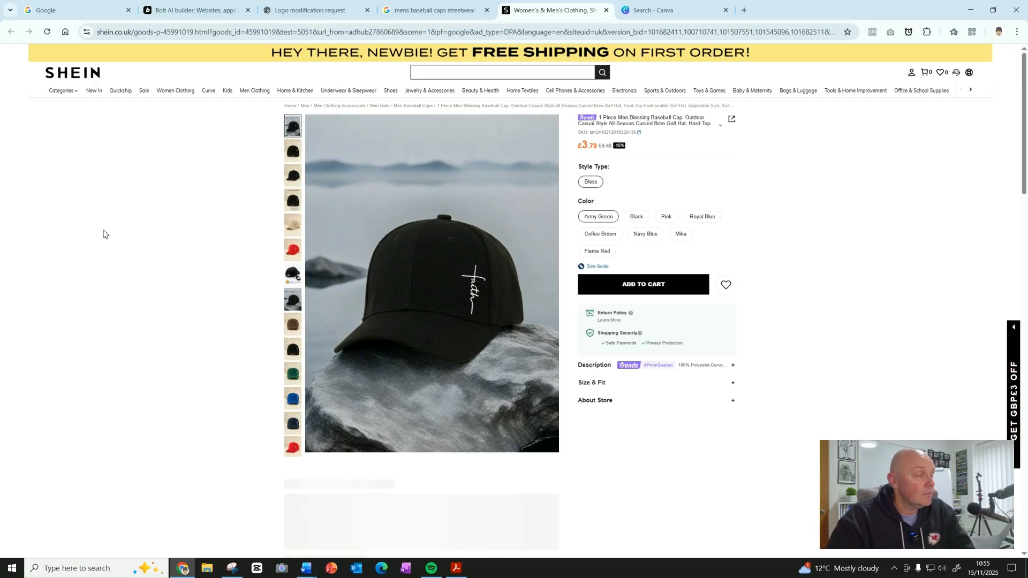
- Capture the black cap on the rock from the product photo with Snipping Tool and copy the snip
key("alt+Tab")
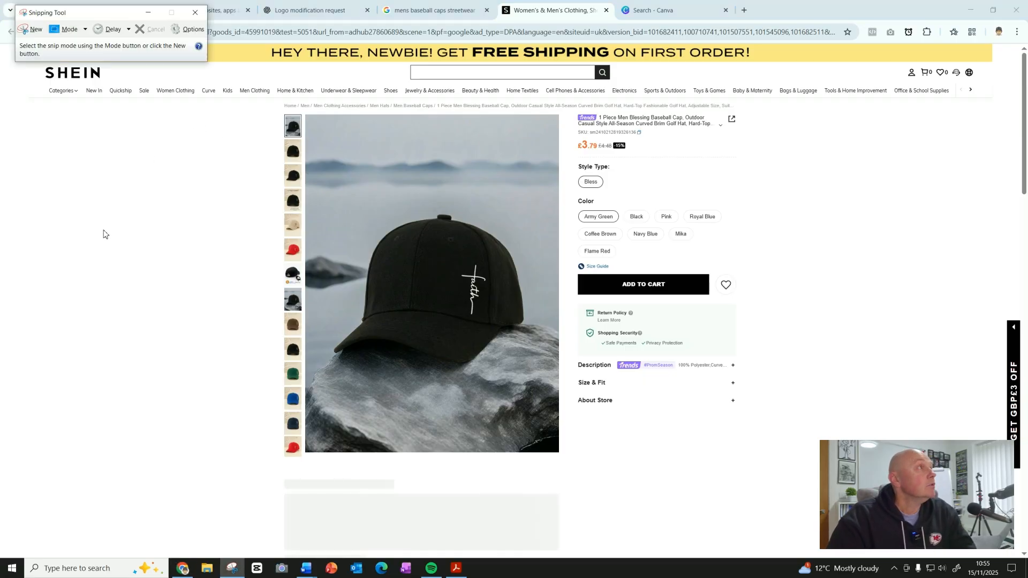
left_click(35, 29)
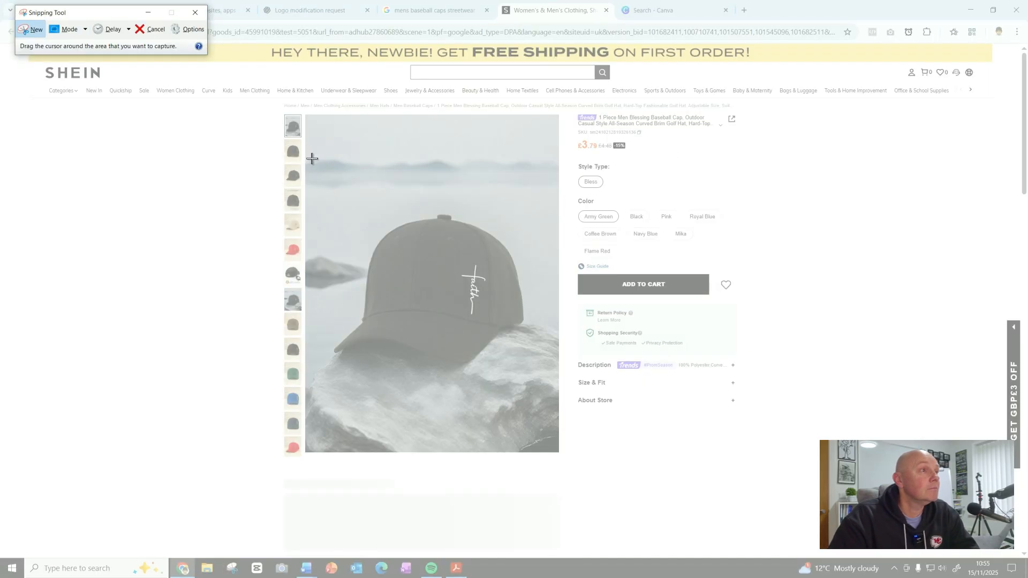
left_click_drag(310, 157, 556, 394)
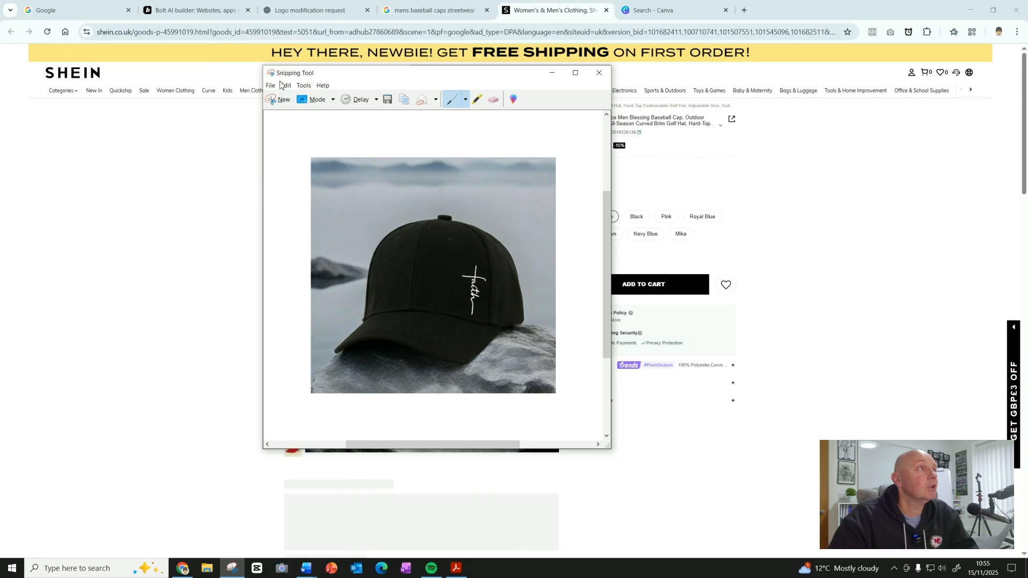
left_click(287, 86)
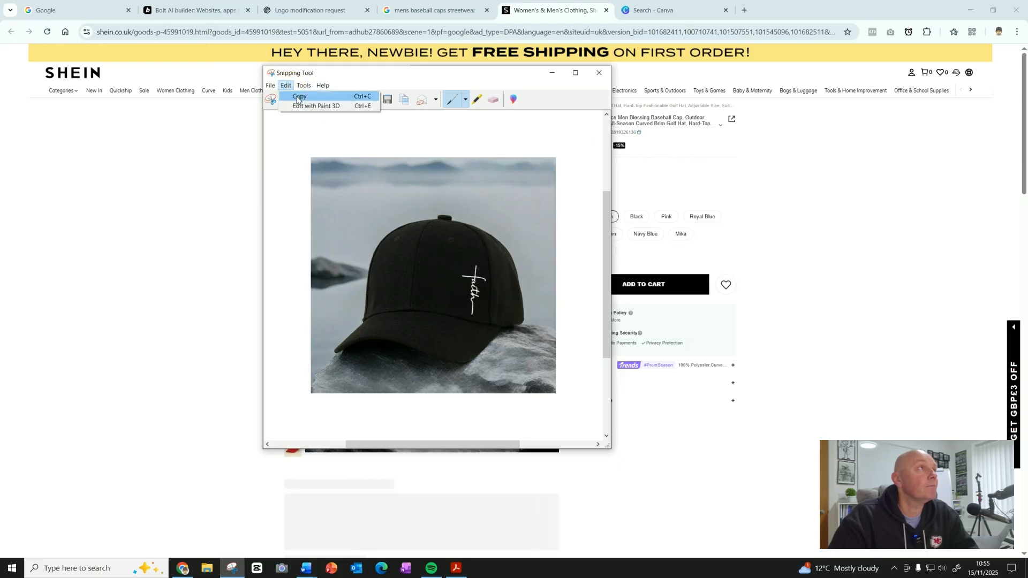
left_click(298, 98)
- Switch to the Bolt project, draft a prompt asking to replace the Classic Cap image with the attached one, and attach the copied cap snip
left_click(206, 9)
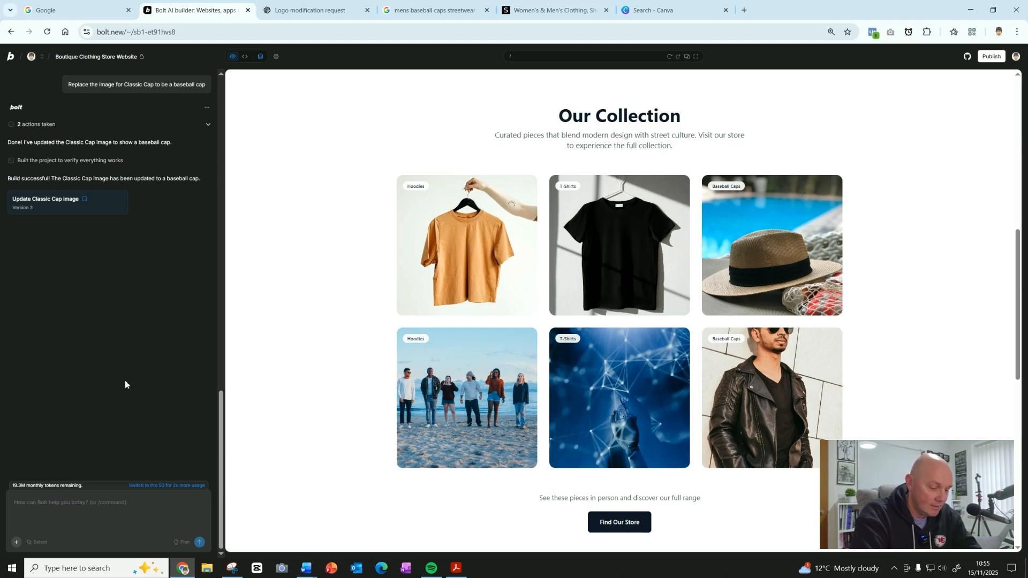
type("Repl;a")
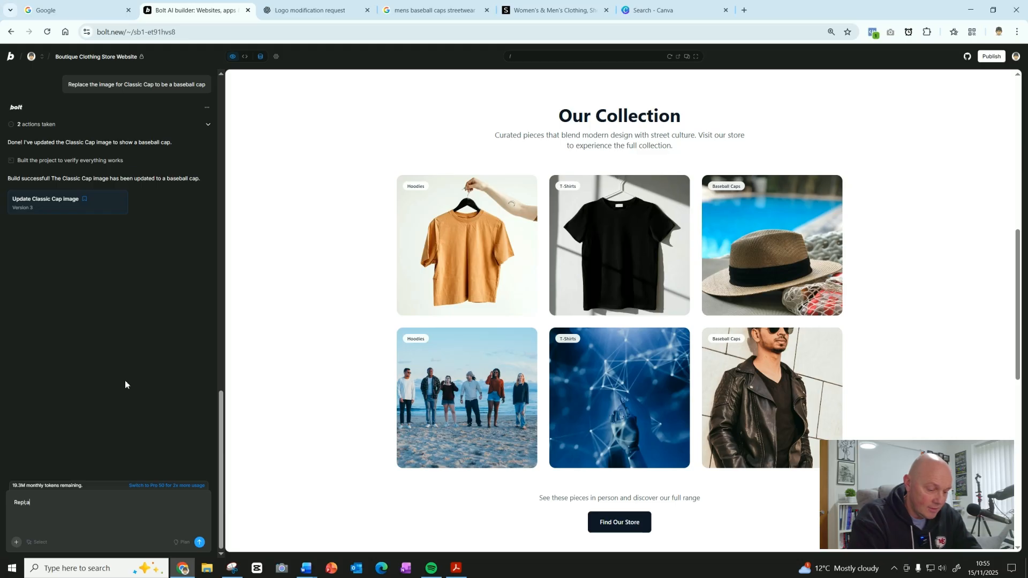
type("ce the")
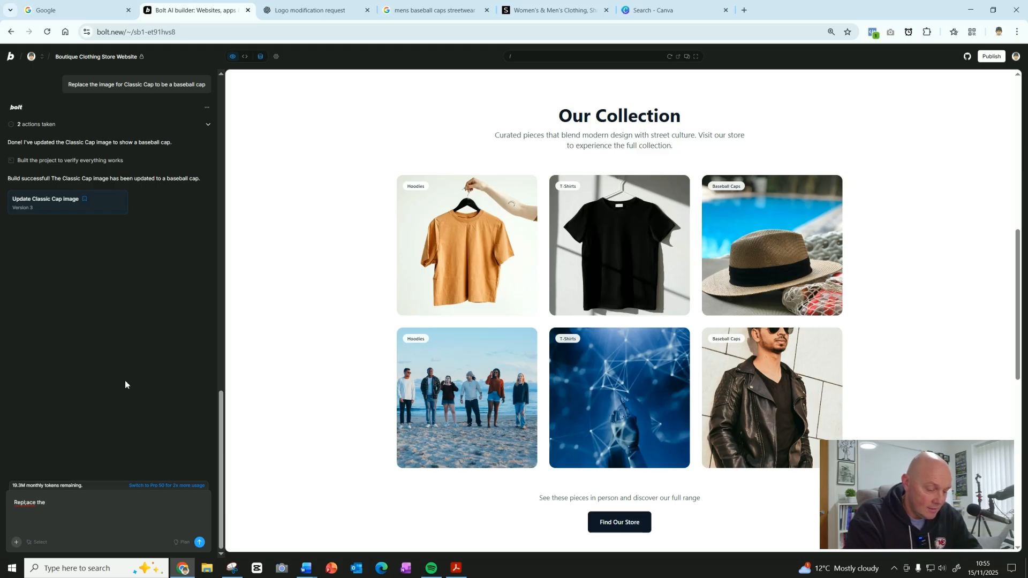
type(" Cassic Cap image")
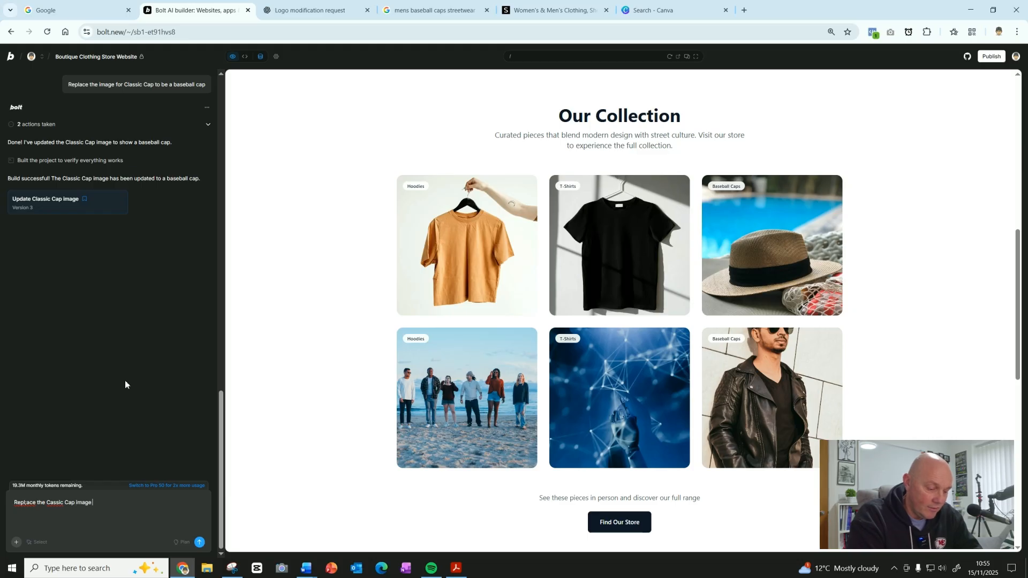
type(" with the attached")
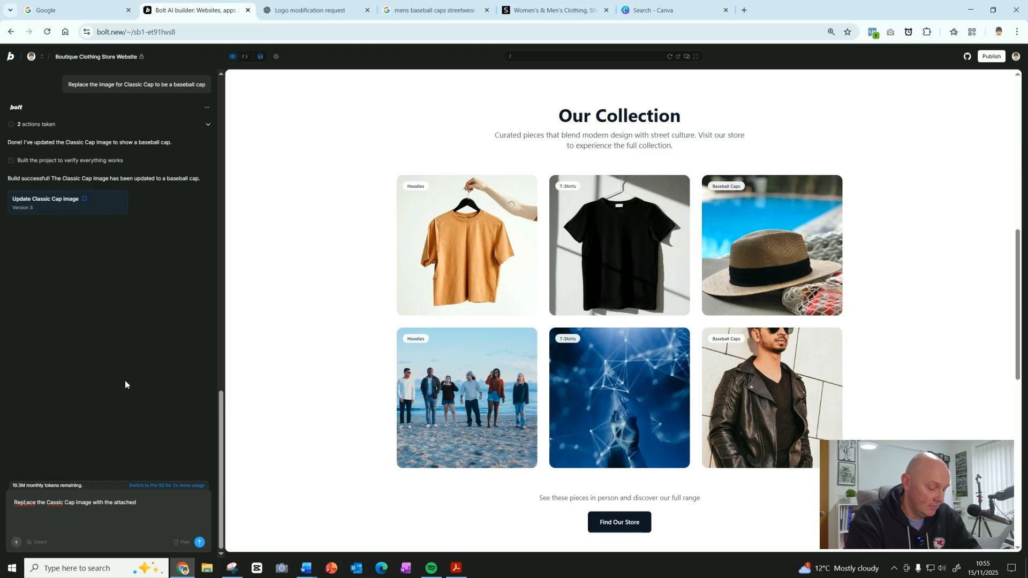
key("ctrl+v")
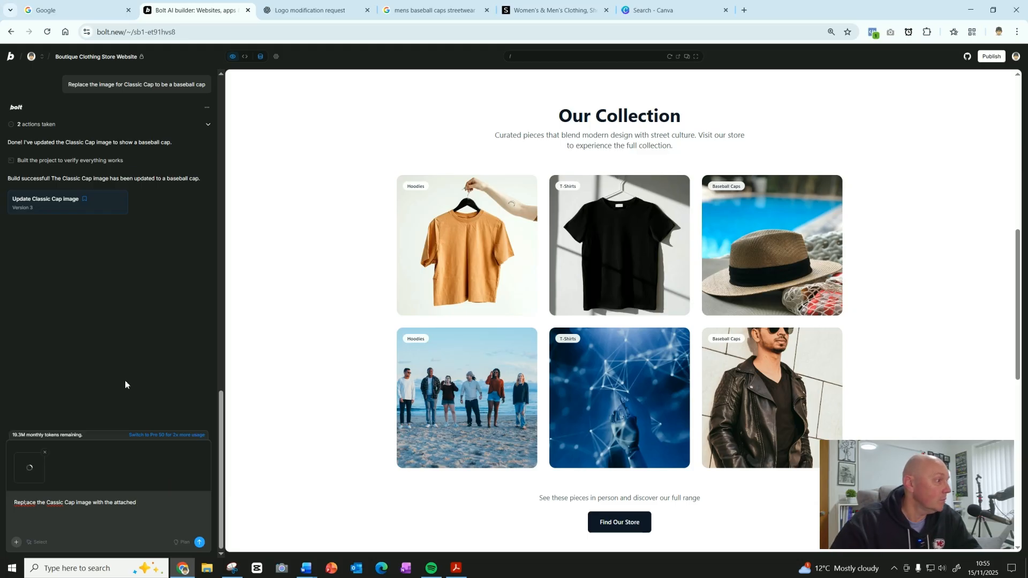
- Correct the prompt to "Replace the Classic Cap image with the attached", submit it, and view the collection in the preview
left_click(26, 502)
left_click(27, 502)
key("BackSpace")
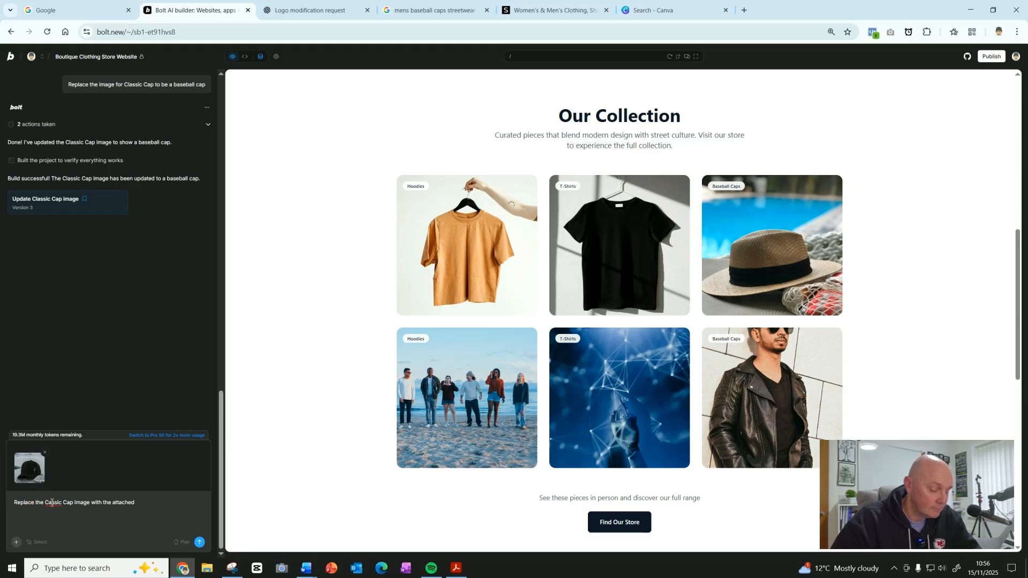
left_click(50, 502)
type("l")
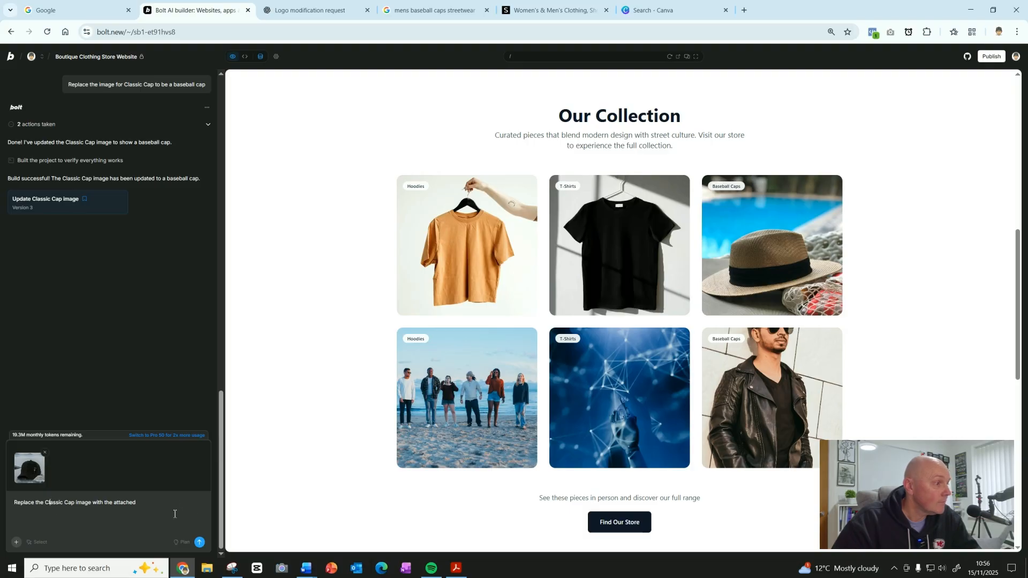
left_click(200, 543)
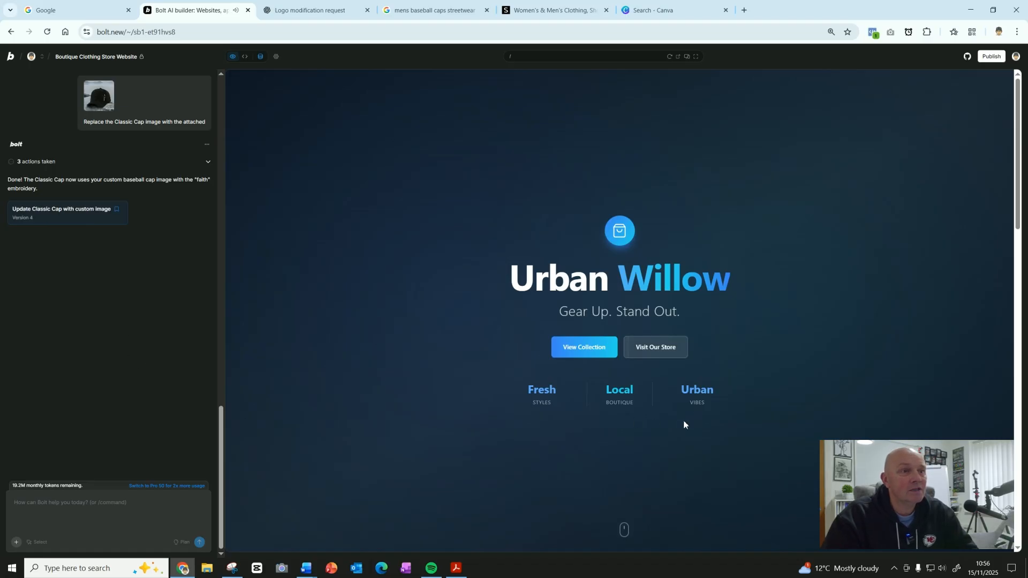
left_click(579, 347)
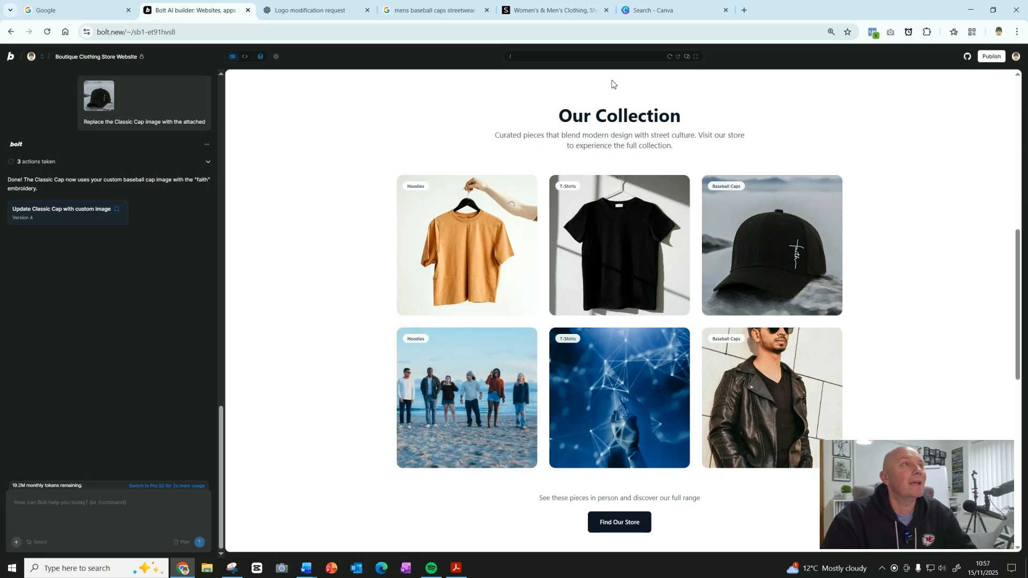
- Return to the Google results, search for "people wearing cool hoodies in a group", and show the image results
left_click(432, 13)
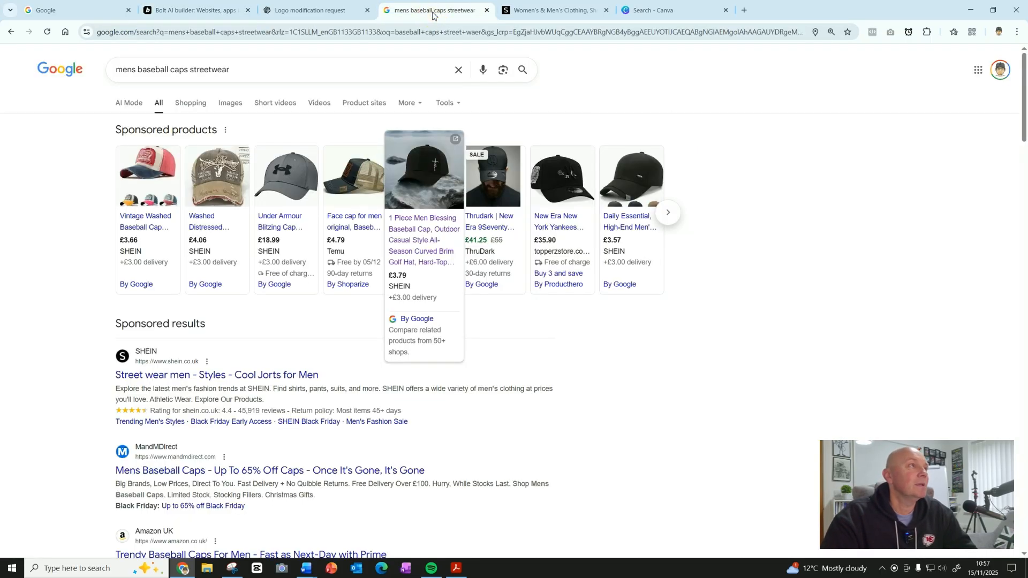
left_click(458, 70)
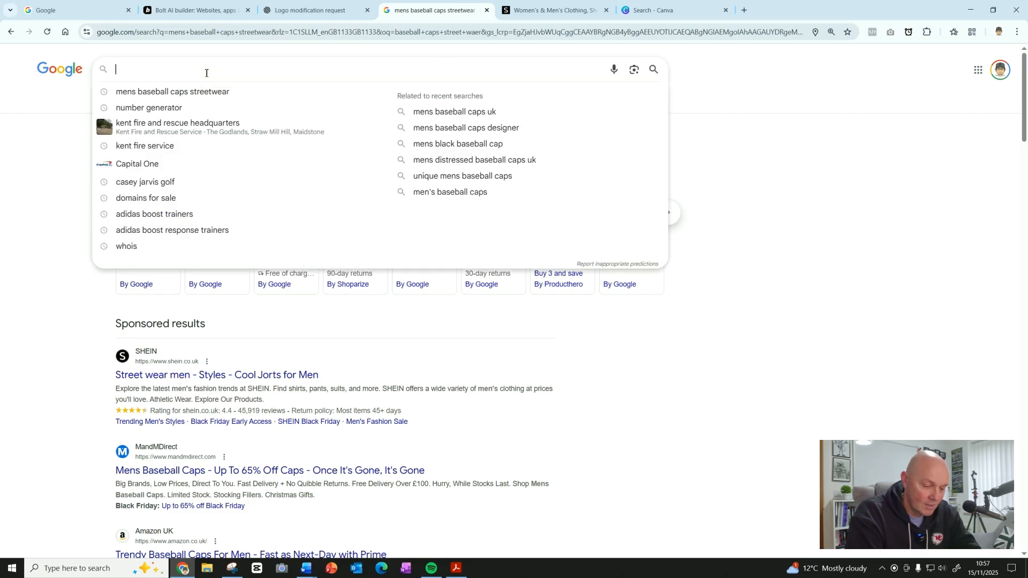
type("people w")
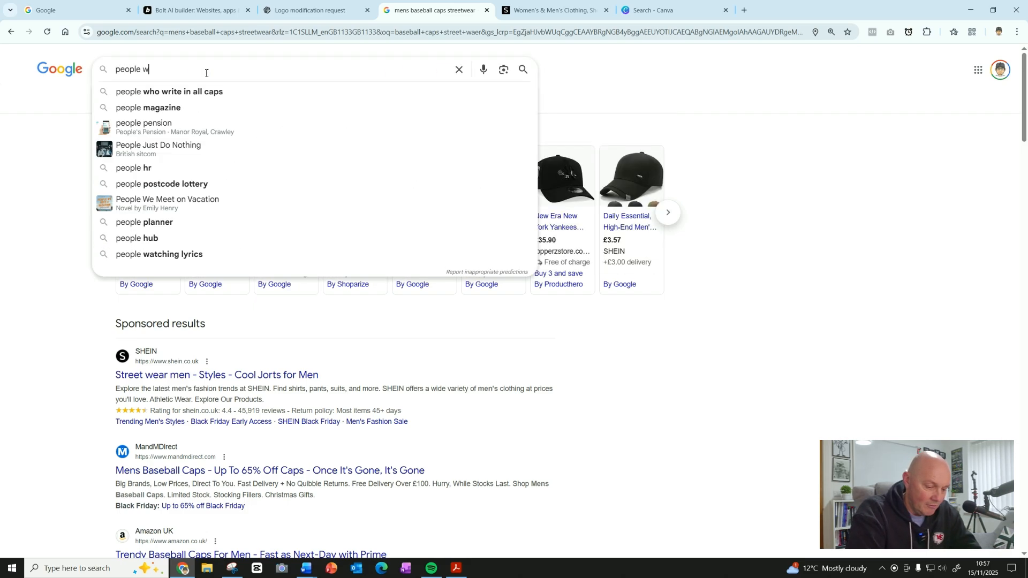
type("earing coo")
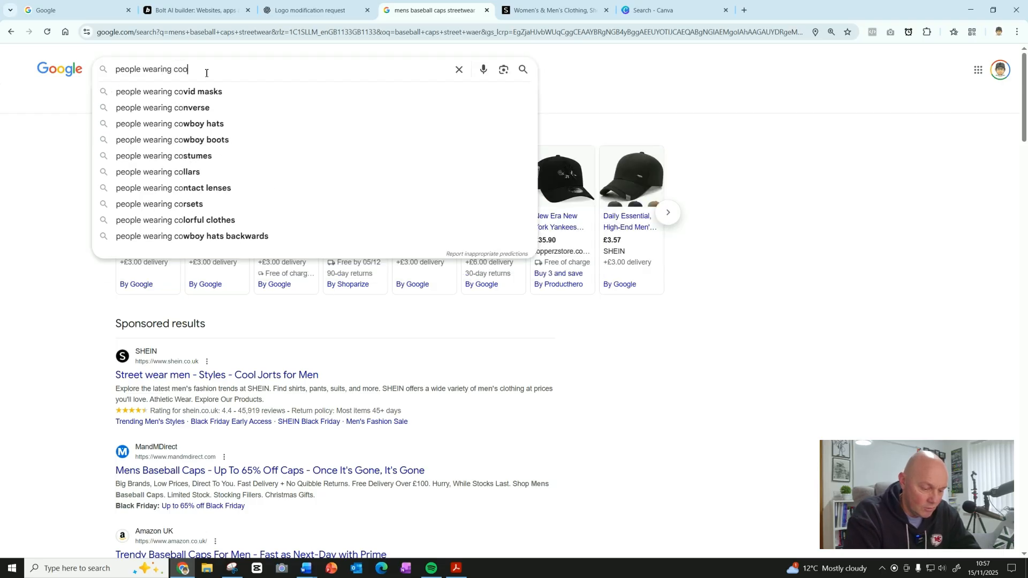
type("l hoodies i")
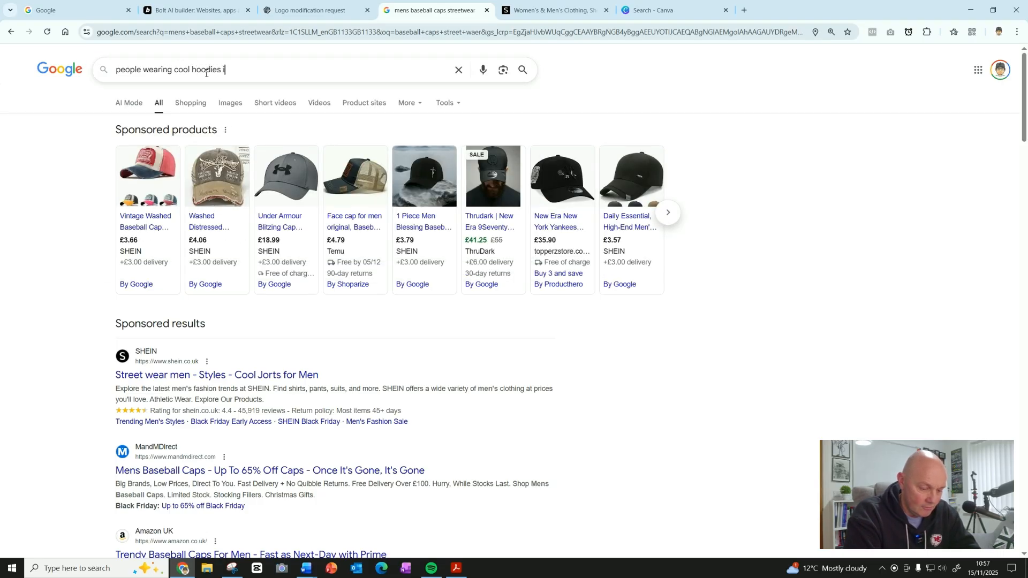
type("n a grpup")
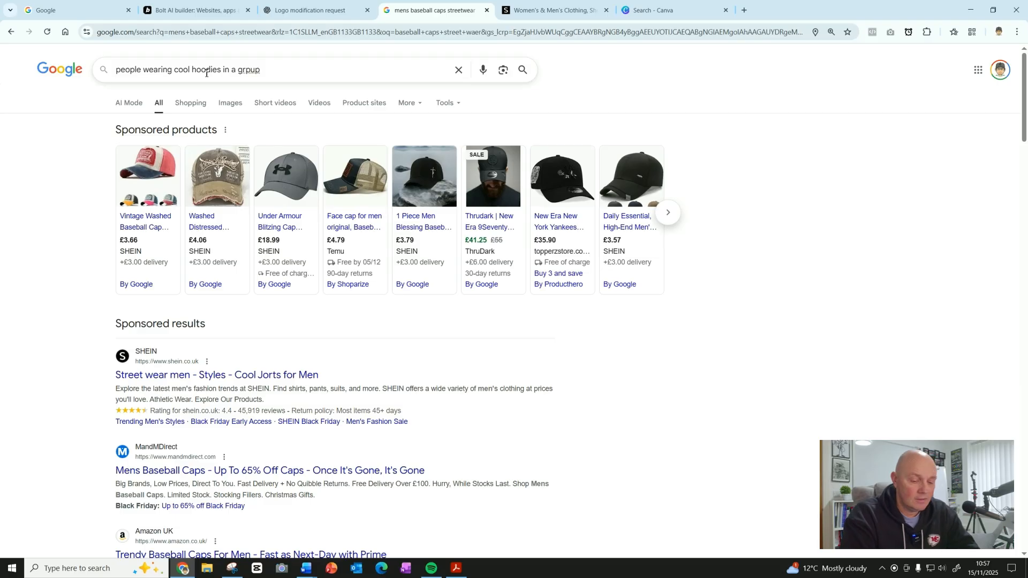
key("BackSpace")
key("BackSpace")
key("BackSpace")
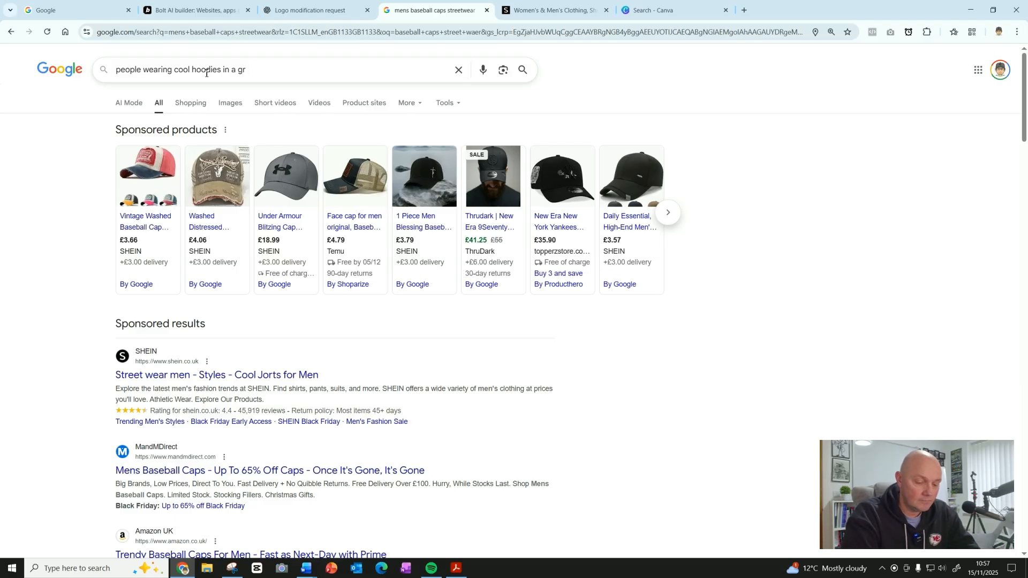
type("oup")
key("Return")
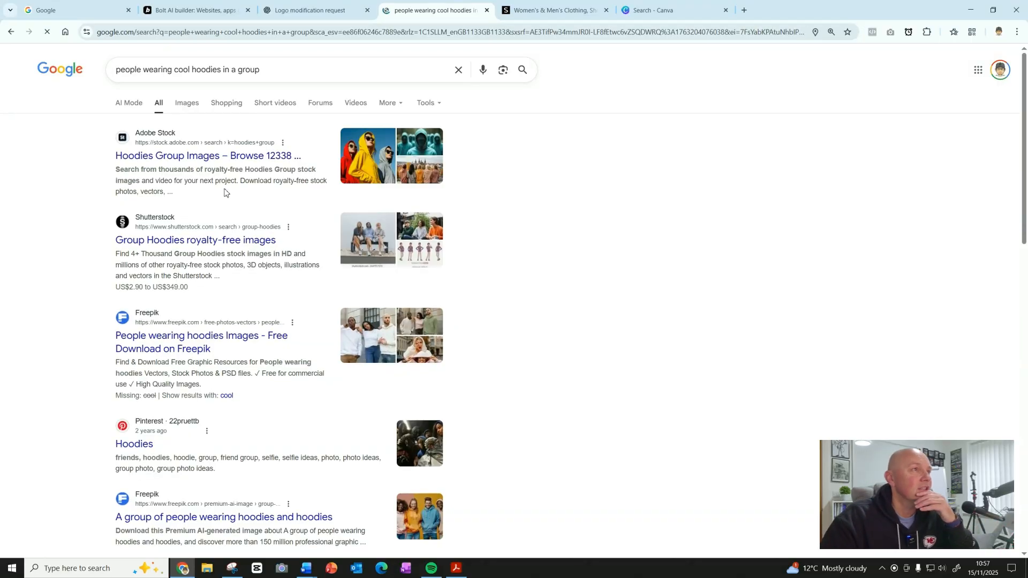
left_click(191, 105)
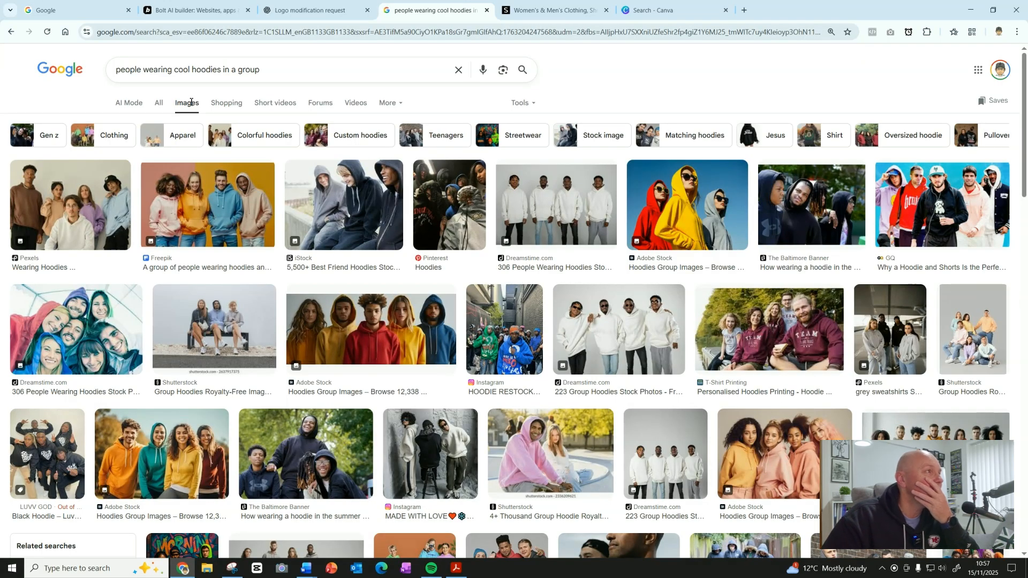
- Preview the Freepik picture of four people in coloured hoodies, capture the group with Snipping Tool, and copy the snip
left_click(220, 224)
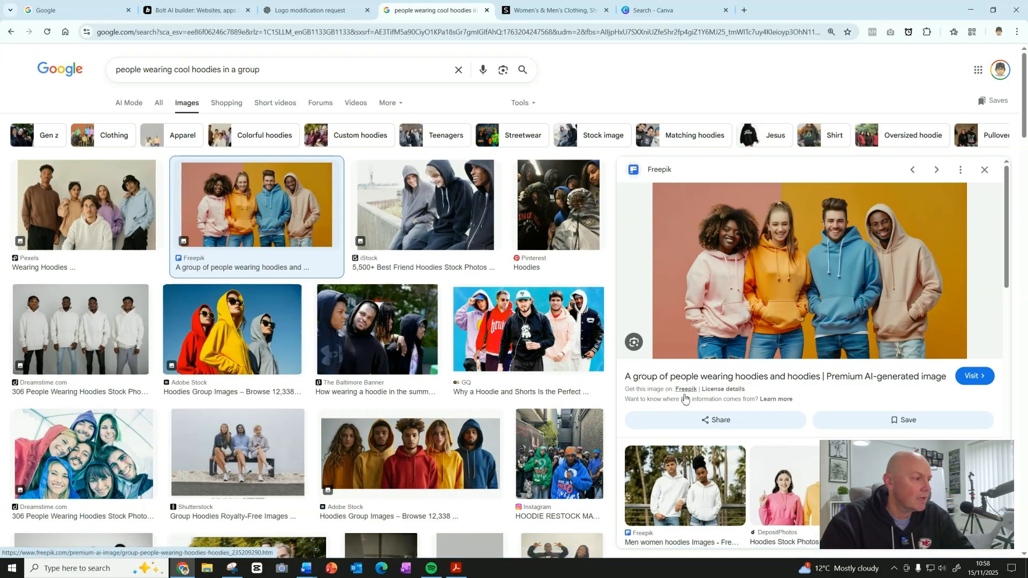
left_click(234, 570)
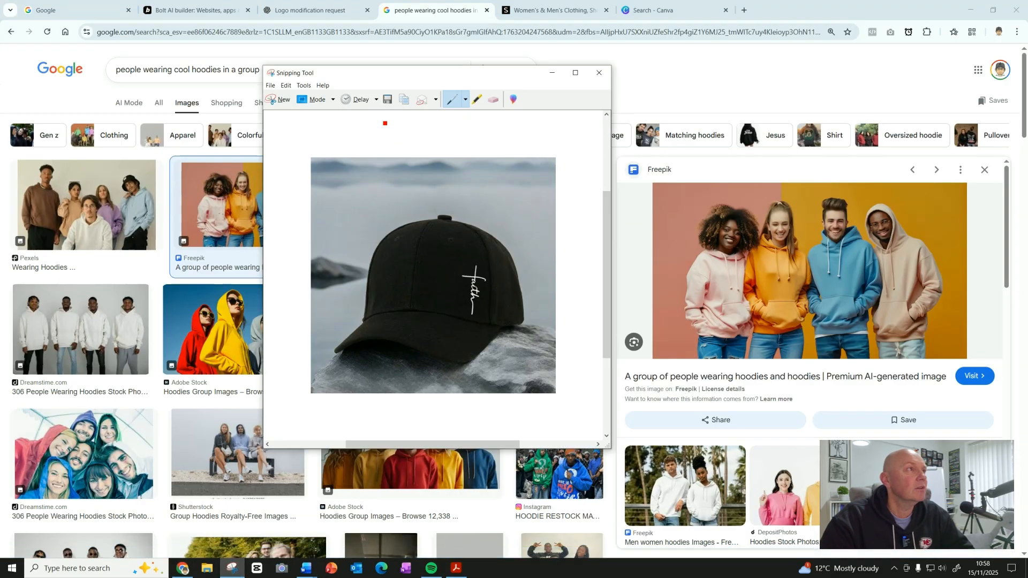
left_click(278, 100)
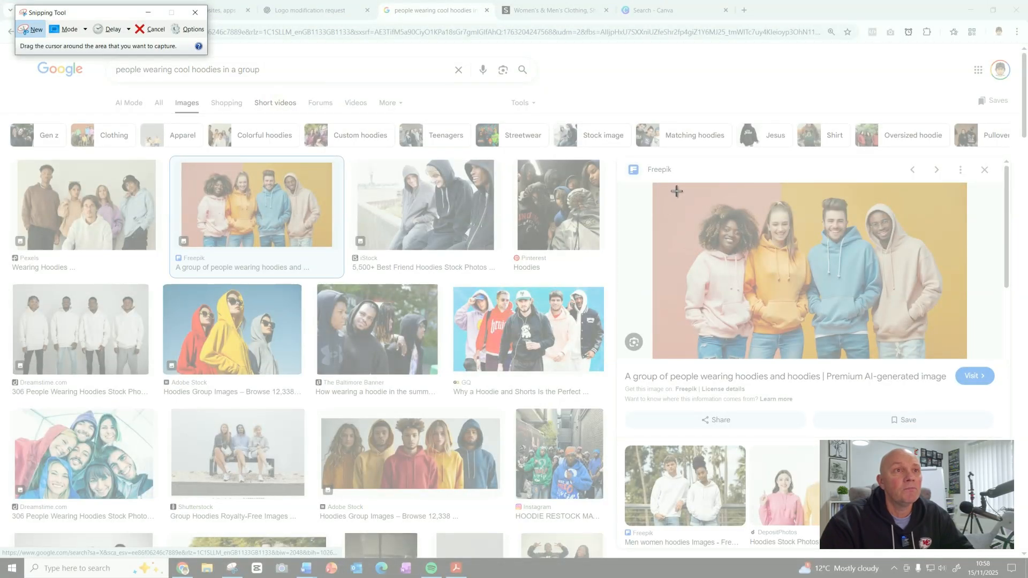
left_click_drag(684, 190, 948, 359)
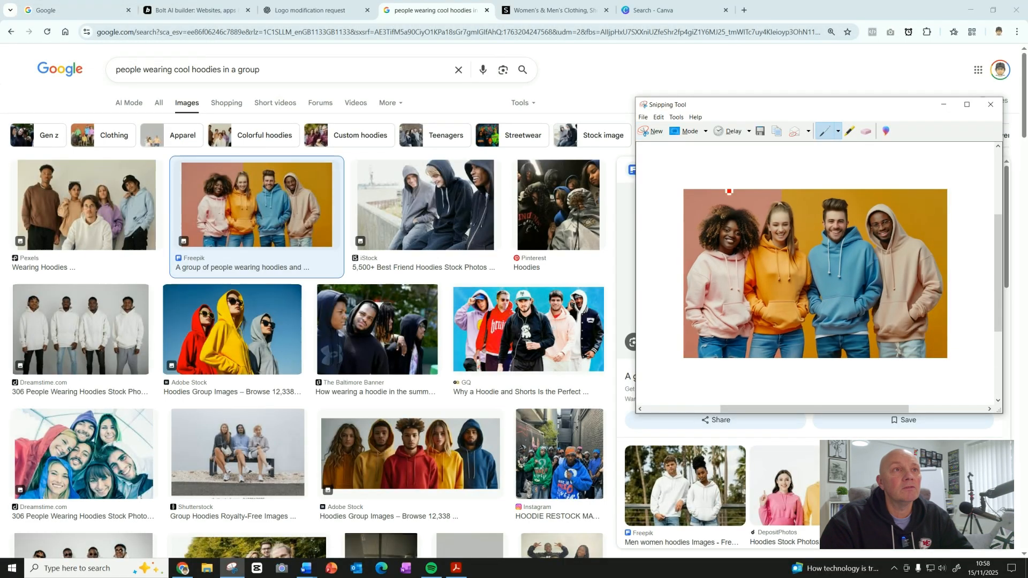
left_click(658, 117)
left_click(672, 130)
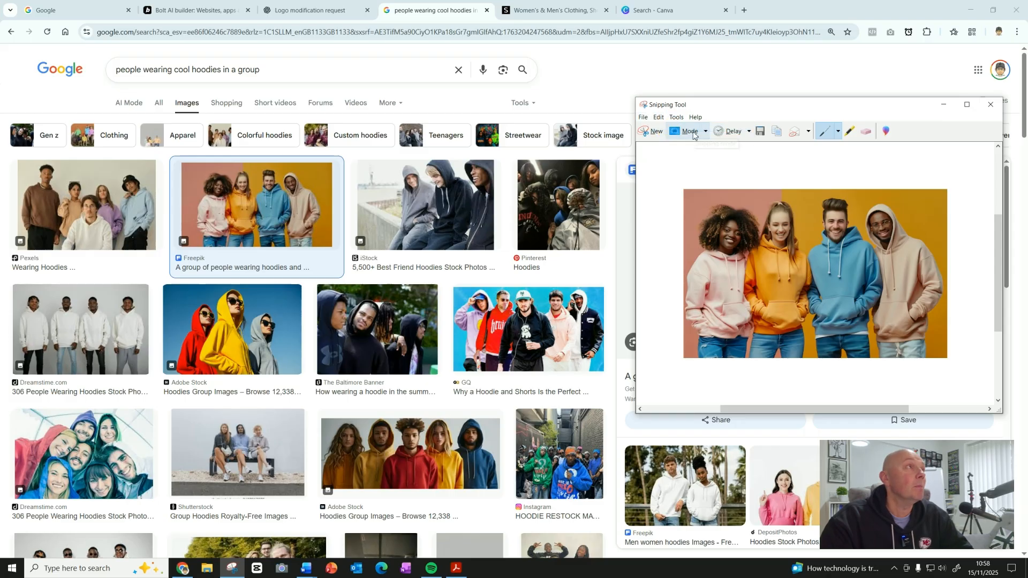
- Switch to the Bolt project and draft the prompt "replace the Urban Hoodies image"
left_click(191, 12)
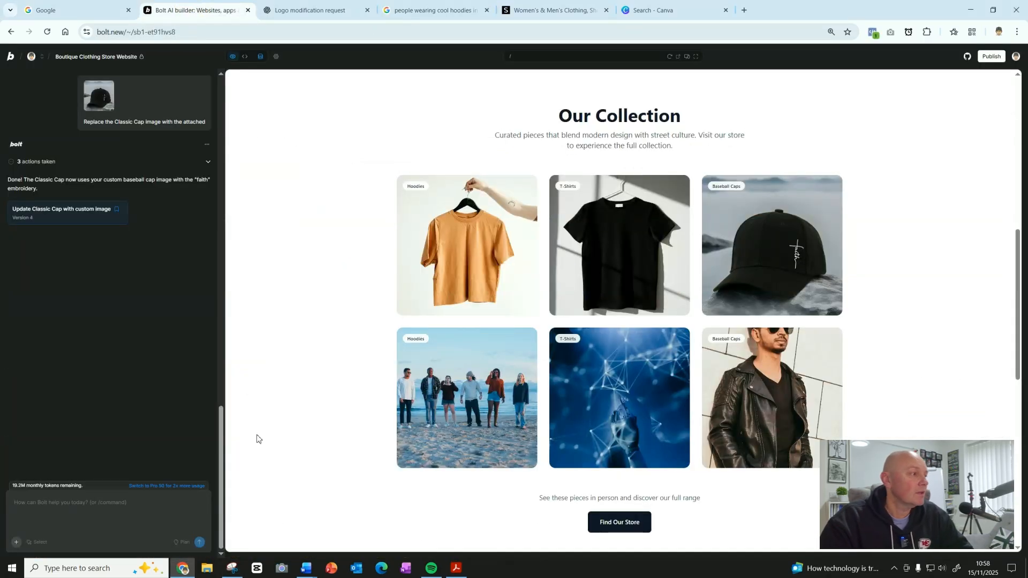
left_click(77, 504)
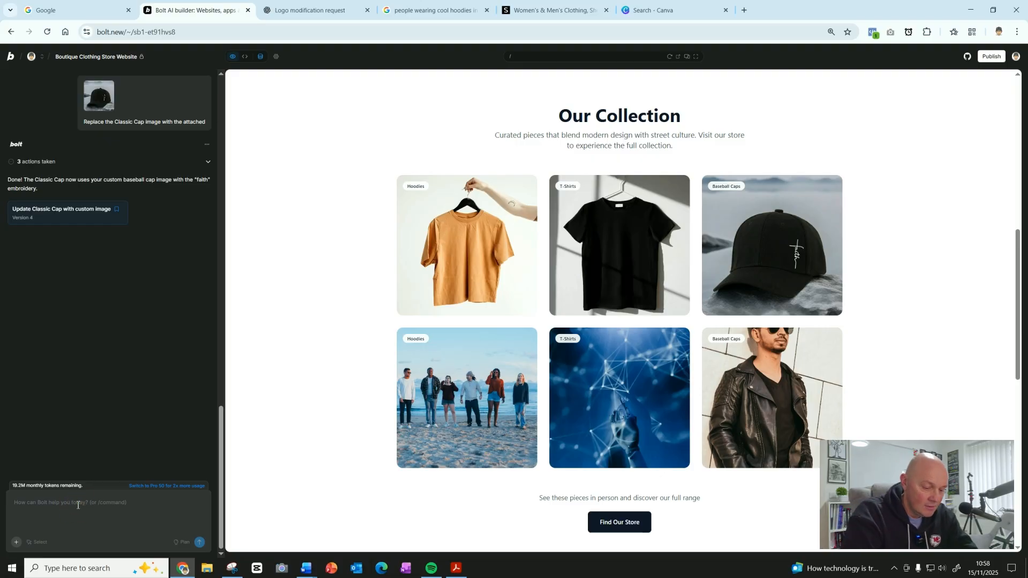
type("replace")
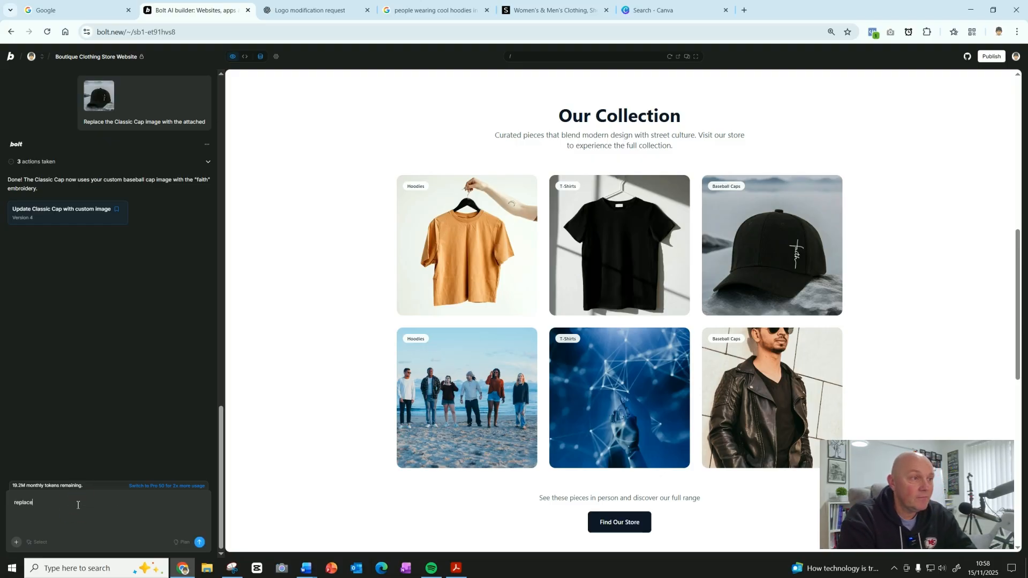
type(" the Hoodies")
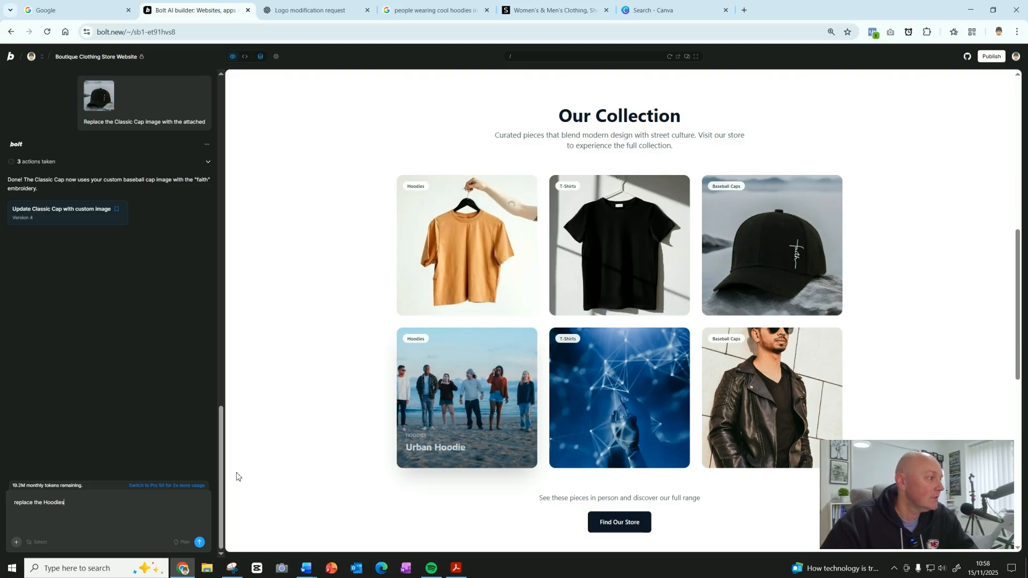
left_click(44, 504)
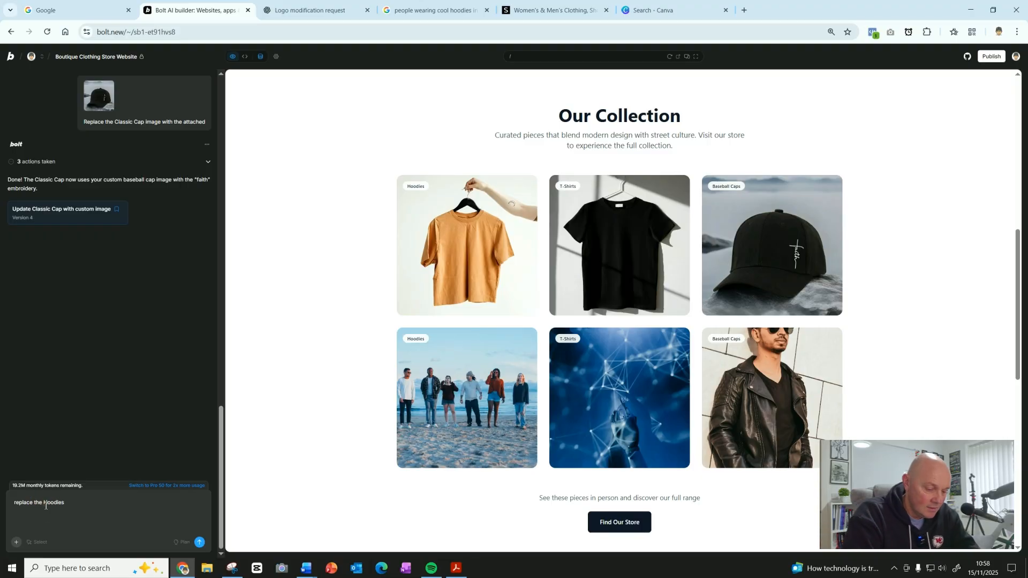
type("Urban")
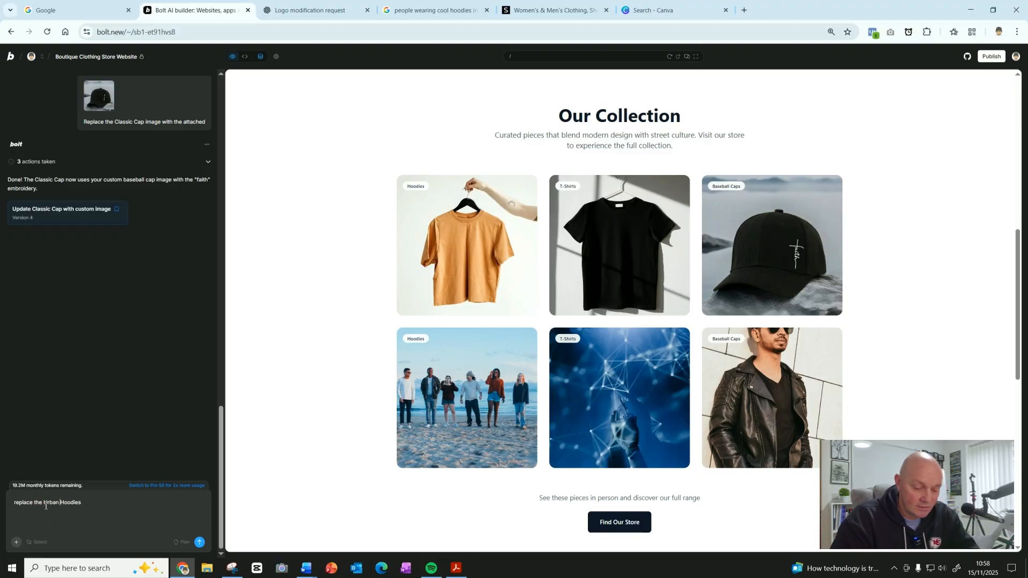
key("Right")
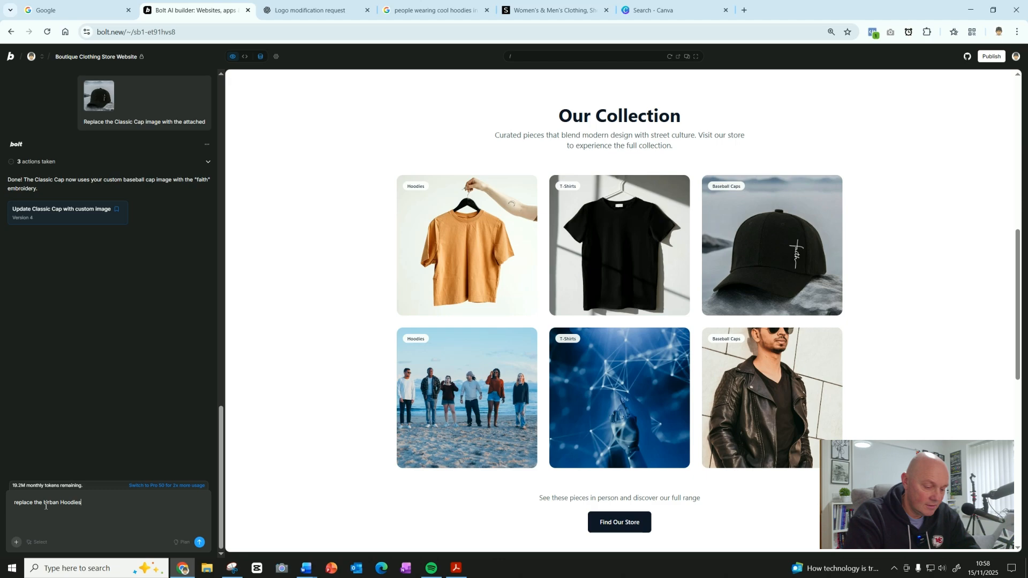
type("image")
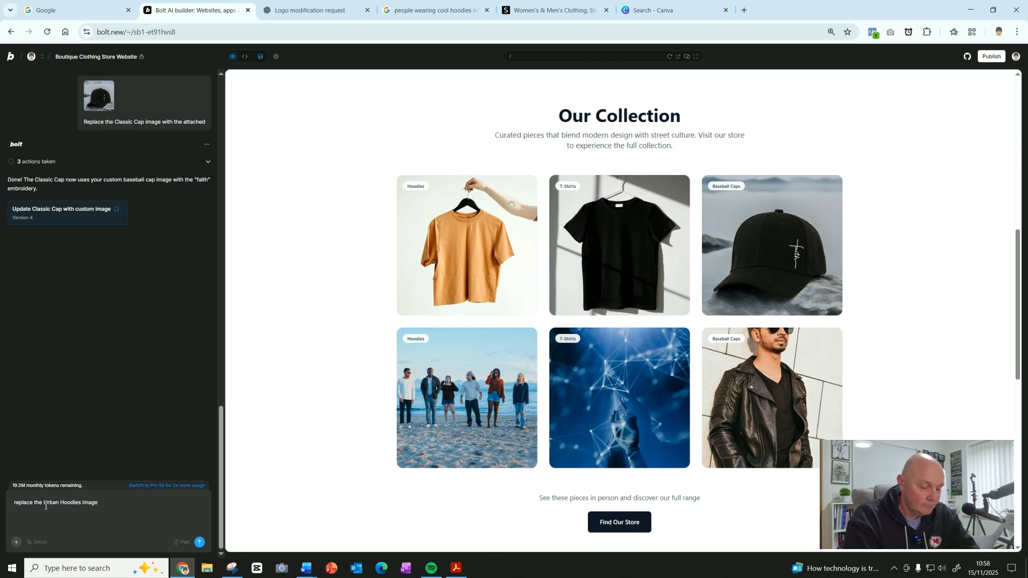
- Complete the prompt with "with the attached", attach the copied group hoodie snip, and submit it
type(" with")
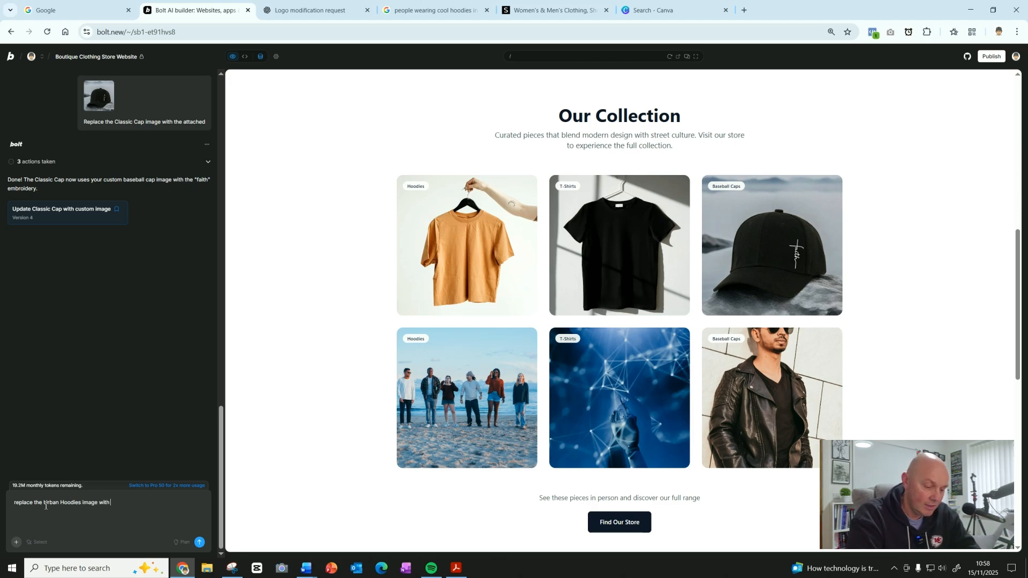
type(" the attached")
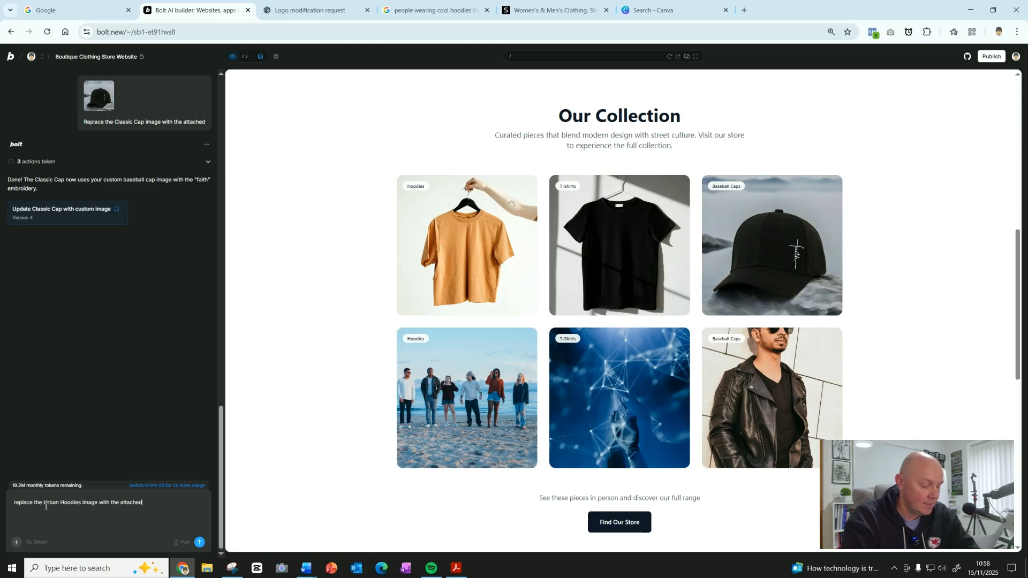
key("ctrl+v")
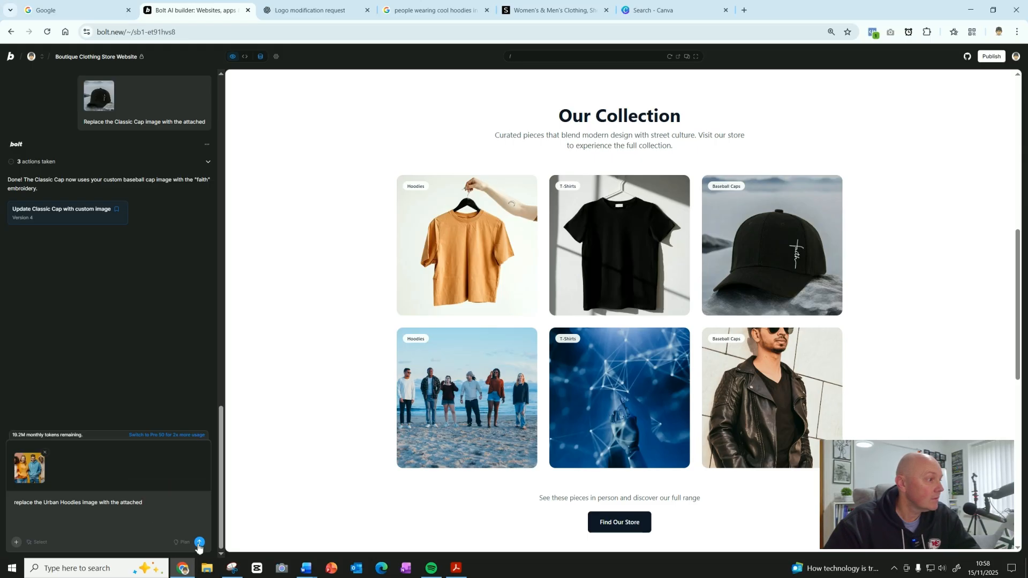
left_click(199, 543)
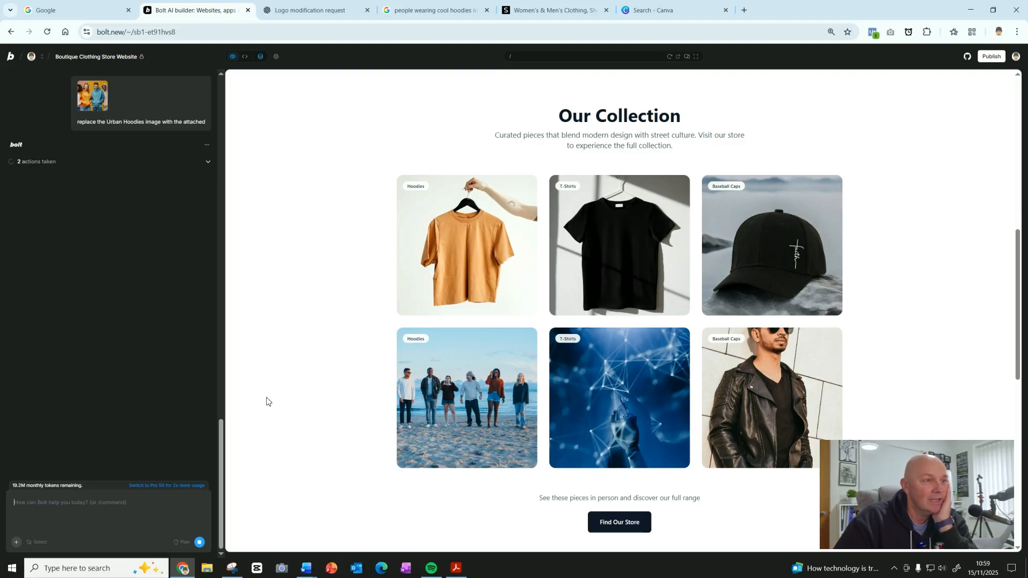
- Review the product images in the collection and the Visit Us section with its message form in the website preview
scroll(287, 390, "down", 5)
scroll(287, 389, "down", 5)
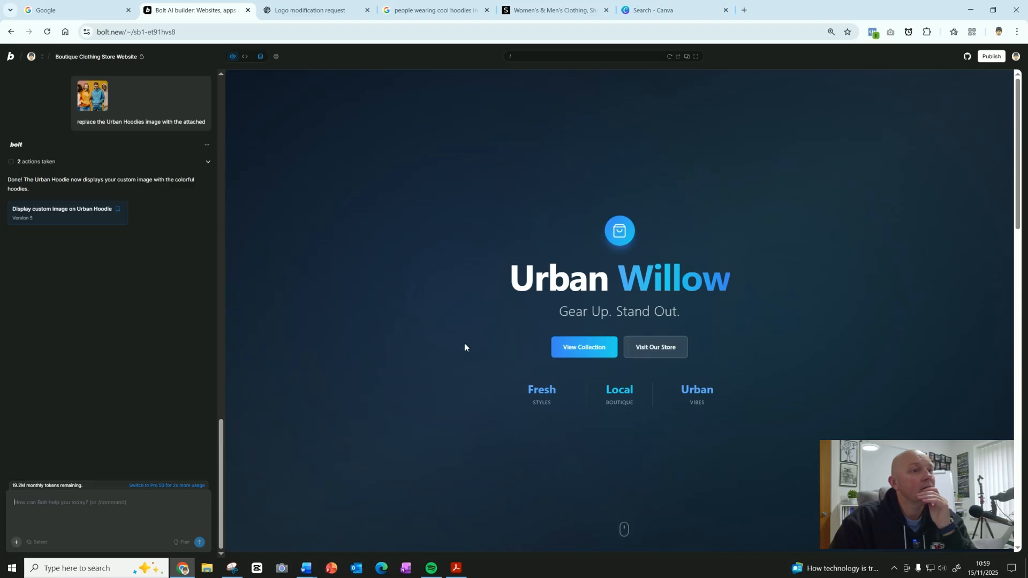
scroll(438, 349, "down", 7)
scroll(438, 349, "down", 3)
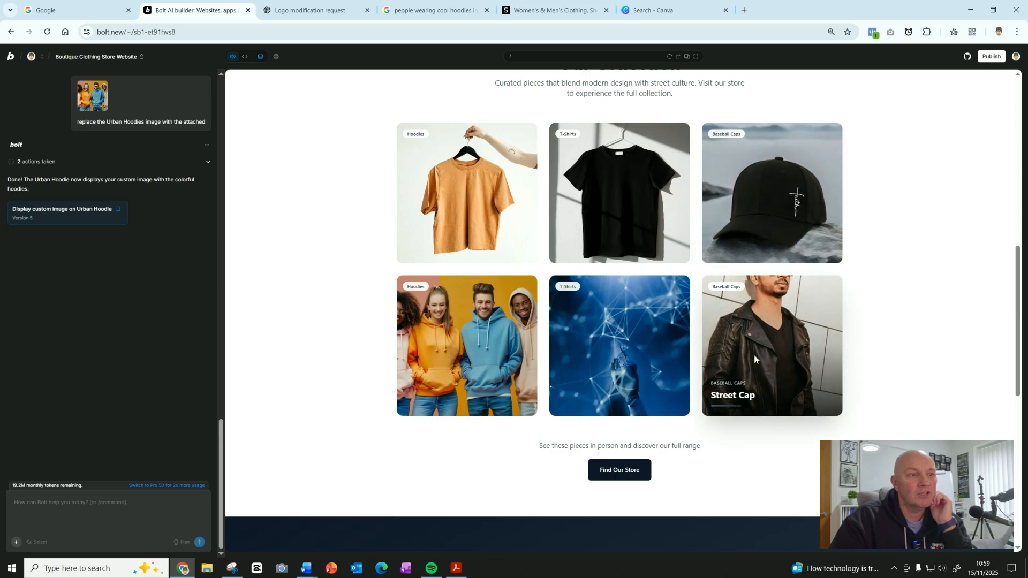
scroll(310, 354, "down", 8)
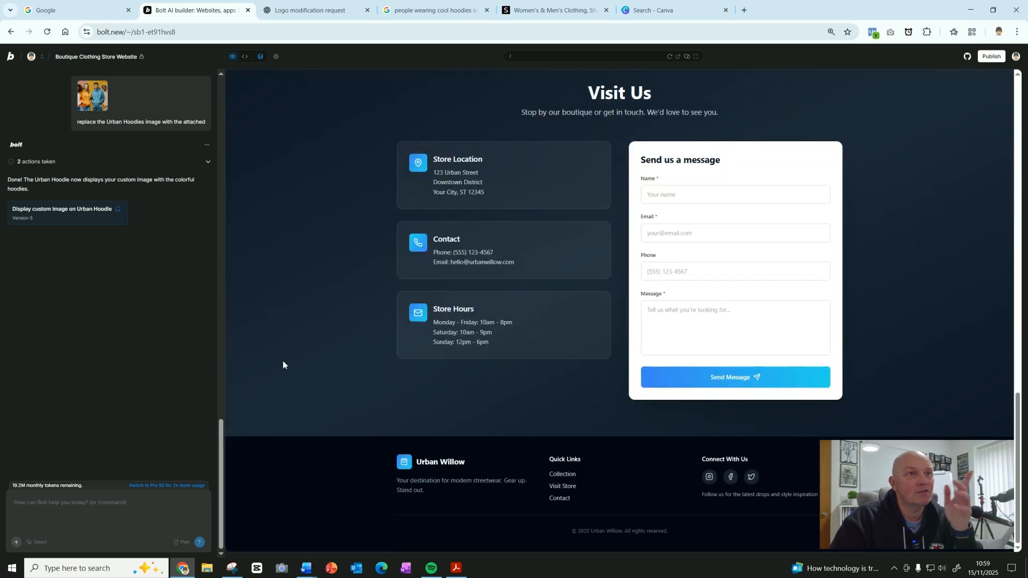
left_click(685, 196)
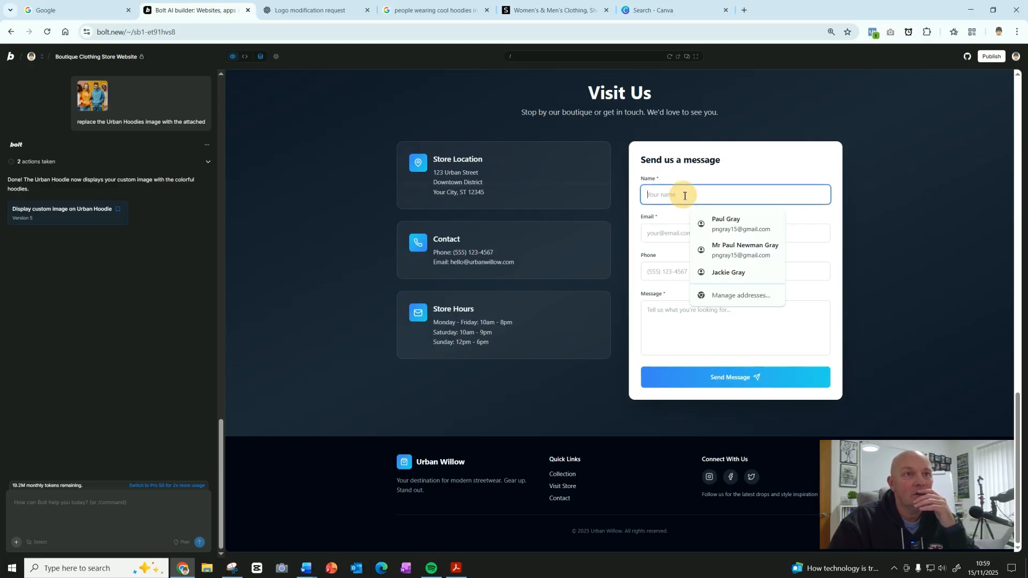
left_click(775, 144)
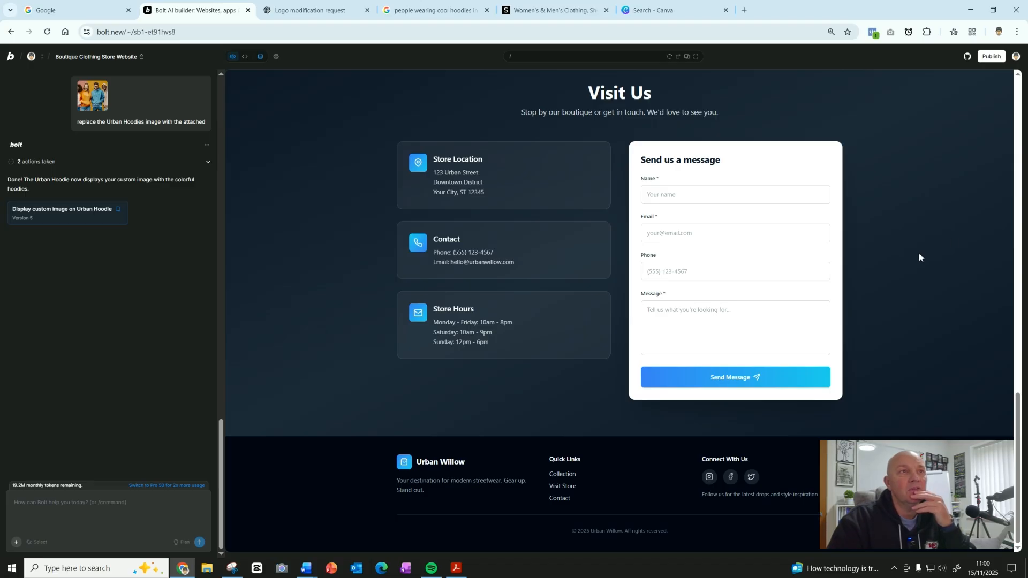
scroll(919, 257, "up", 5)
scroll(918, 257, "up", 15)
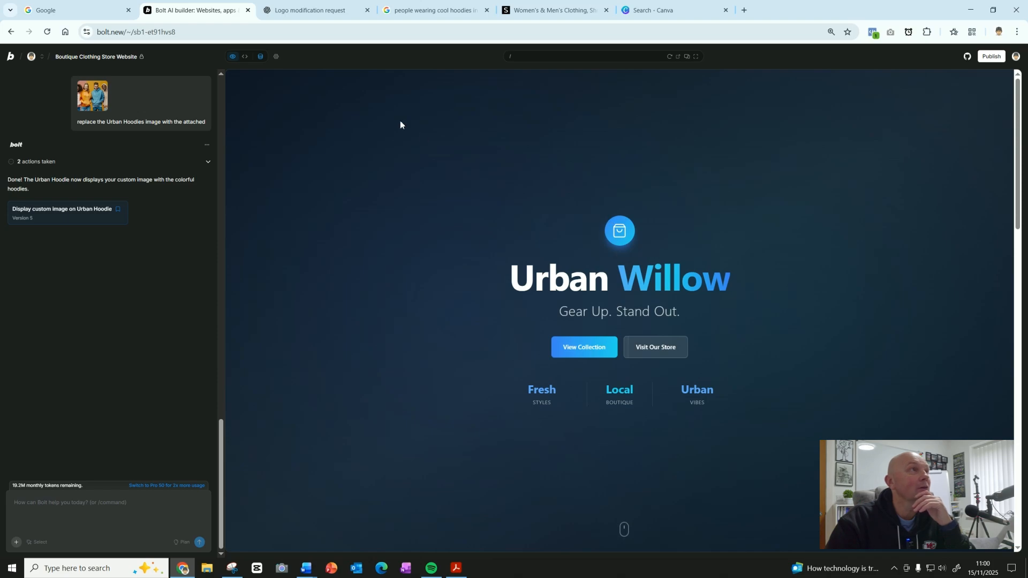
- Switch to the ChatGPT logo chat, compare the attached and modified Urban Willow logos, and enlarge the attached one
left_click(317, 12)
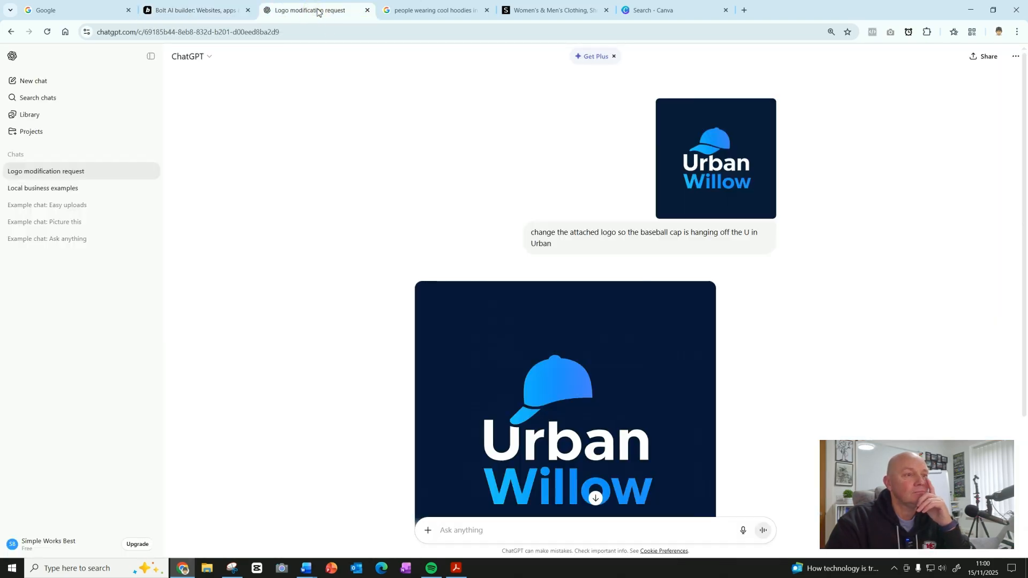
scroll(862, 321, "down", 3)
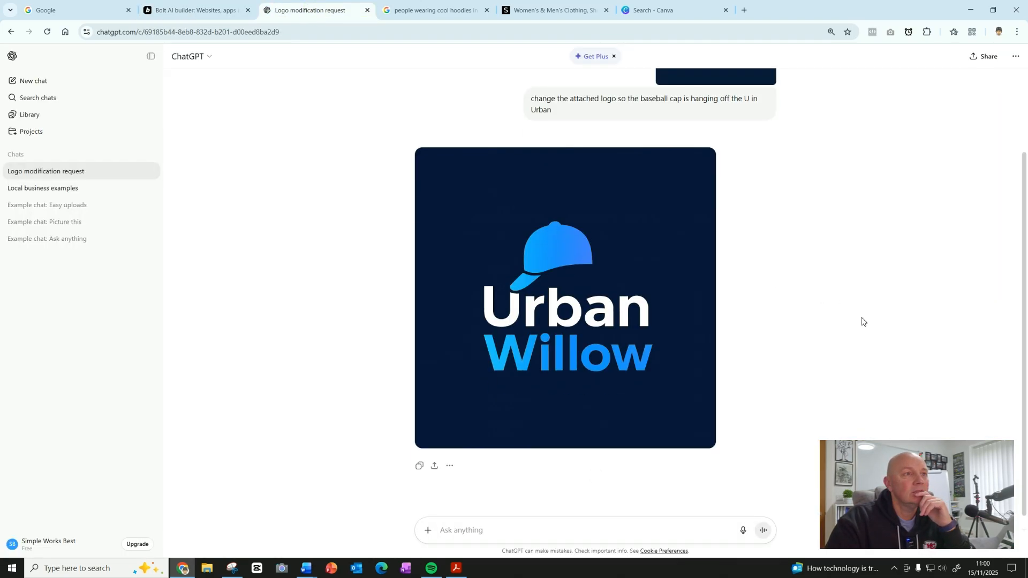
scroll(861, 321, "up", 3)
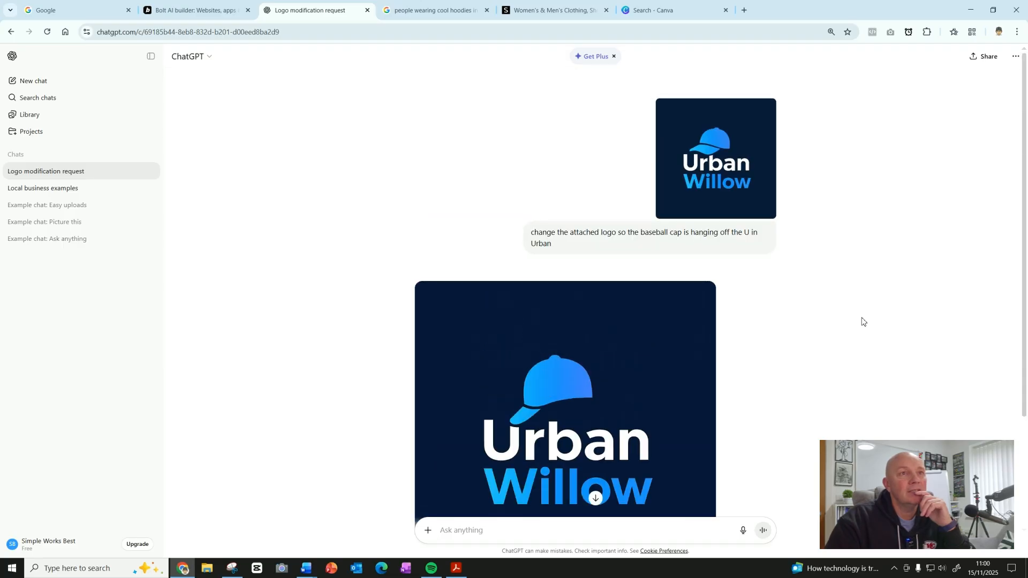
left_click(716, 175)
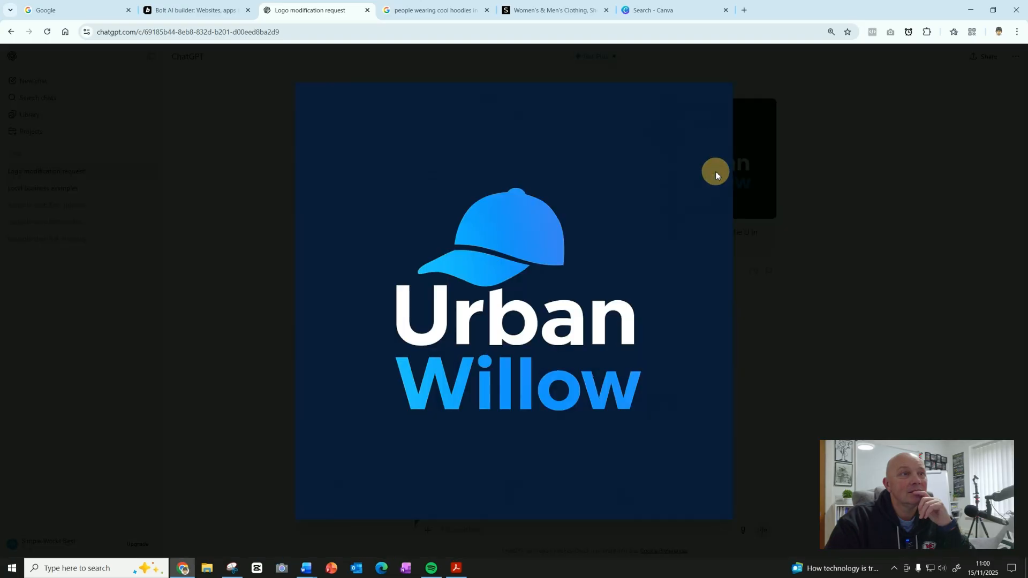
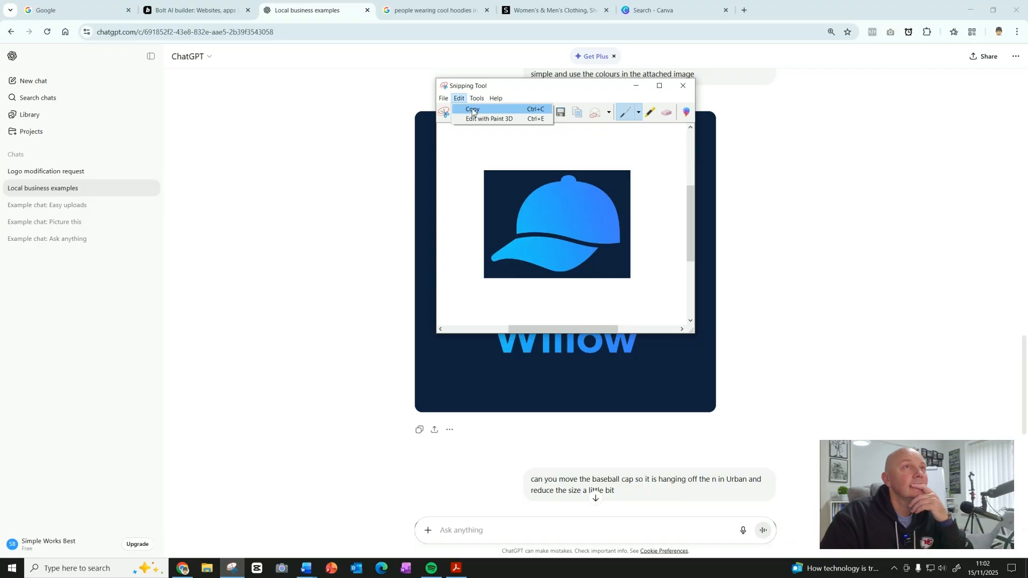
- Copy the baseball cap snip, switch to Canva, and create a new blank logo design
left_click(468, 109)
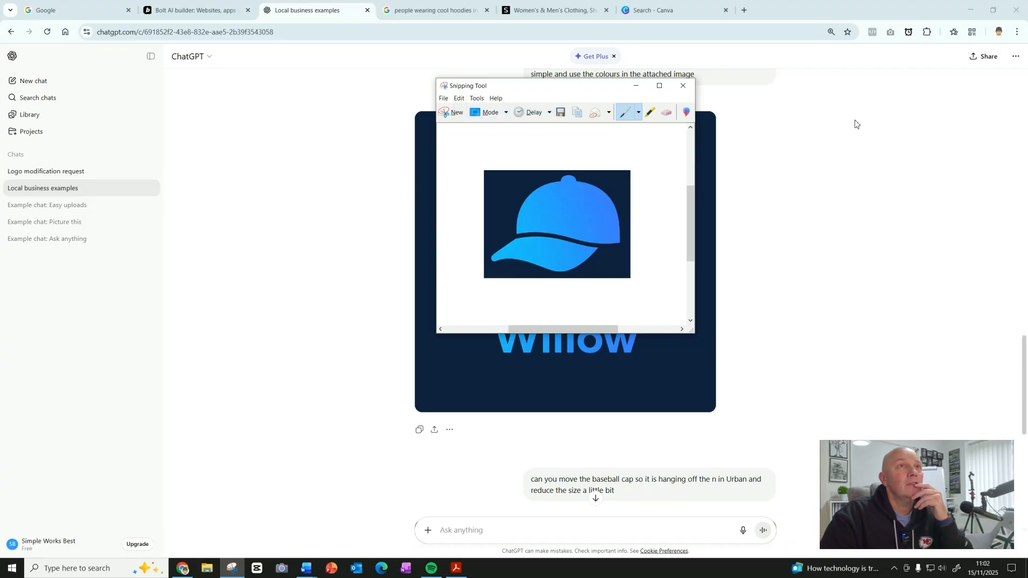
left_click(664, 10)
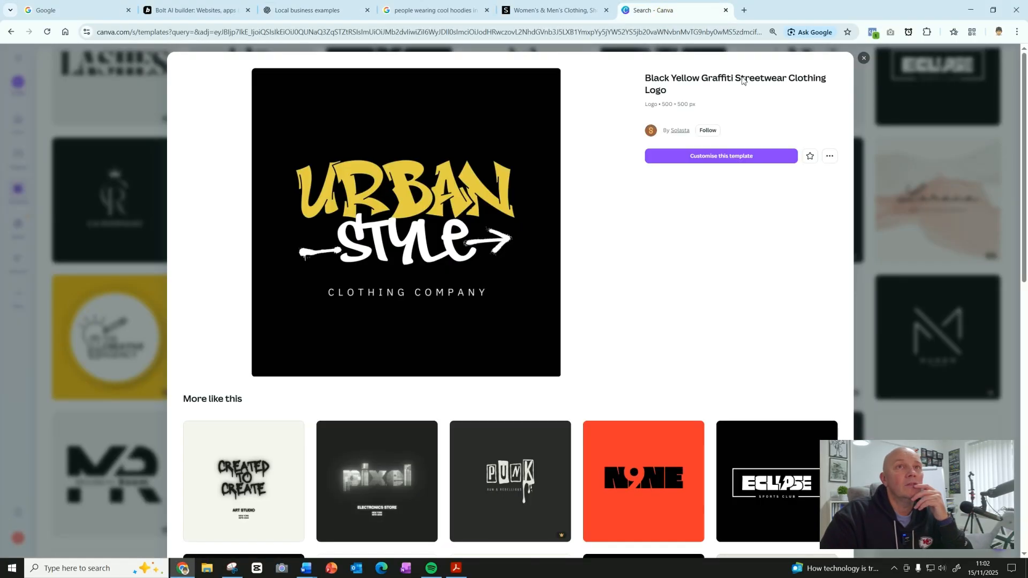
left_click(863, 58)
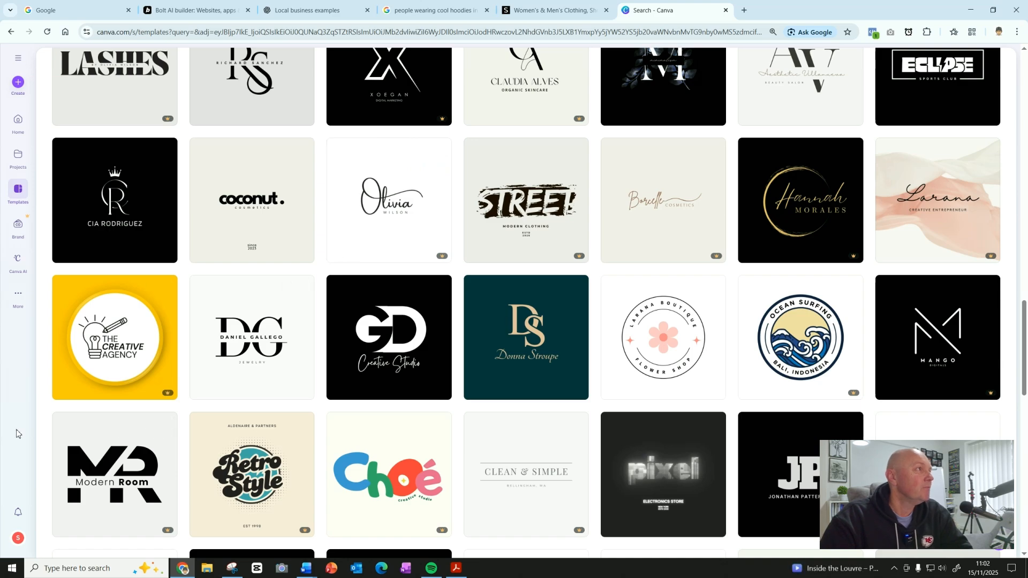
scroll(480, 296, "up", 15)
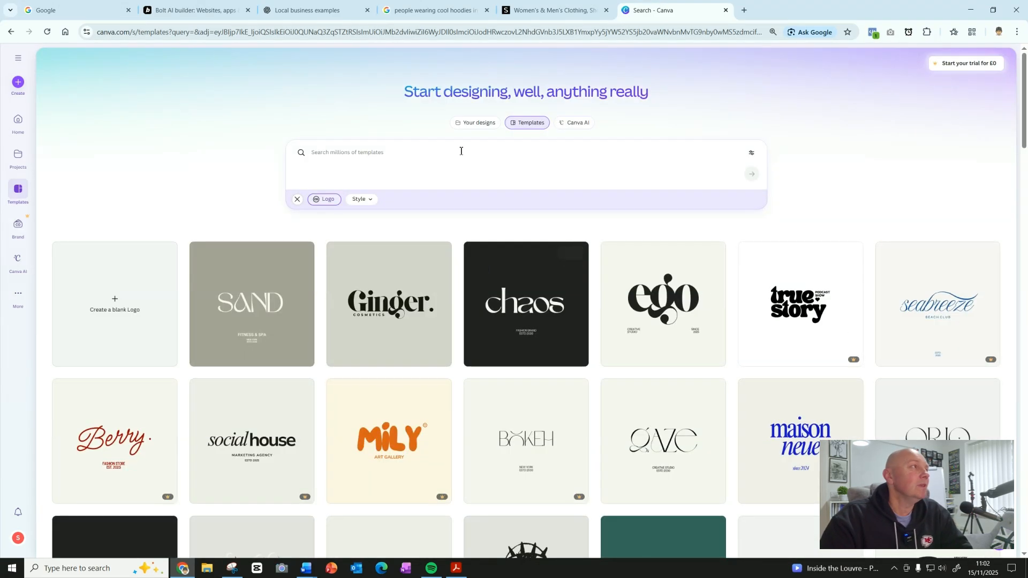
left_click(18, 83)
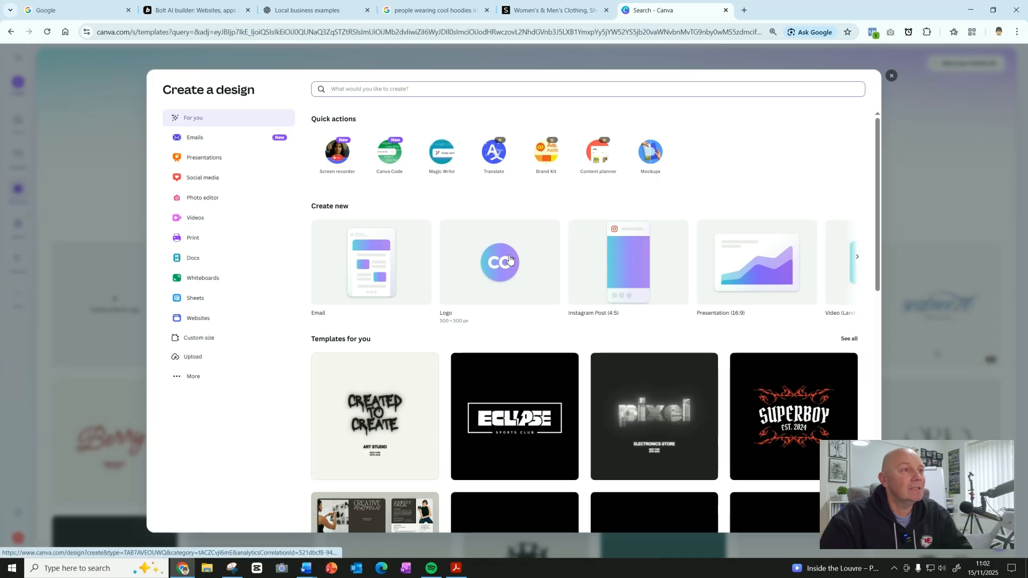
left_click(504, 269)
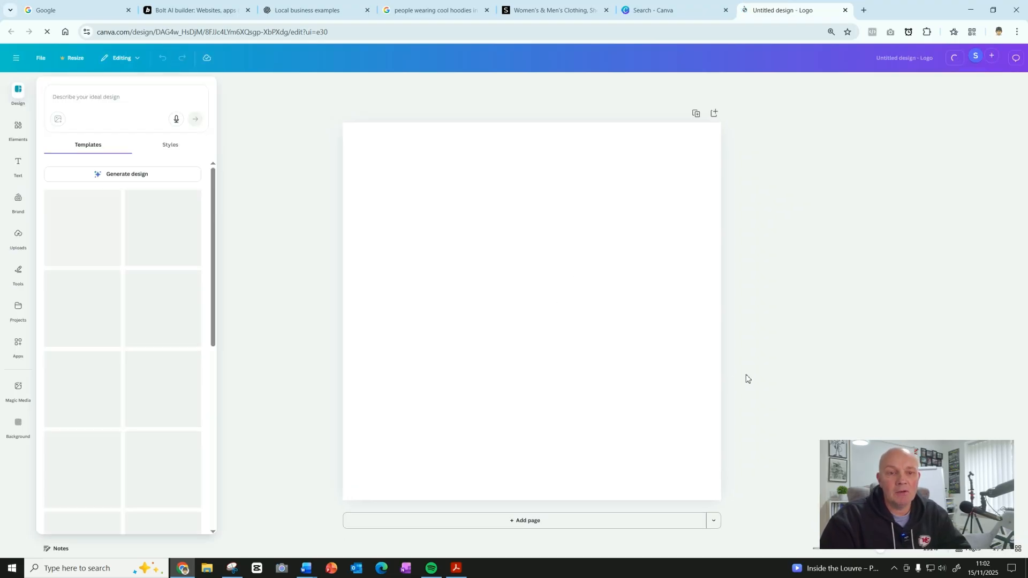
- Paste the copied cap image onto the blank logo page and enlarge it to the full page width
left_click_drag(847, 551, 834, 552)
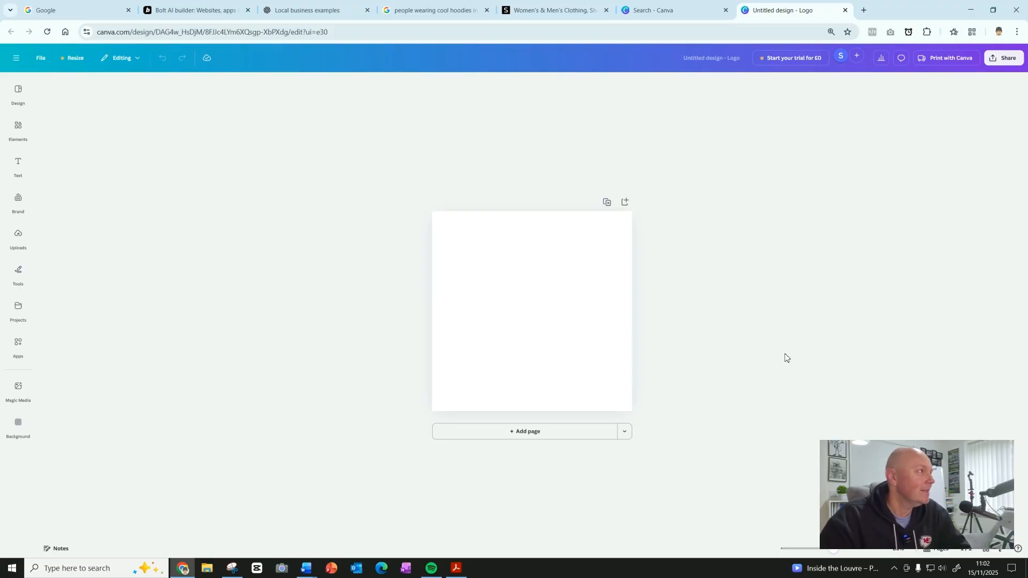
right_click(527, 293)
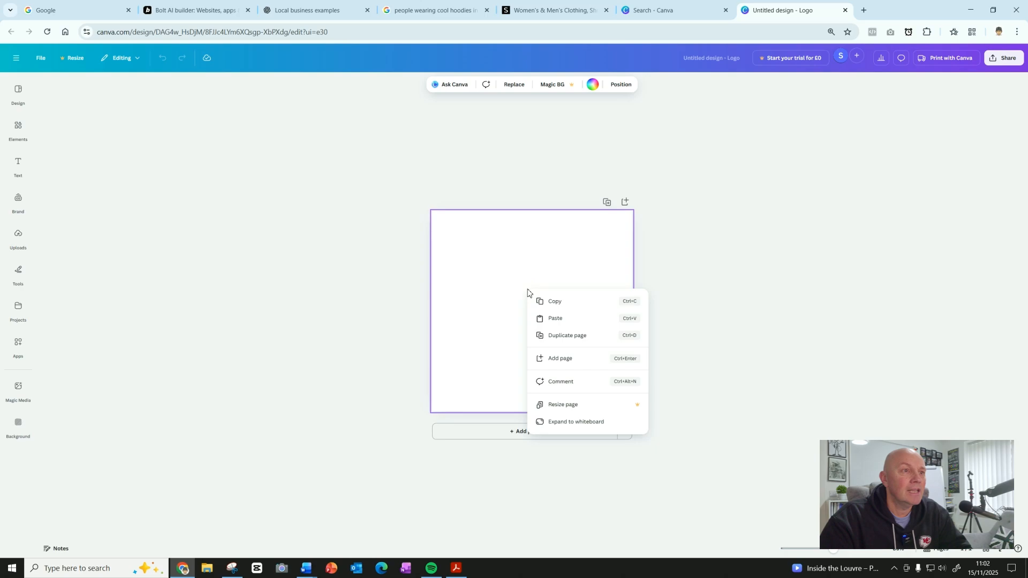
left_click(554, 318)
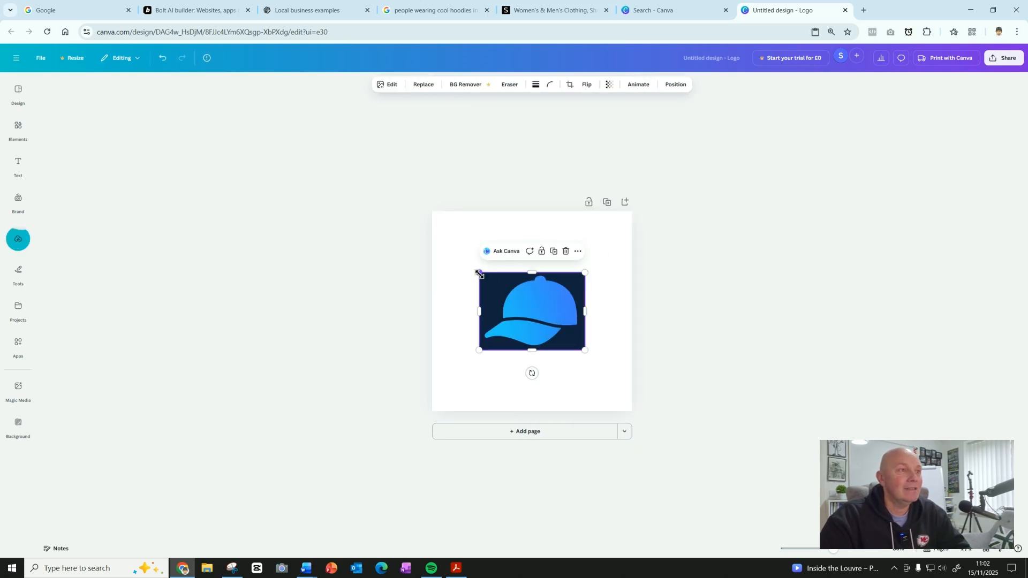
left_click_drag(476, 273, 432, 237)
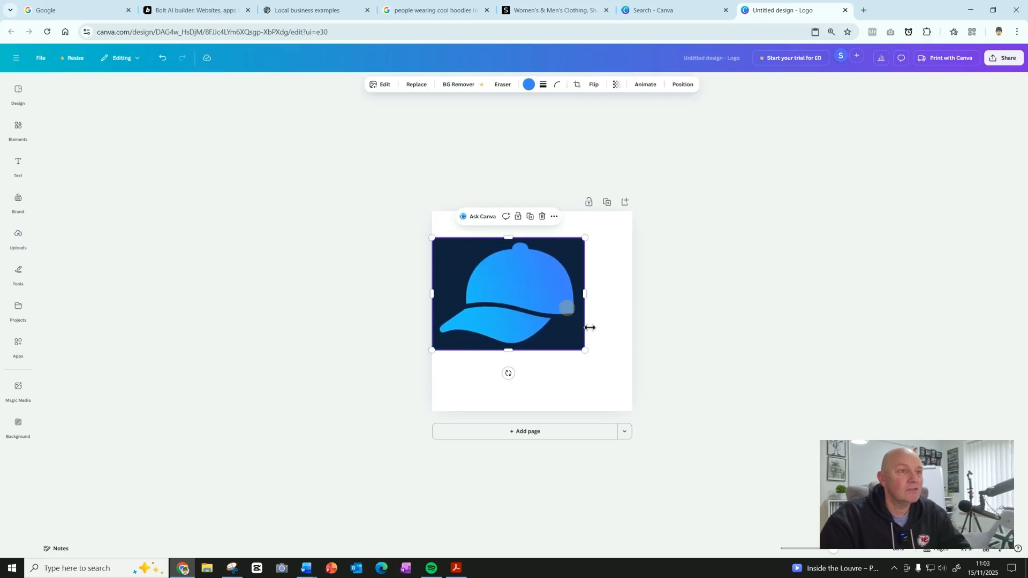
left_click_drag(584, 350, 631, 389)
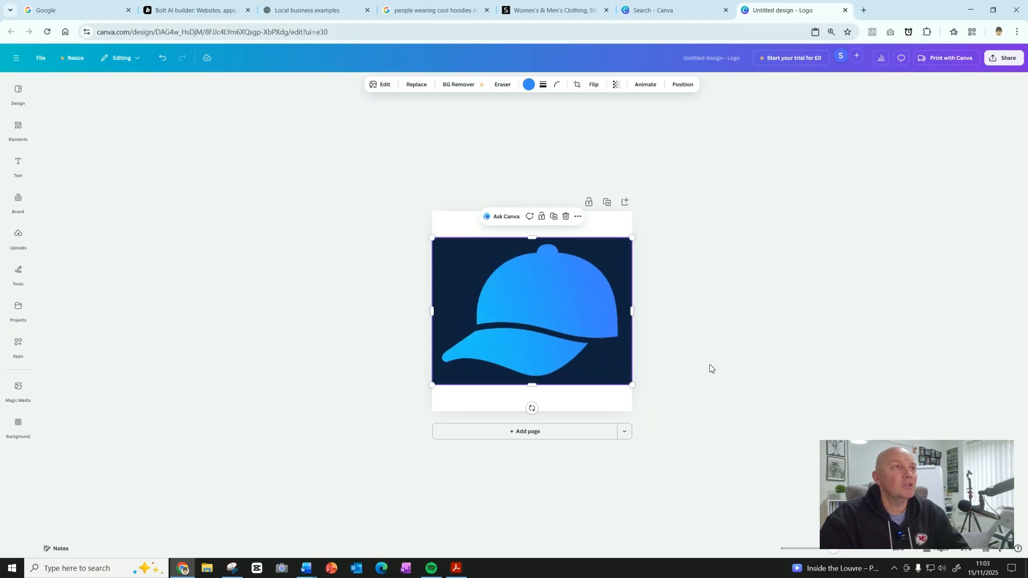
- Try to remove the background of the cap image, and copy the image from the logo page
left_click(461, 85)
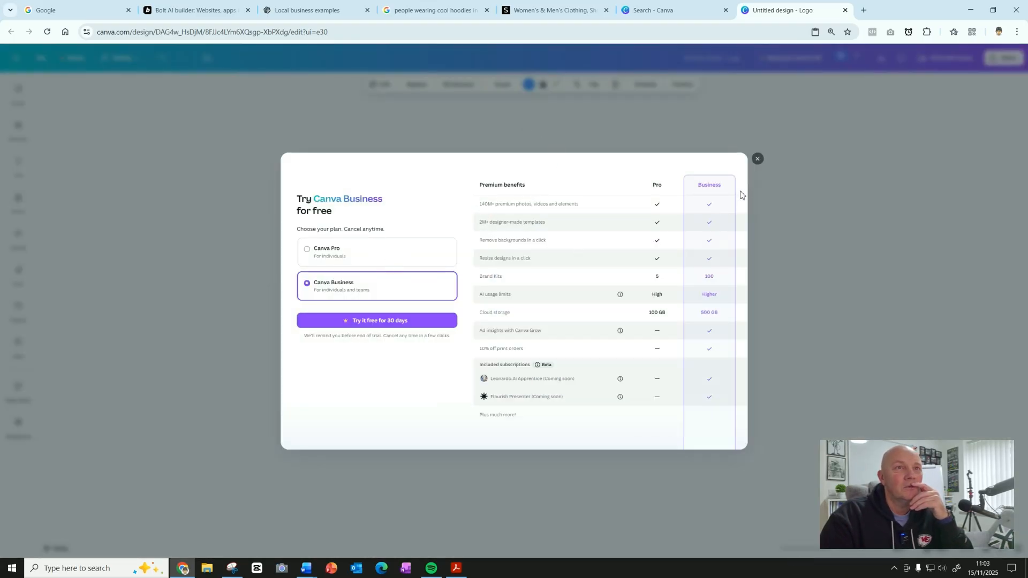
left_click(757, 159)
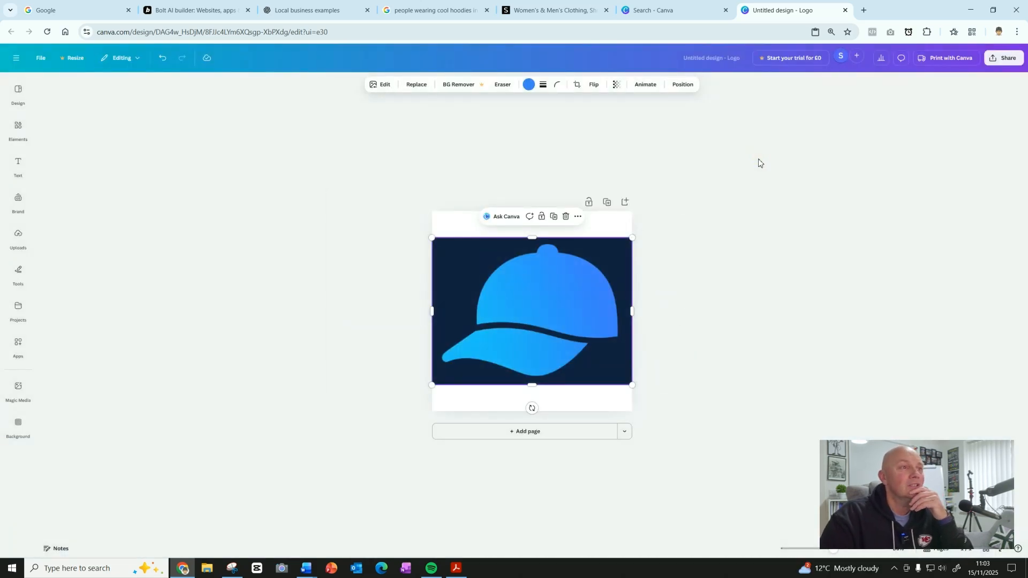
right_click(523, 285)
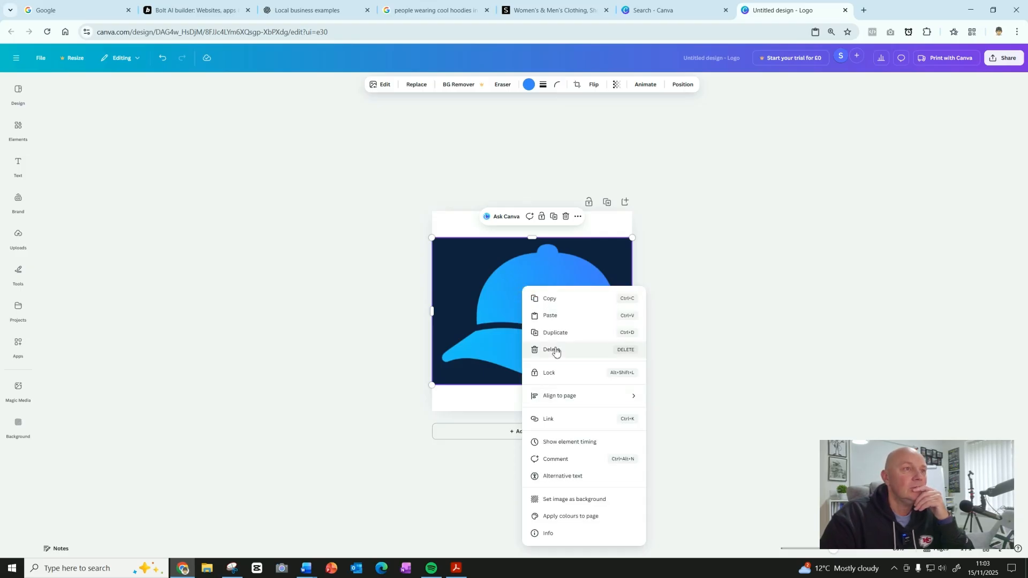
left_click(558, 299)
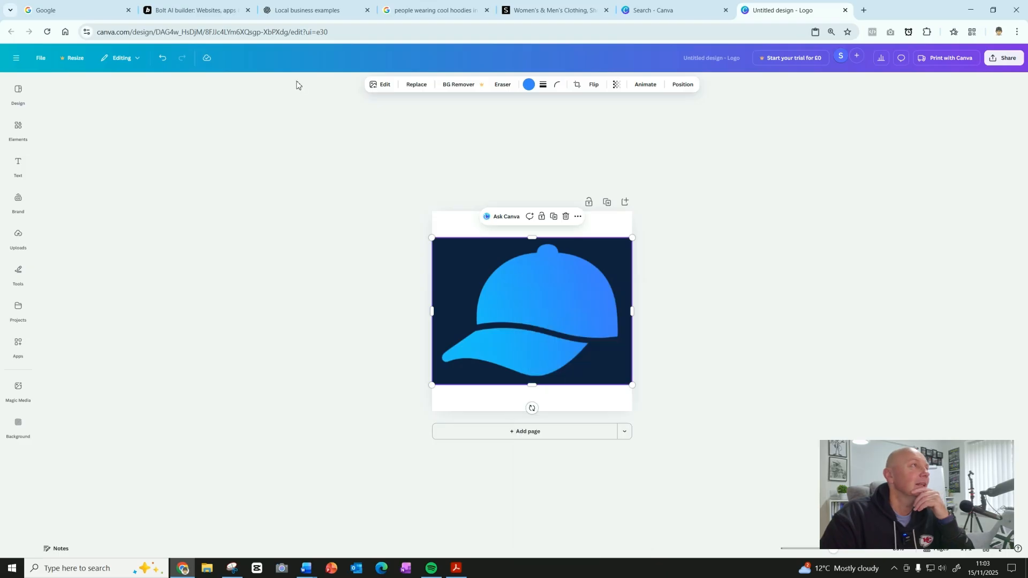
- Switch to Bolt and write the prompt "Replace the icon above Urban Willow name with the attached"
left_click(201, 14)
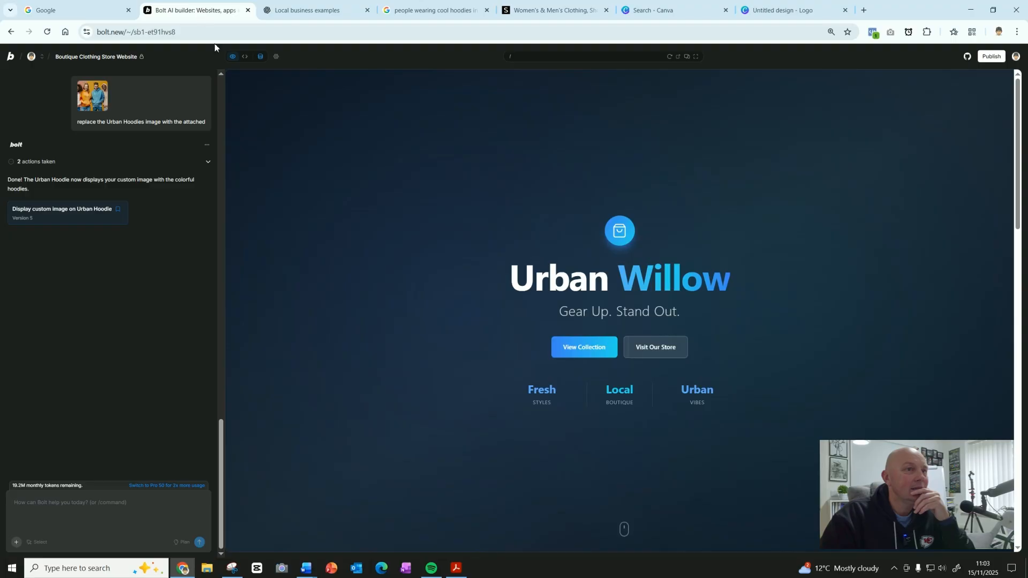
left_click(77, 504)
type("Rep")
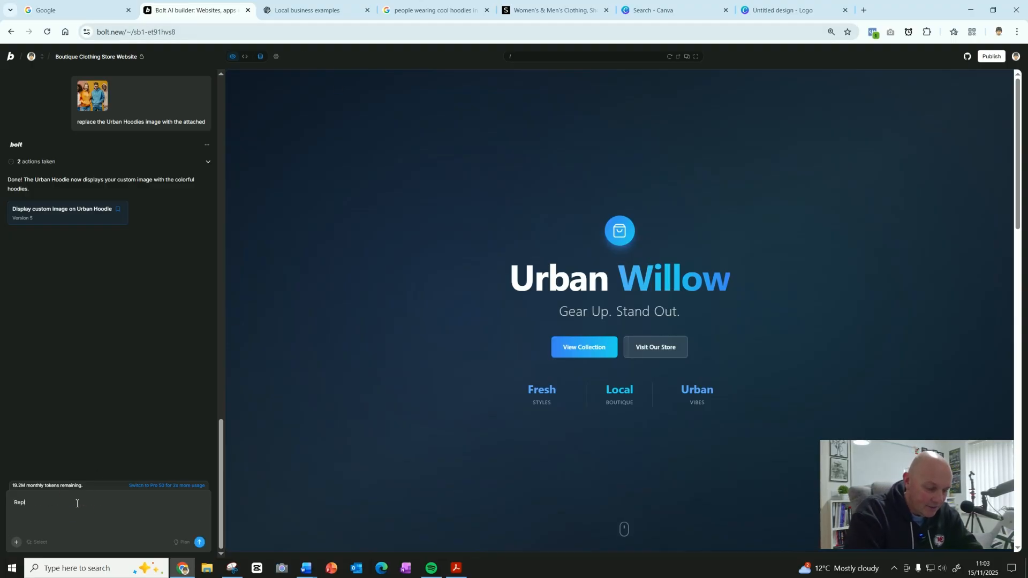
type("lace the ico")
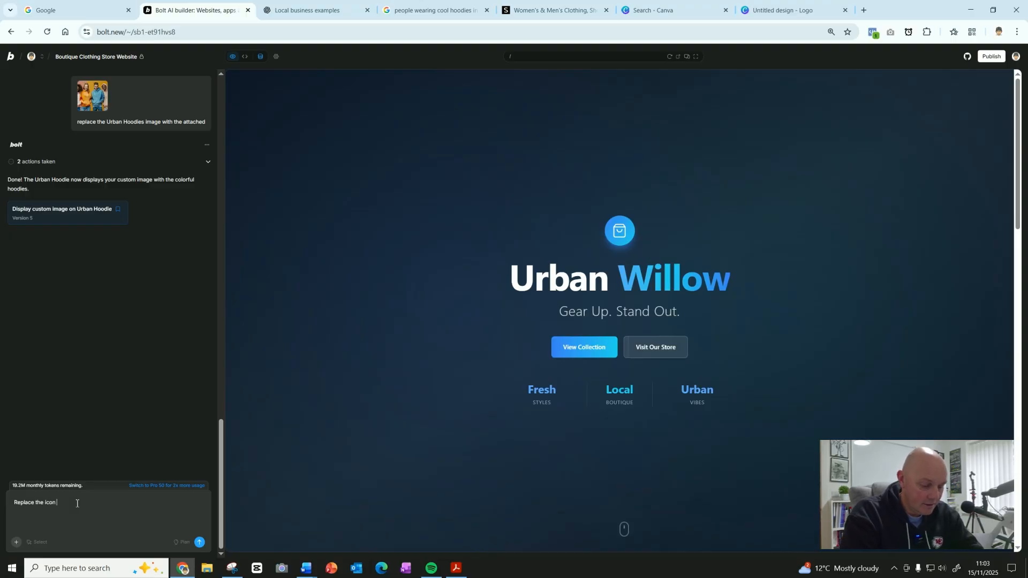
type("n above ")
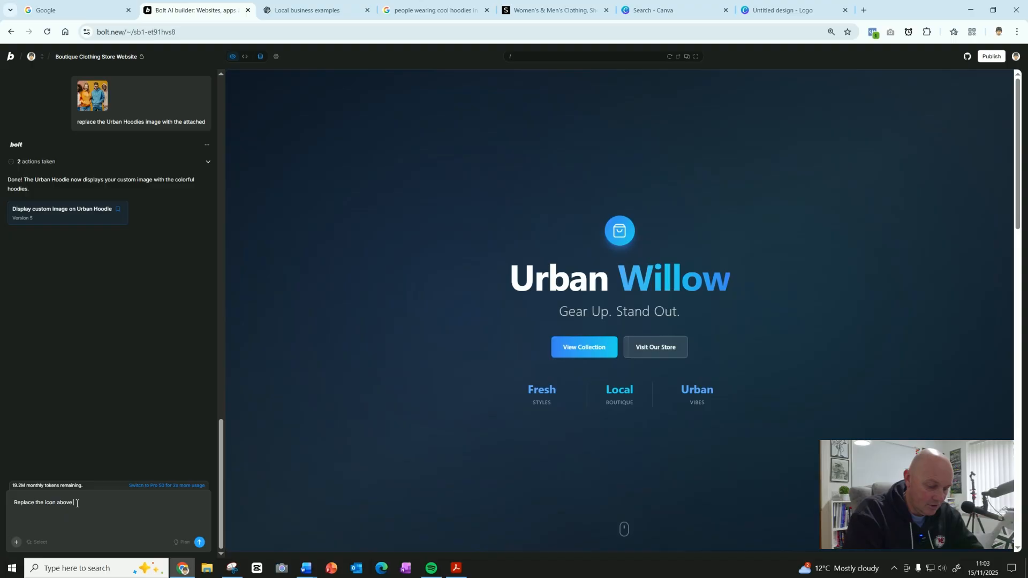
type("Urban W")
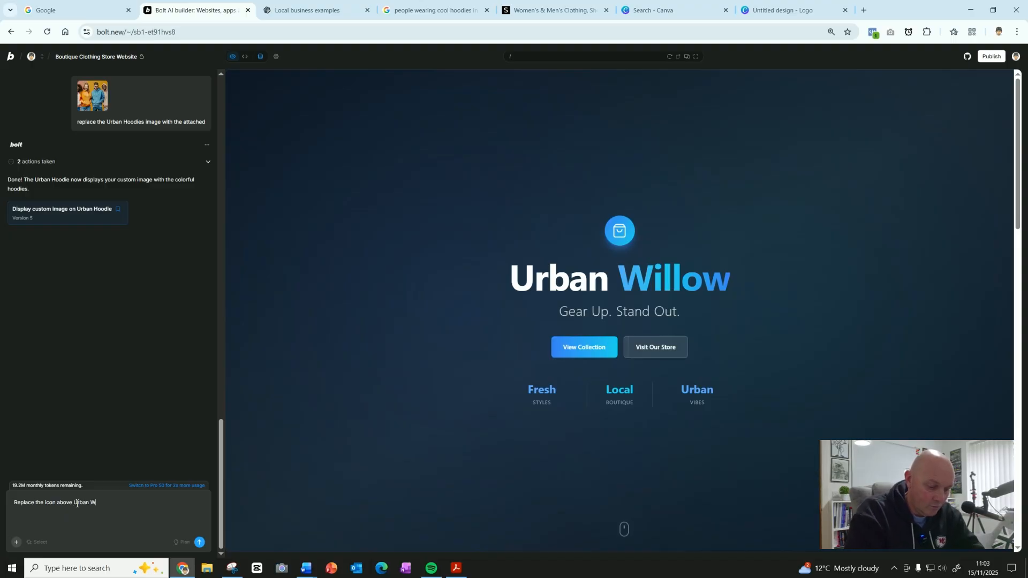
type("illow")
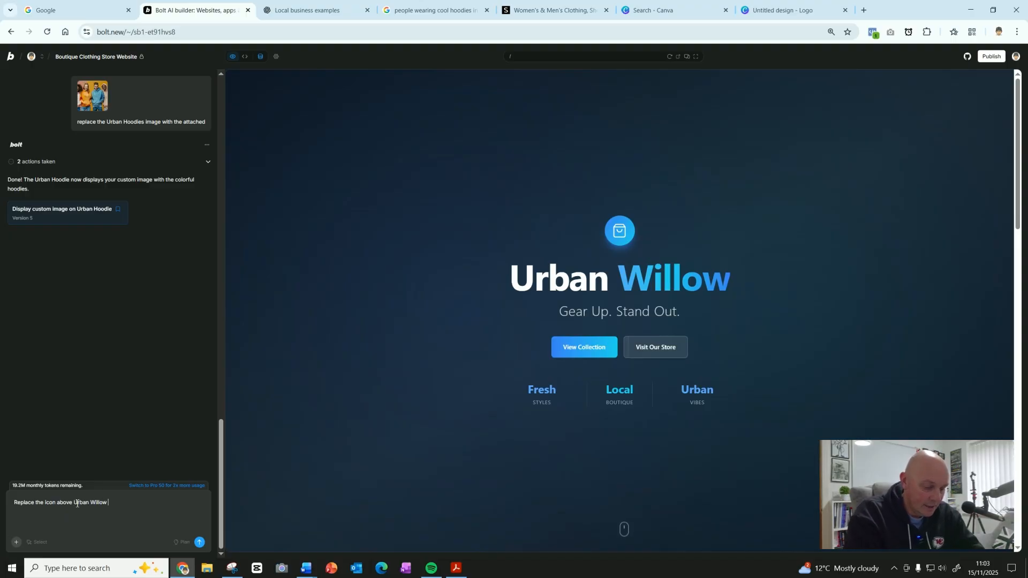
type(" name with t")
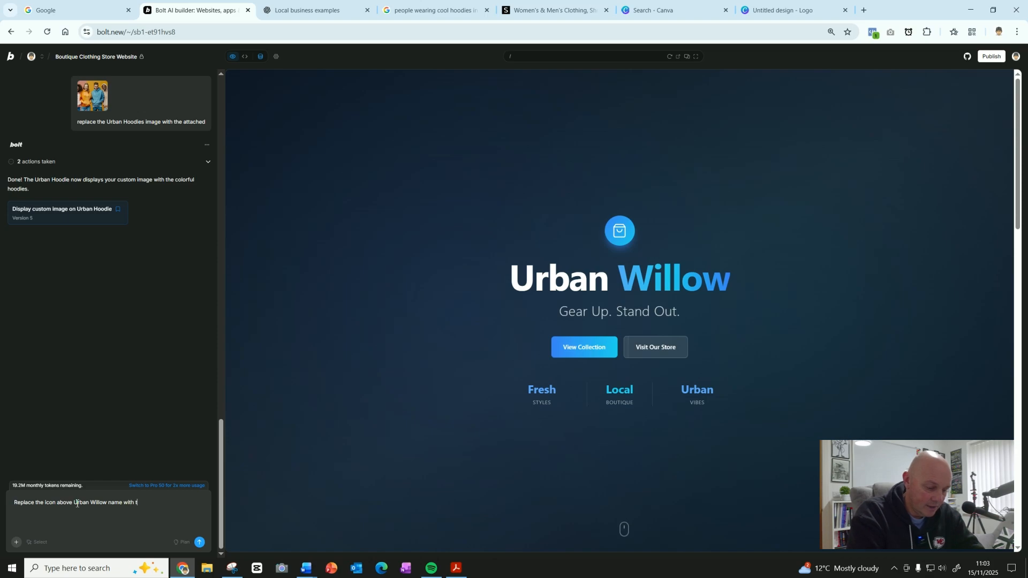
type("he attached")
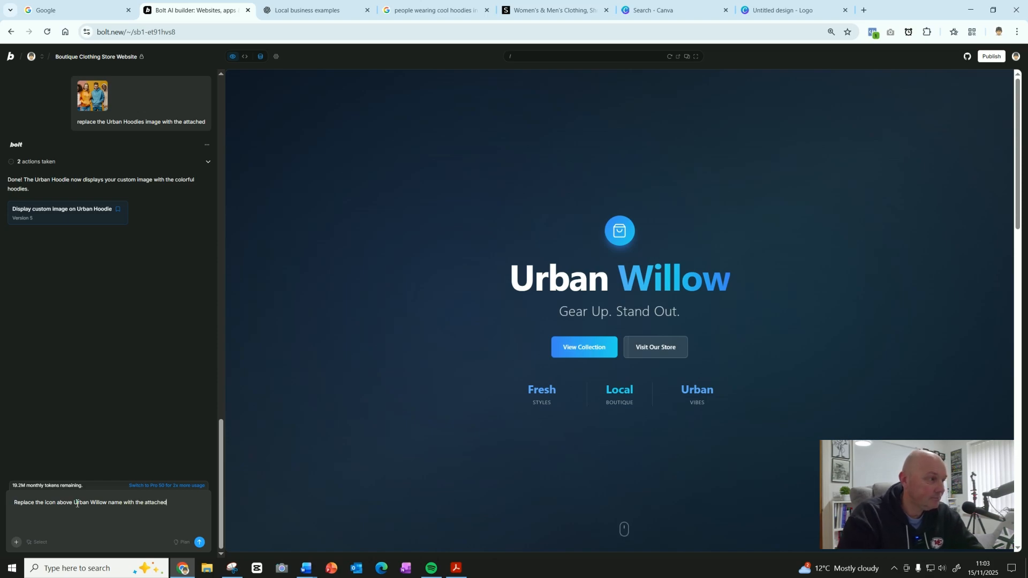
- Try to paste the cap image copied from Canva into the Bolt prompt
left_click(178, 504)
right_click(177, 504)
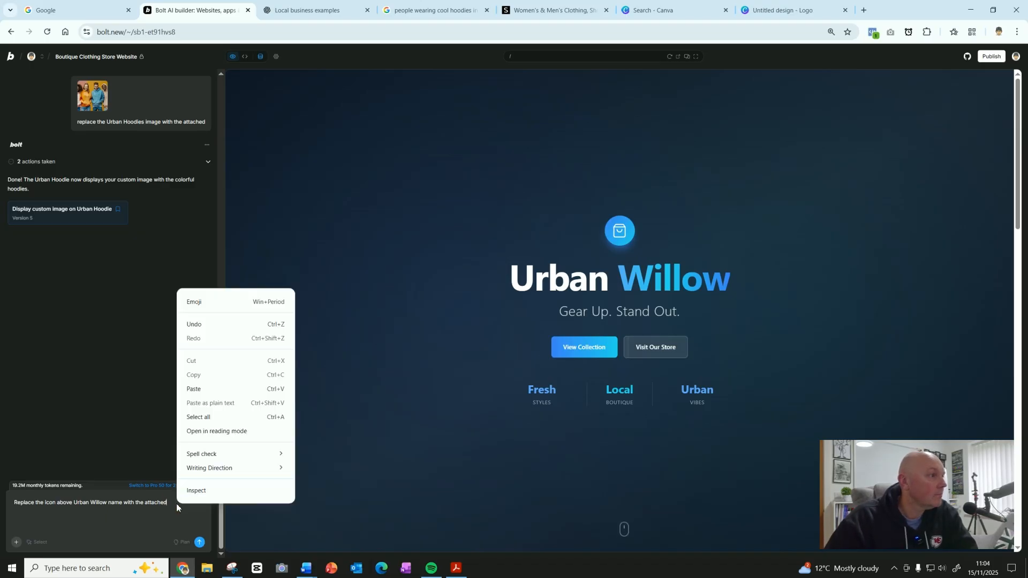
left_click(193, 389)
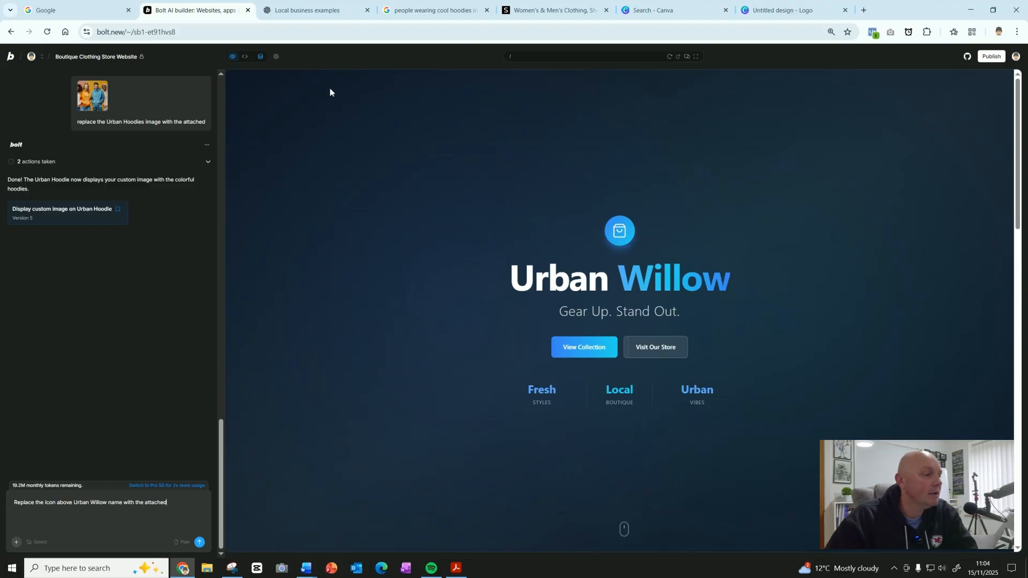
- Copy the cap snip from Snipping Tool, attach it to the Bolt prompt, and submit the request
left_click(232, 568)
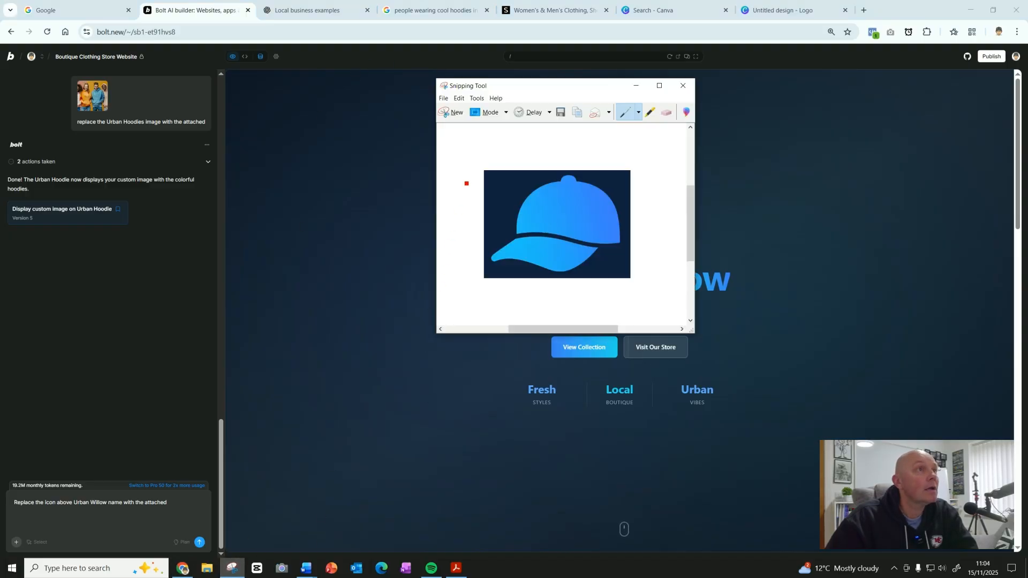
left_click(458, 98)
left_click(463, 111)
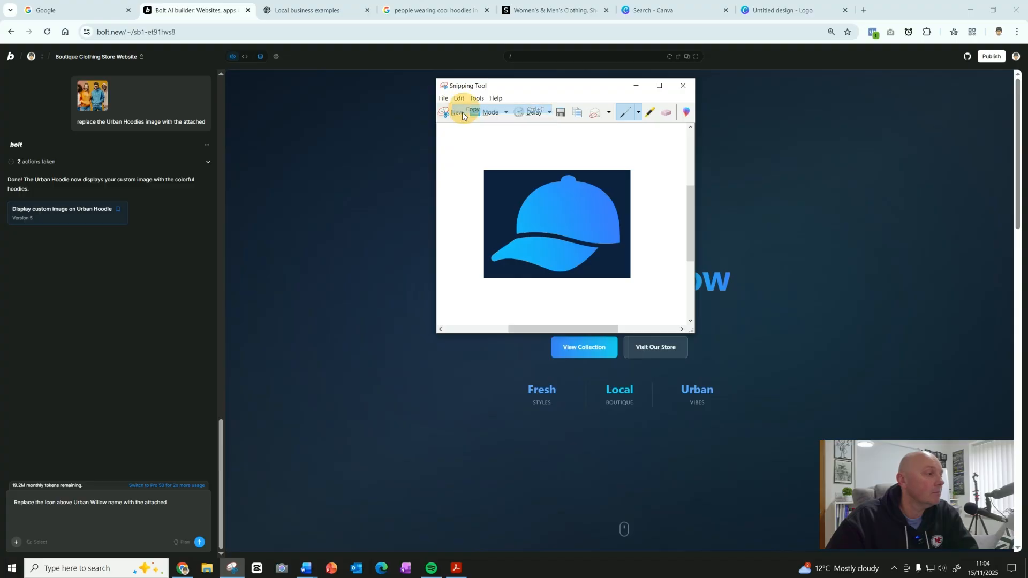
left_click(185, 502)
right_click(183, 502)
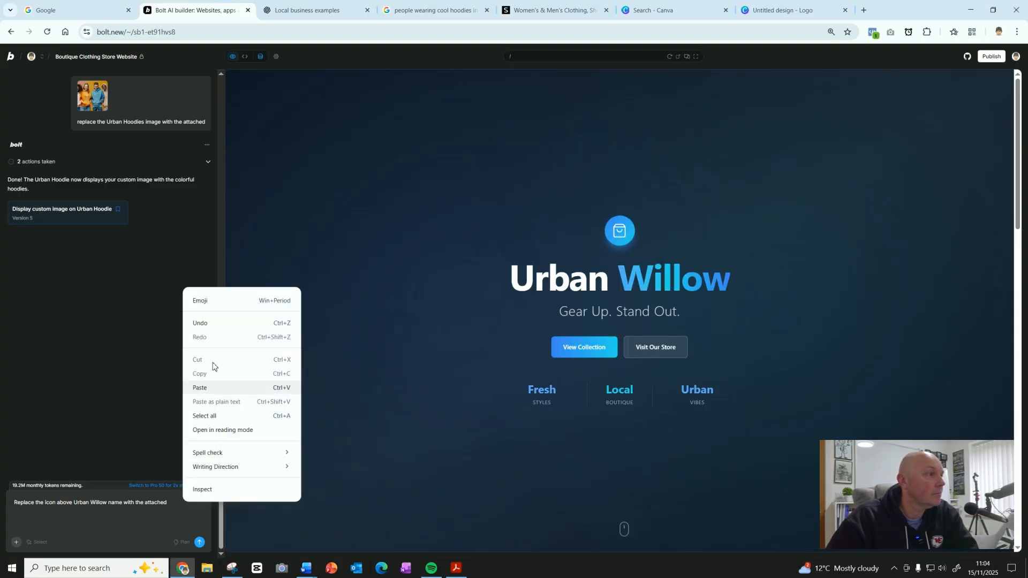
left_click(193, 388)
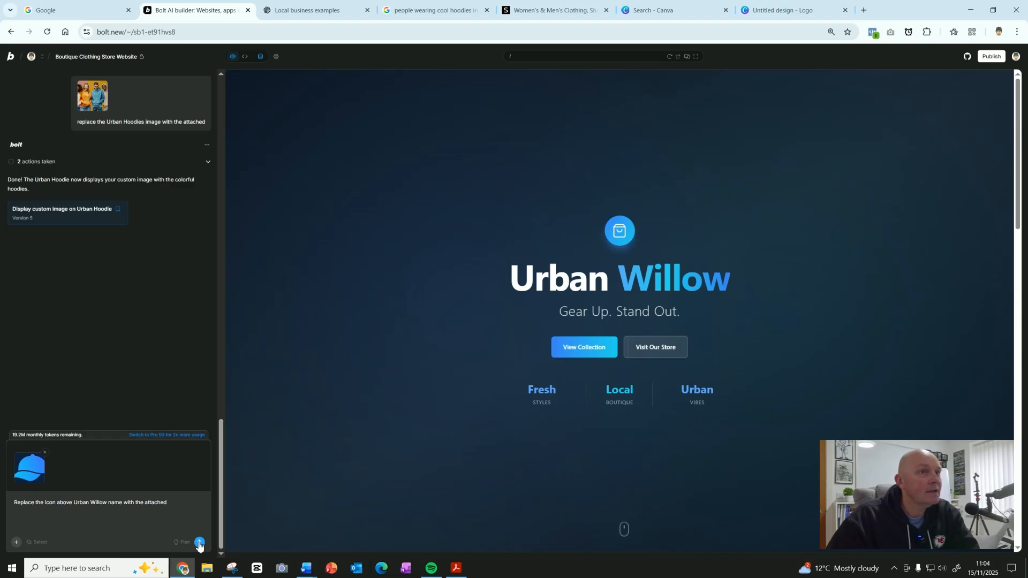
left_click(200, 542)
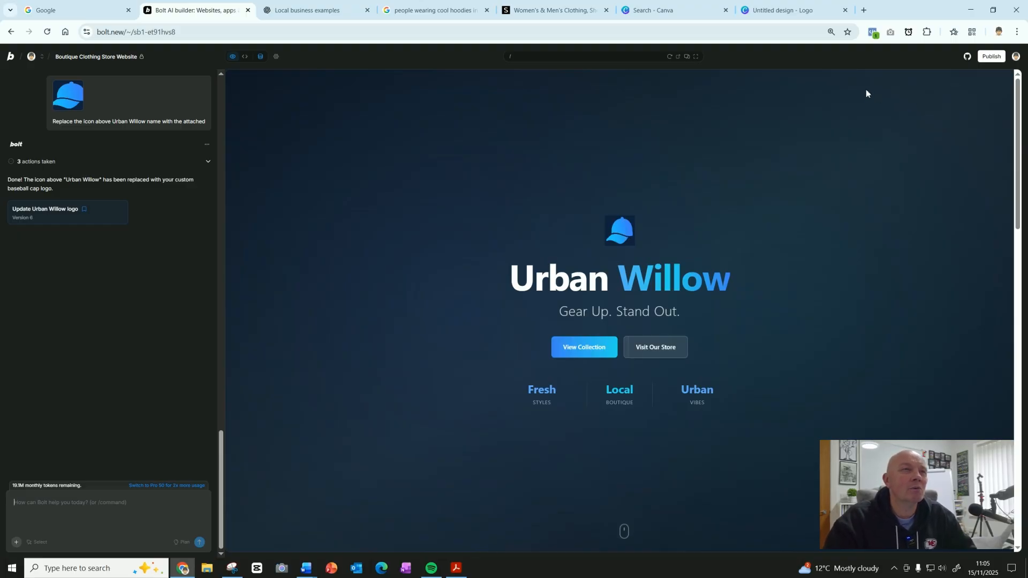
left_click(774, 14)
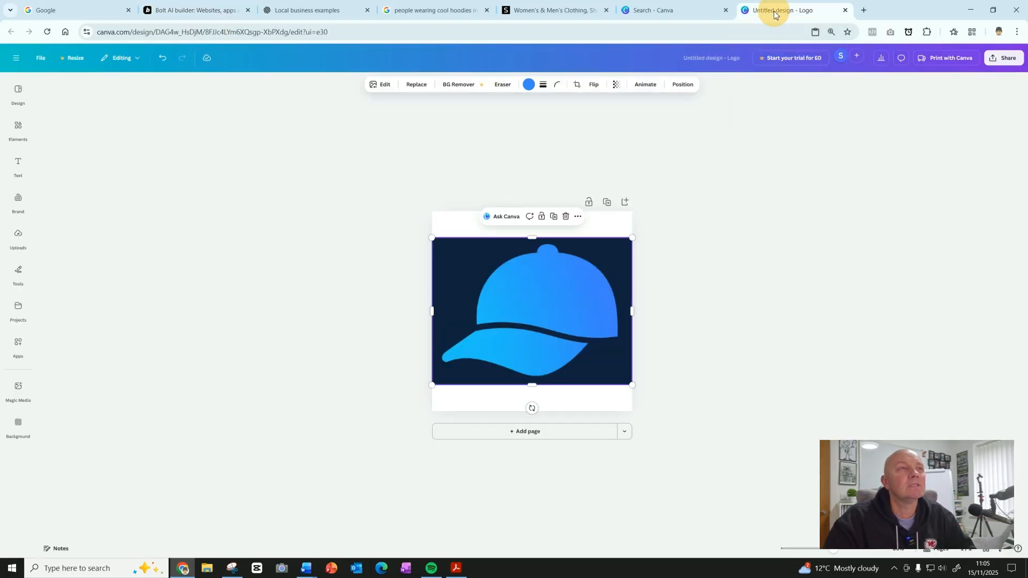
left_click(685, 12)
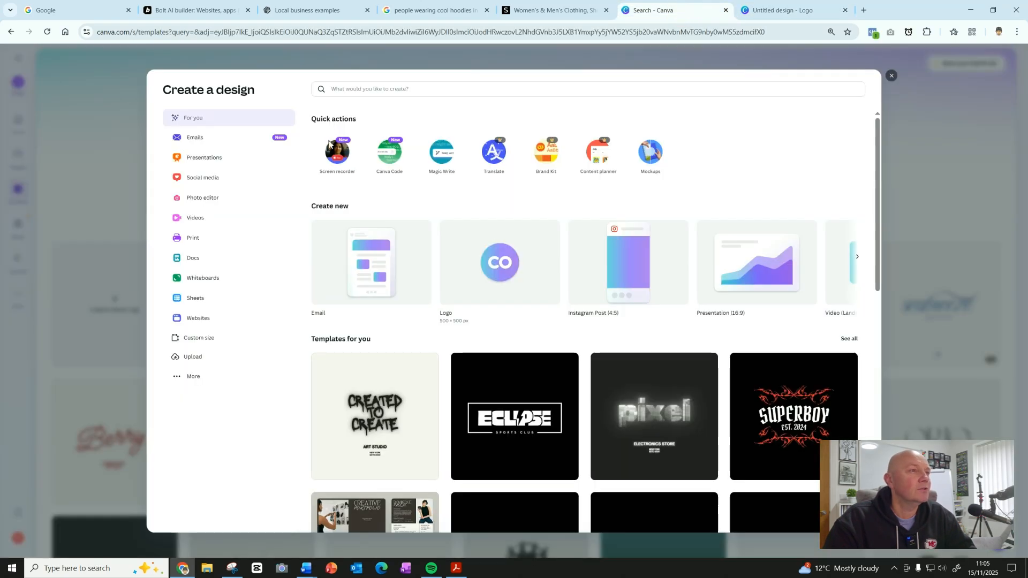
left_click(502, 270)
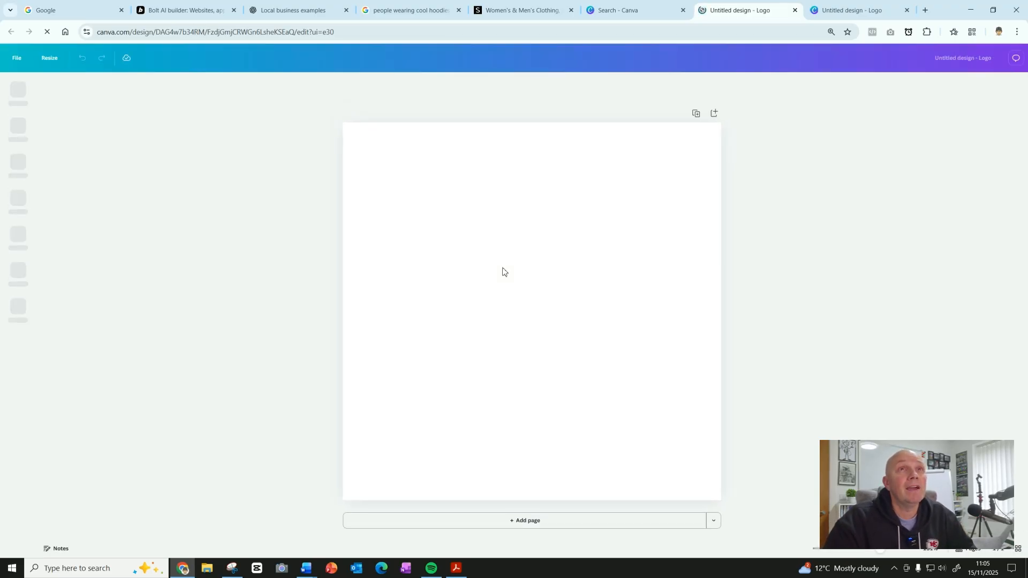
left_click(794, 9)
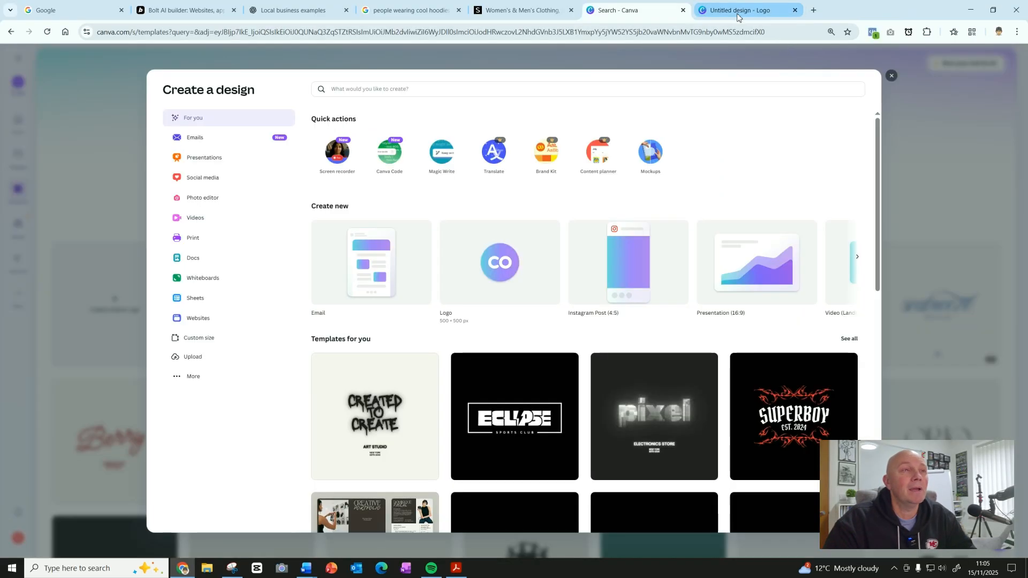
- Go to the existing untitled logo design in Canva and delete the cap image from its page
left_click(731, 11)
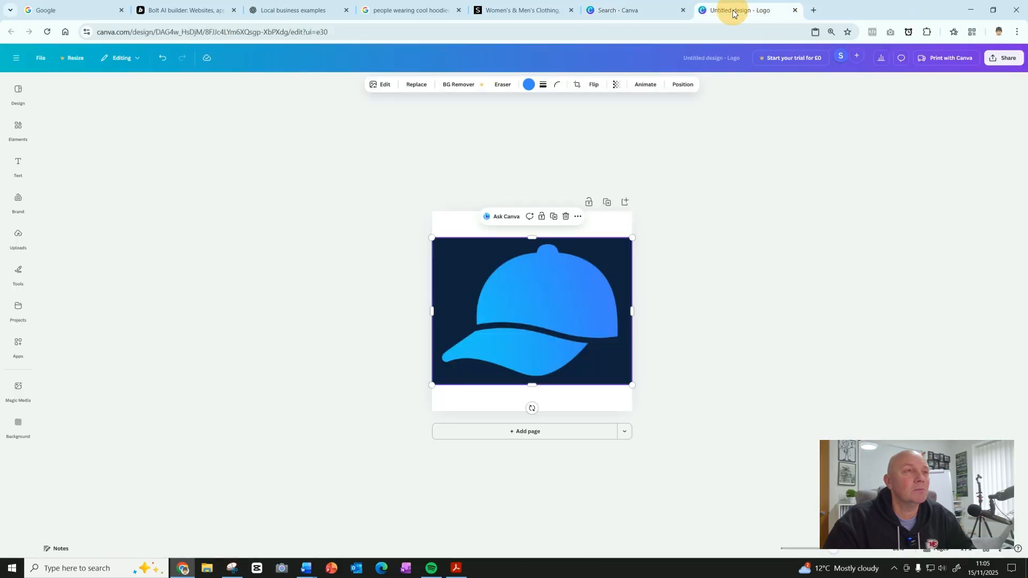
left_click(566, 216)
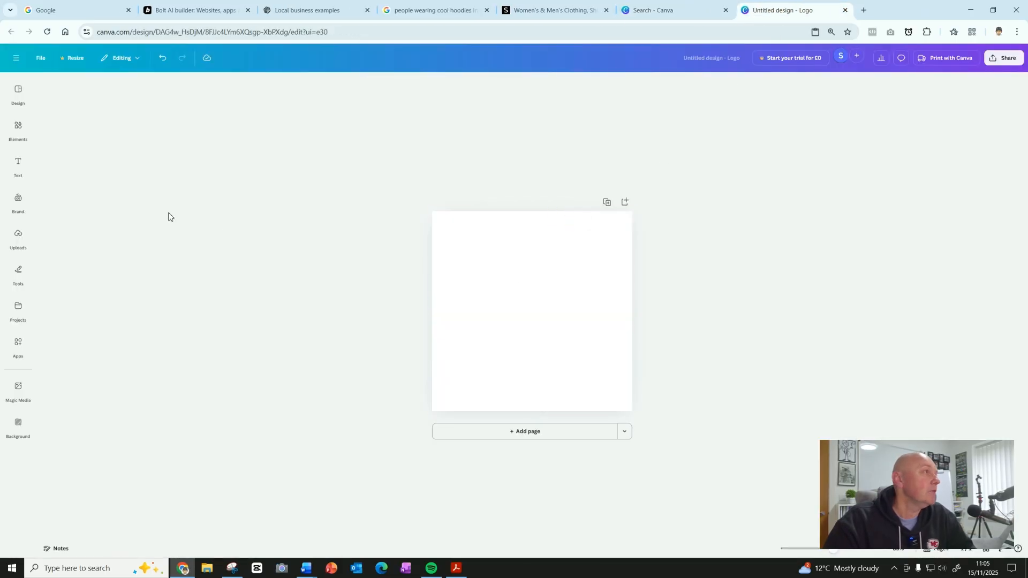
- Search the Canva elements for "baseball cap blue icon"
left_click(18, 126)
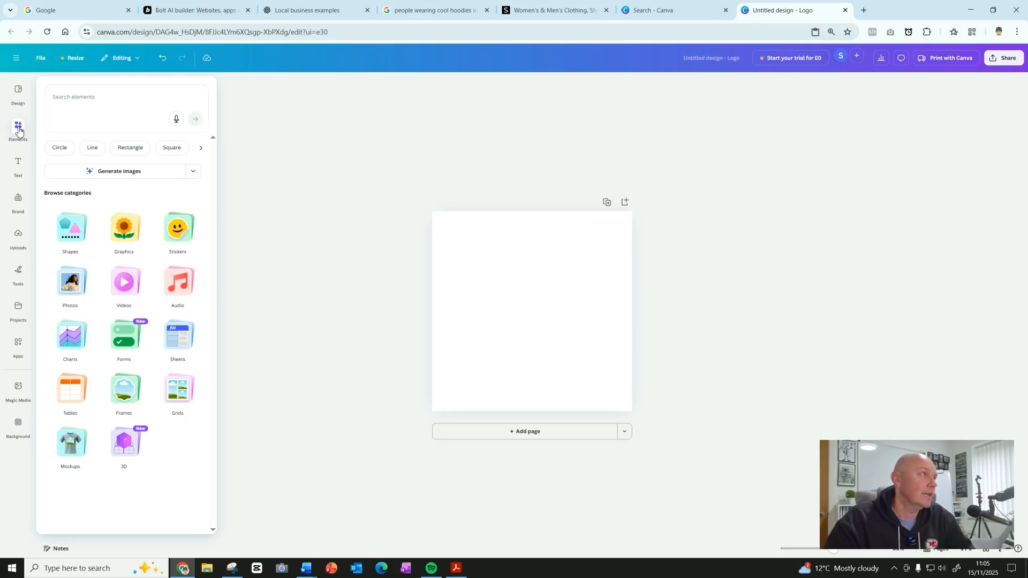
left_click(19, 130)
left_click(87, 93)
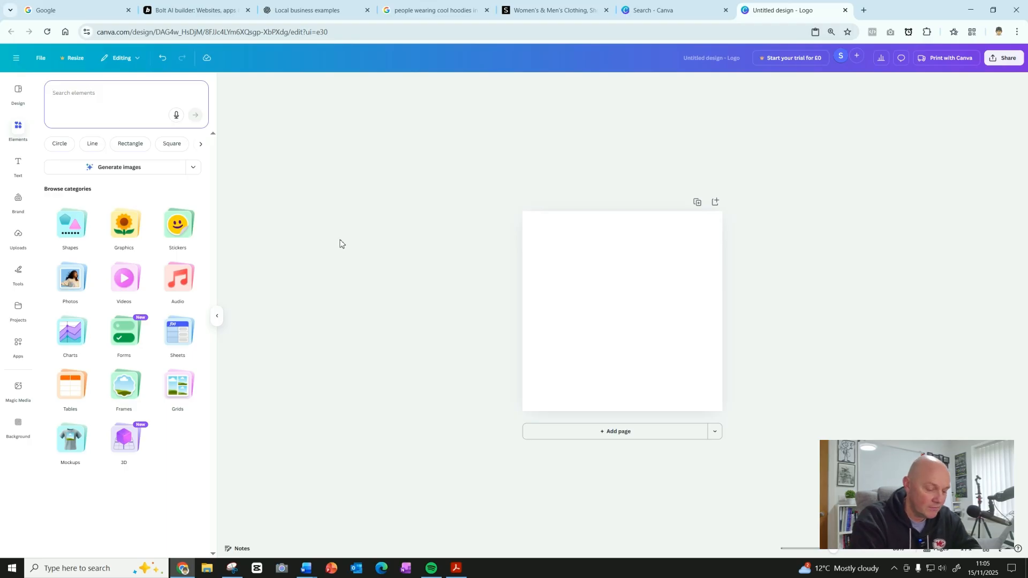
type("baseb")
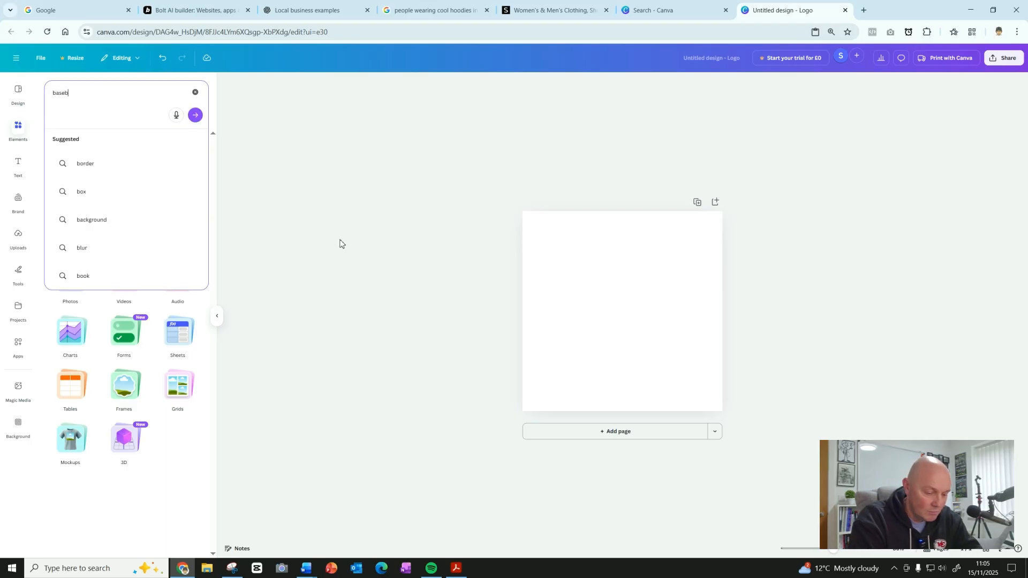
type("all cap b")
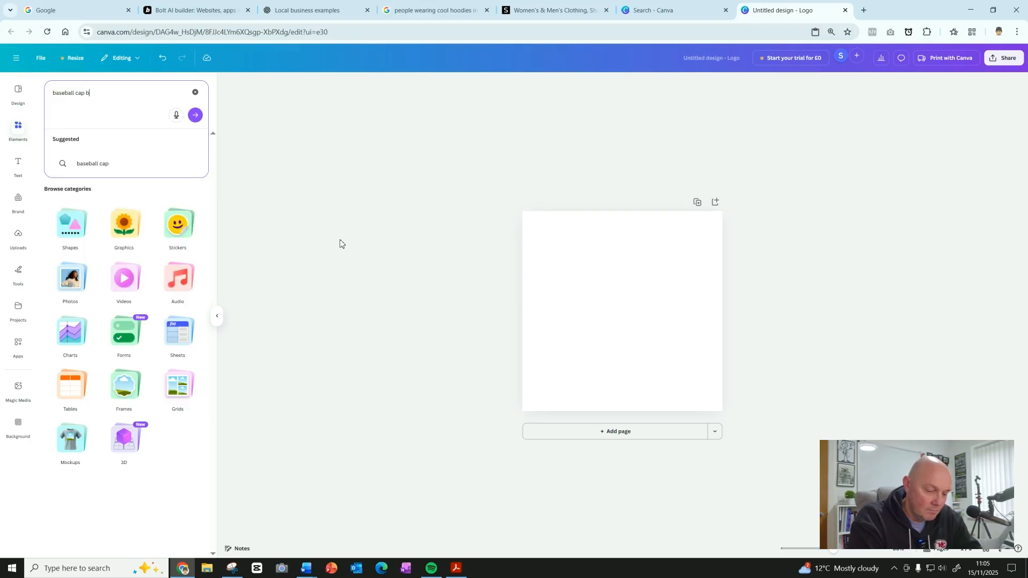
type("lue")
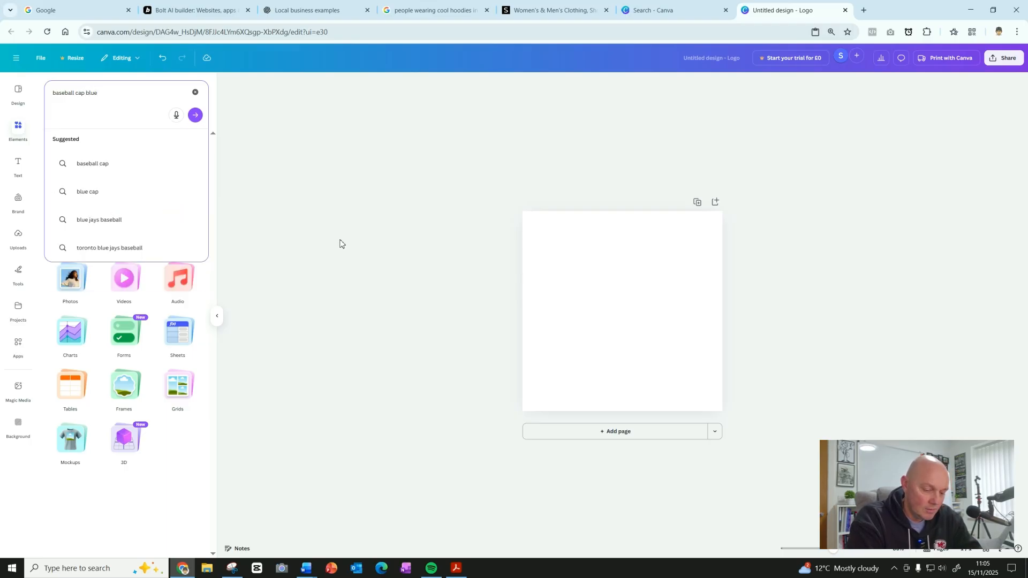
type(" icon")
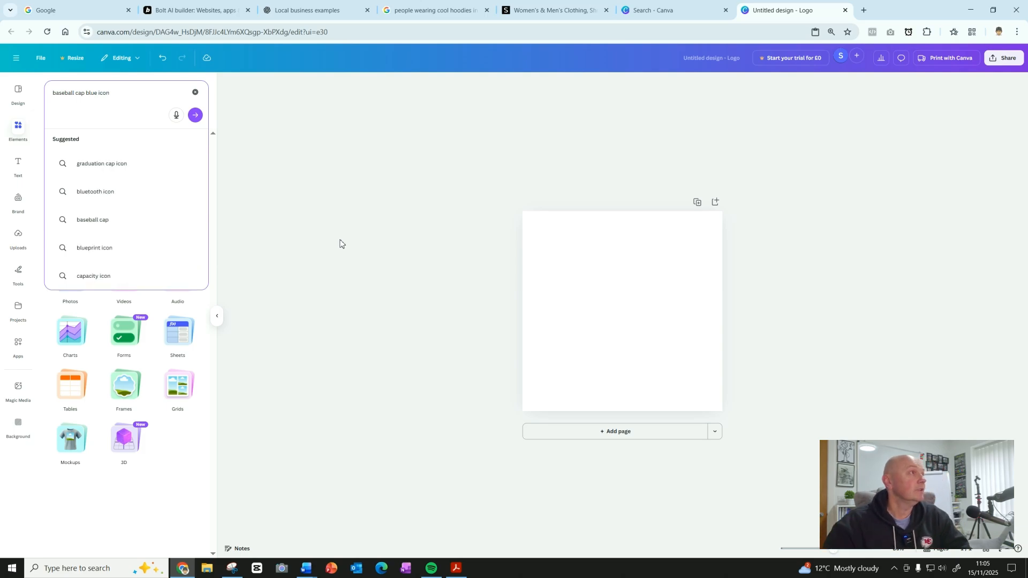
key("Return")
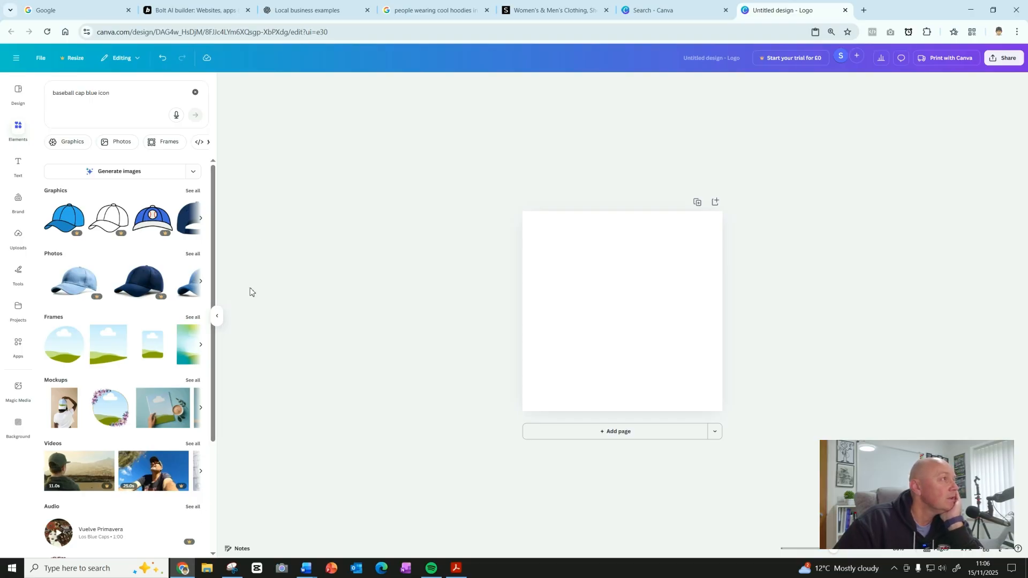
- Show all graphics results of the cap search and look through them for a suitable icon
left_click(193, 190)
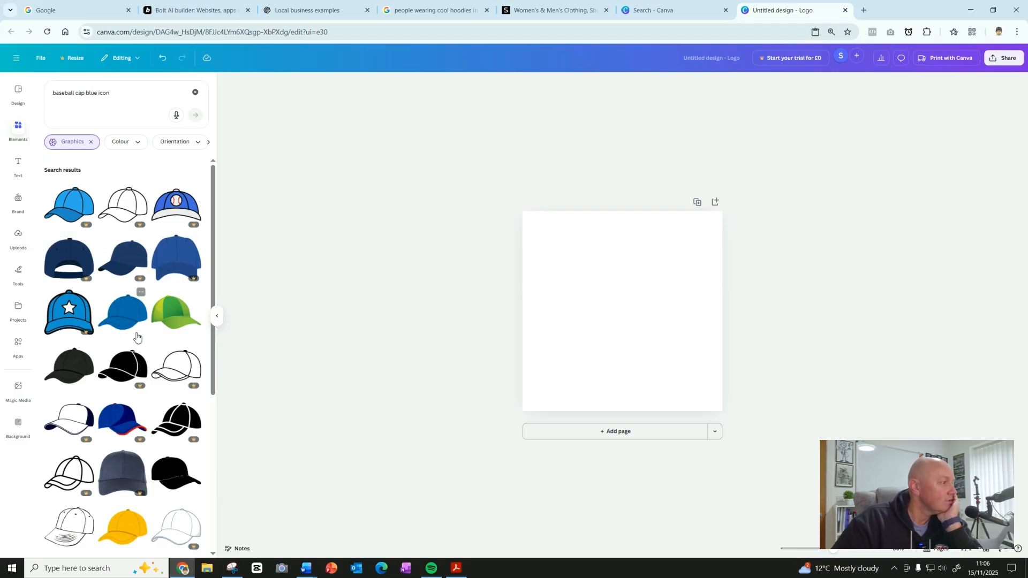
scroll(138, 337, "down", 4)
scroll(138, 337, "down", 1)
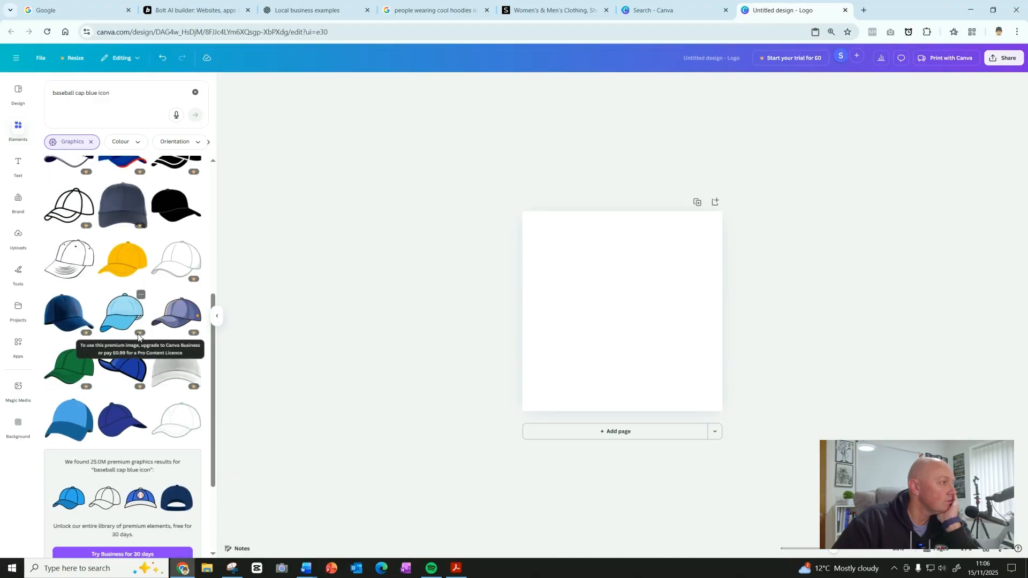
scroll(139, 337, "up", 5)
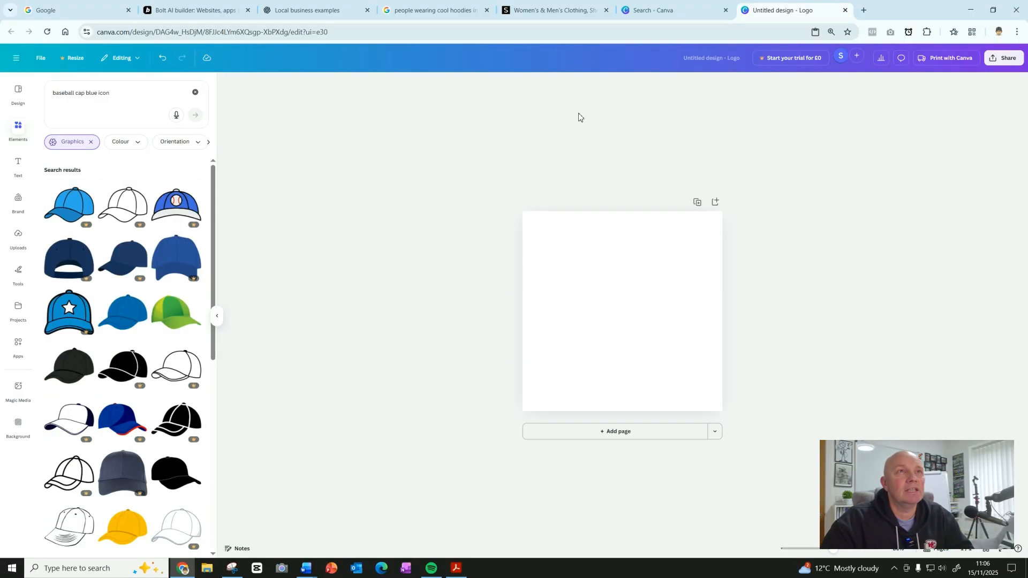
- Go to the remove.bg website and reach its image upload page
left_click(713, 33)
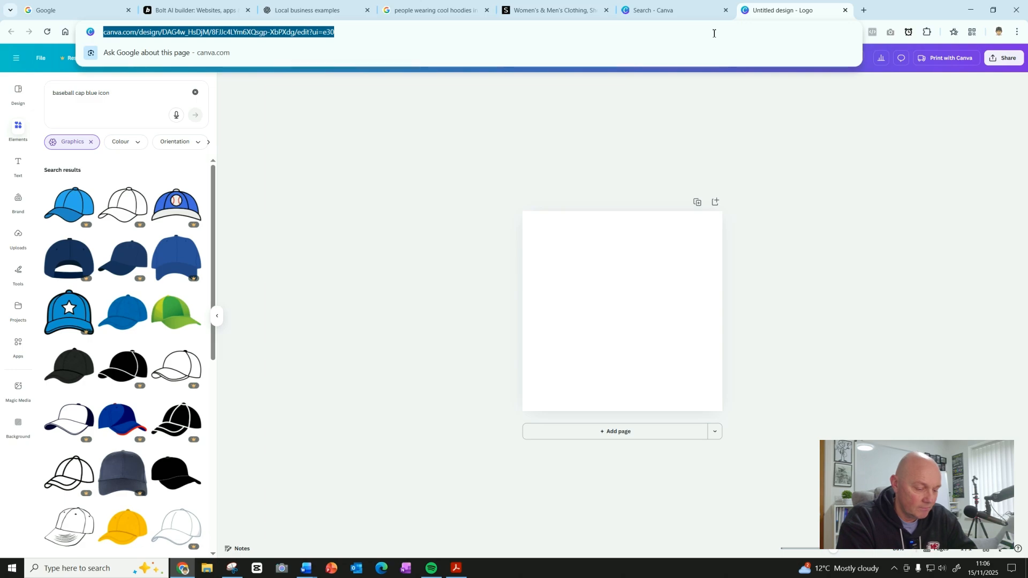
type("remo")
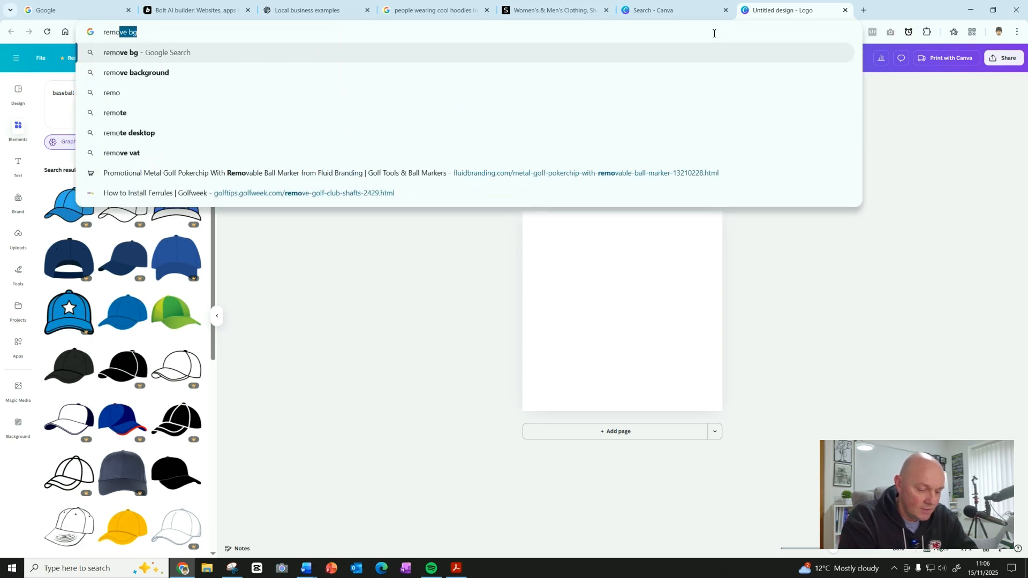
type("ve.bg")
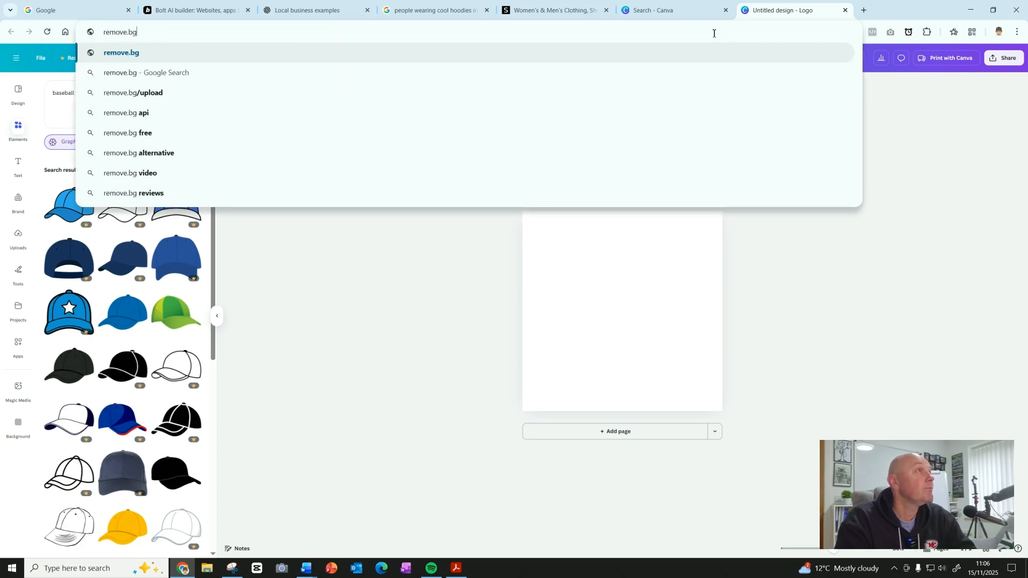
key("Return")
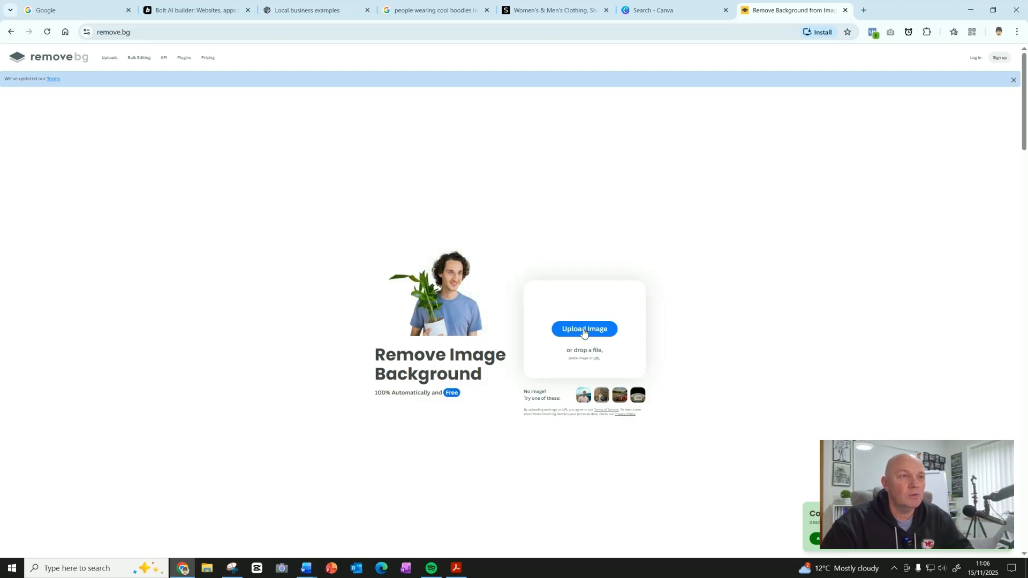
left_click(583, 331)
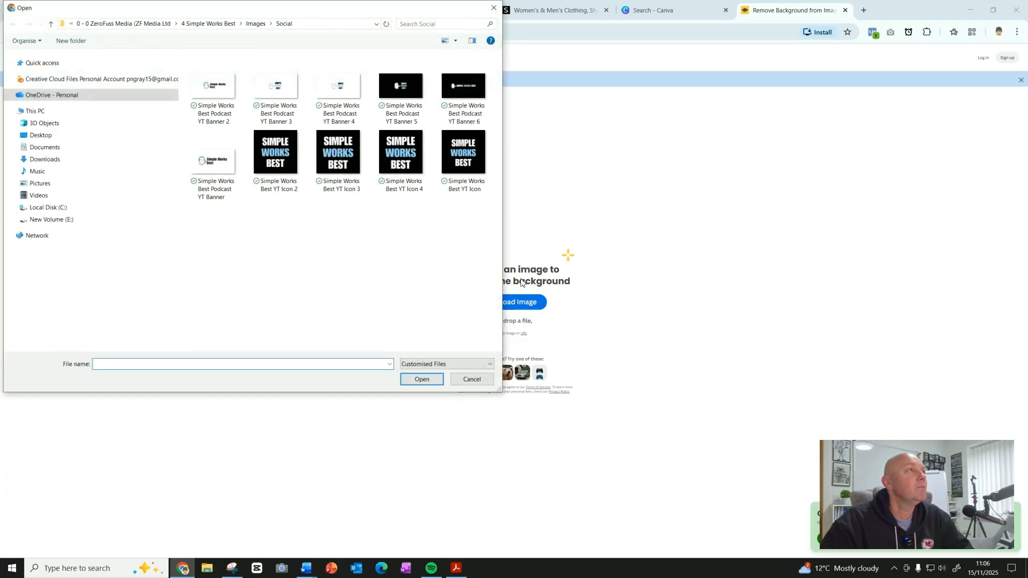
left_click(479, 381)
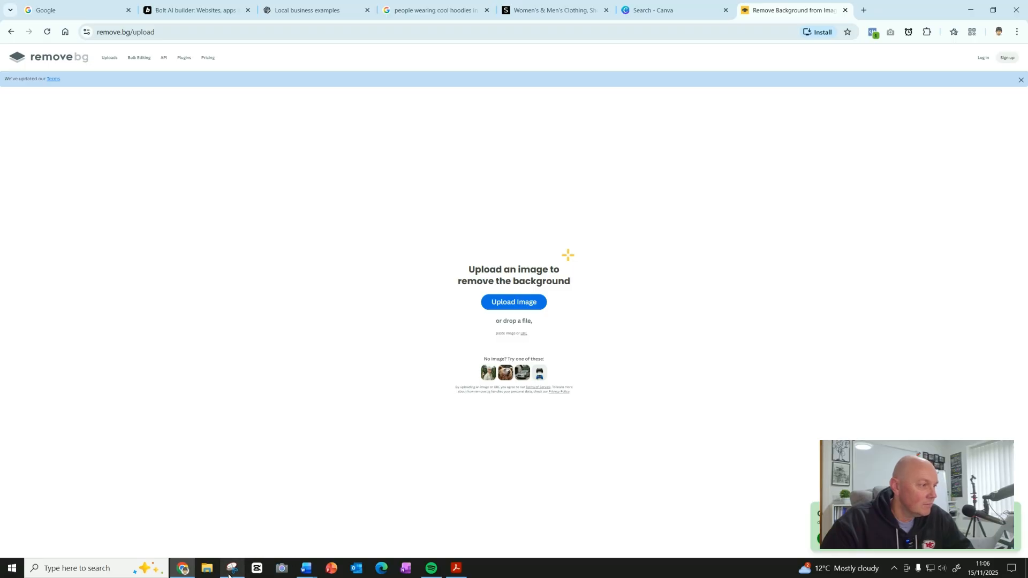
- Save the cap snip from Snipping Tool to Downloads as a PNG named "baseball cap" and close Snipping Tool
mouse_move(232, 565)
left_click(234, 543)
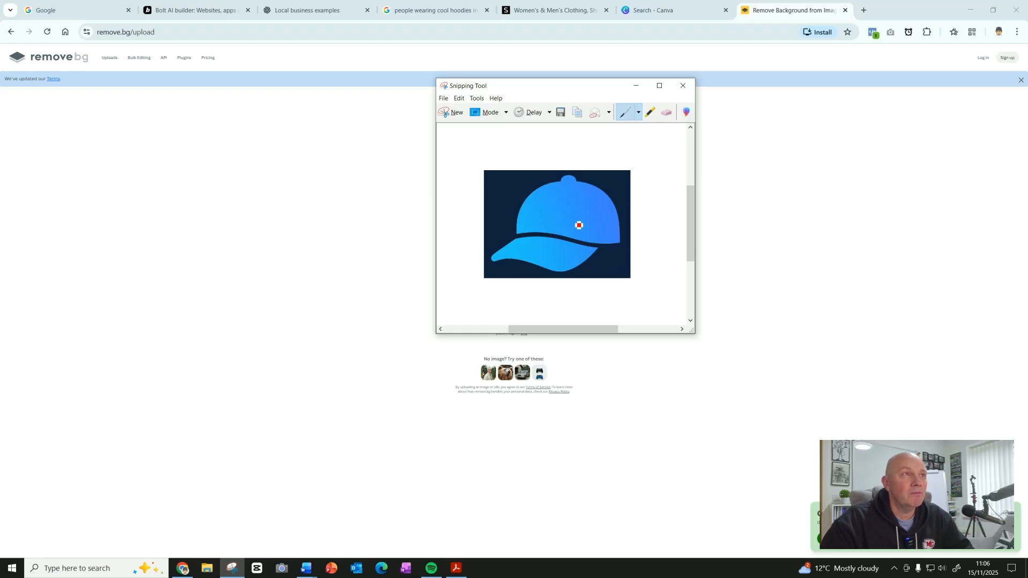
left_click(444, 99)
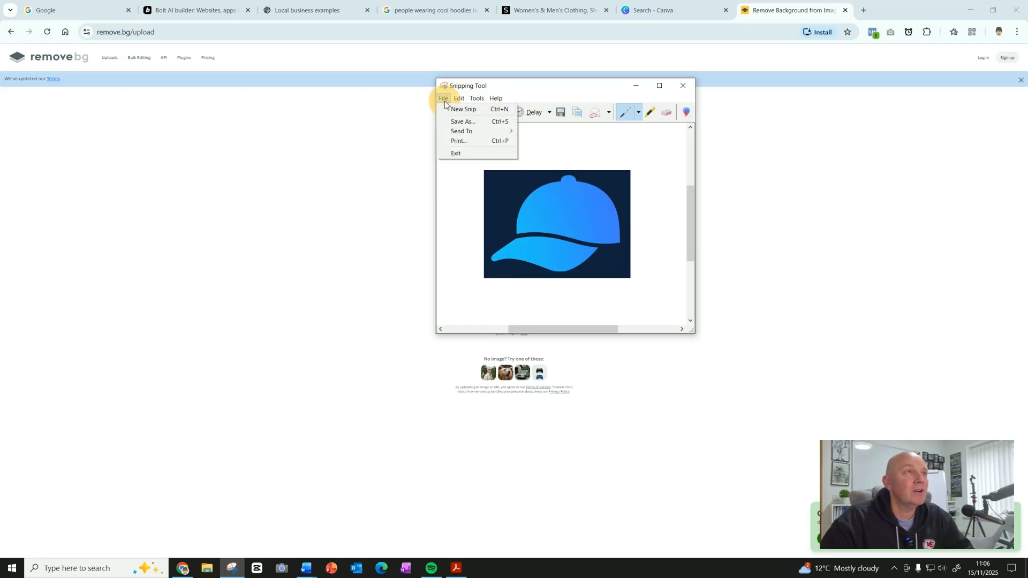
left_click(460, 122)
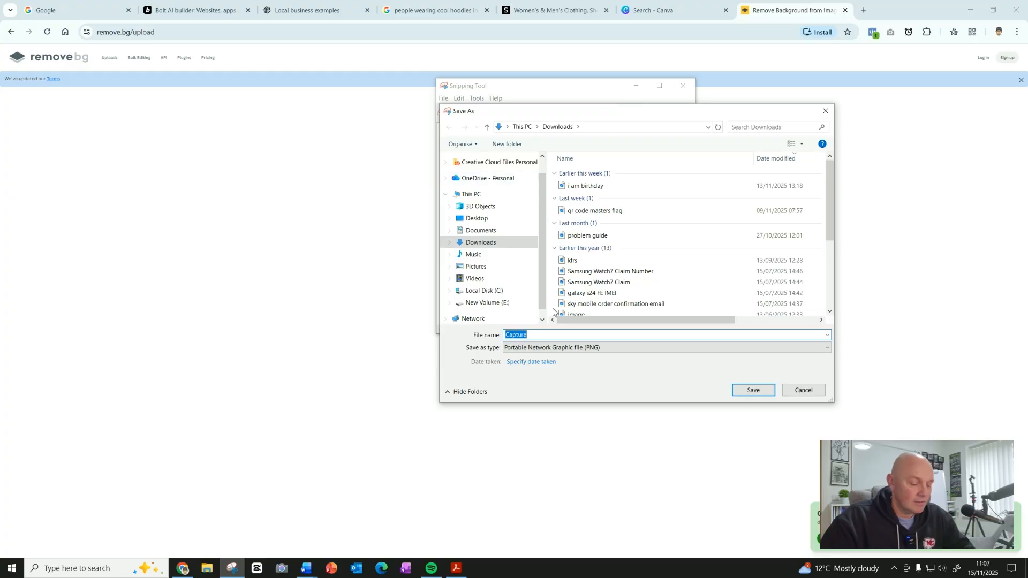
type("base")
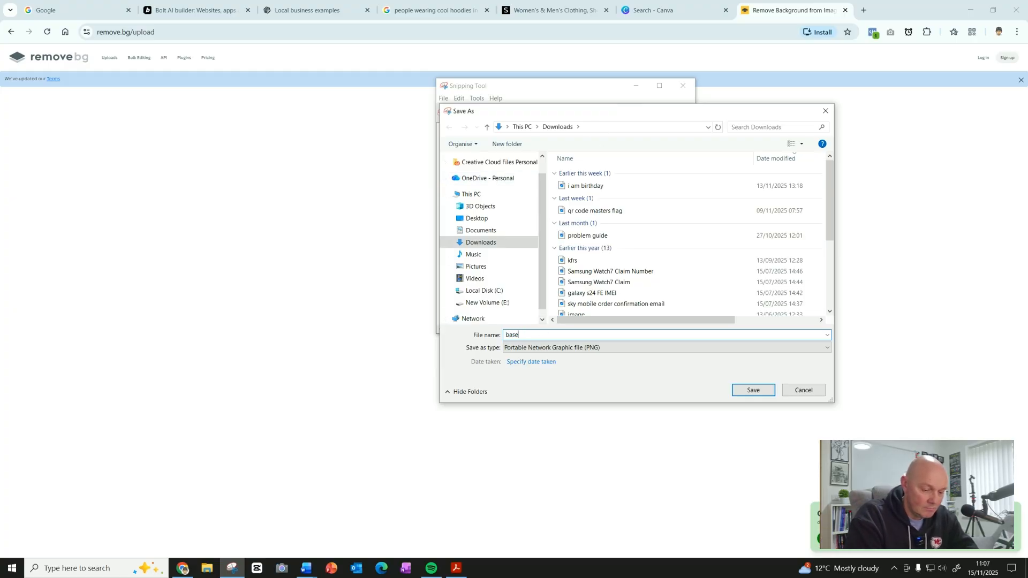
type("ball cap")
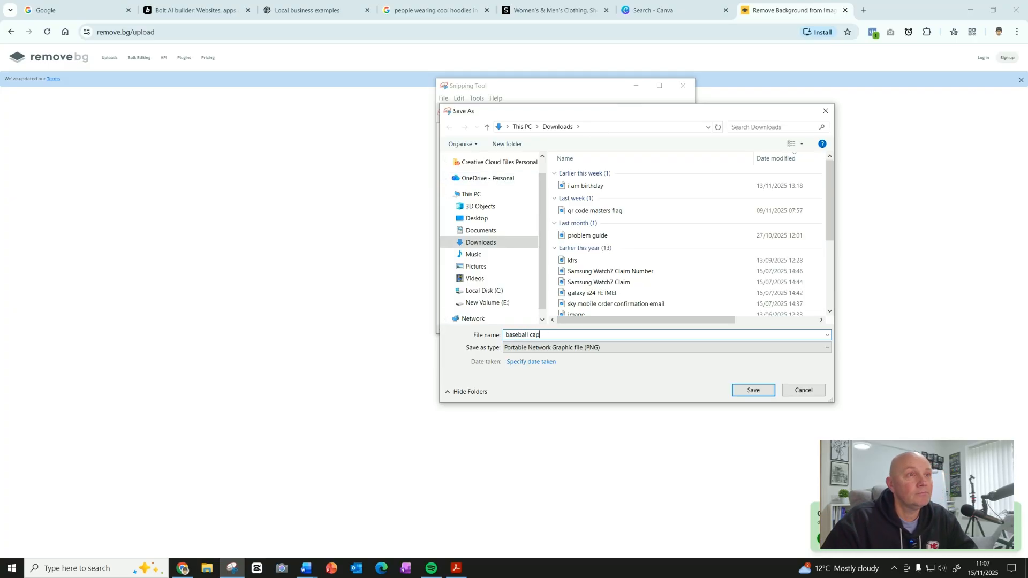
left_click(751, 390)
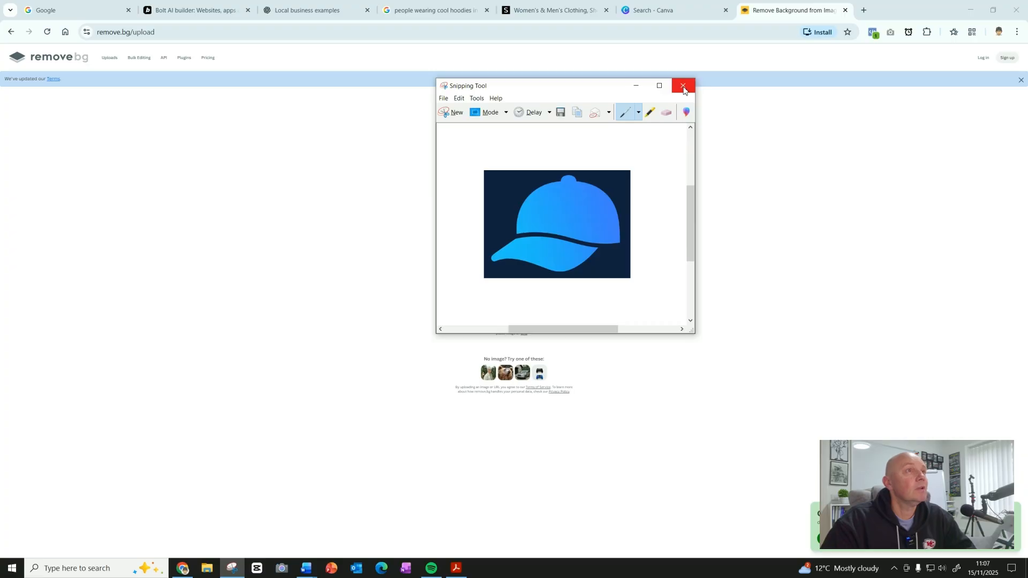
left_click(683, 88)
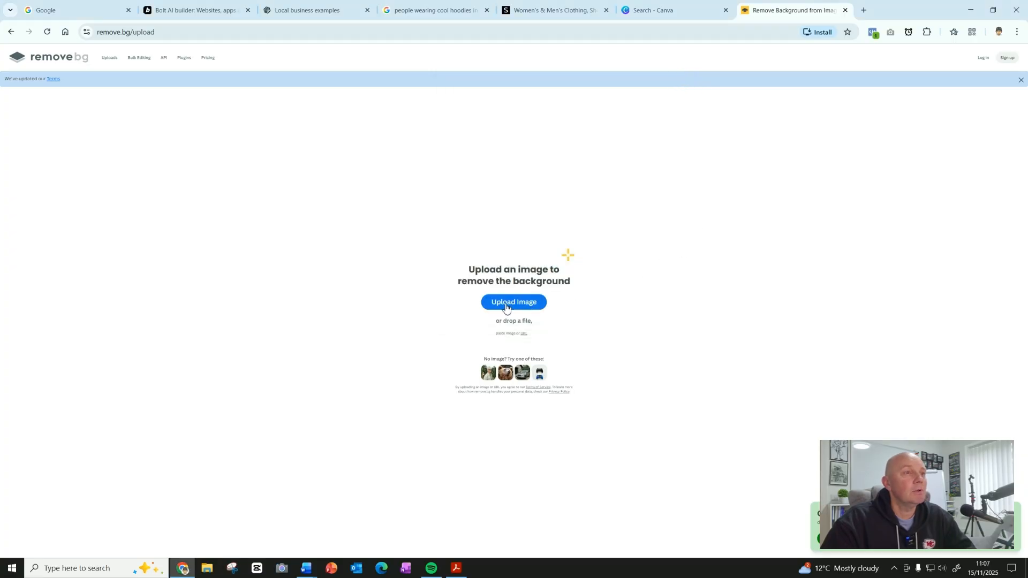
- Upload the "baseball cap" image from Downloads to remove.bg to strip its background
left_click(507, 308)
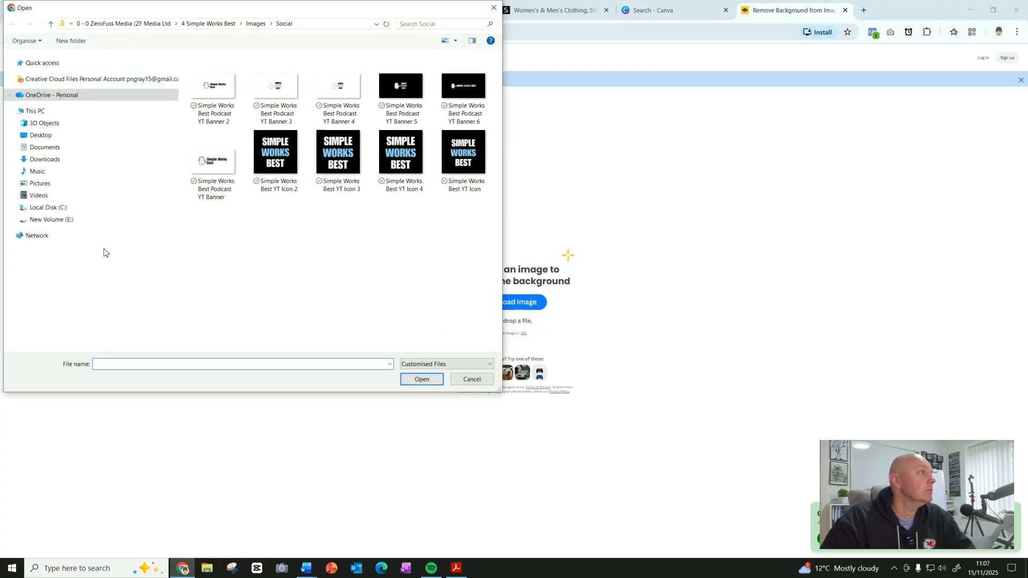
left_click(45, 159)
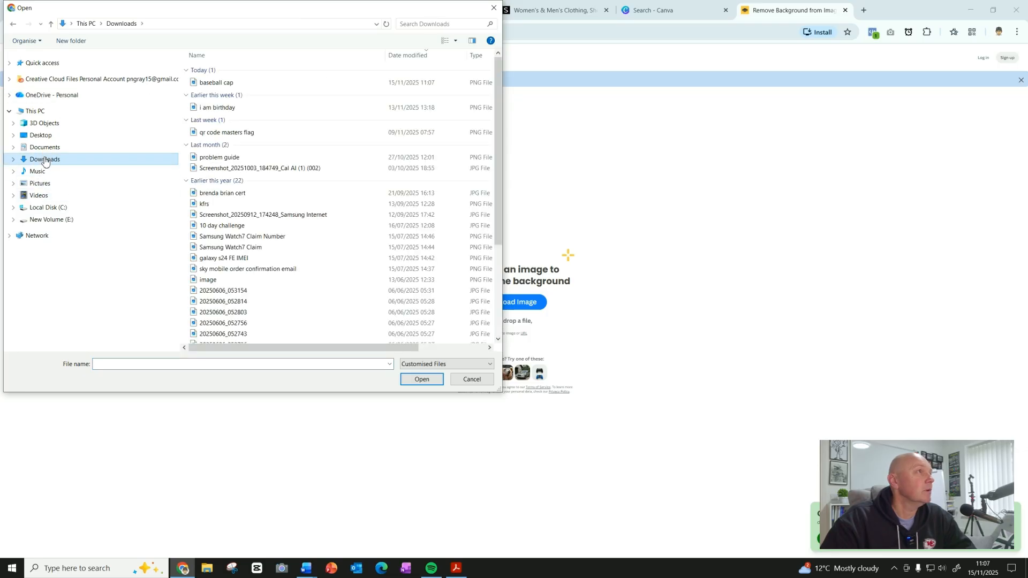
double_click(228, 83)
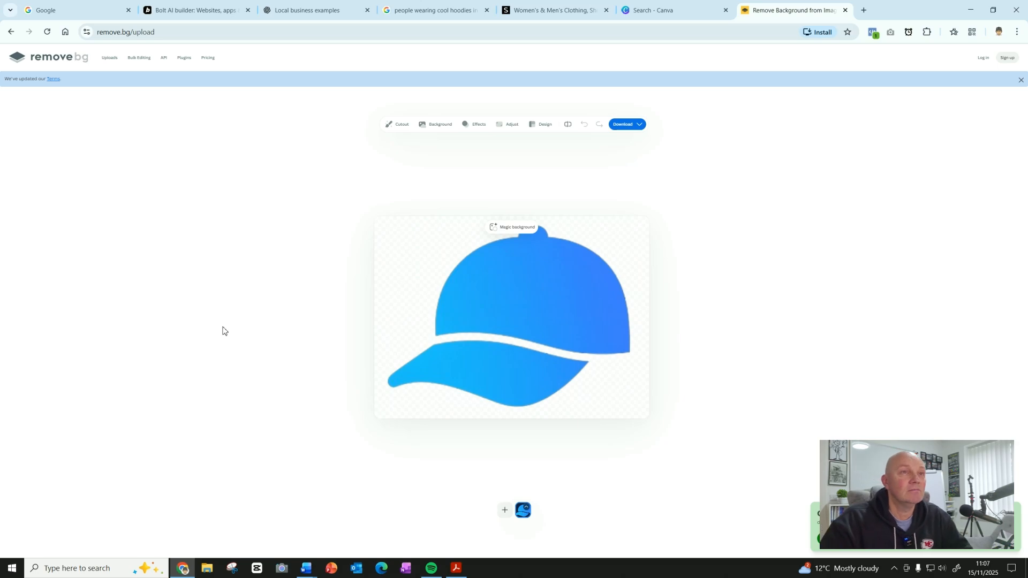
- Download the free preview version of the cap cutout to Downloads as the PNG "baseball_cap-removebg-preview"
left_click(640, 126)
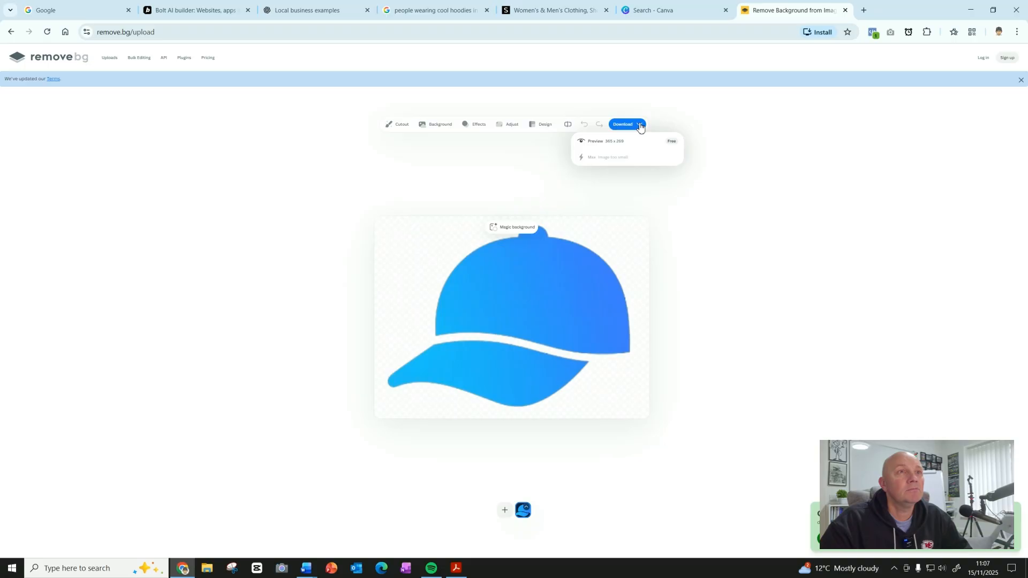
left_click(614, 142)
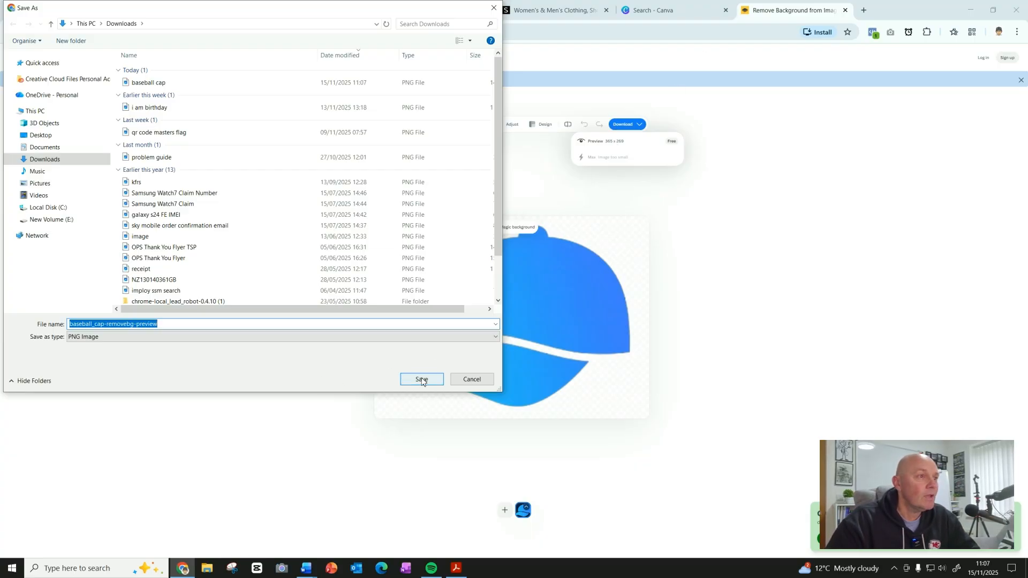
left_click(422, 378)
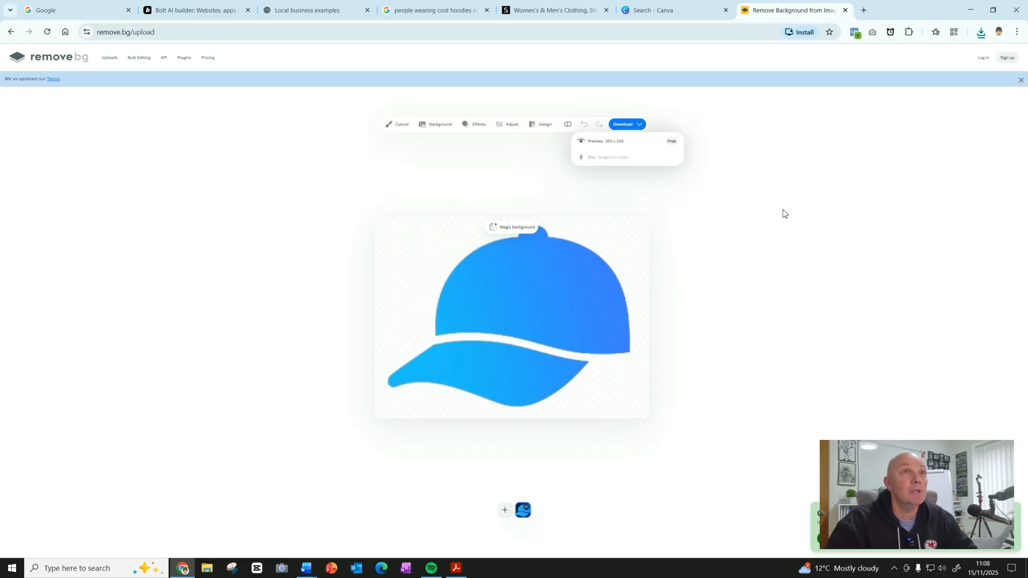
- Switch to Bolt and write the prompt "Replace the icon with the attached", removing the old cap snip pasted into it
left_click(183, 10)
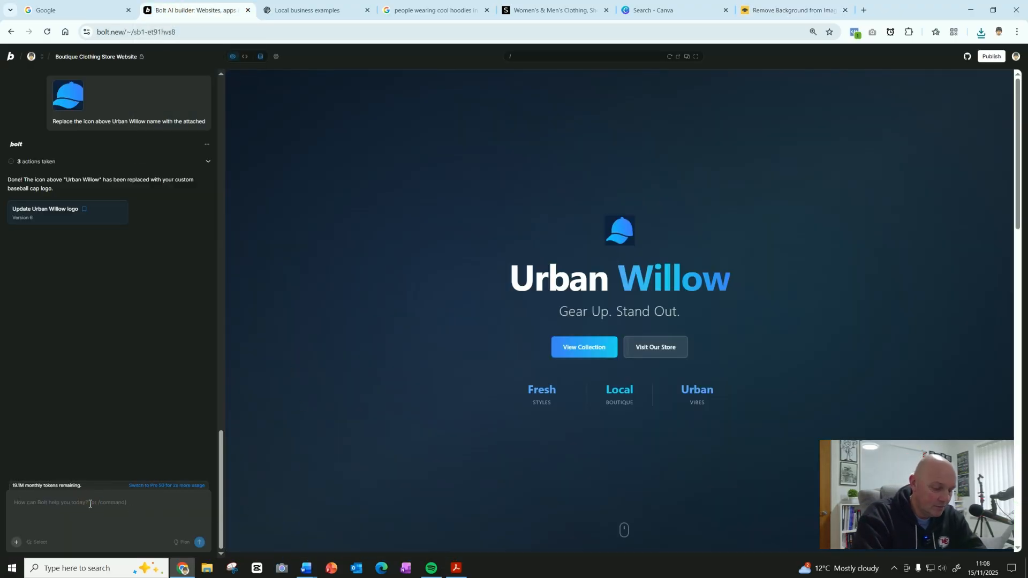
type("Replace the icon with")
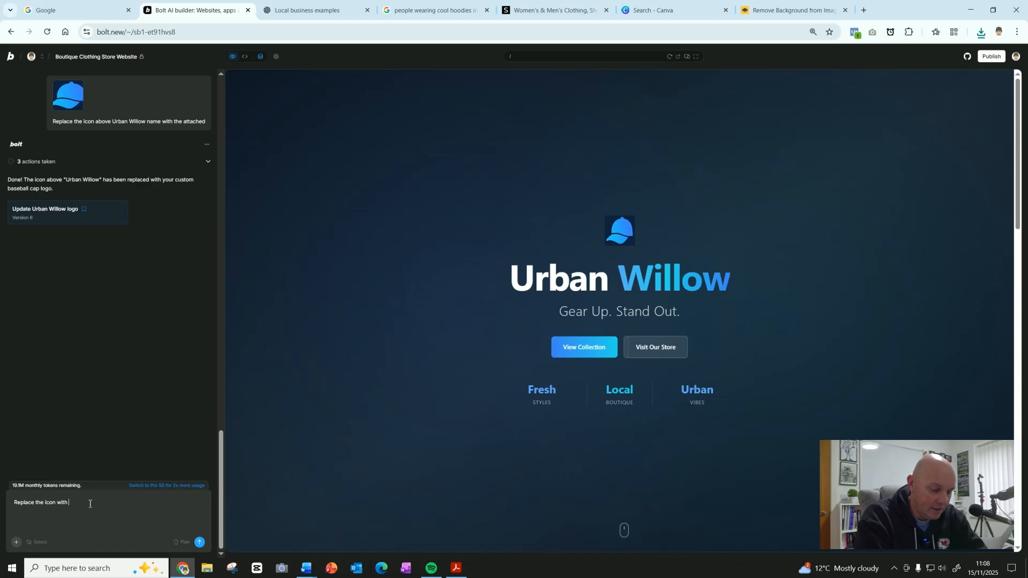
type(" the attached")
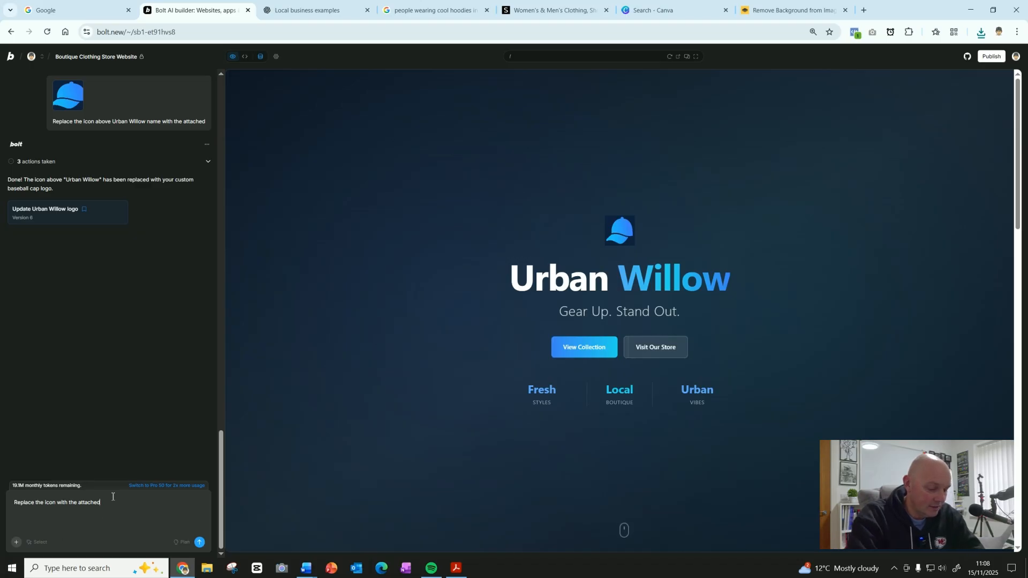
key("ctrl+v")
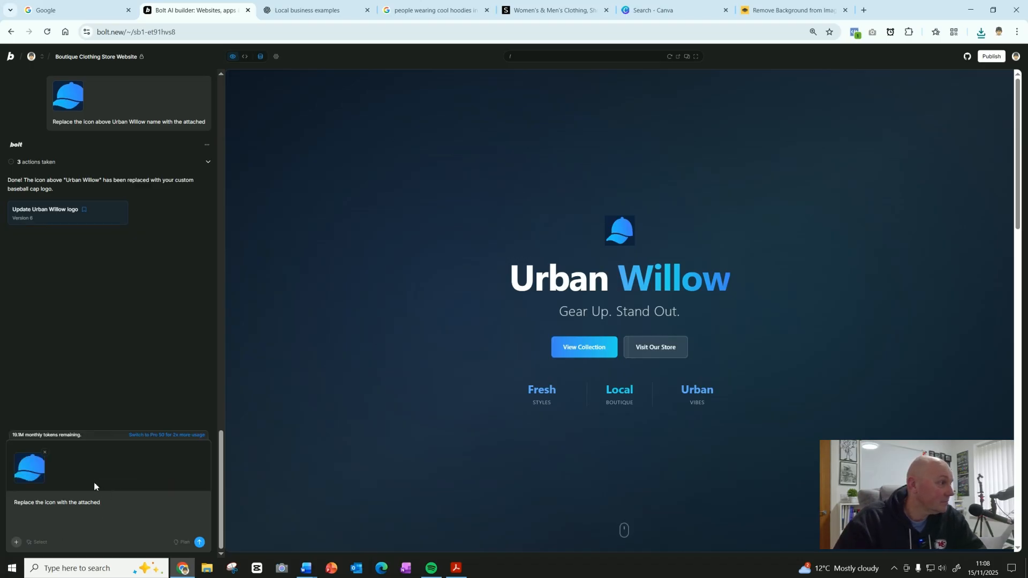
left_click(45, 454)
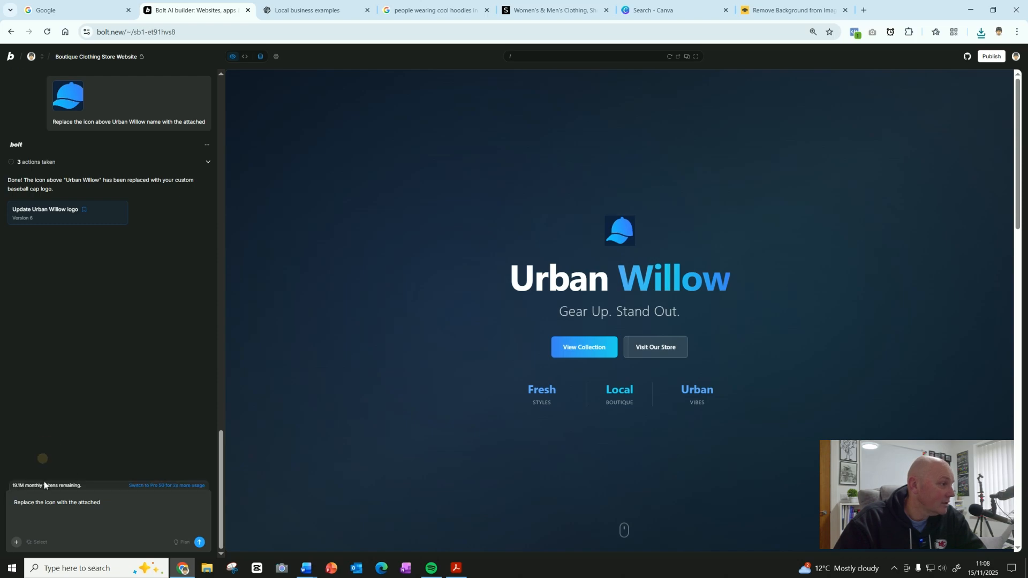
- Attach "baseball_cap-removebg-preview" from Downloads to the icon replacement prompt and submit it
left_click(16, 542)
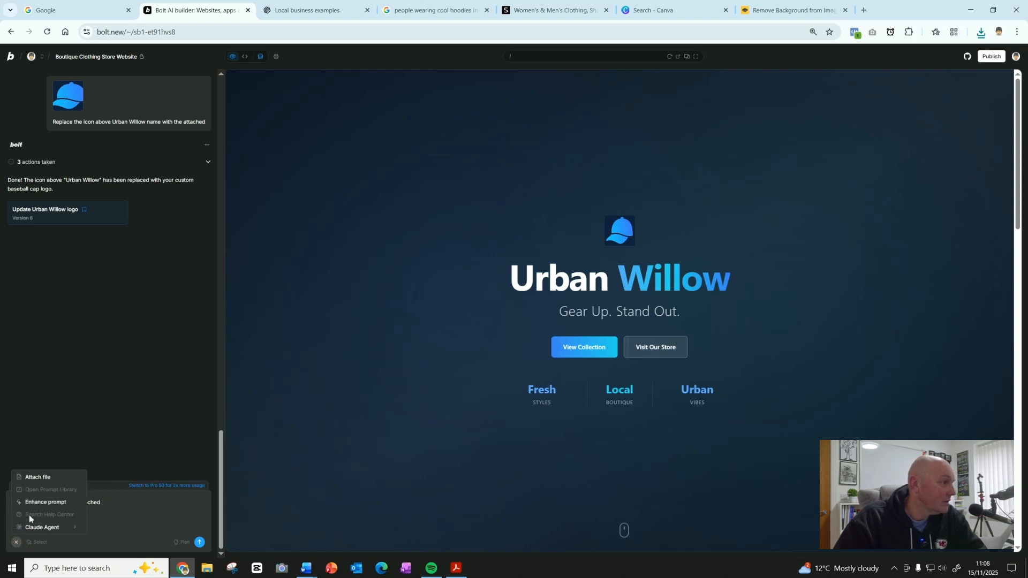
left_click(40, 477)
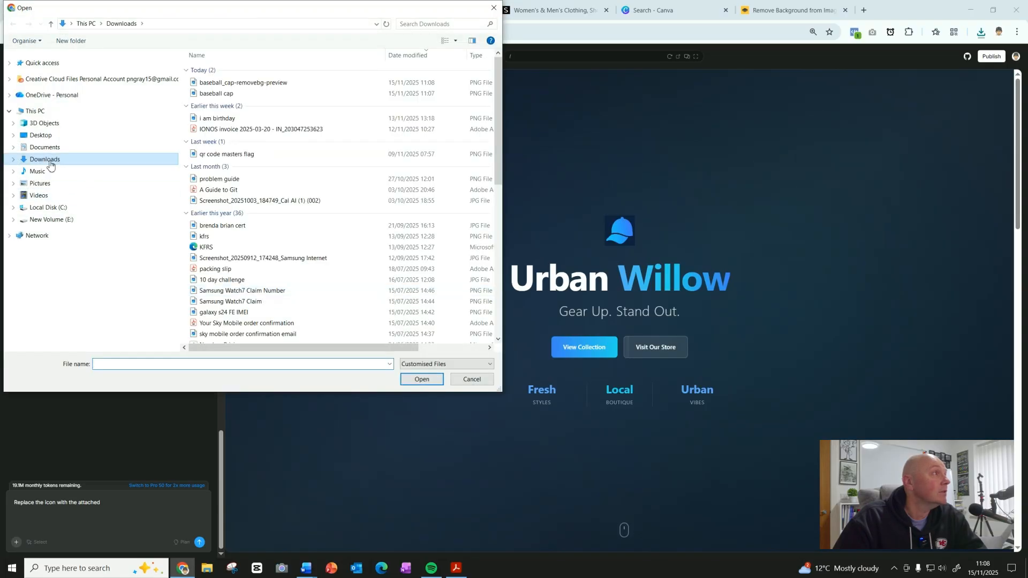
double_click(266, 84)
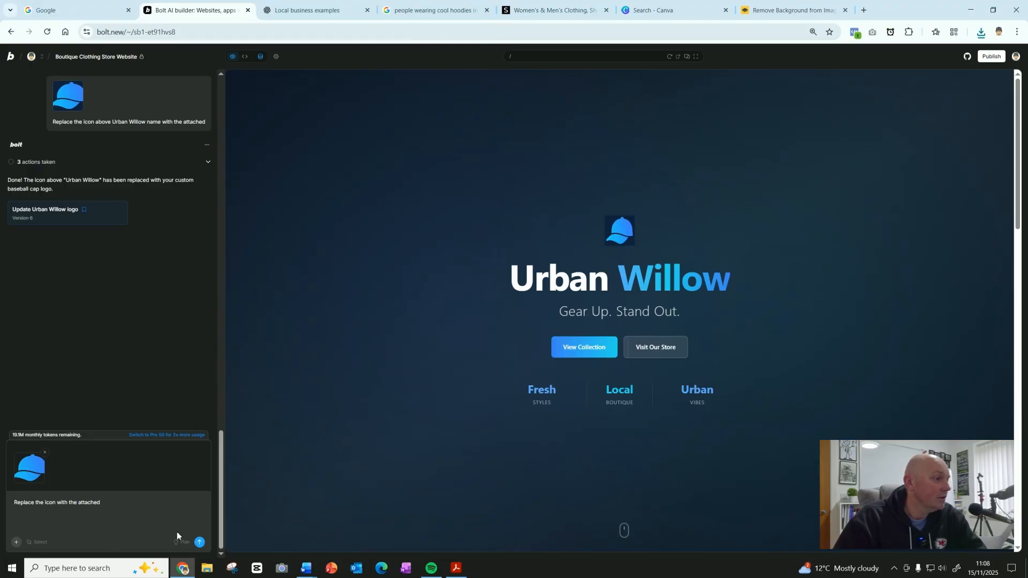
left_click(200, 542)
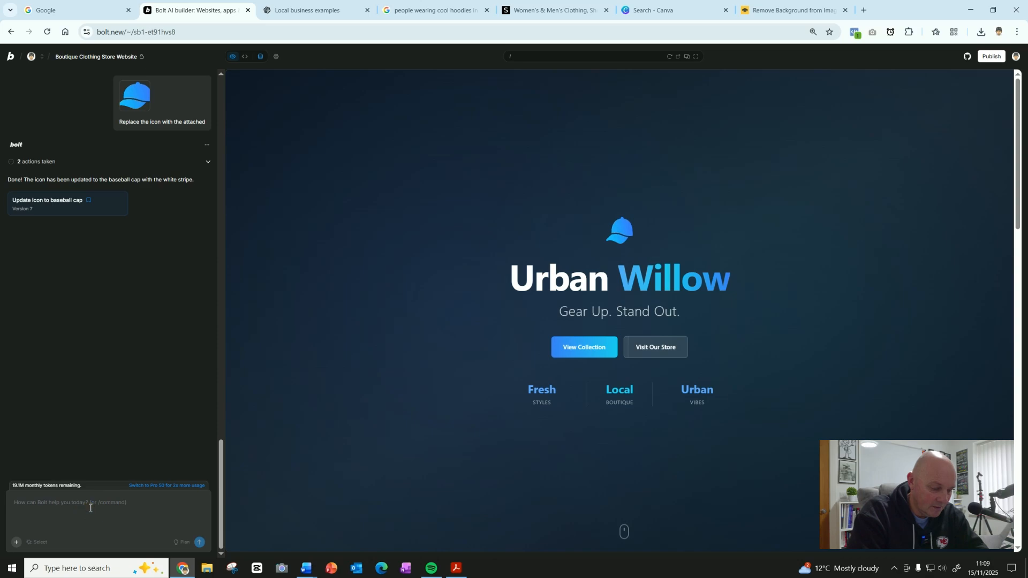
- Submit the prompt "make the icon a bit larger" to enlarge the cap icon above the shop name
type("make the ")
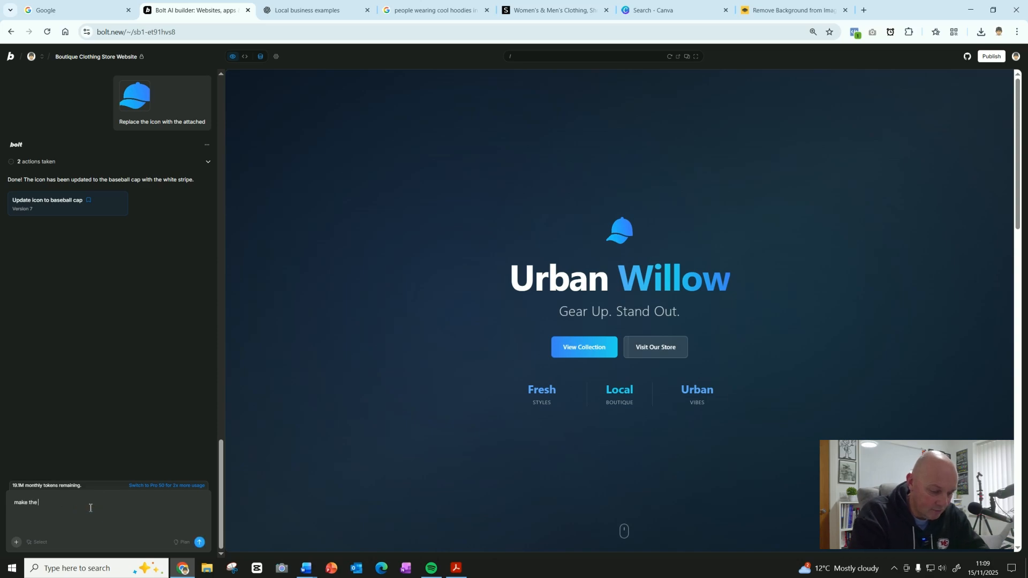
type("icon a bit larger")
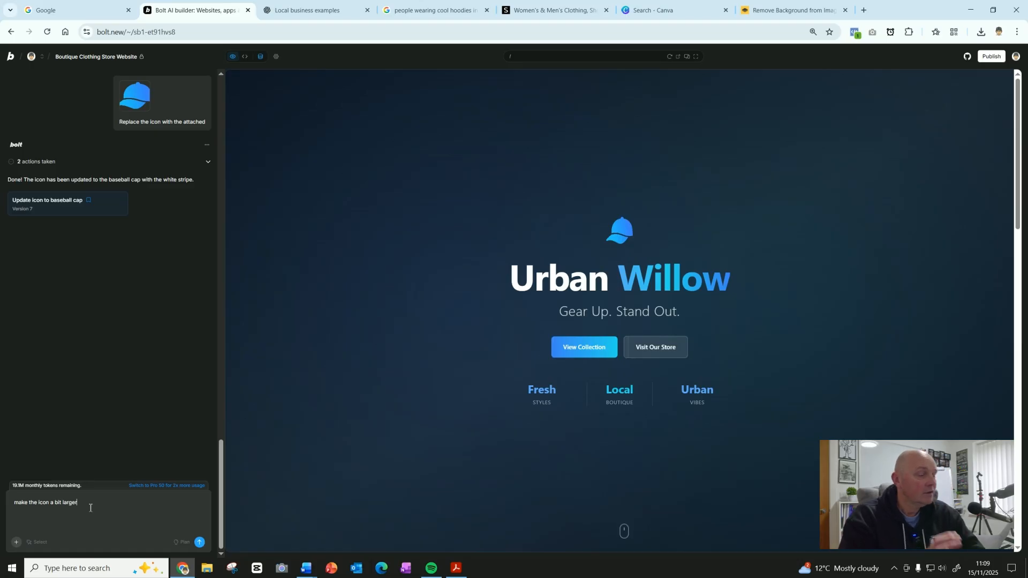
key("Return")
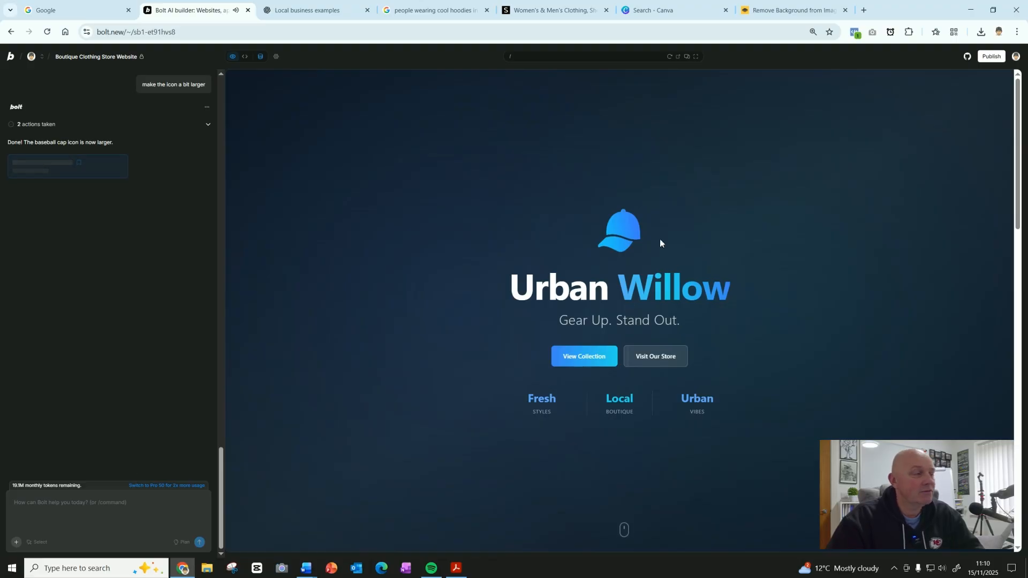
- Submit the prompt "reduce the gap between the icon and the shop name" to bring the cap closer to the heading
left_click(110, 504)
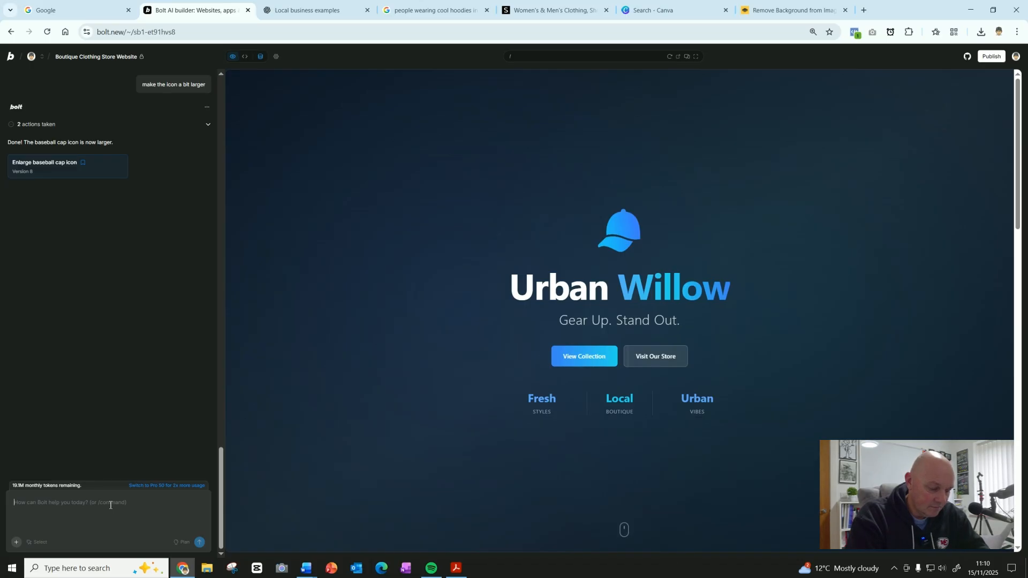
type("reduce the gap")
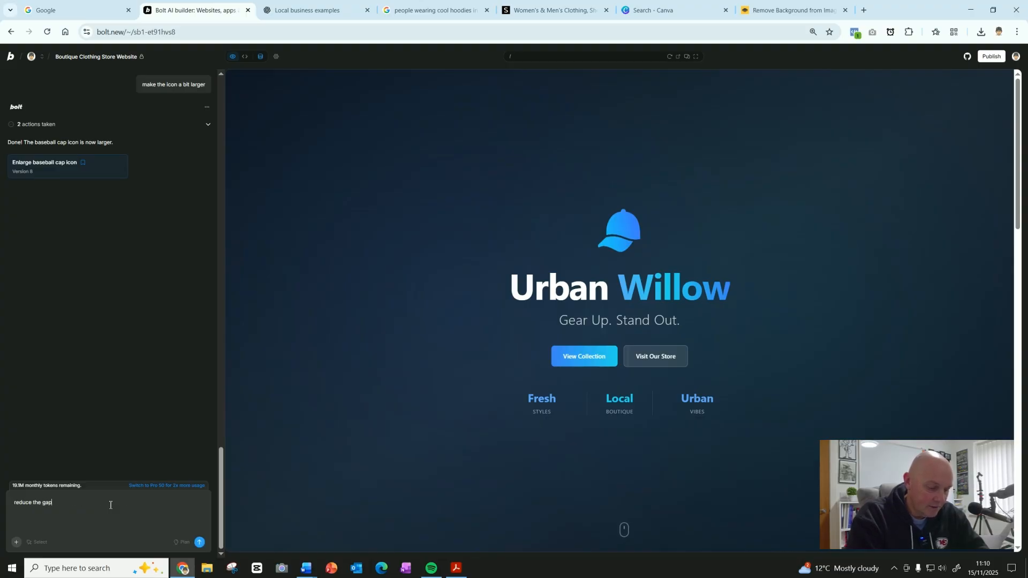
type(" between the icon and the")
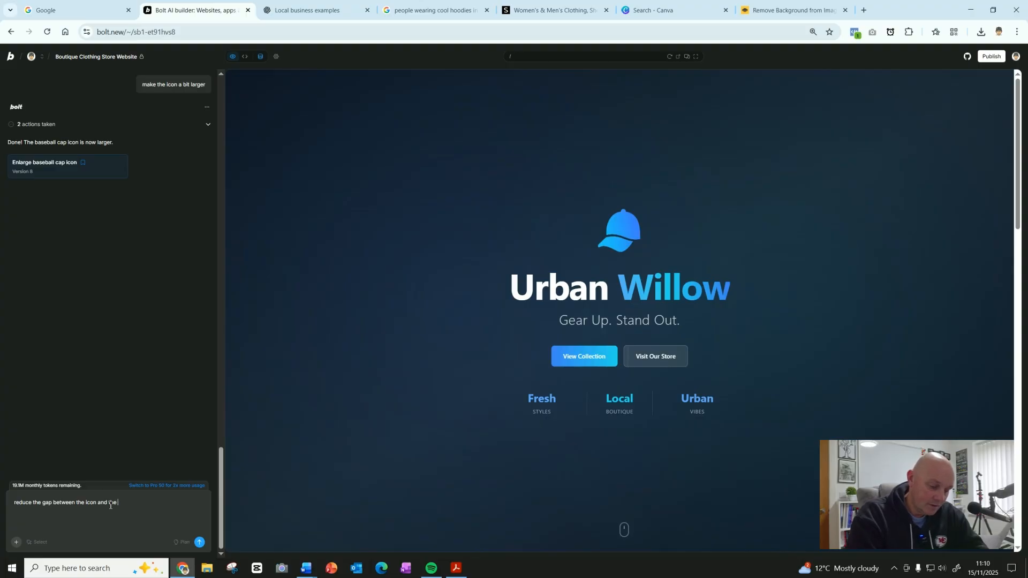
type(" shop name")
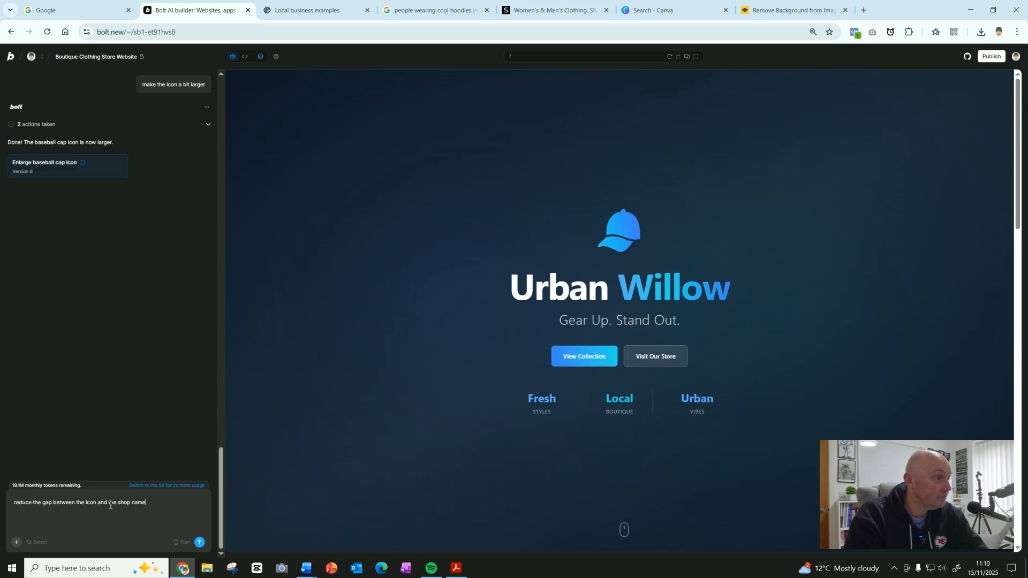
key("Return")
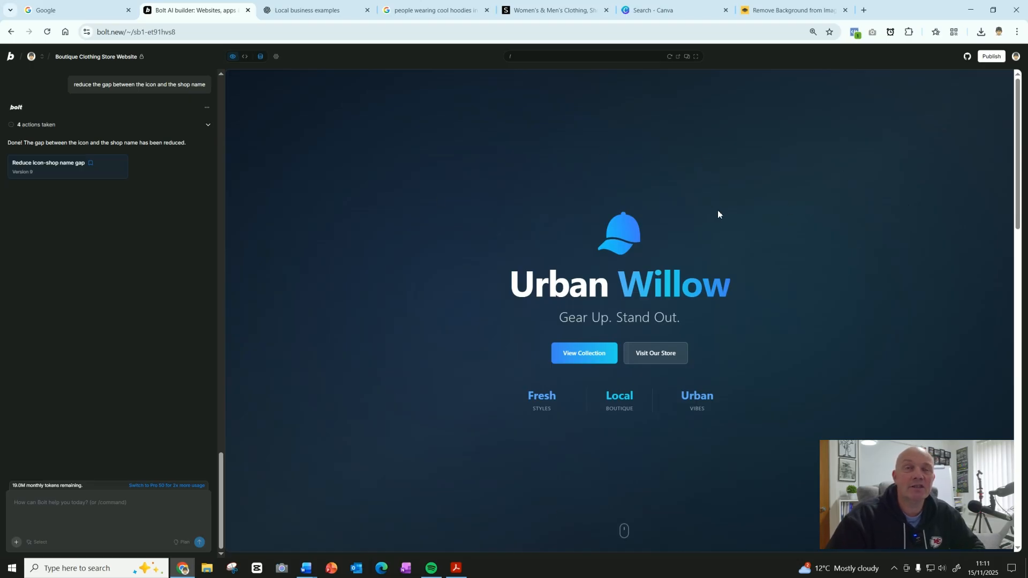
- Publish the Boutique Clothing Store Website project and dismiss the publishing details
left_click(991, 57)
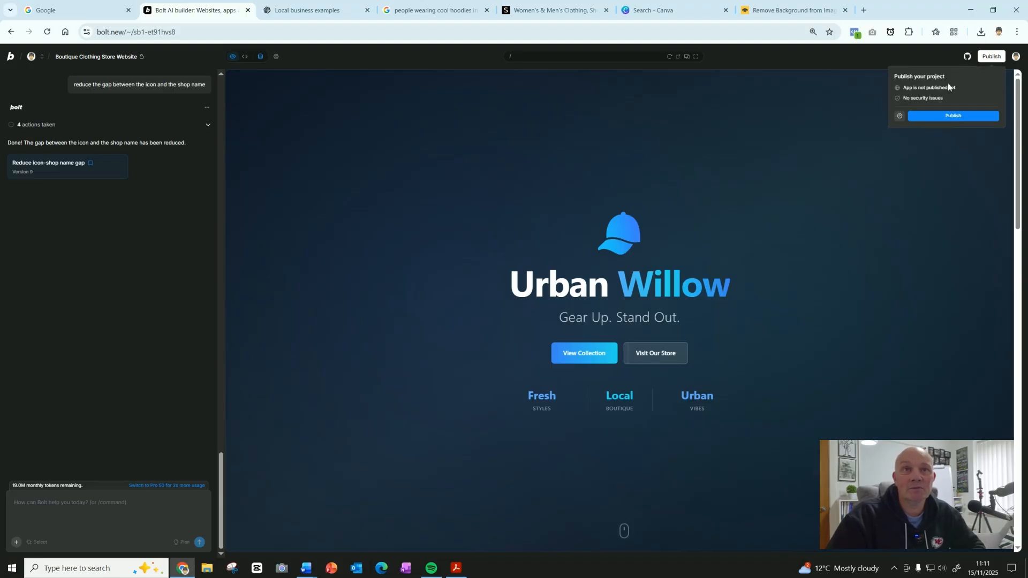
left_click(952, 117)
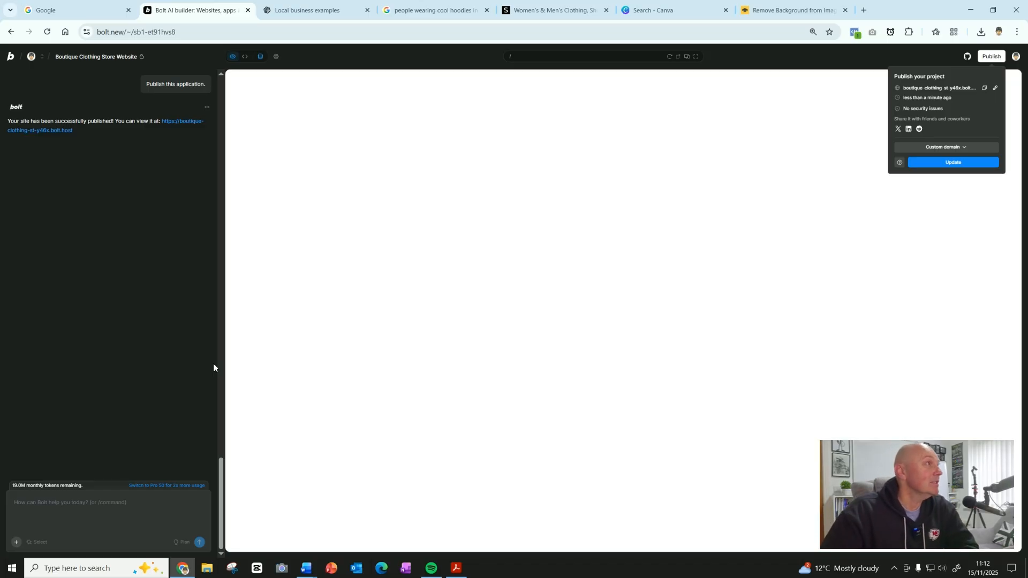
left_click(88, 128)
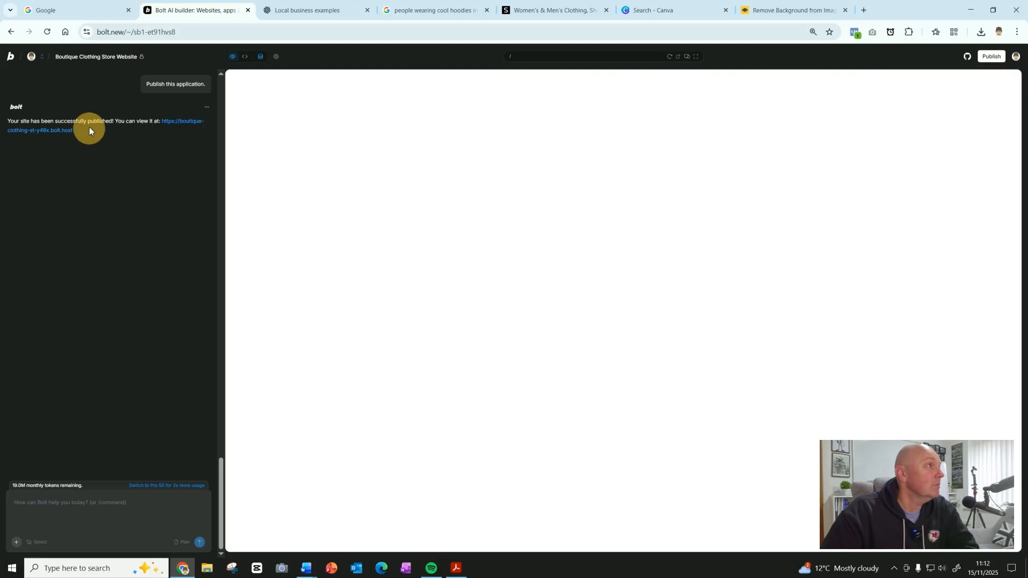
- Copy the published site's link address from the chat reply and open the live site
right_click(167, 122)
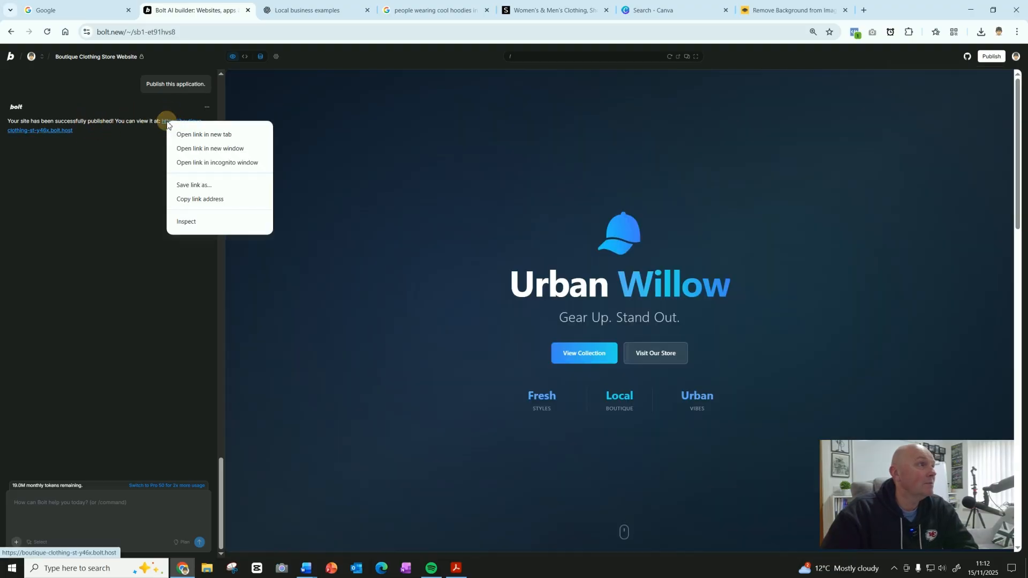
left_click(186, 199)
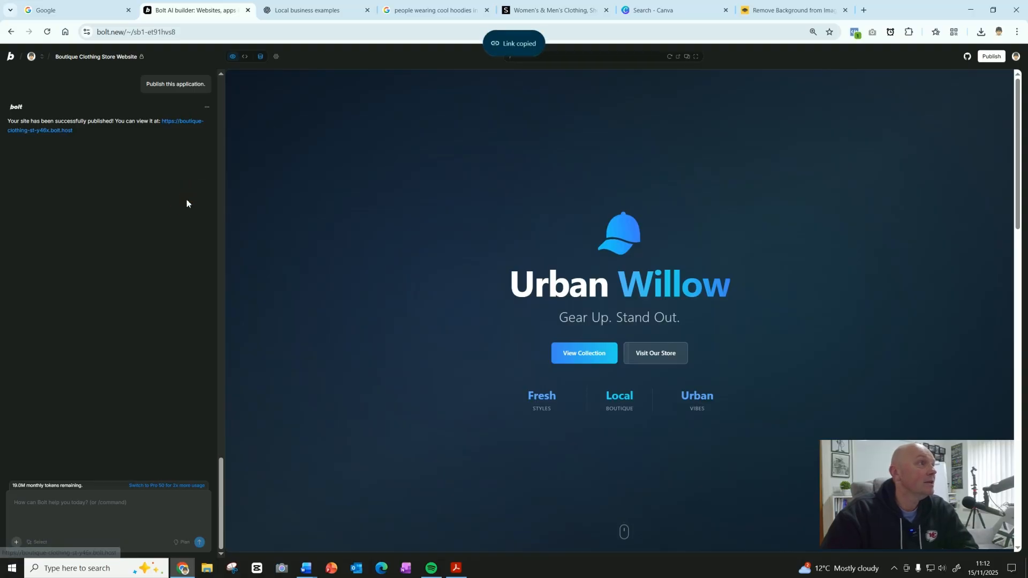
left_click(190, 125)
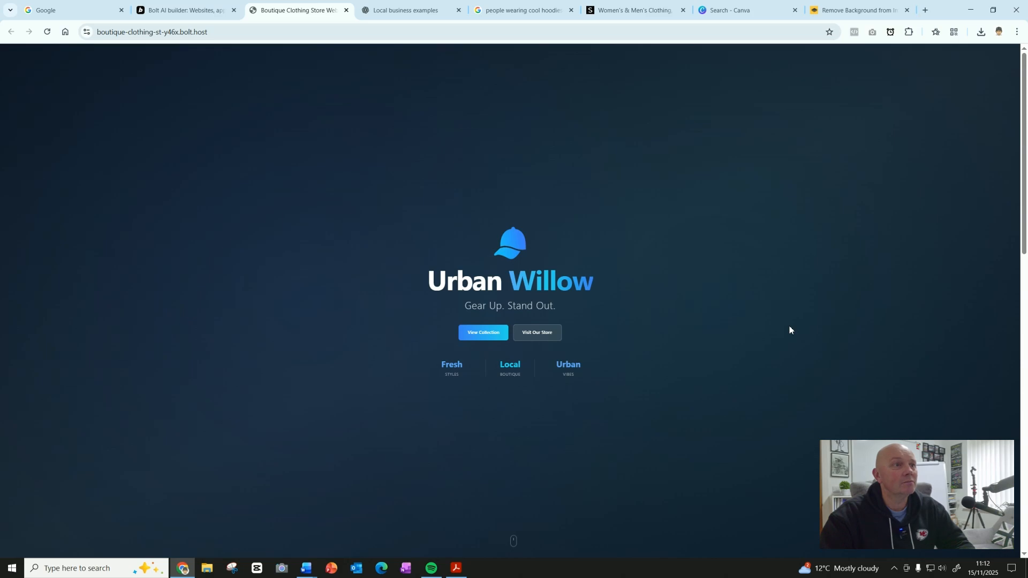
- Examine the published page from the hero area to the footer, testing its View Collection and Find Our Store links
scroll(789, 330, "down", 3)
scroll(788, 329, "down", 6)
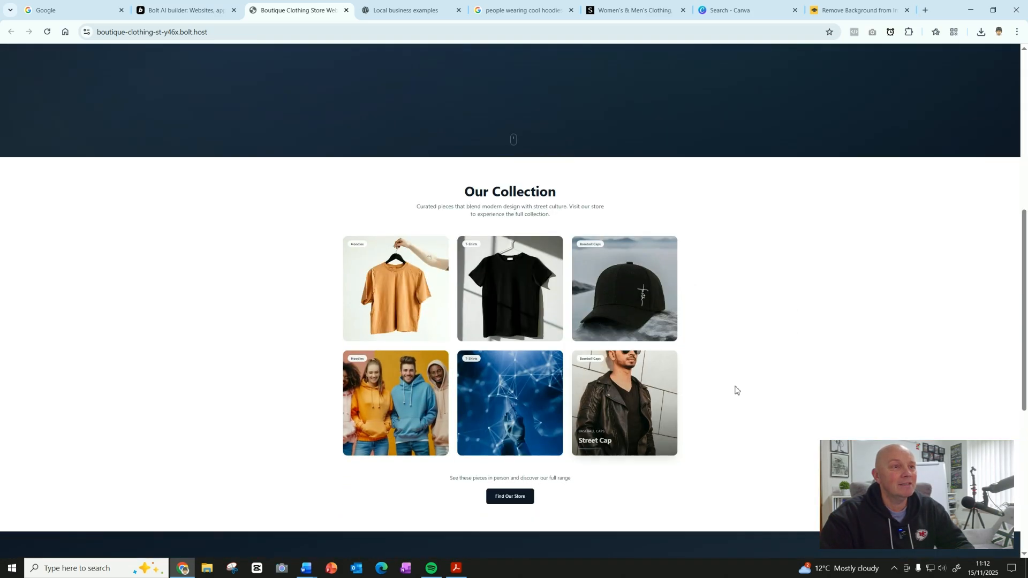
scroll(737, 390, "down", 5)
scroll(735, 390, "down", 2)
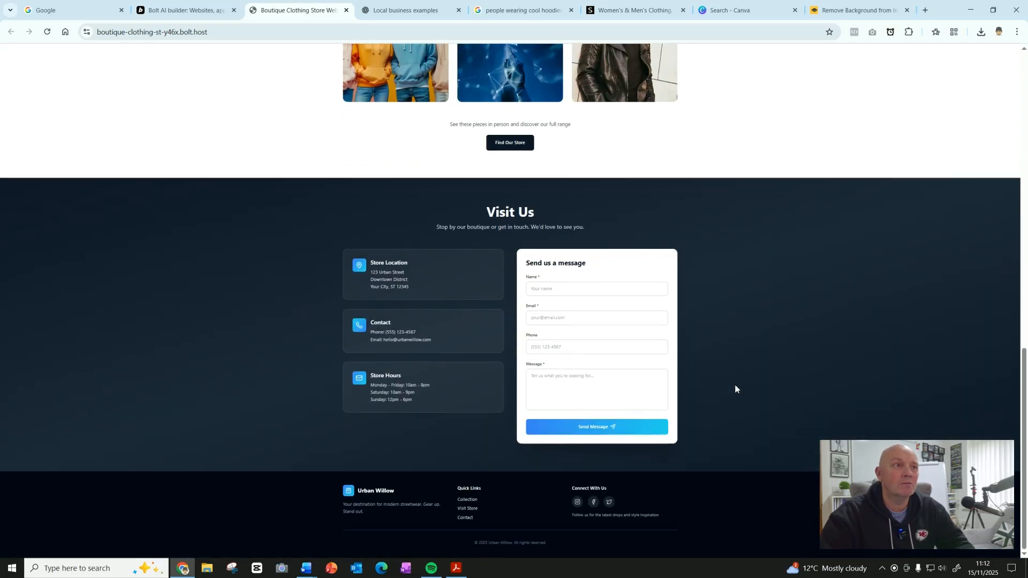
scroll(735, 385, "up", 20)
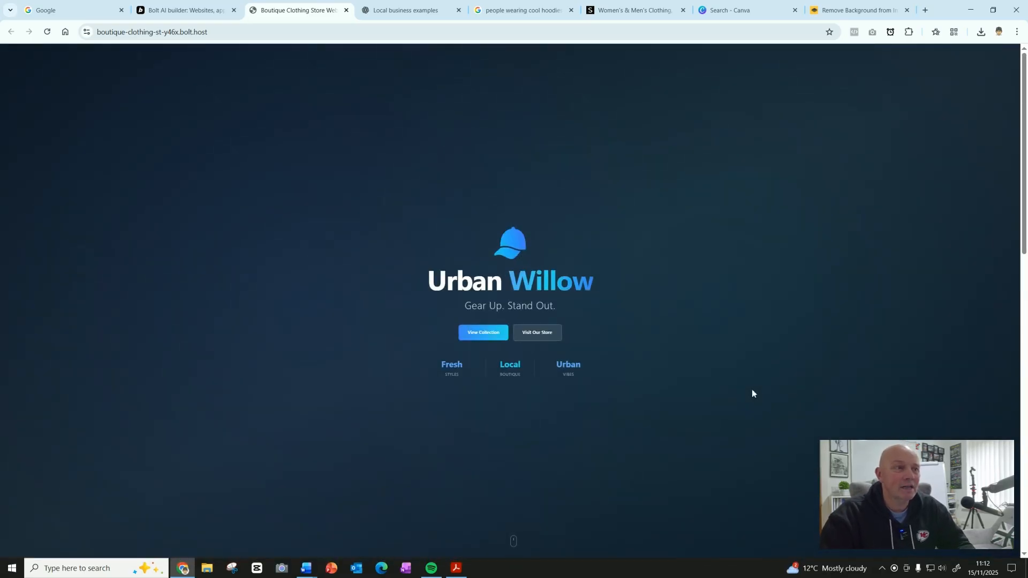
left_click(484, 333)
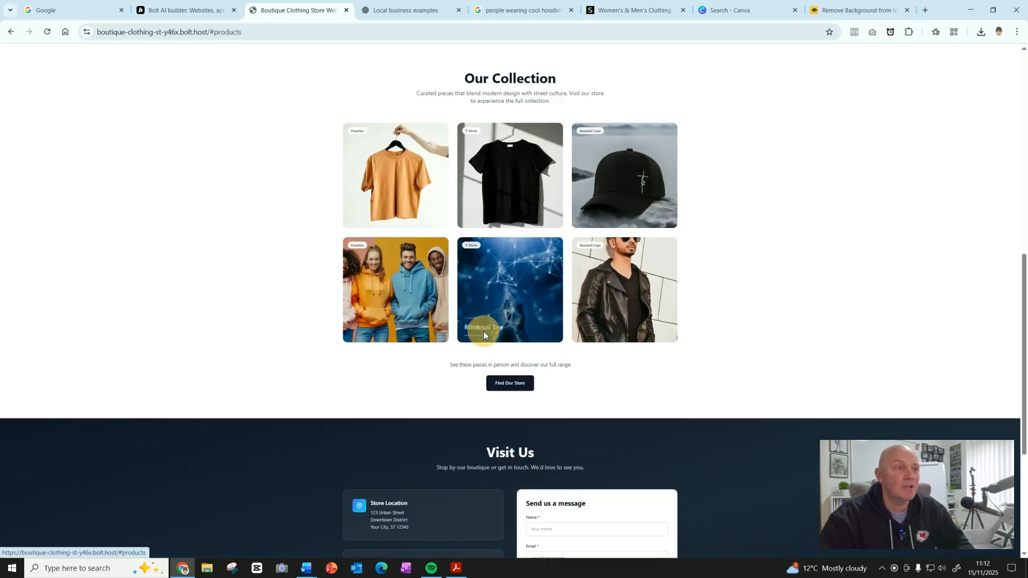
left_click(510, 384)
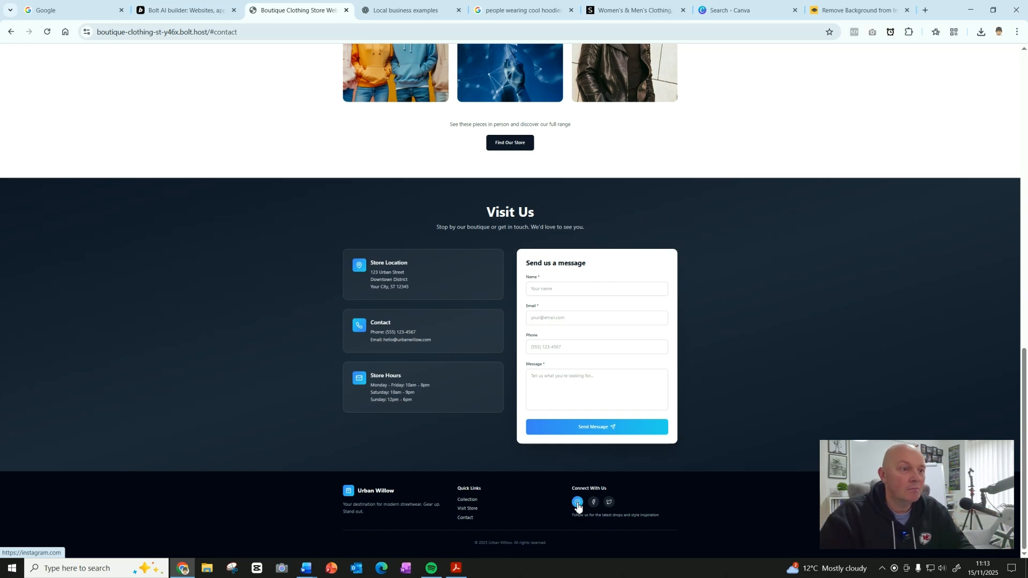
scroll(830, 355, "up", 15)
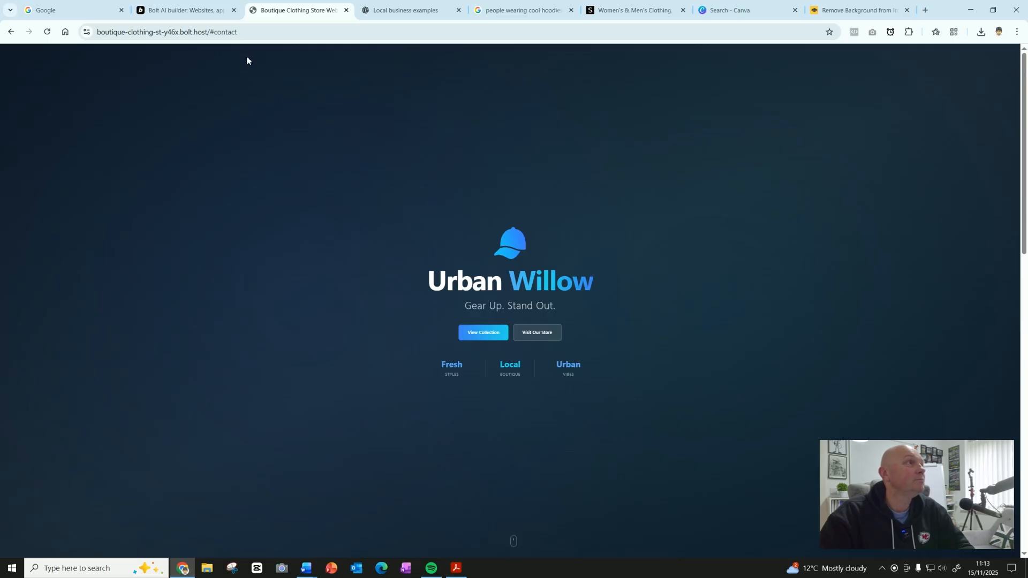
- Replace the live site's address with the copied link without loading it, and switch back to Bolt
left_click(209, 33)
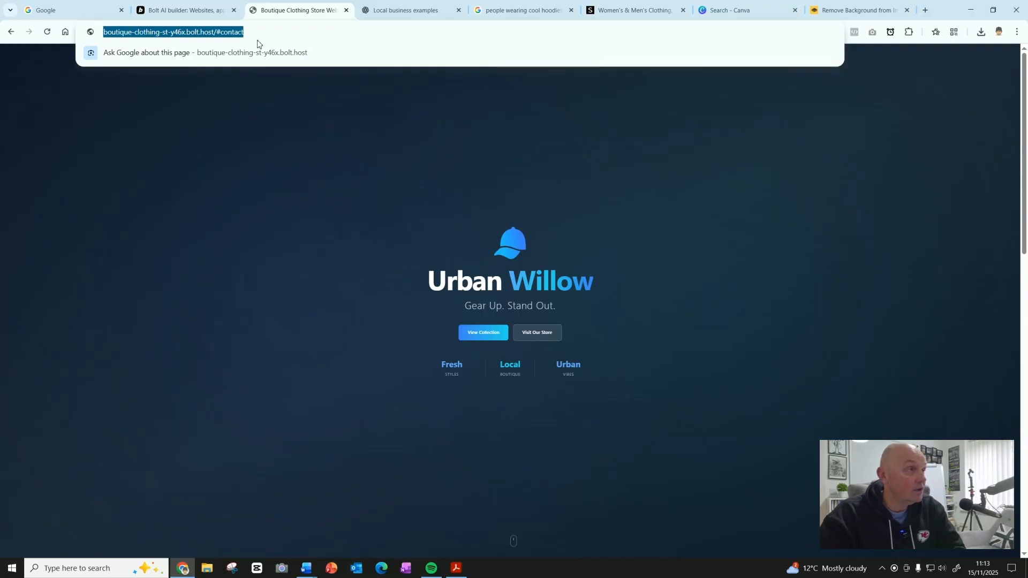
key("ctrl+v")
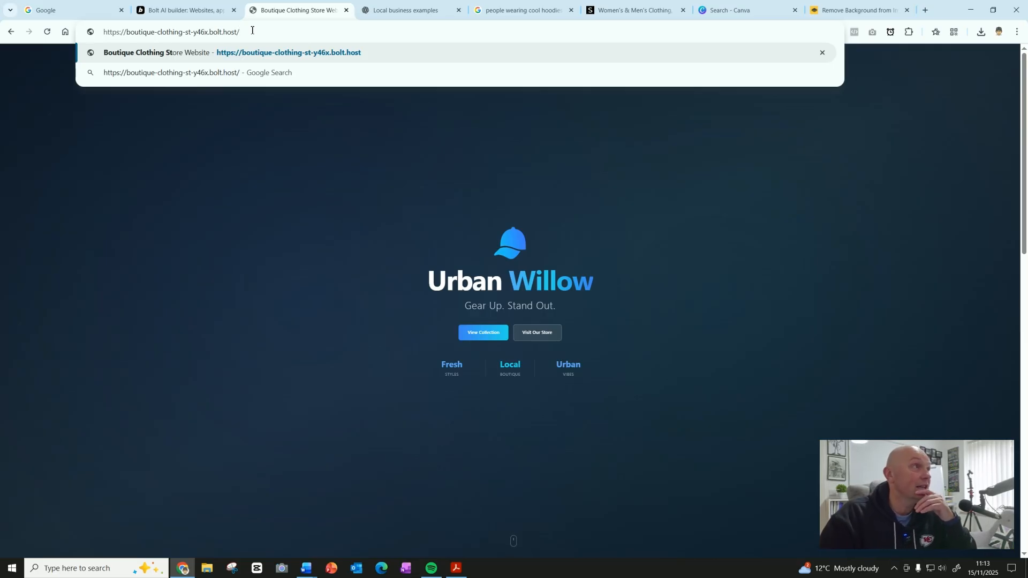
left_click(247, 141)
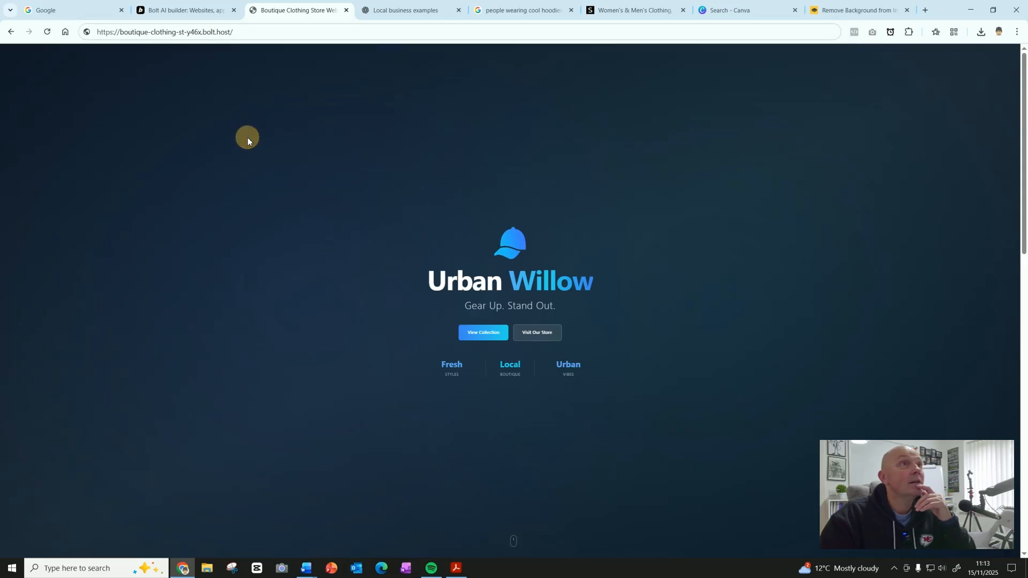
left_click(191, 12)
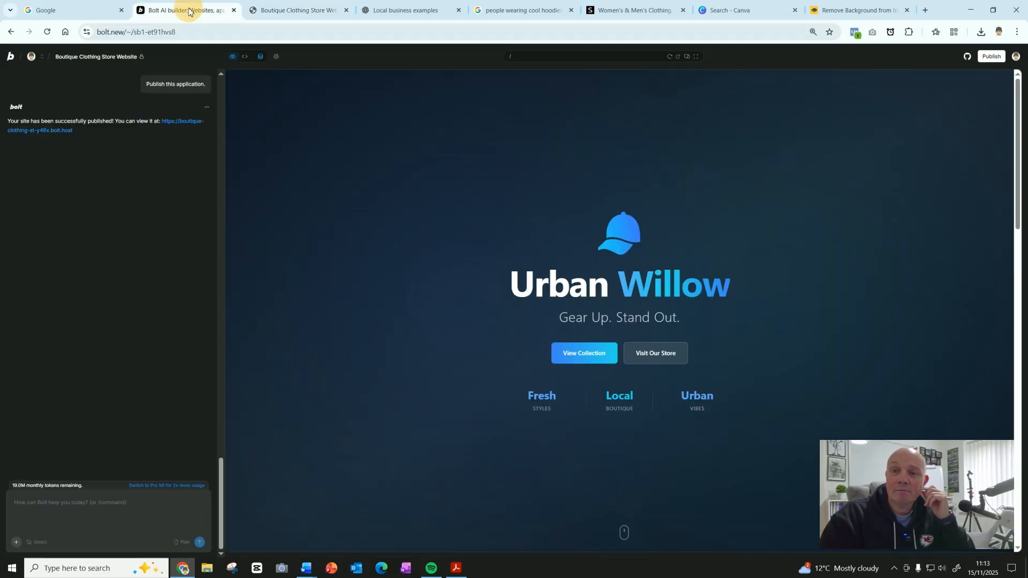